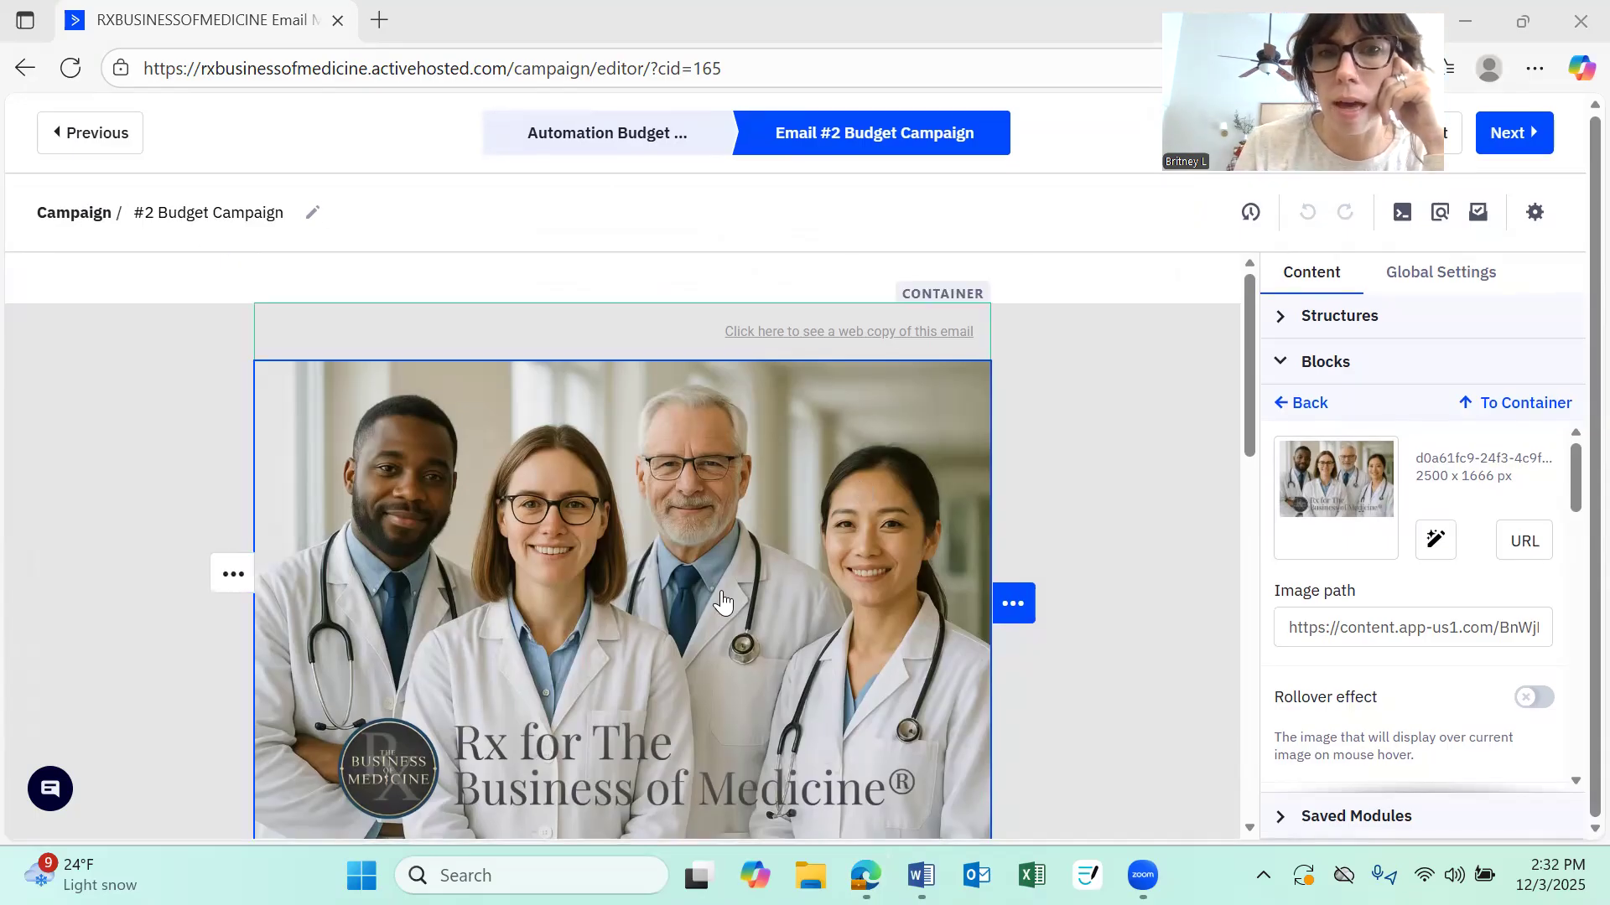
Open the change-image library for the email's header image and browse the files across its pages
{"action": "scroll", "coordinate": [722, 601], "scroll_direction": "down", "scroll_amount": 2}
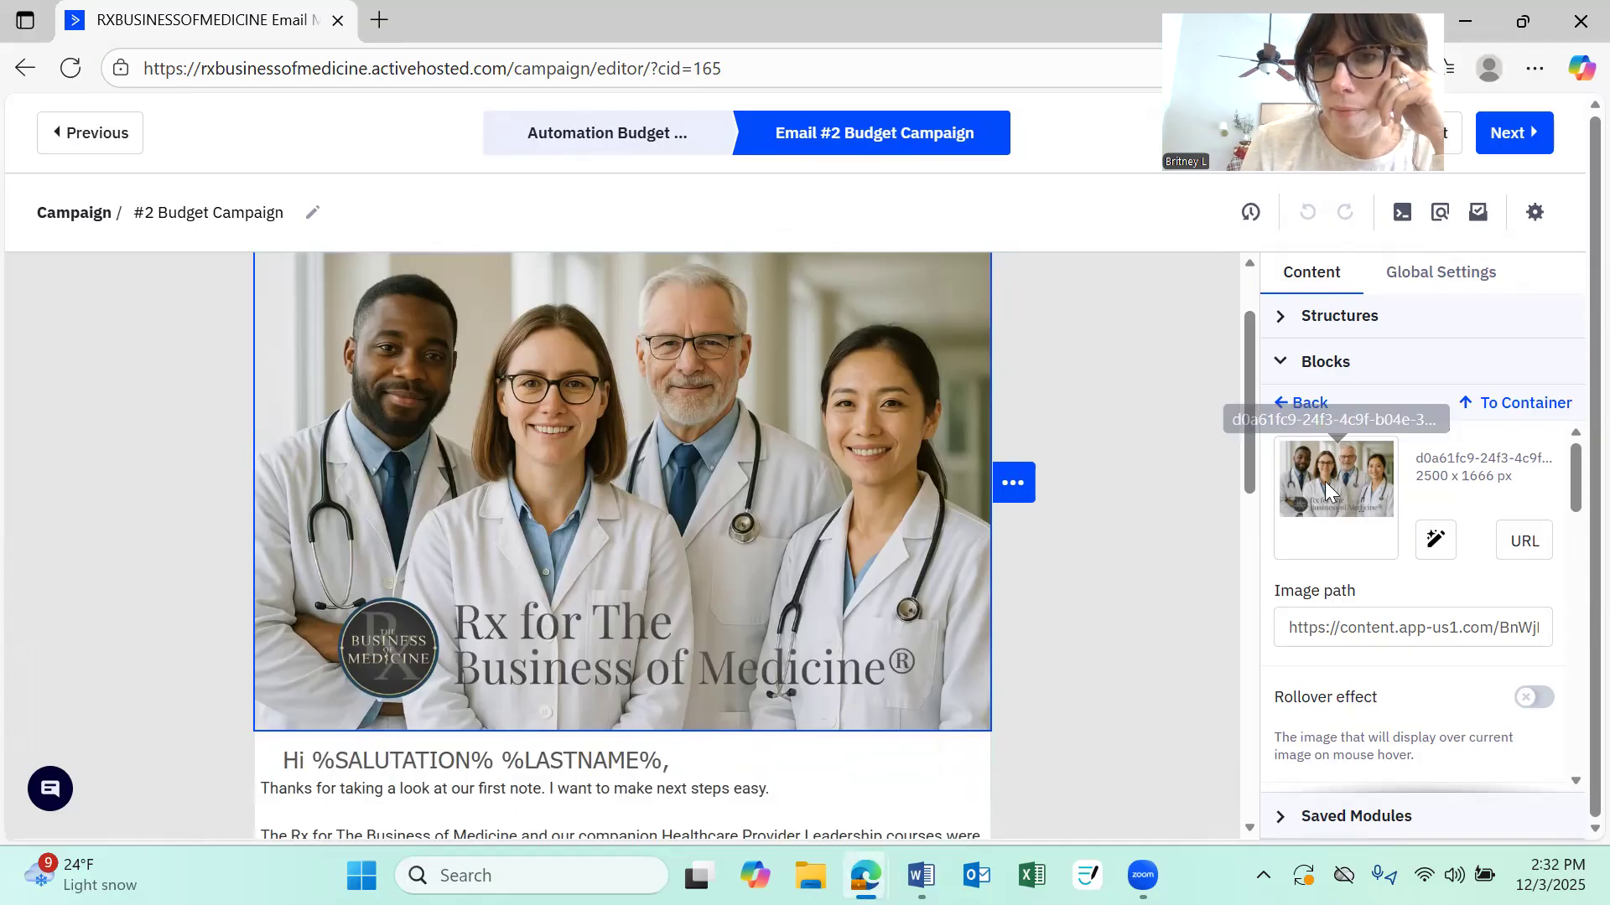
{"action": "left_click", "coordinate": [1435, 545]}
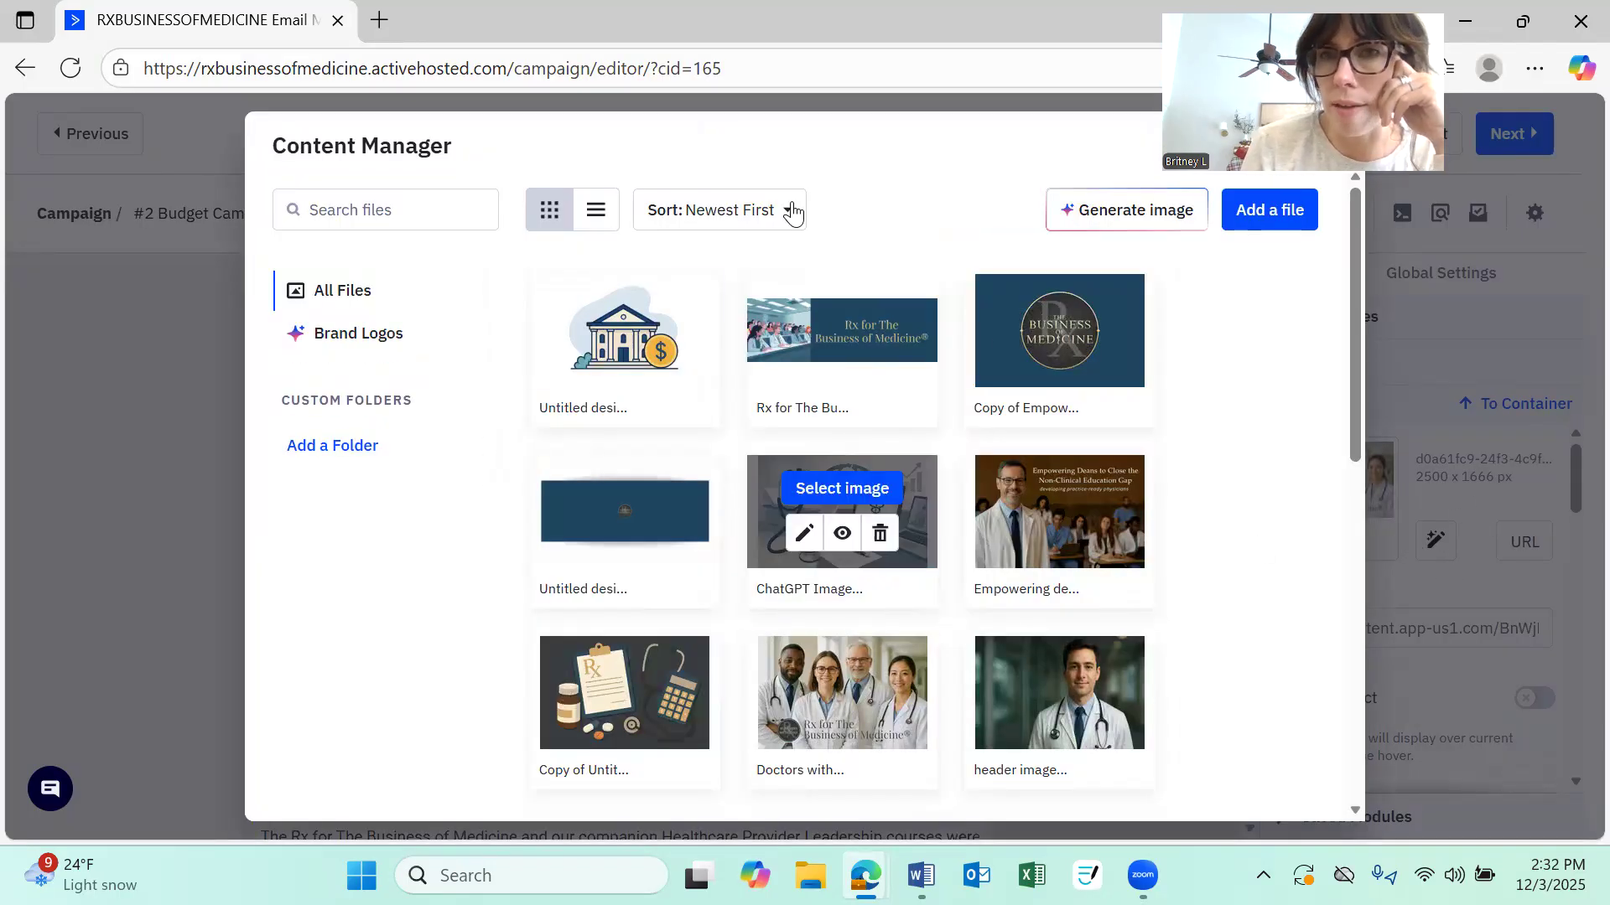
{"action": "mouse_move", "coordinate": [1002, 498]}
{"action": "scroll", "coordinate": [1002, 498], "scroll_direction": "down", "scroll_amount": 1}
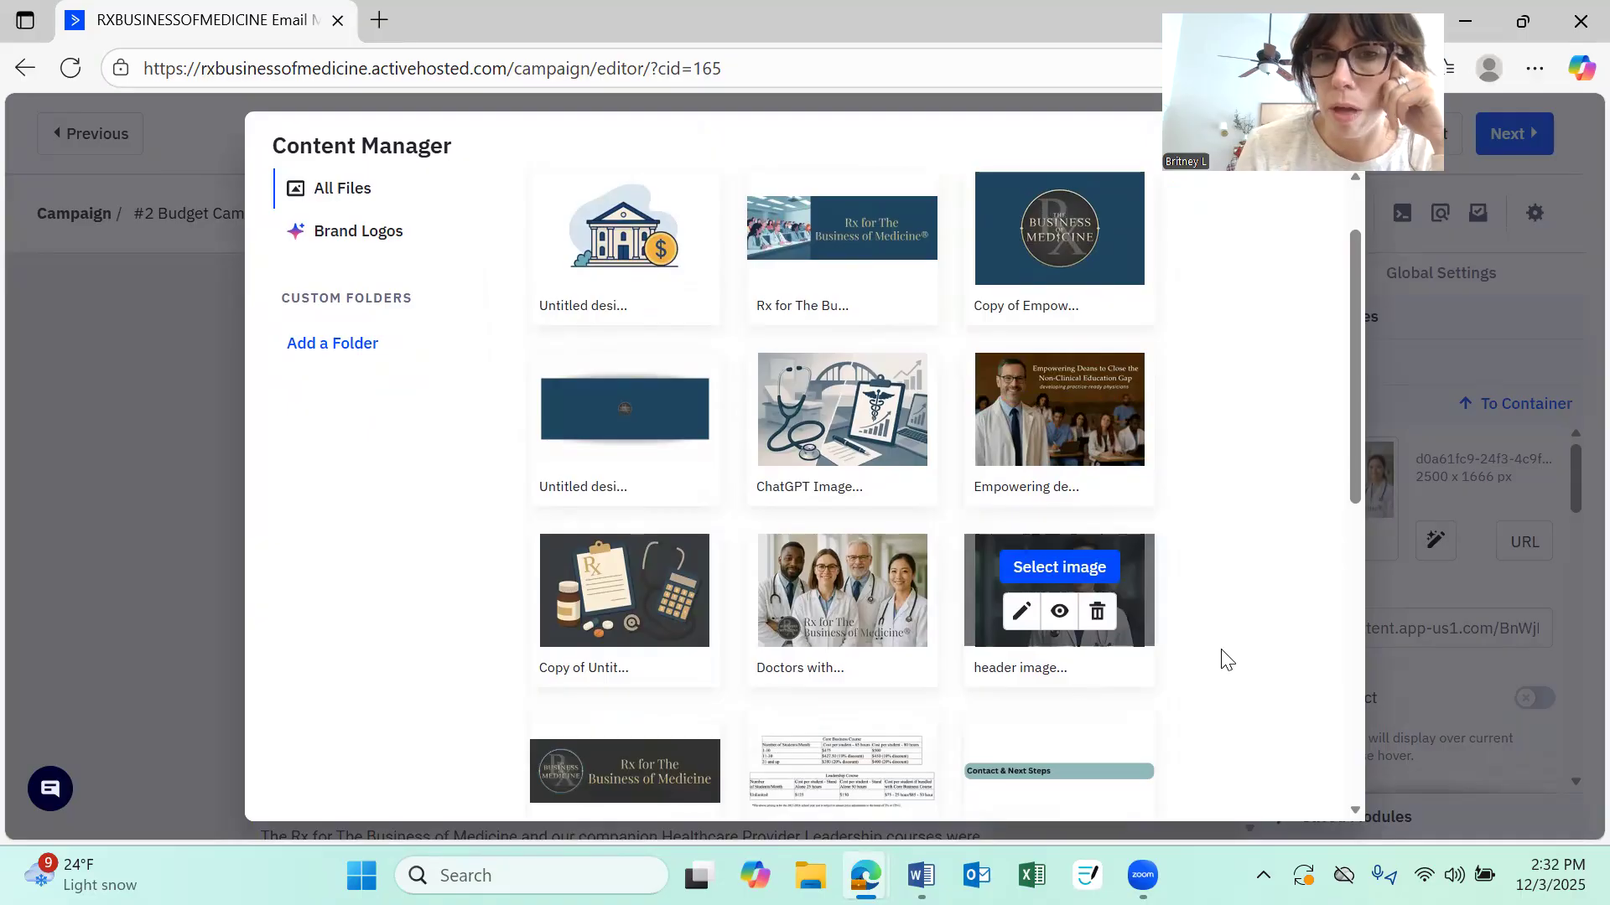
{"action": "scroll", "coordinate": [1192, 595], "scroll_direction": "down", "scroll_amount": 6}
{"action": "scroll", "coordinate": [1192, 595], "scroll_direction": "up", "scroll_amount": 6}
{"action": "scroll", "coordinate": [1191, 596], "scroll_direction": "down", "scroll_amount": 6}
{"action": "scroll", "coordinate": [1191, 596], "scroll_direction": "down", "scroll_amount": 1}
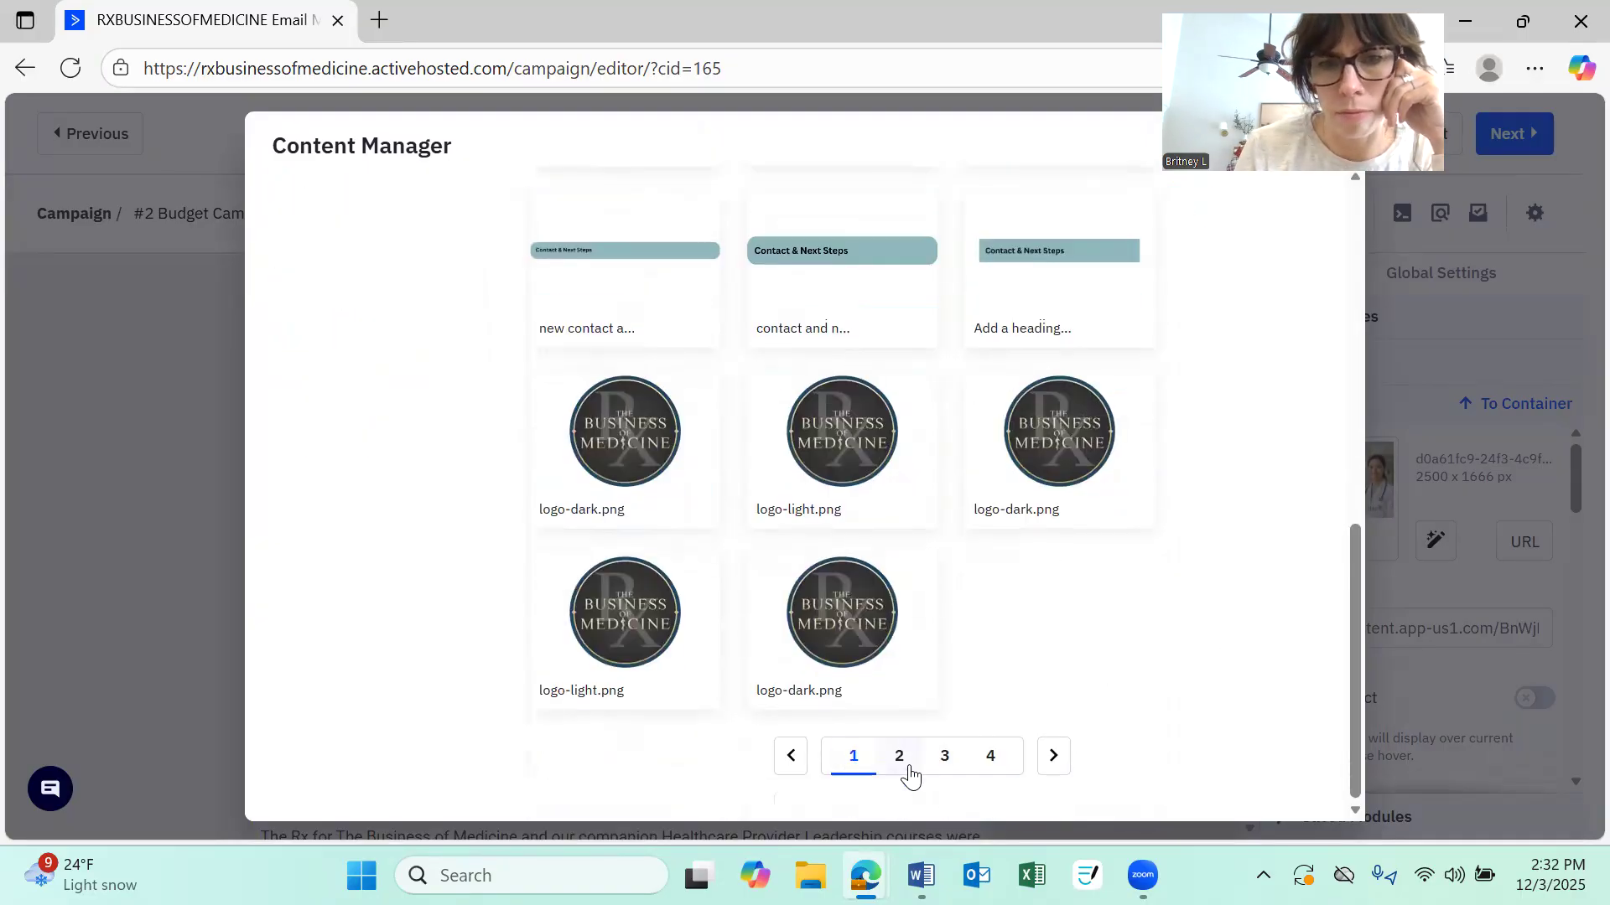
{"action": "left_click", "coordinate": [916, 771]}
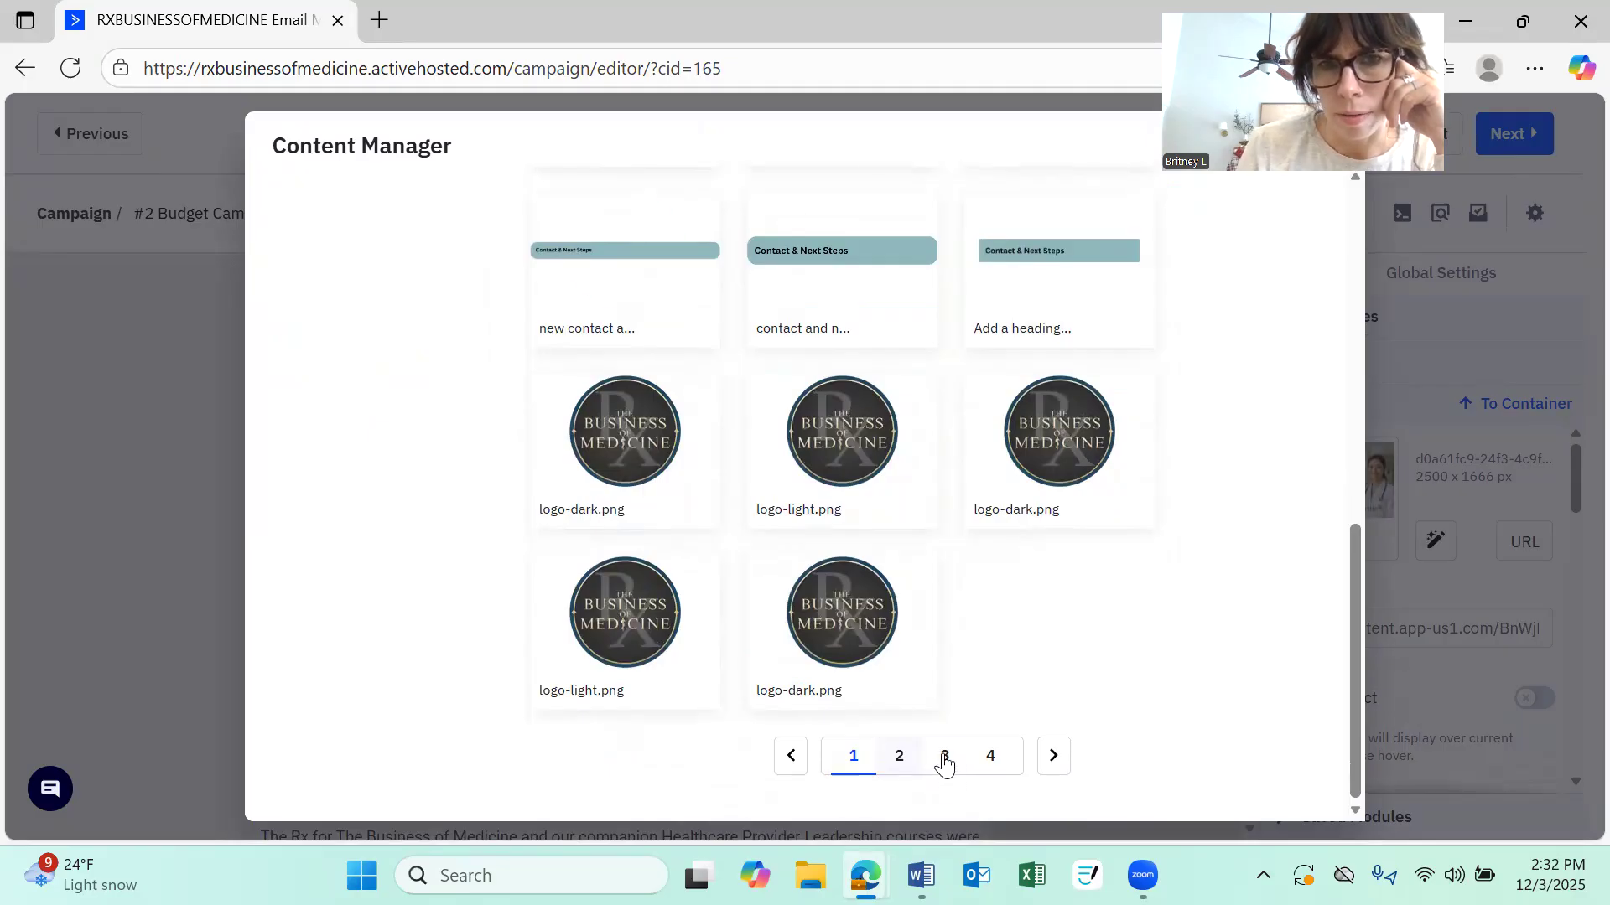
{"action": "scroll", "coordinate": [941, 748], "scroll_direction": "up", "scroll_amount": 7}
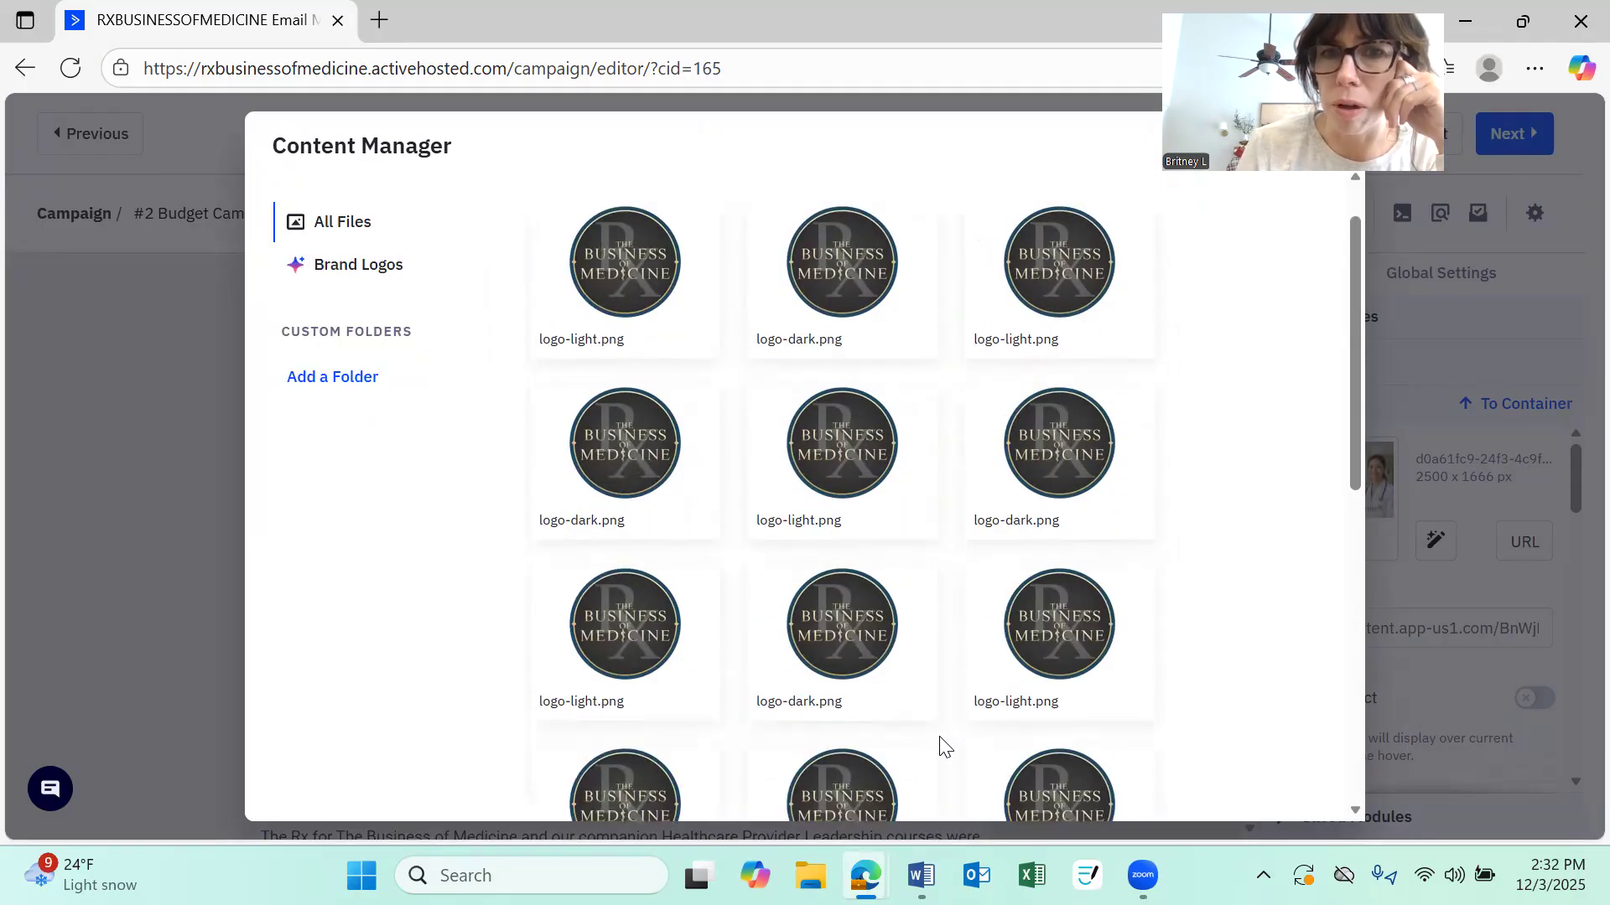
{"action": "scroll", "coordinate": [942, 748], "scroll_direction": "down", "scroll_amount": 7}
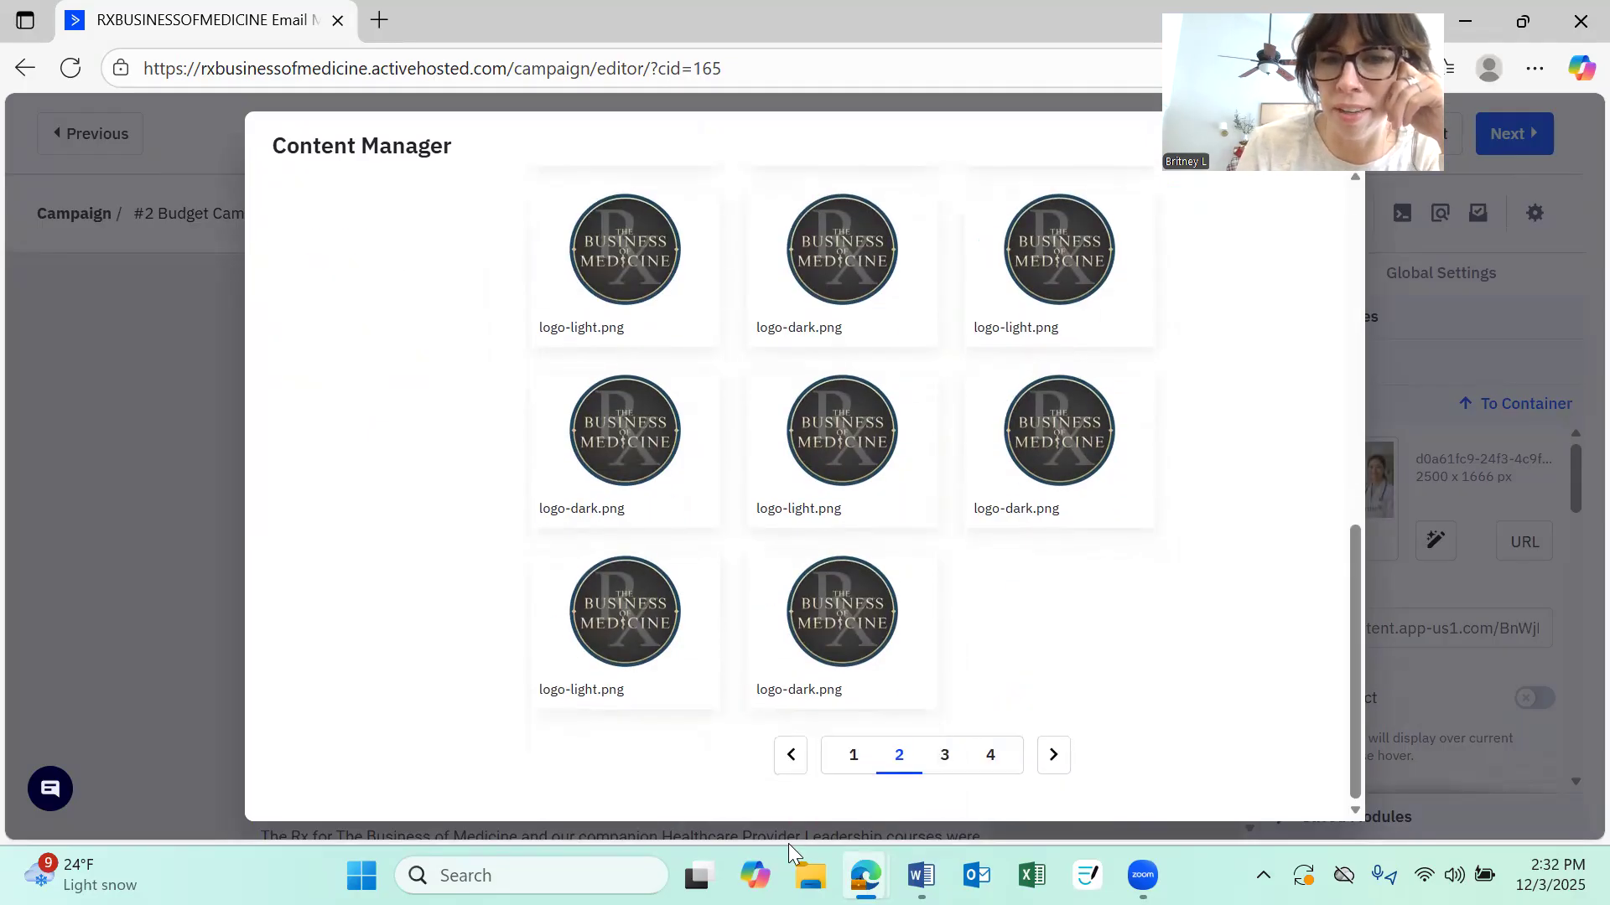
{"action": "left_click", "coordinate": [849, 759]}
{"action": "scroll", "coordinate": [872, 622], "scroll_direction": "up", "scroll_amount": 7}
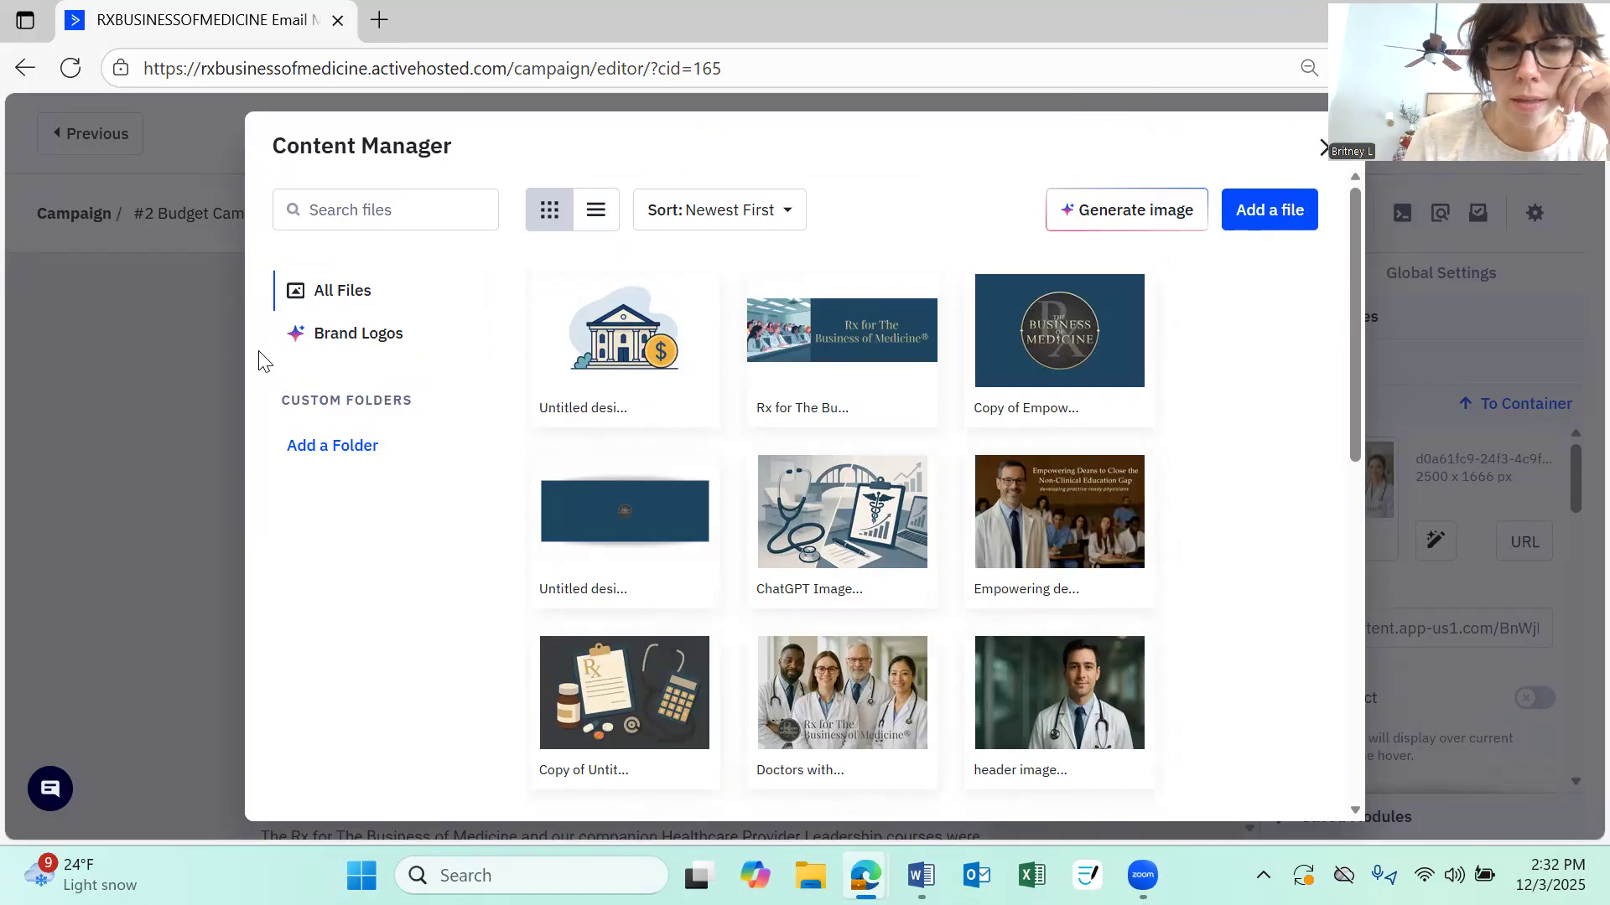
Browse the Brand Logos folder of the content manager, then close it without selecting an image
{"action": "left_click", "coordinate": [369, 352]}
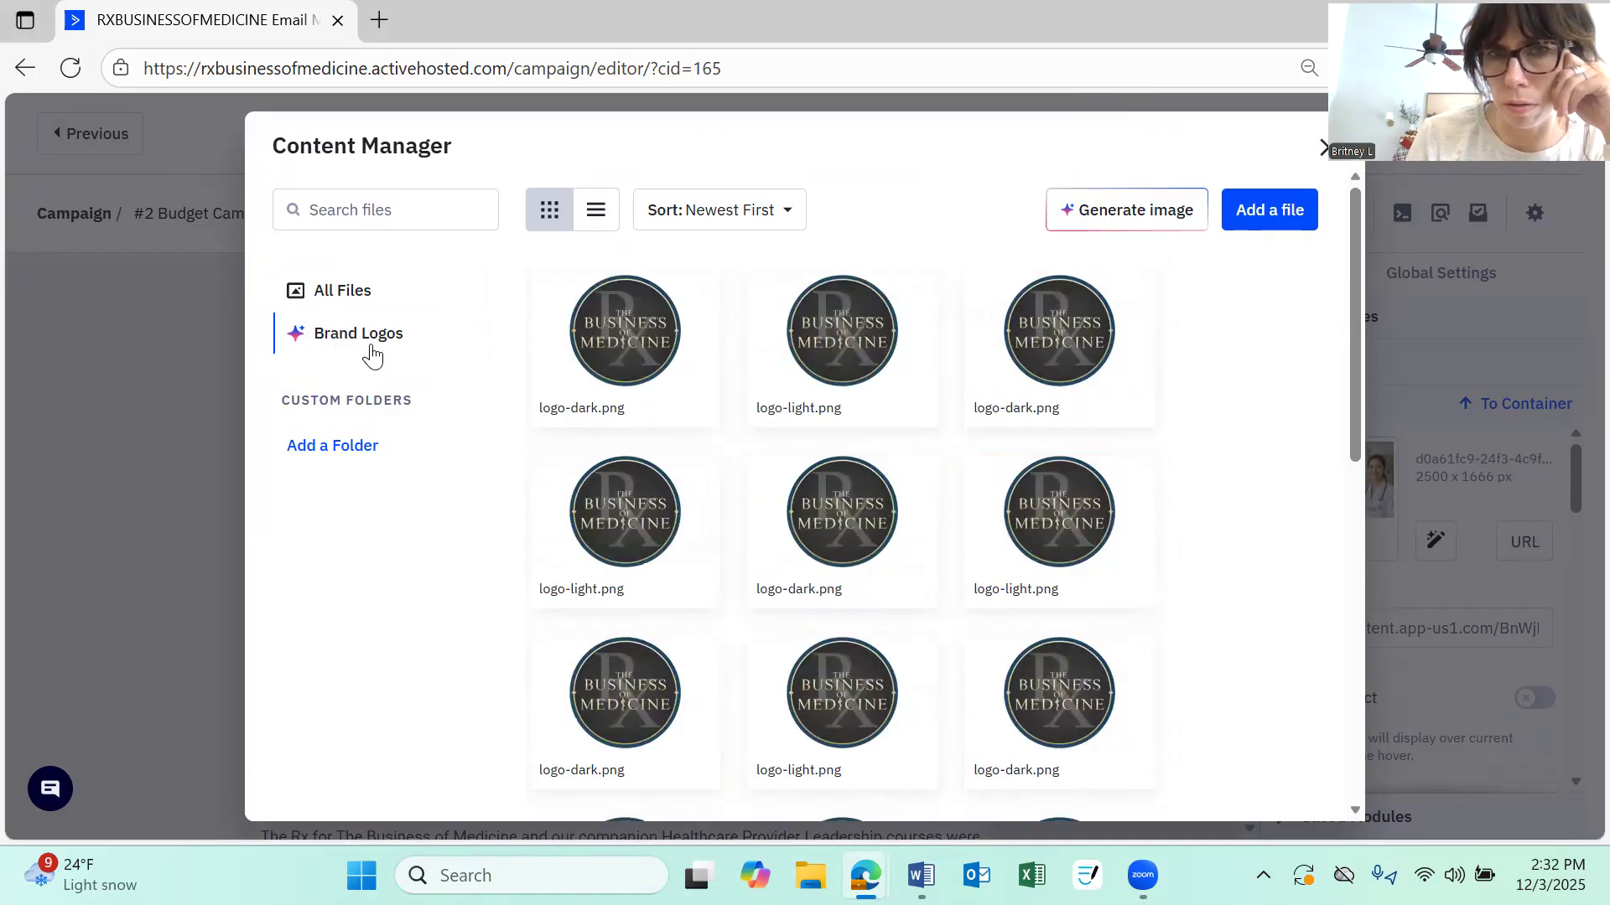
{"action": "mouse_move", "coordinate": [1109, 312]}
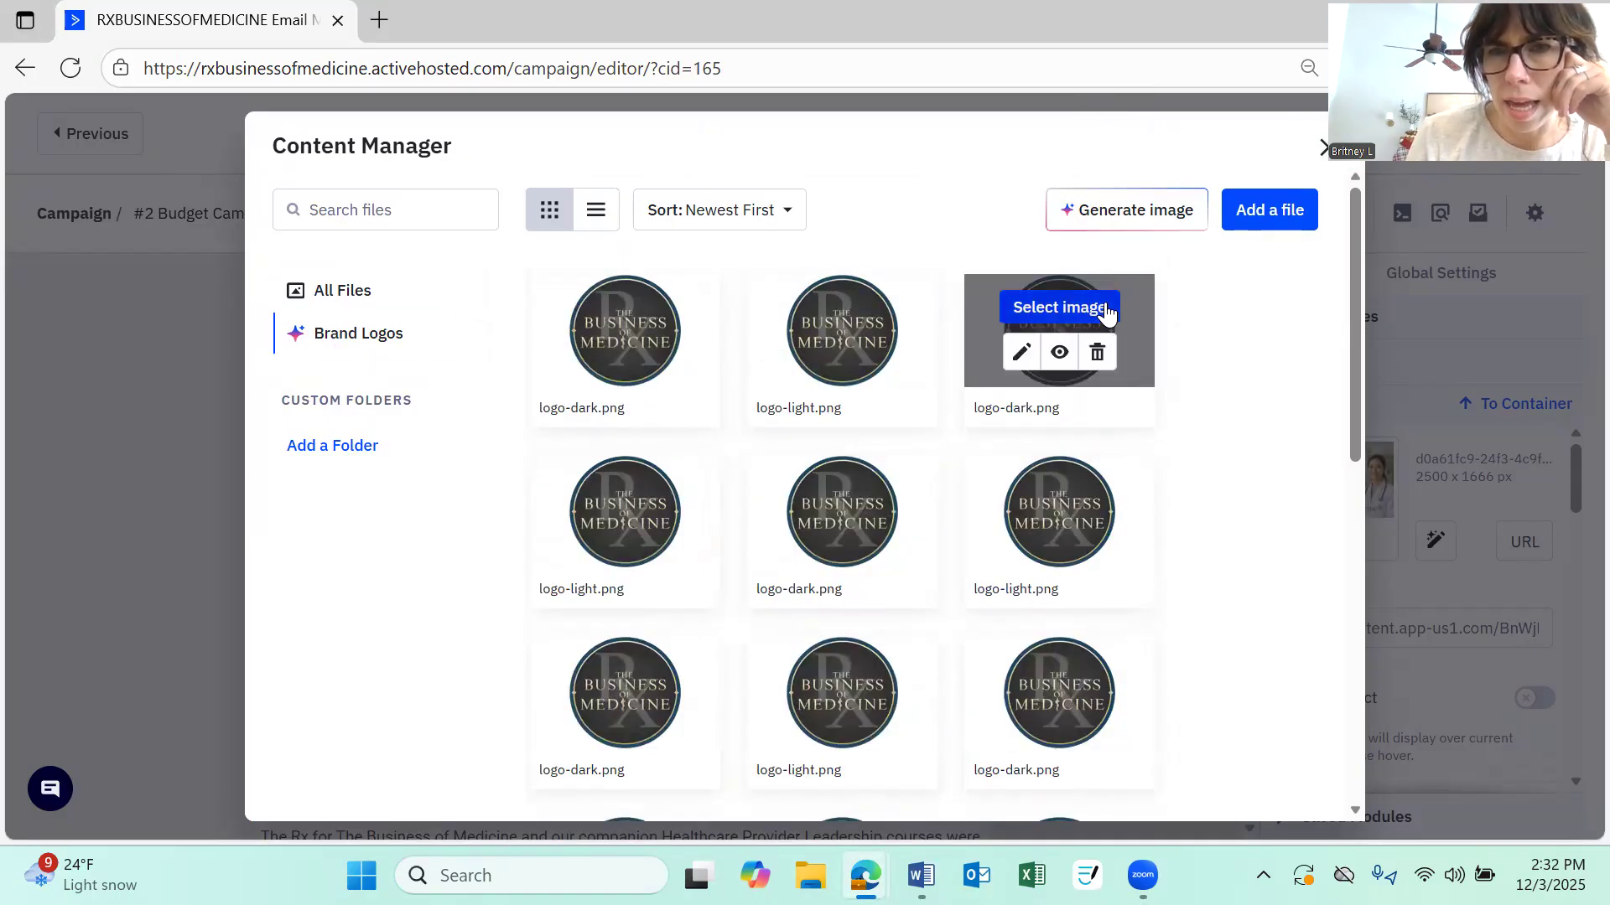
{"action": "scroll", "coordinate": [956, 477], "scroll_direction": "down", "scroll_amount": 3}
{"action": "scroll", "coordinate": [1015, 460], "scroll_direction": "down", "scroll_amount": 5}
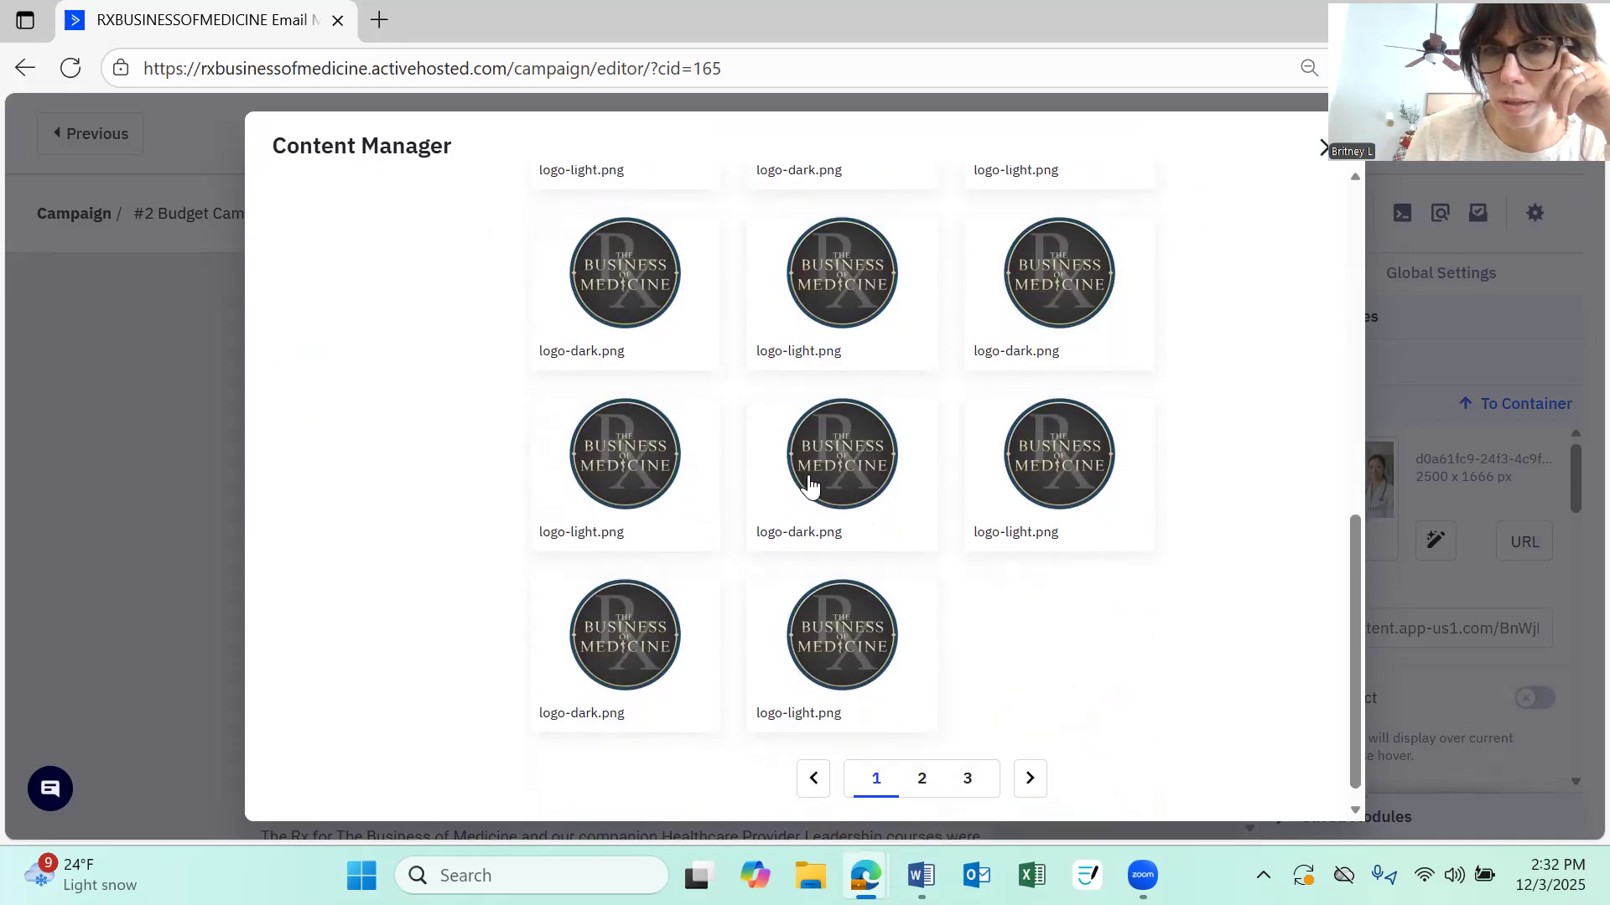
{"action": "scroll", "coordinate": [1028, 329], "scroll_direction": "up", "scroll_amount": 8}
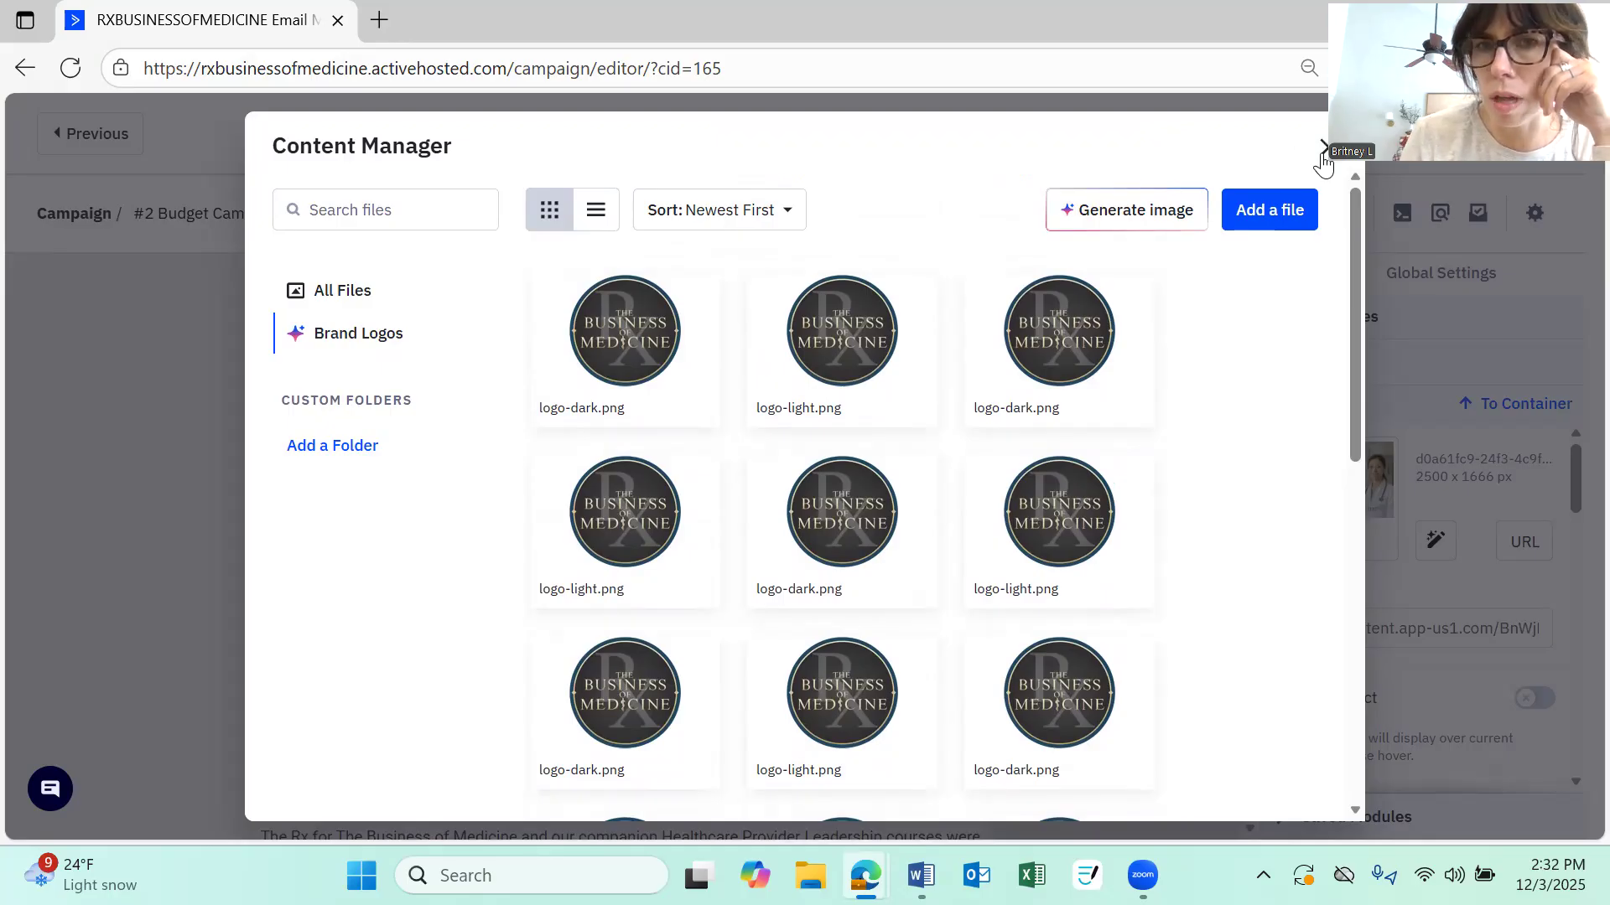
{"action": "left_click", "coordinate": [1321, 149]}
Open the personalization tags list for the greeting text block and close it without inserting a tag
{"action": "scroll", "coordinate": [950, 442], "scroll_direction": "down", "scroll_amount": 5}
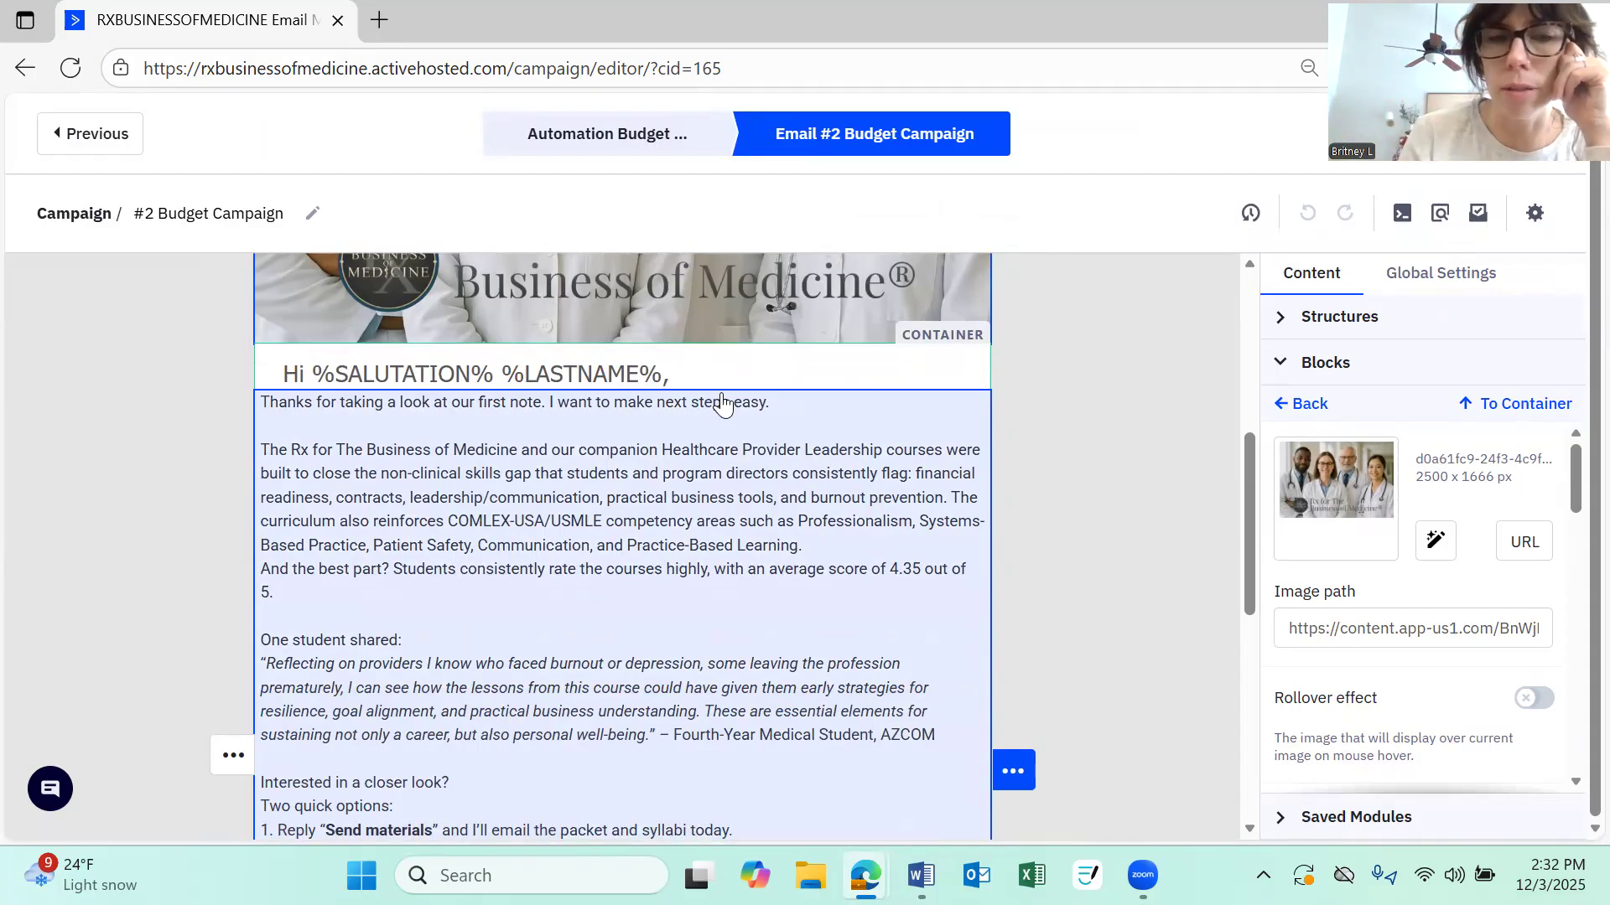
{"action": "left_click", "coordinate": [336, 369]}
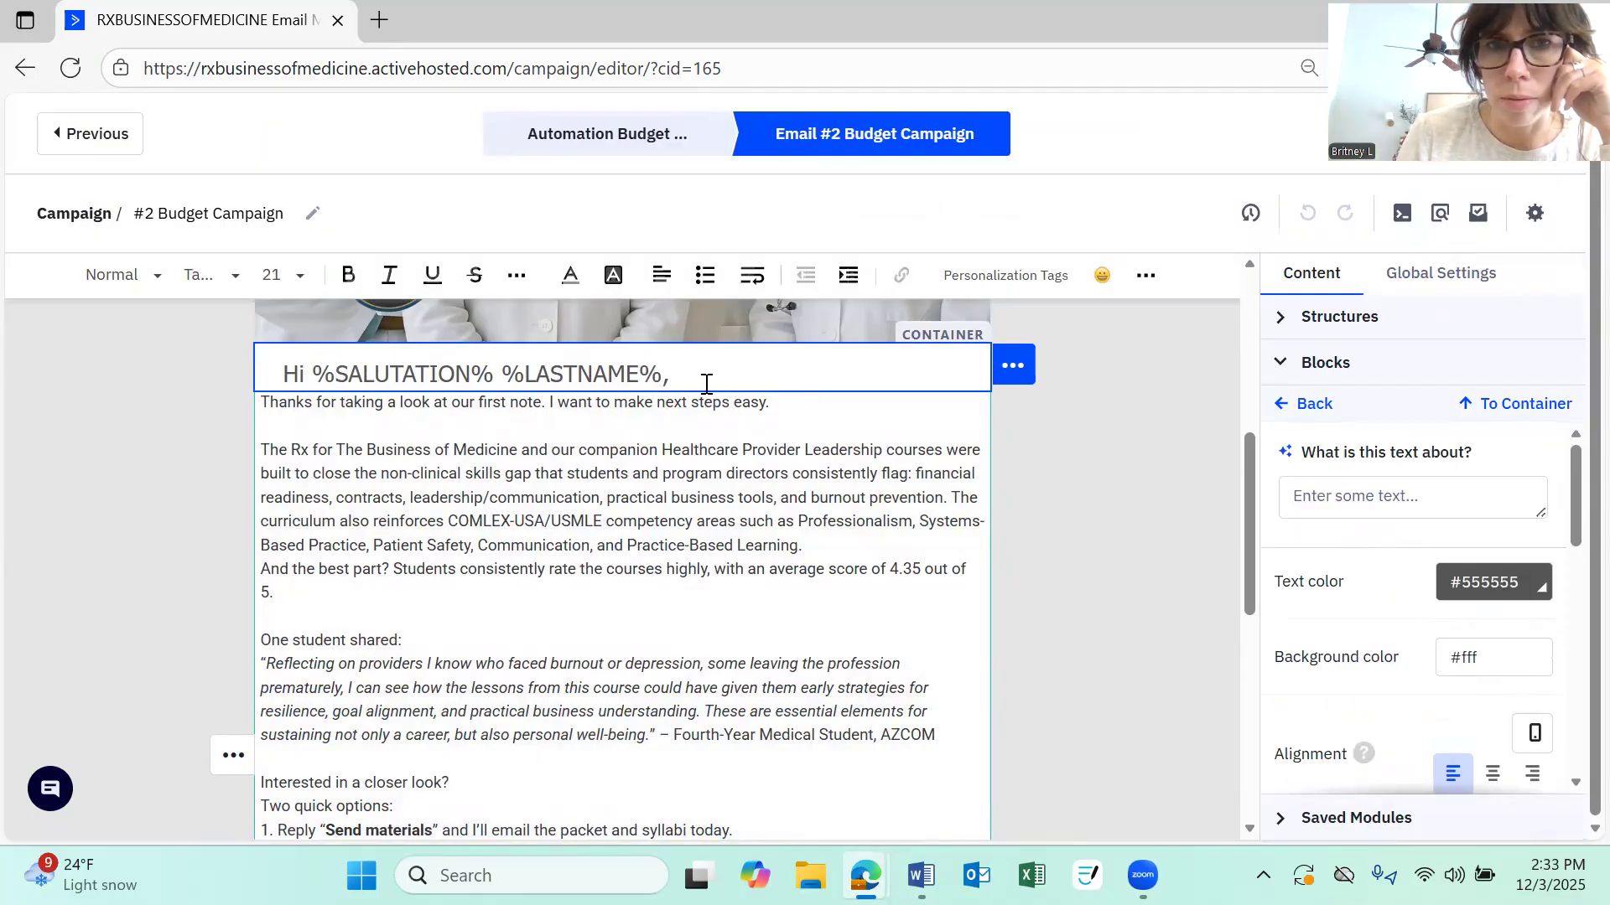
{"action": "left_click", "coordinate": [1145, 277]}
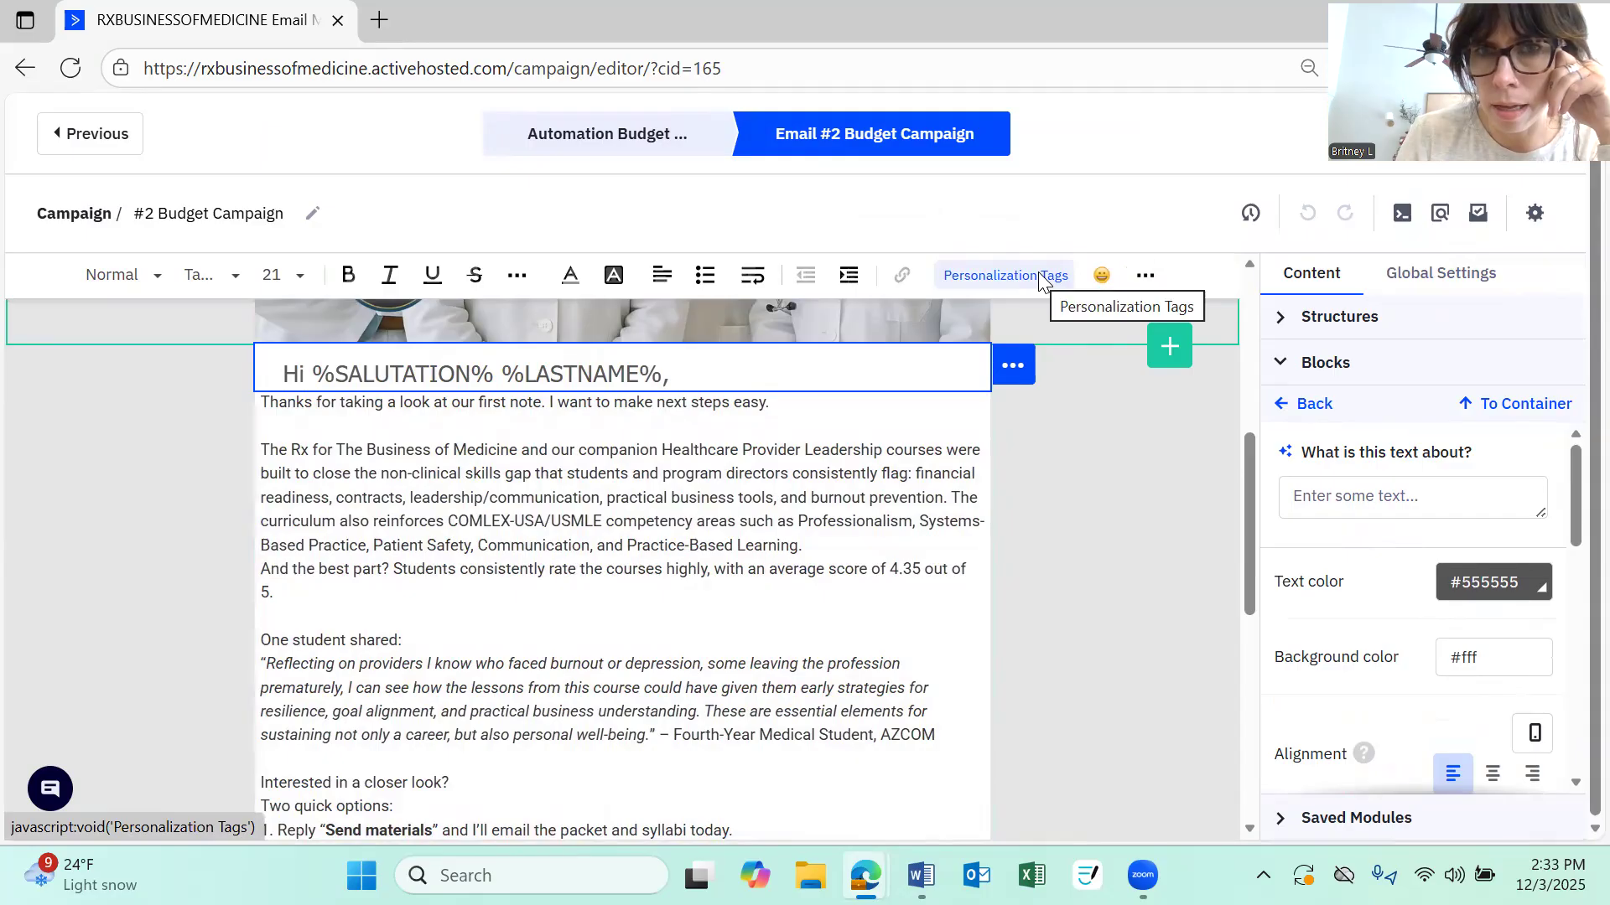
{"action": "left_click", "coordinate": [1040, 277]}
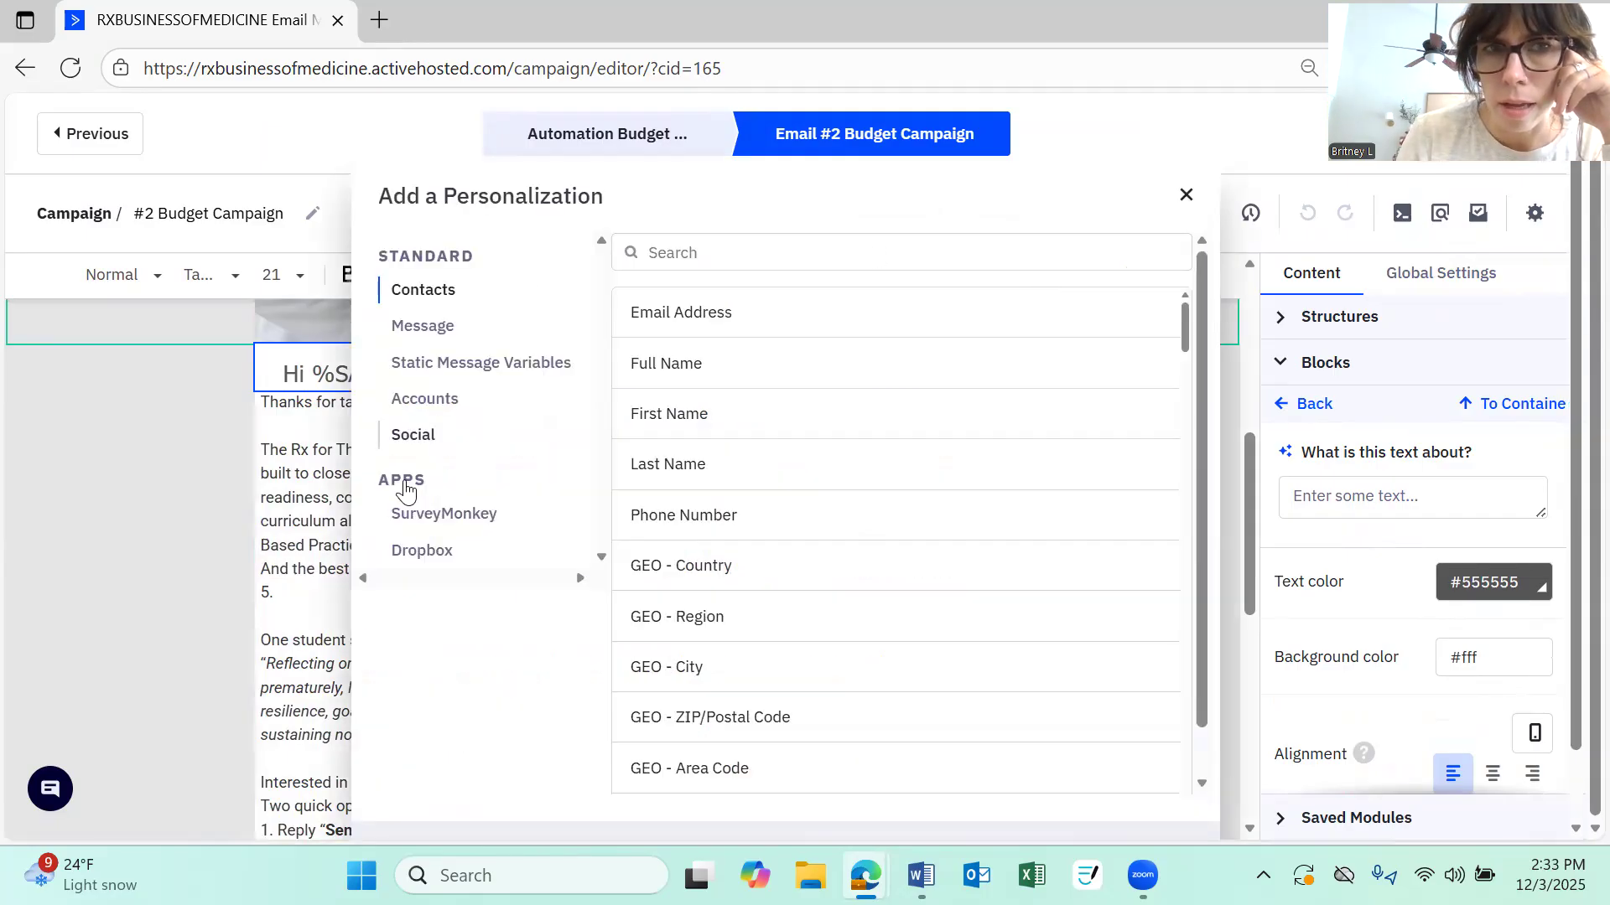
{"action": "left_click", "coordinate": [1184, 198]}
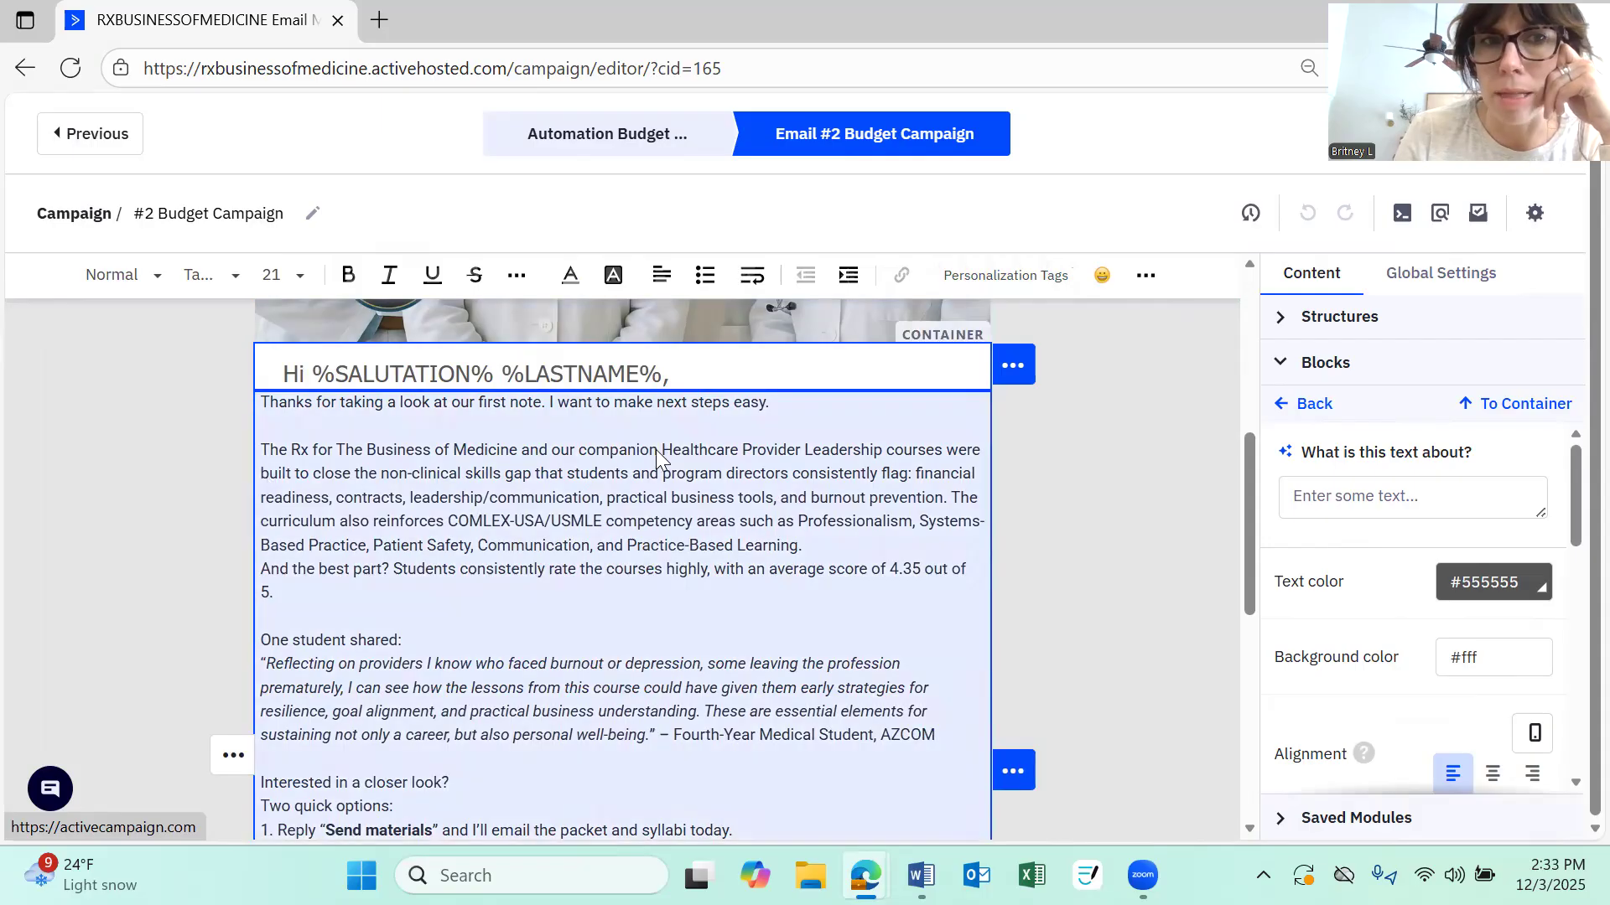
{"action": "scroll", "coordinate": [646, 491], "scroll_direction": "down", "scroll_amount": 3}
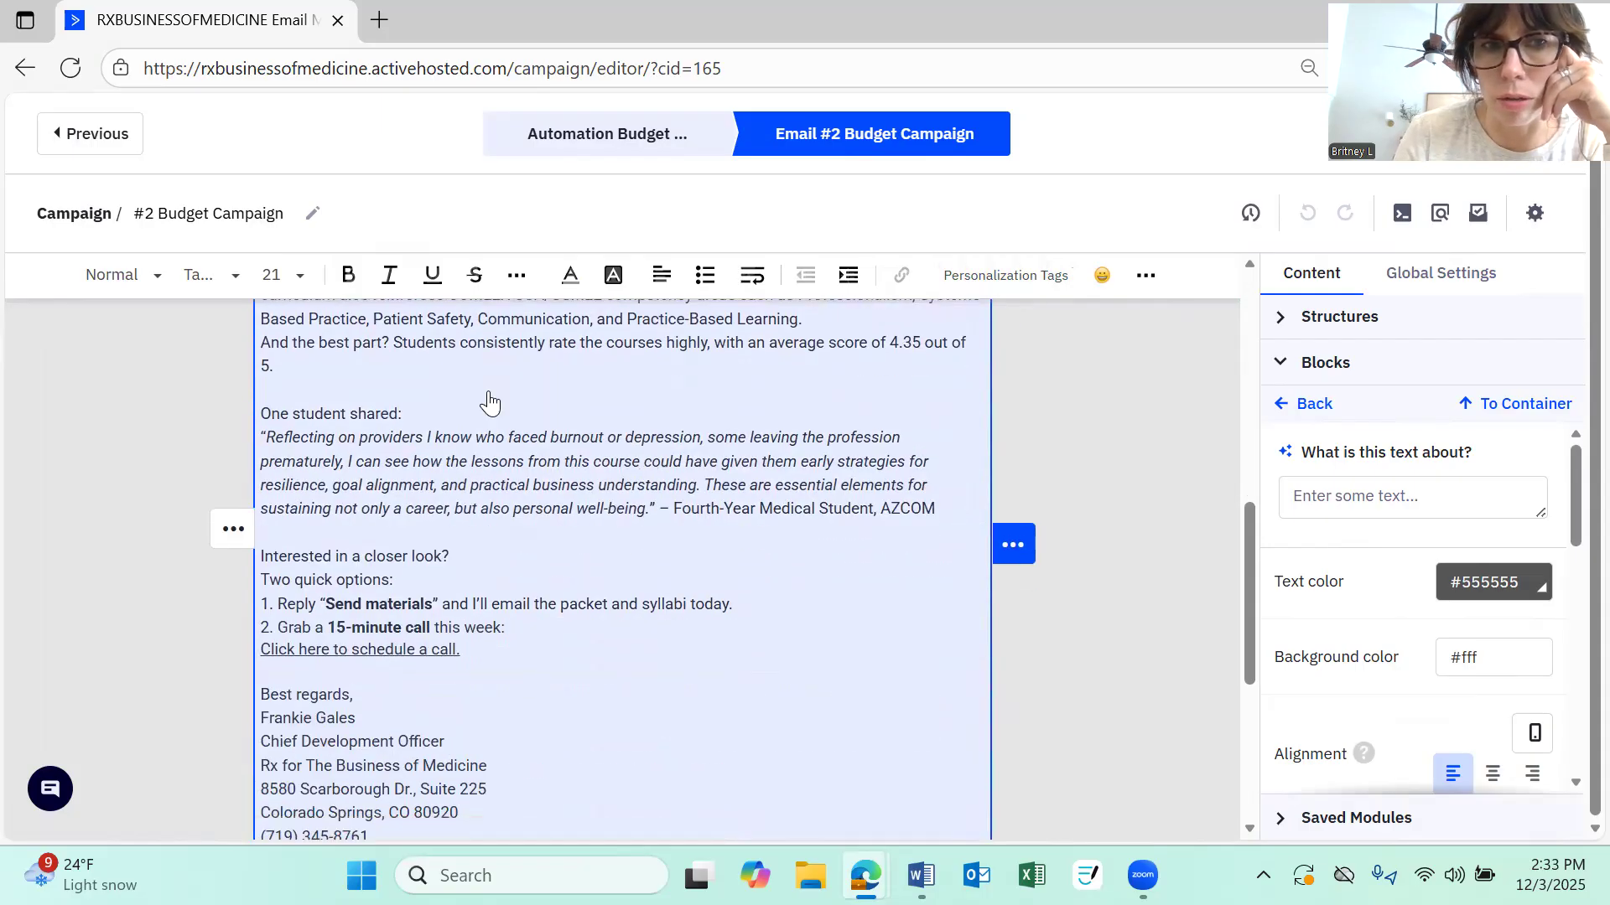
{"action": "scroll", "coordinate": [584, 627], "scroll_direction": "down", "scroll_amount": 2}
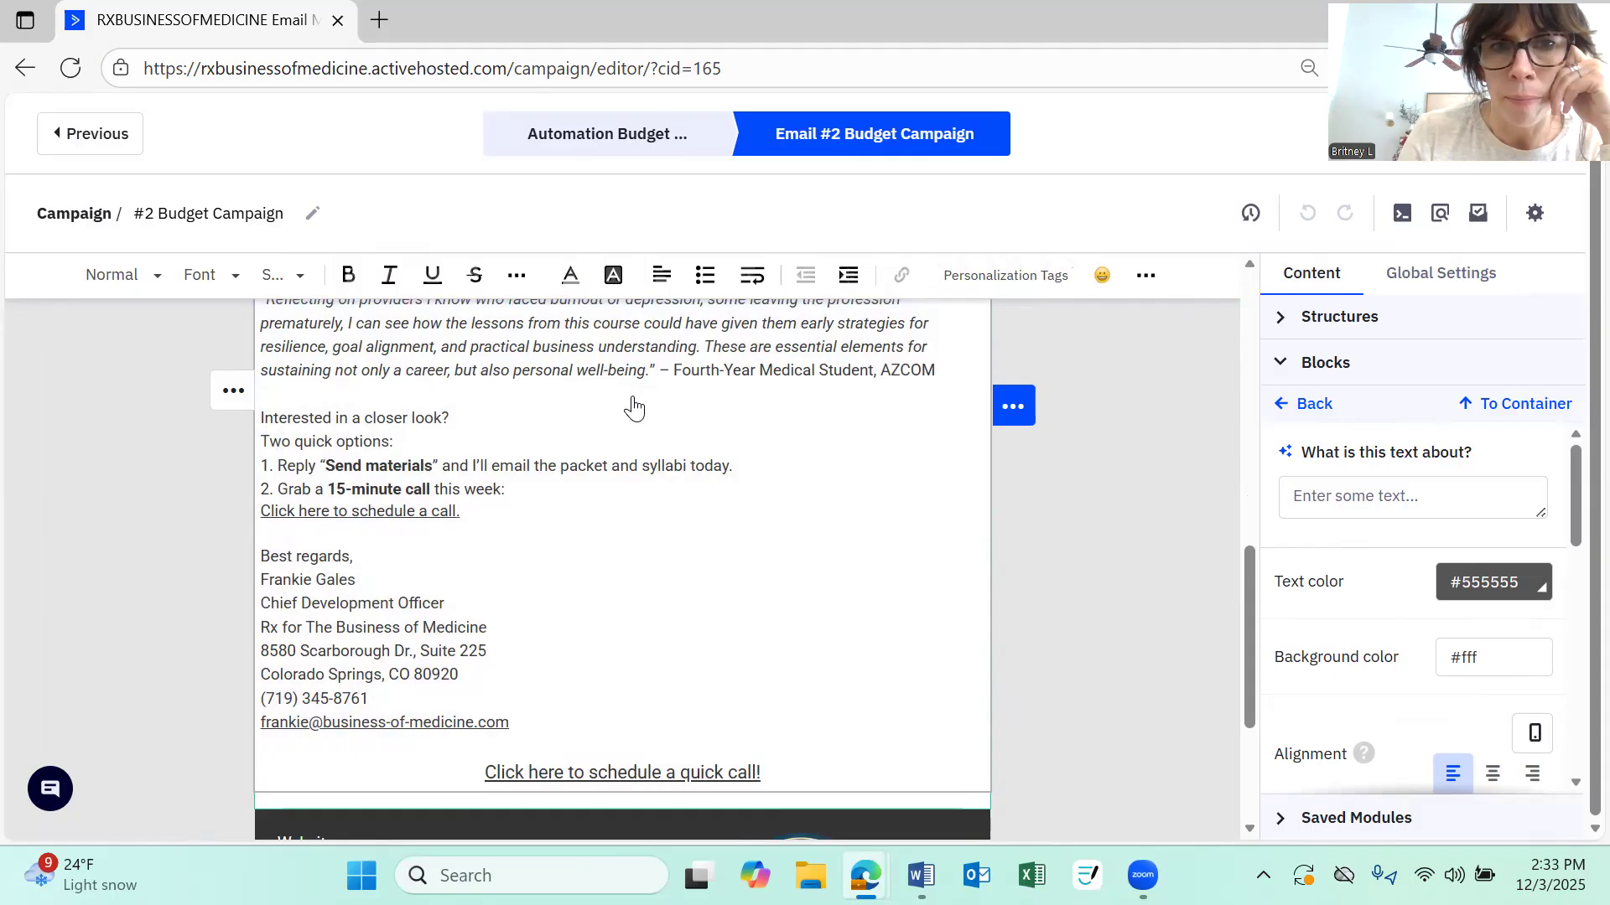
{"action": "left_click", "coordinate": [730, 374]}
{"action": "left_click", "coordinate": [576, 370], "text": "shift"}
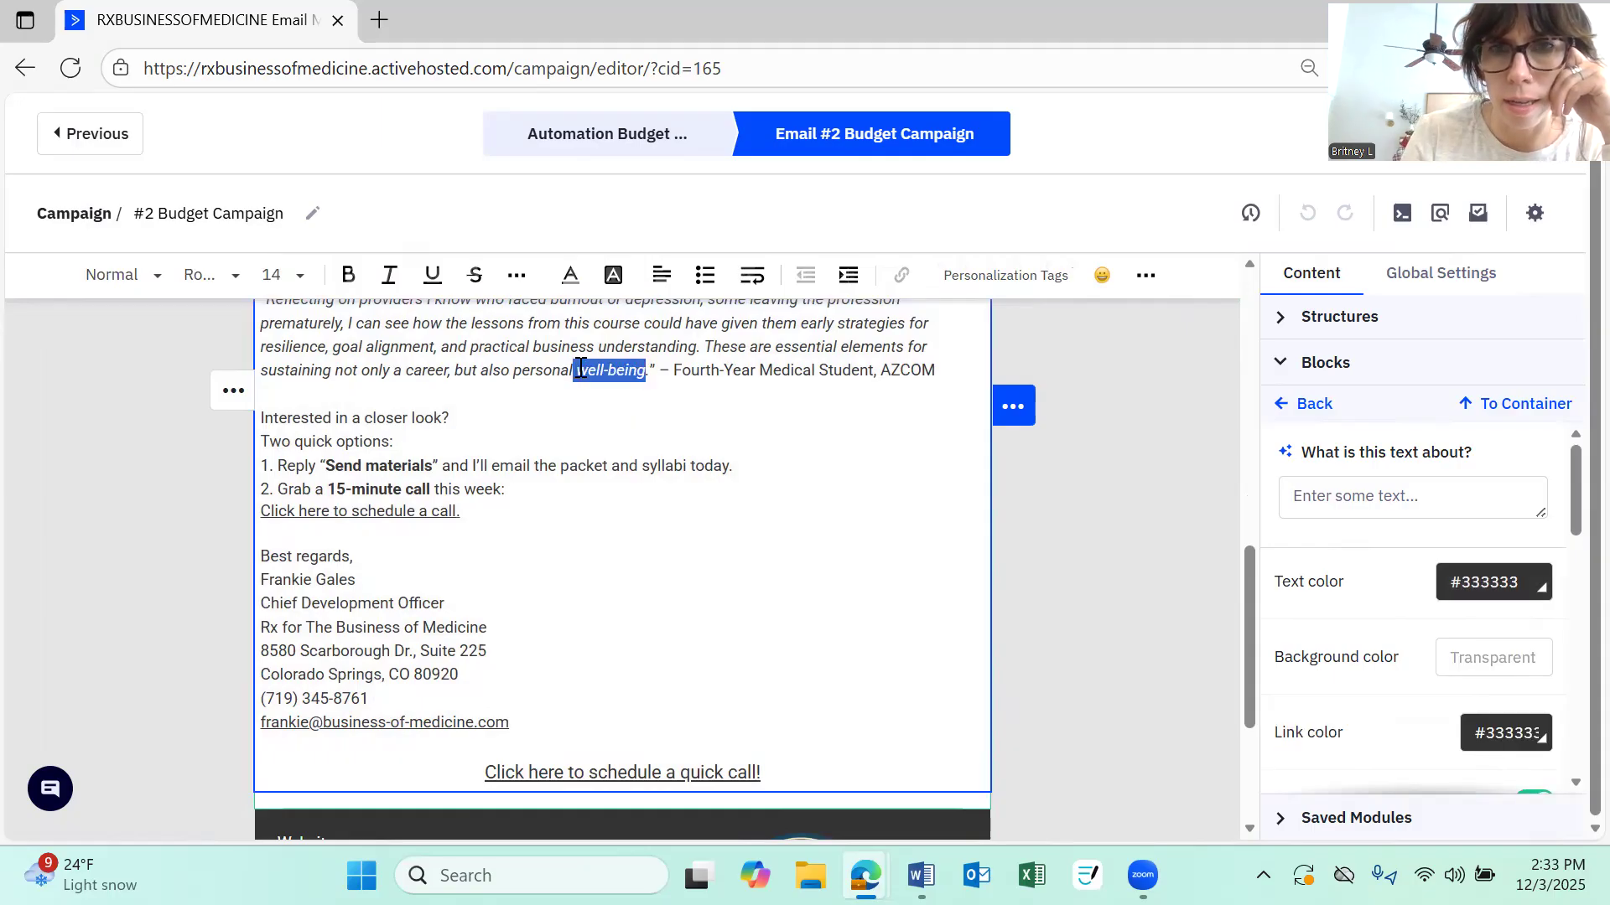
{"action": "left_click", "coordinate": [759, 417]}
{"action": "left_click_drag", "start_coordinate": [646, 370], "coordinate": [576, 370]}
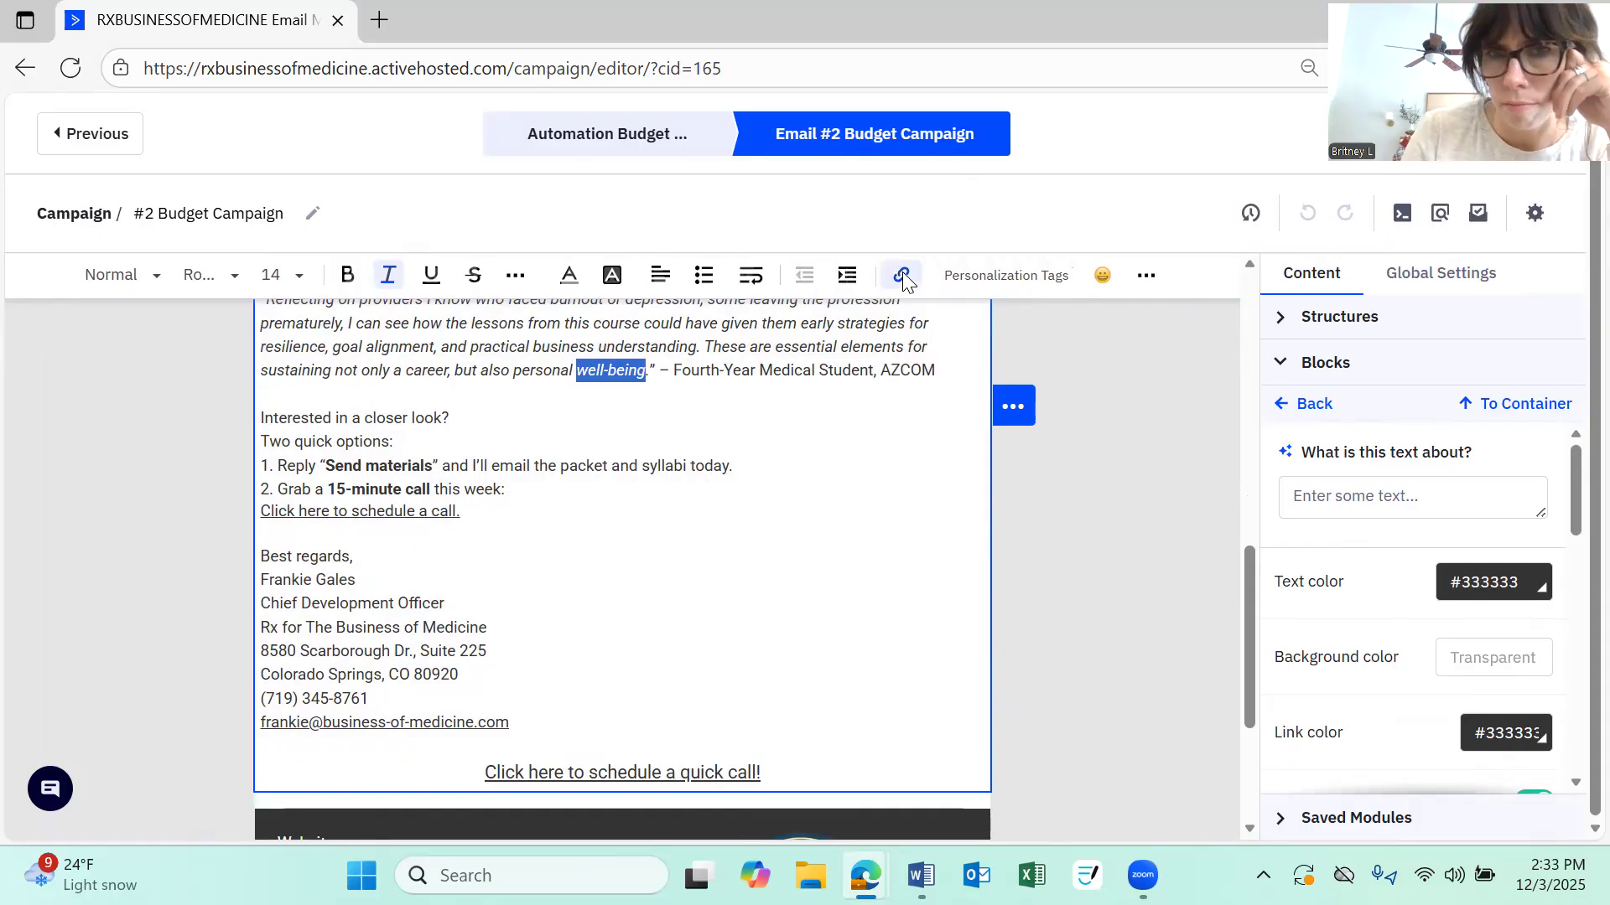
{"action": "left_click", "coordinate": [900, 275]}
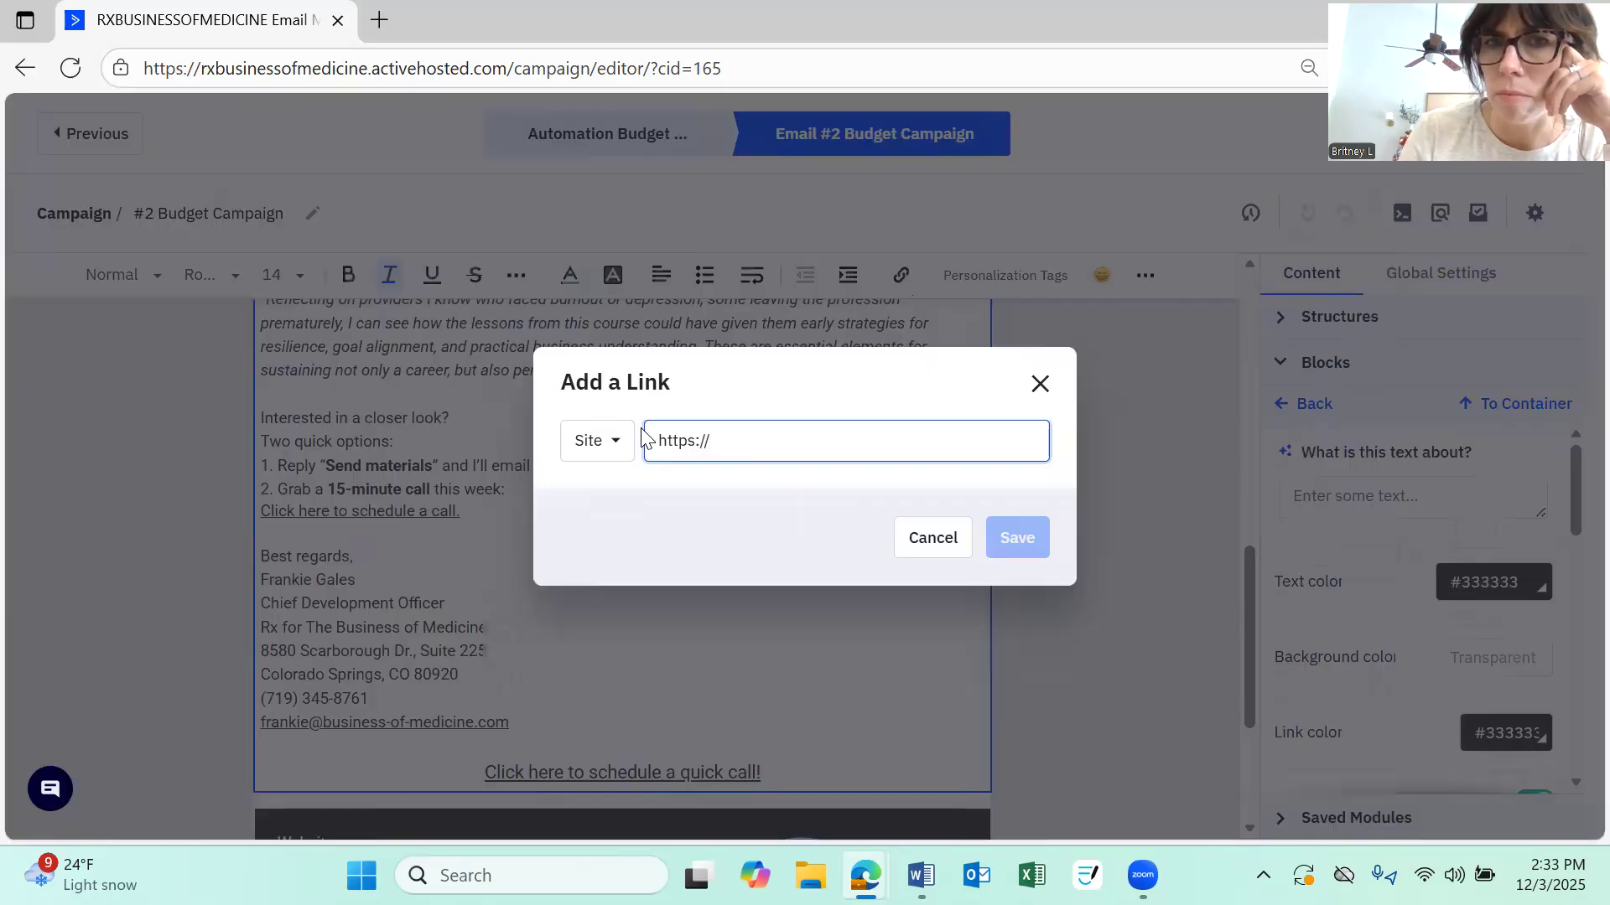
{"action": "left_click", "coordinate": [1039, 390]}
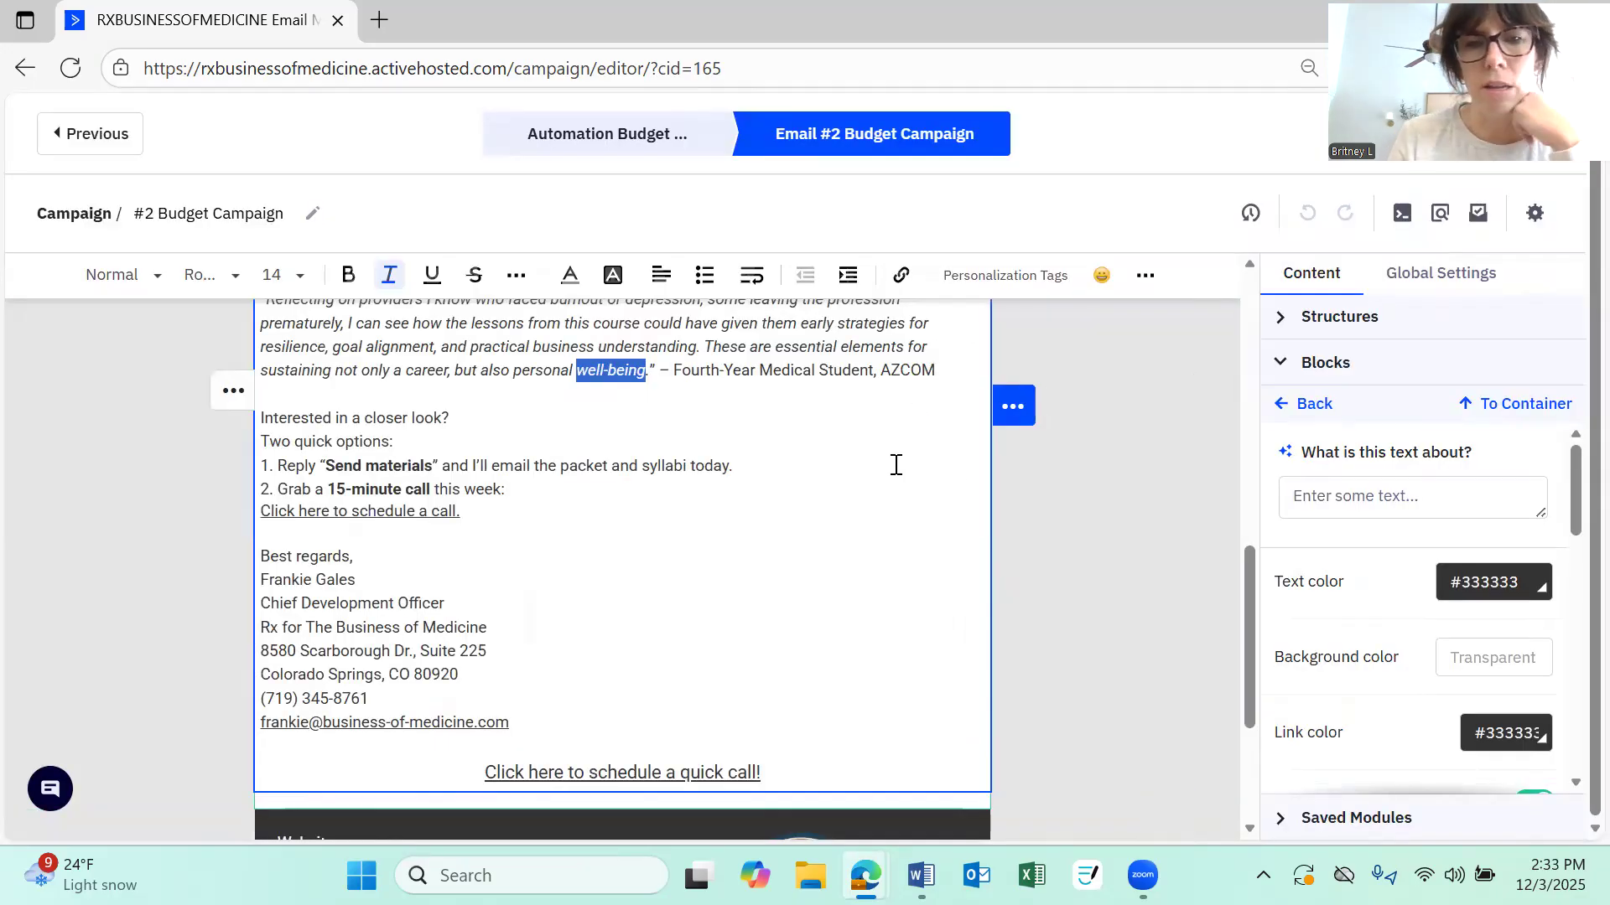
Review the rest of the email body down to the footer and return to the blocks list
{"action": "scroll", "coordinate": [895, 464], "scroll_direction": "down", "scroll_amount": 3}
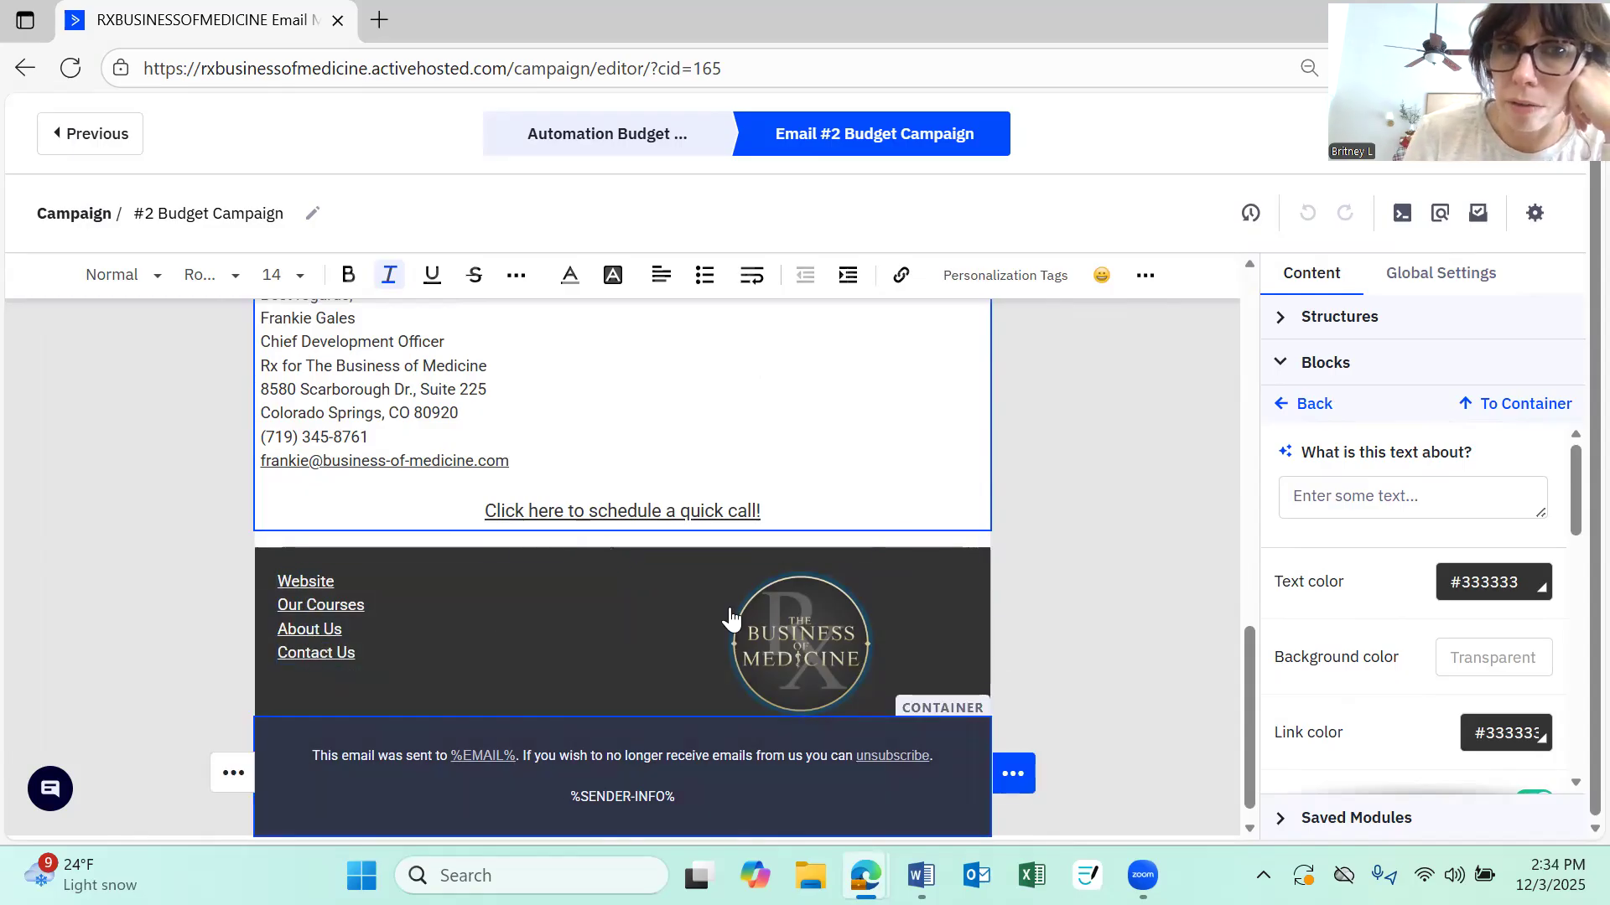
{"action": "scroll", "coordinate": [730, 618], "scroll_direction": "up", "scroll_amount": 1}
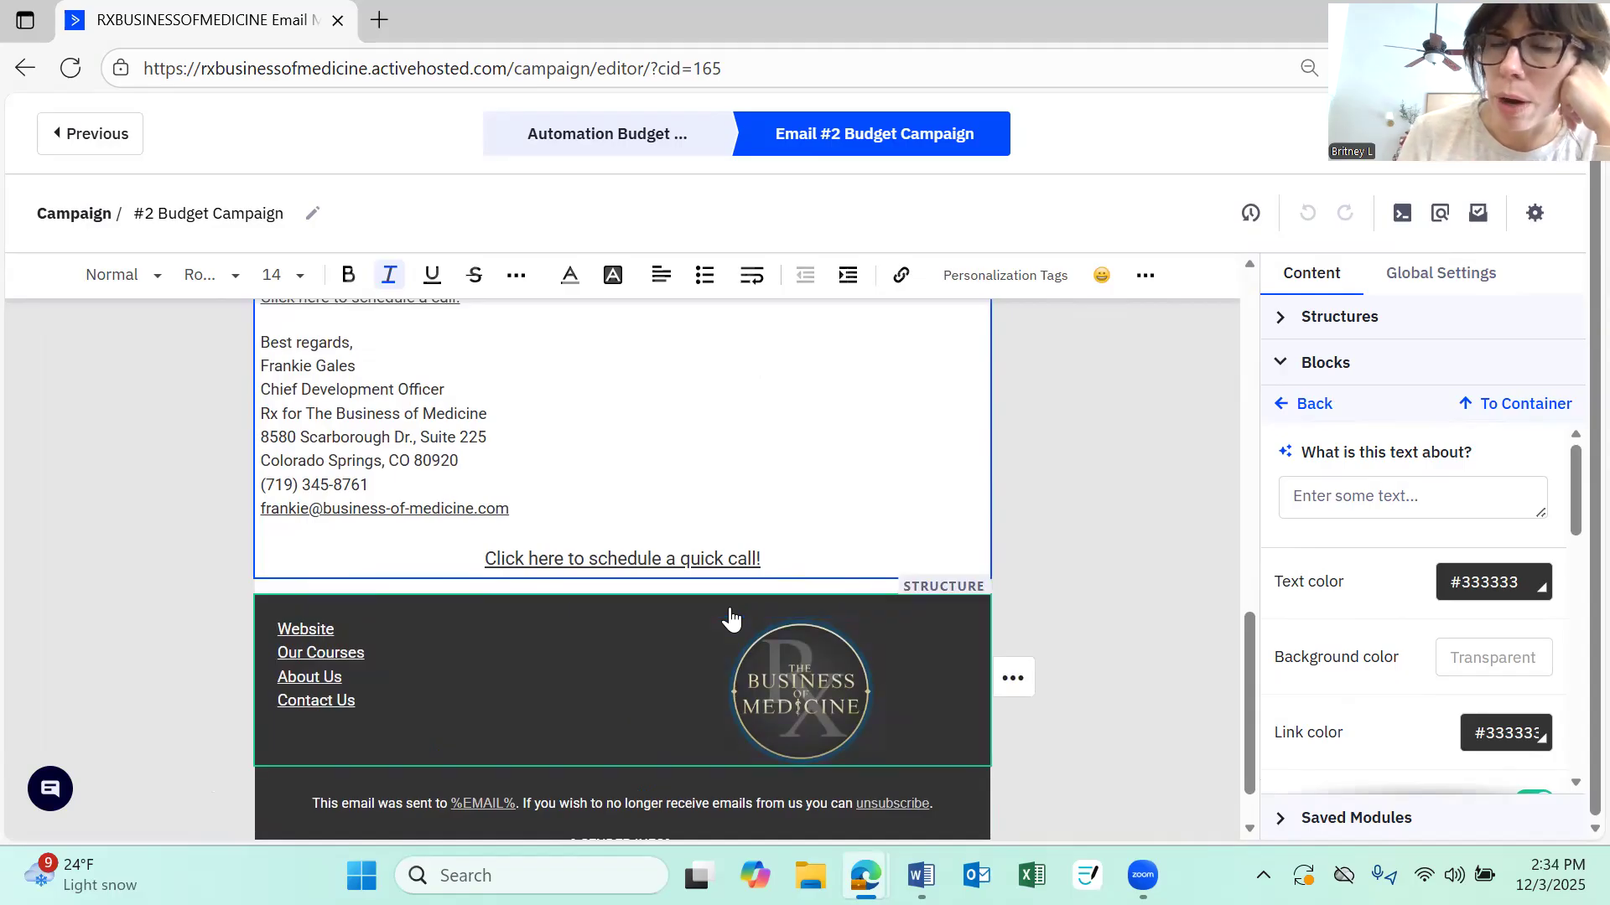
{"action": "scroll", "coordinate": [1173, 524], "scroll_direction": "up", "scroll_amount": 2}
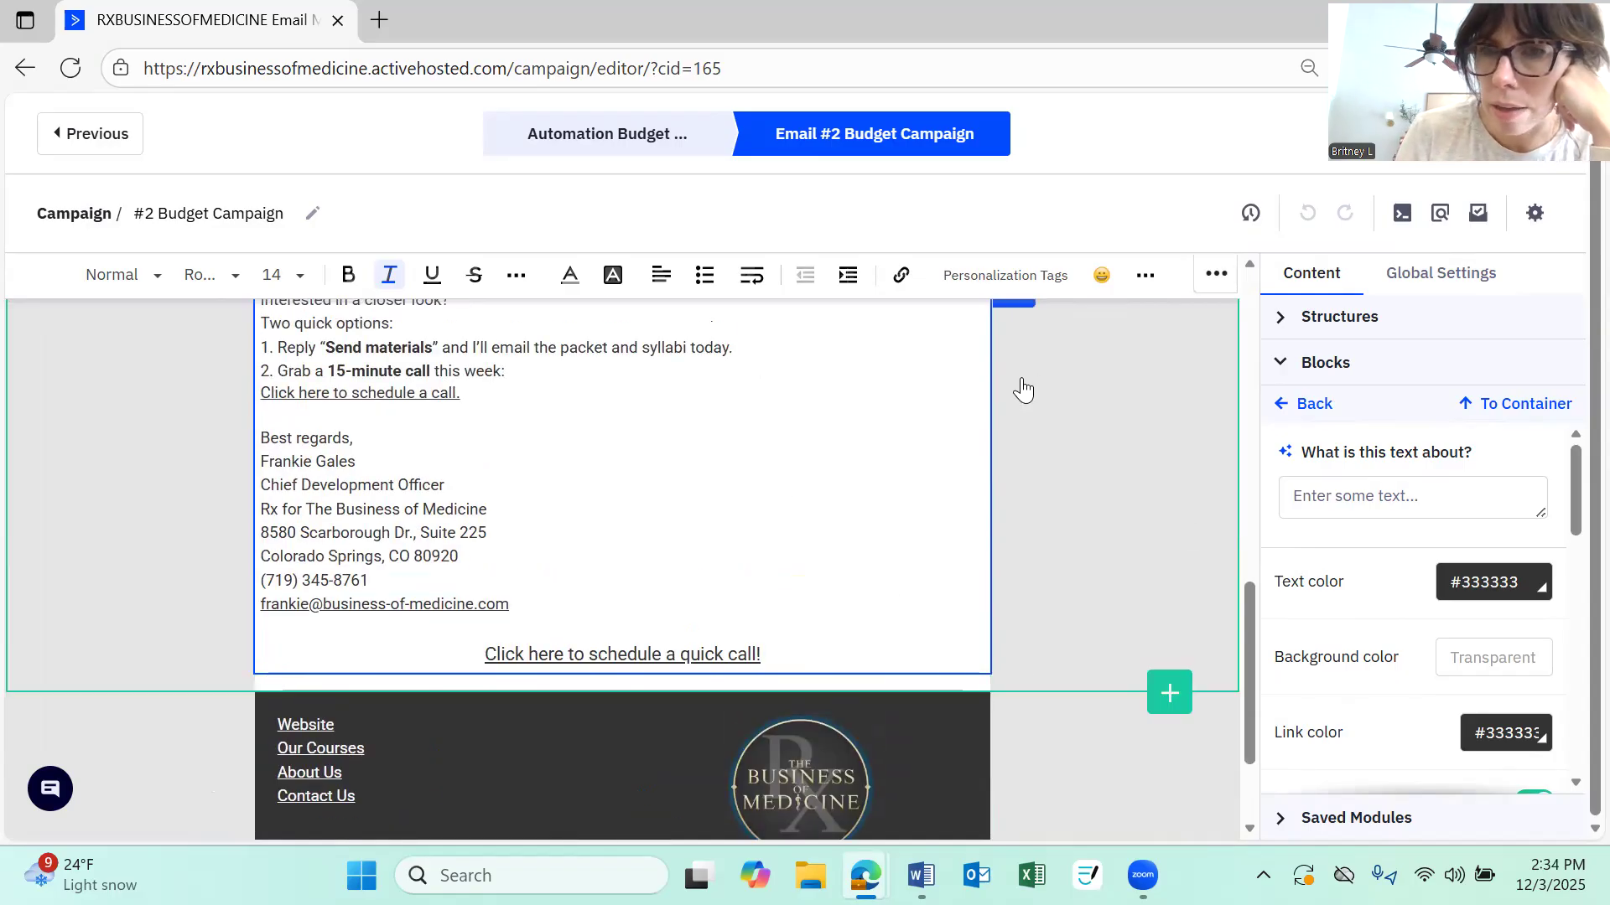
{"action": "scroll", "coordinate": [1022, 387], "scroll_direction": "up", "scroll_amount": 8}
{"action": "scroll", "coordinate": [1023, 387], "scroll_direction": "up", "scroll_amount": 1}
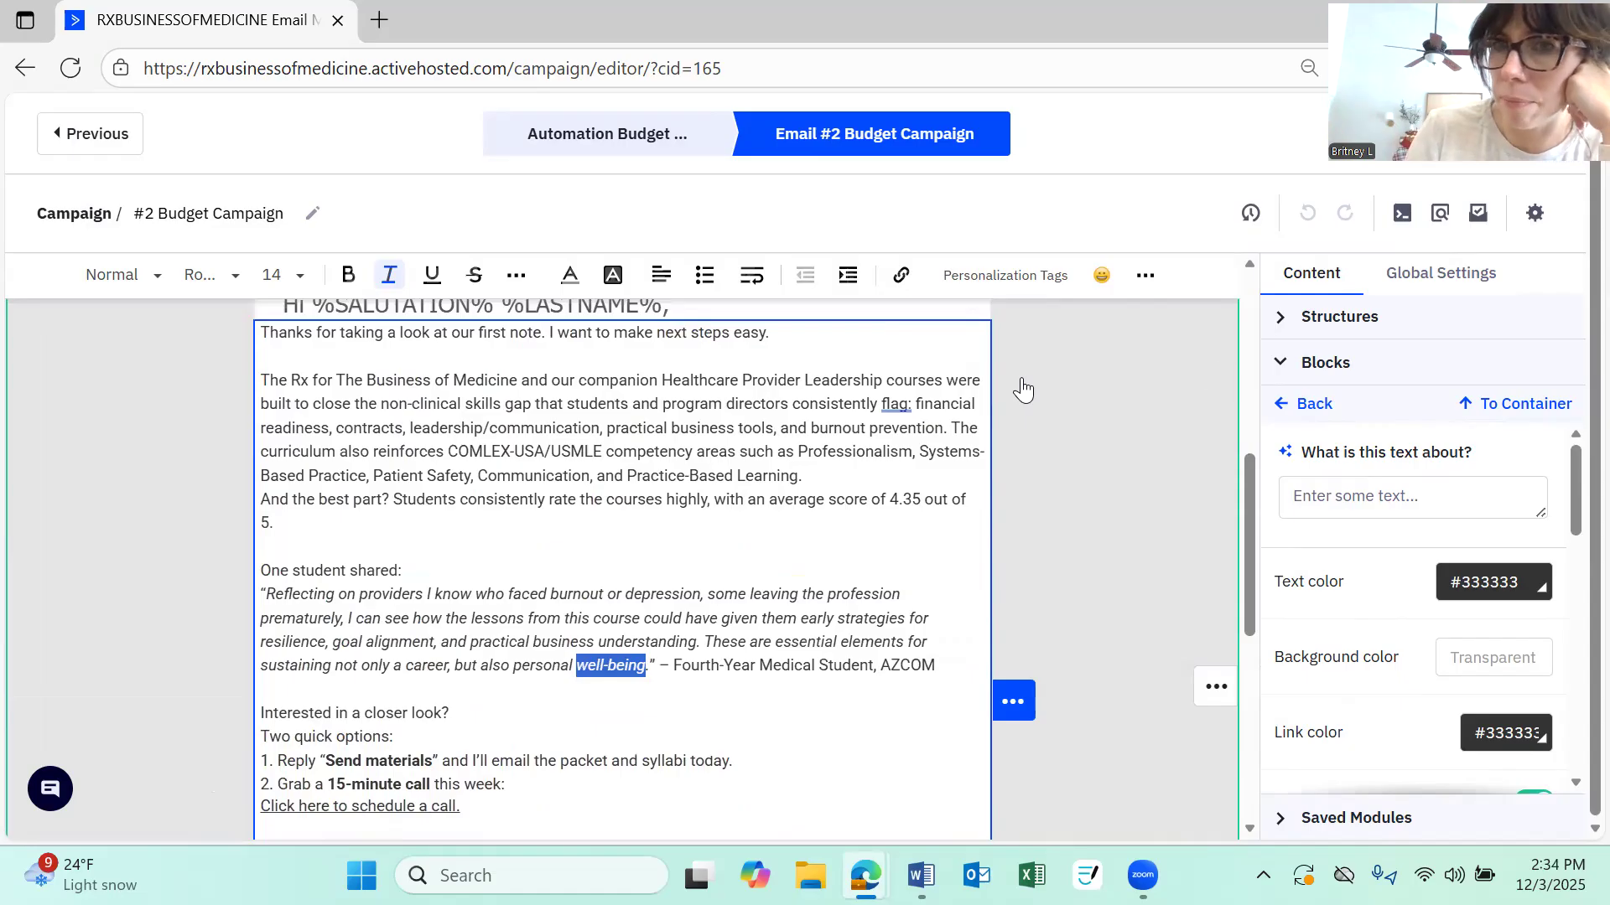
{"action": "left_click", "coordinate": [1280, 369]}
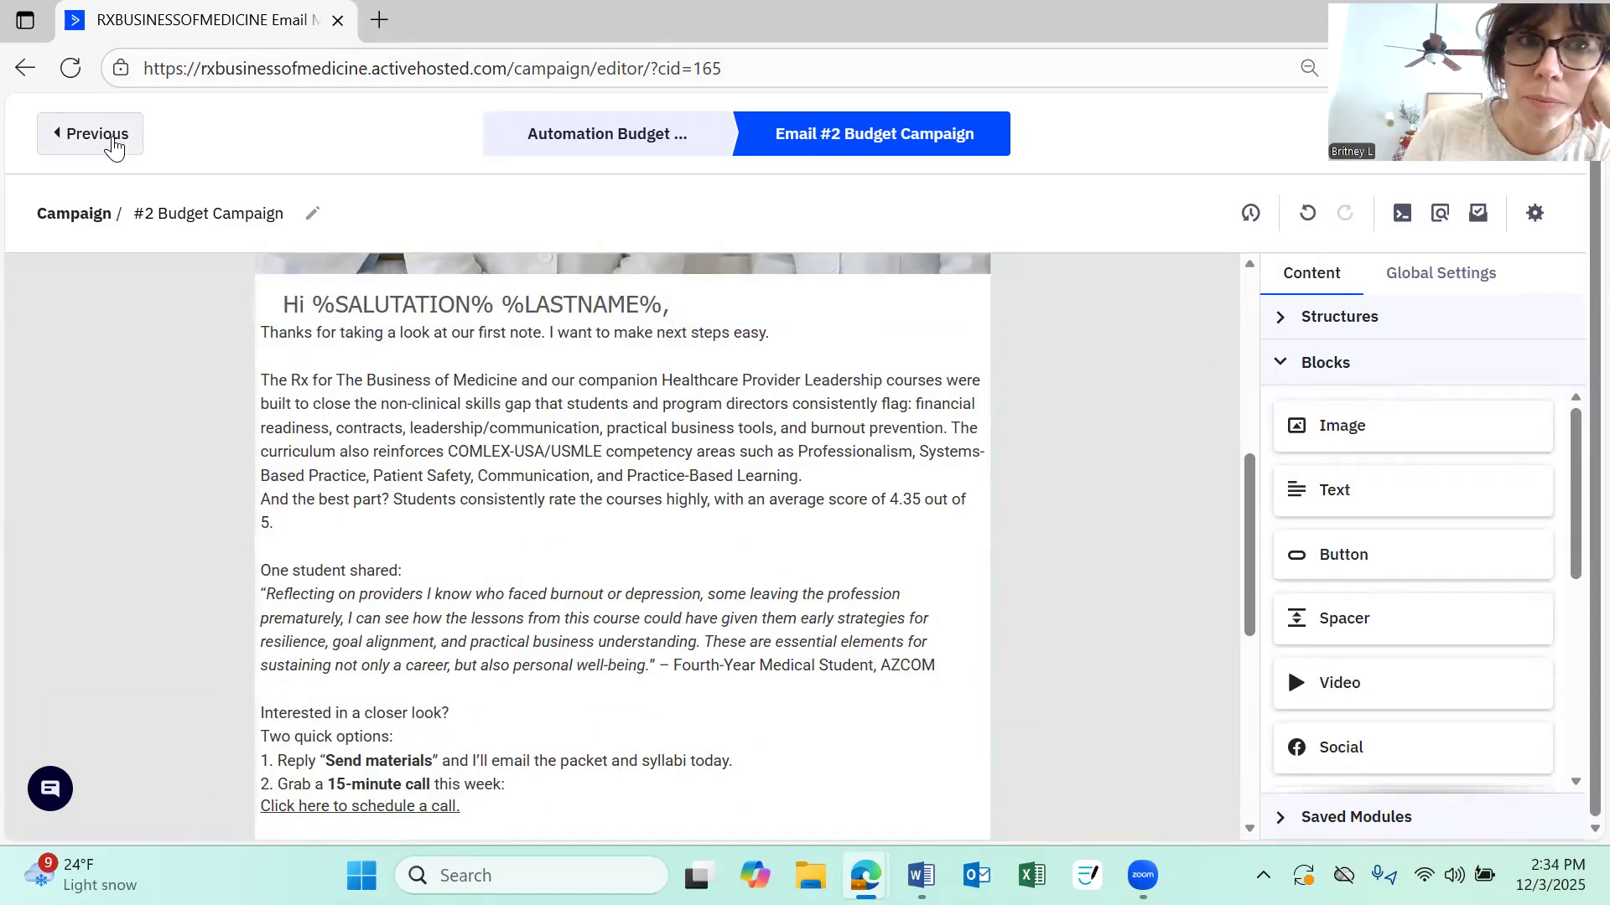
Go back to the email settings, save and exit to the Budget Campaign automation, and close the action panel
{"action": "left_click", "coordinate": [113, 143]}
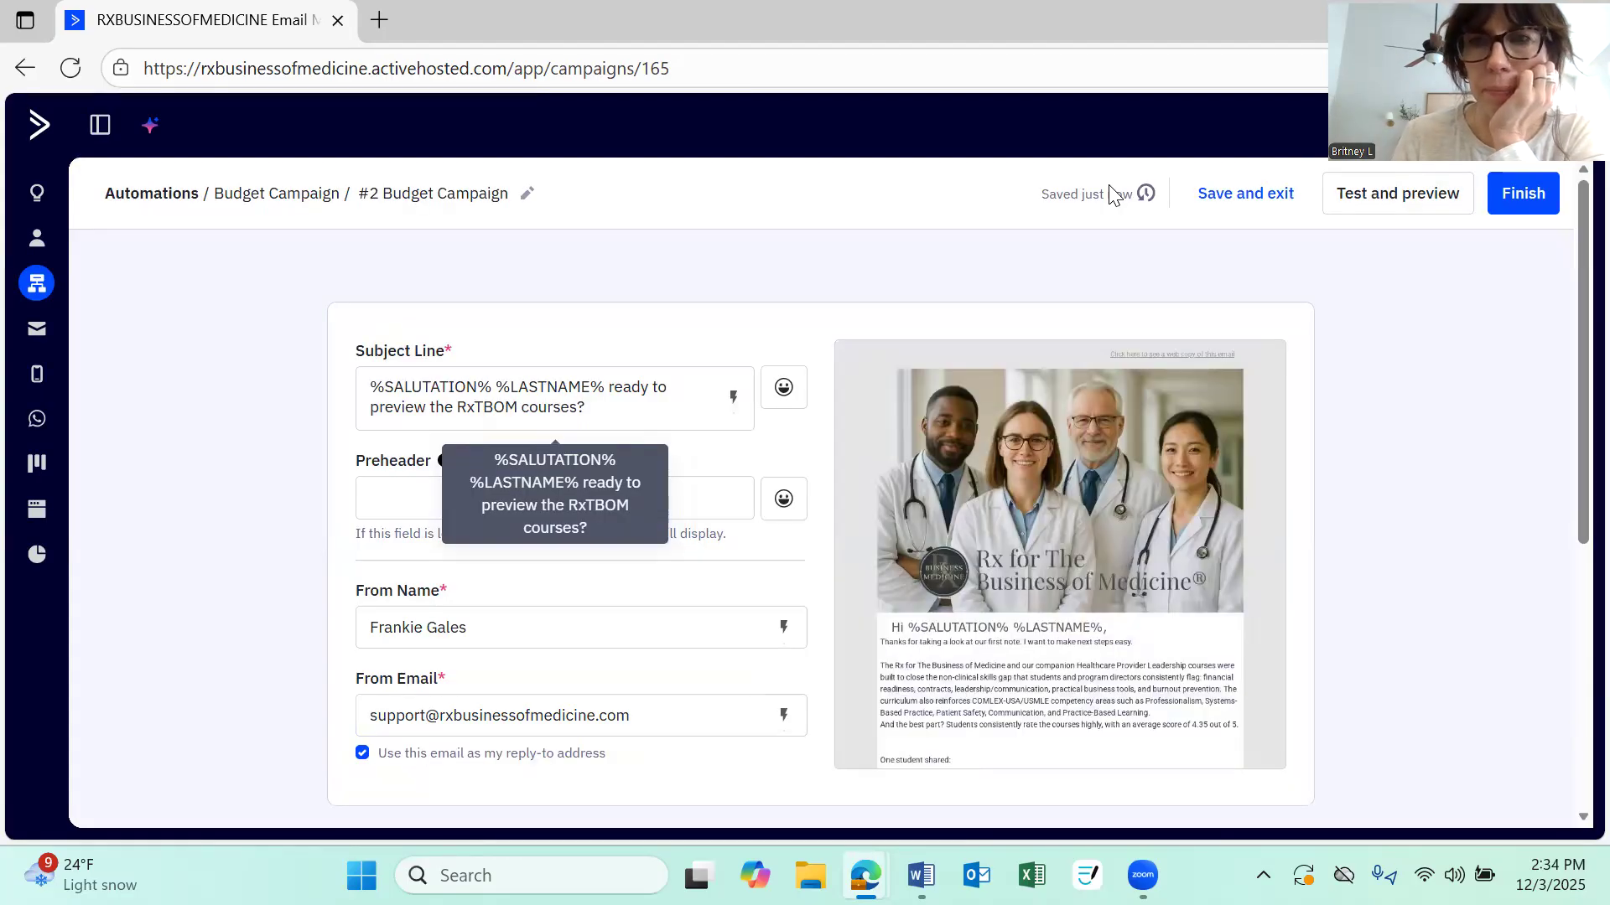
{"action": "left_click", "coordinate": [1250, 204]}
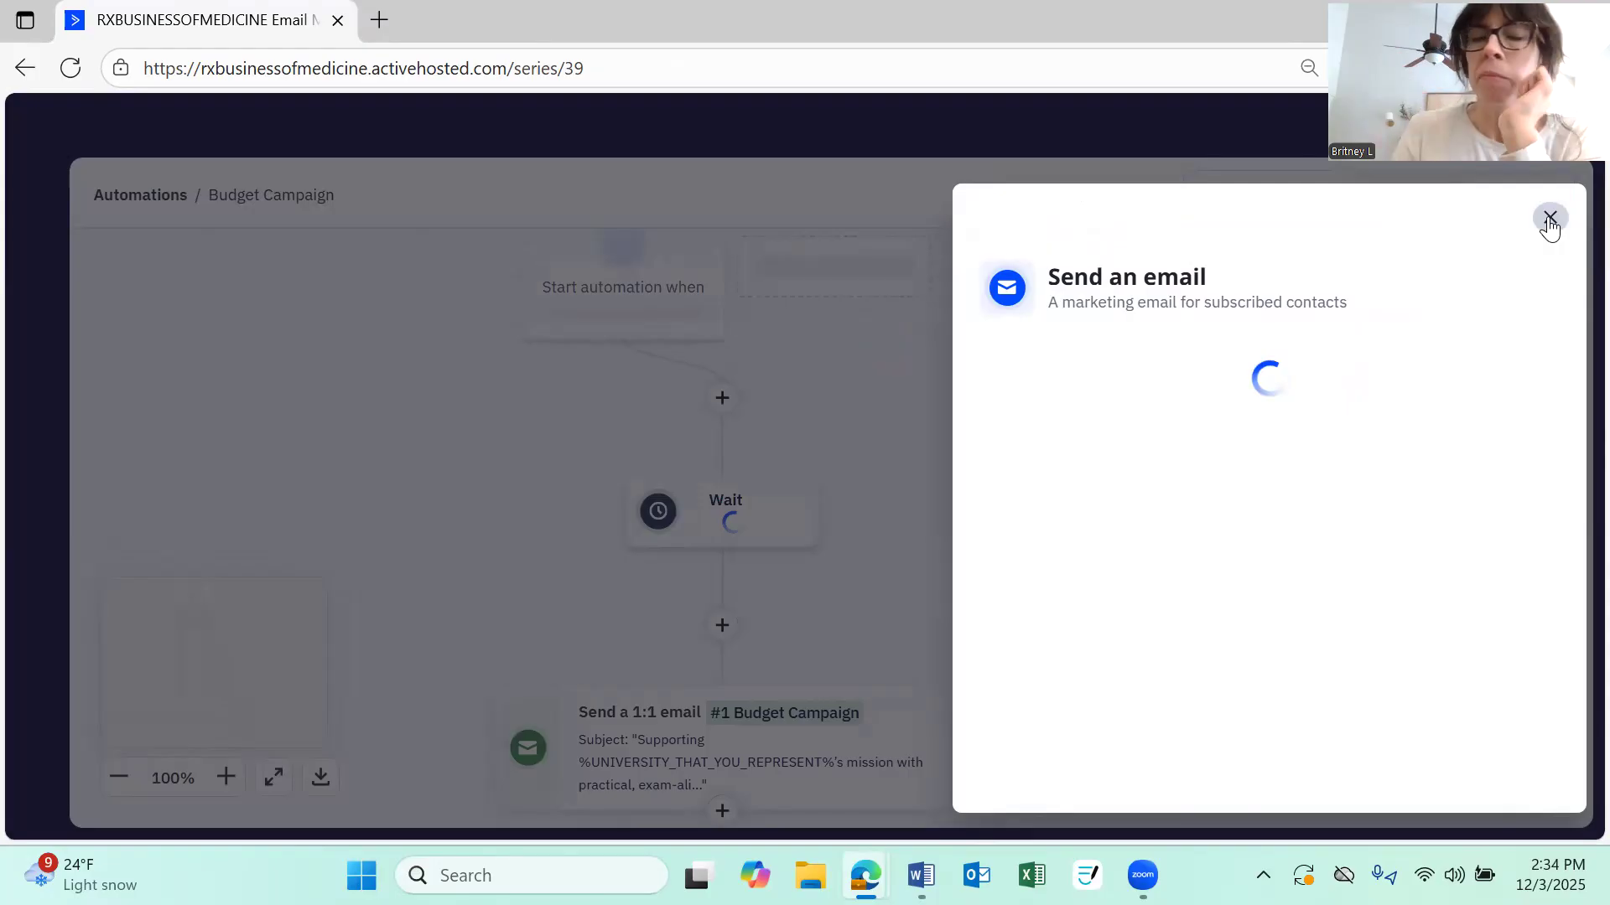
{"action": "left_click", "coordinate": [1549, 220]}
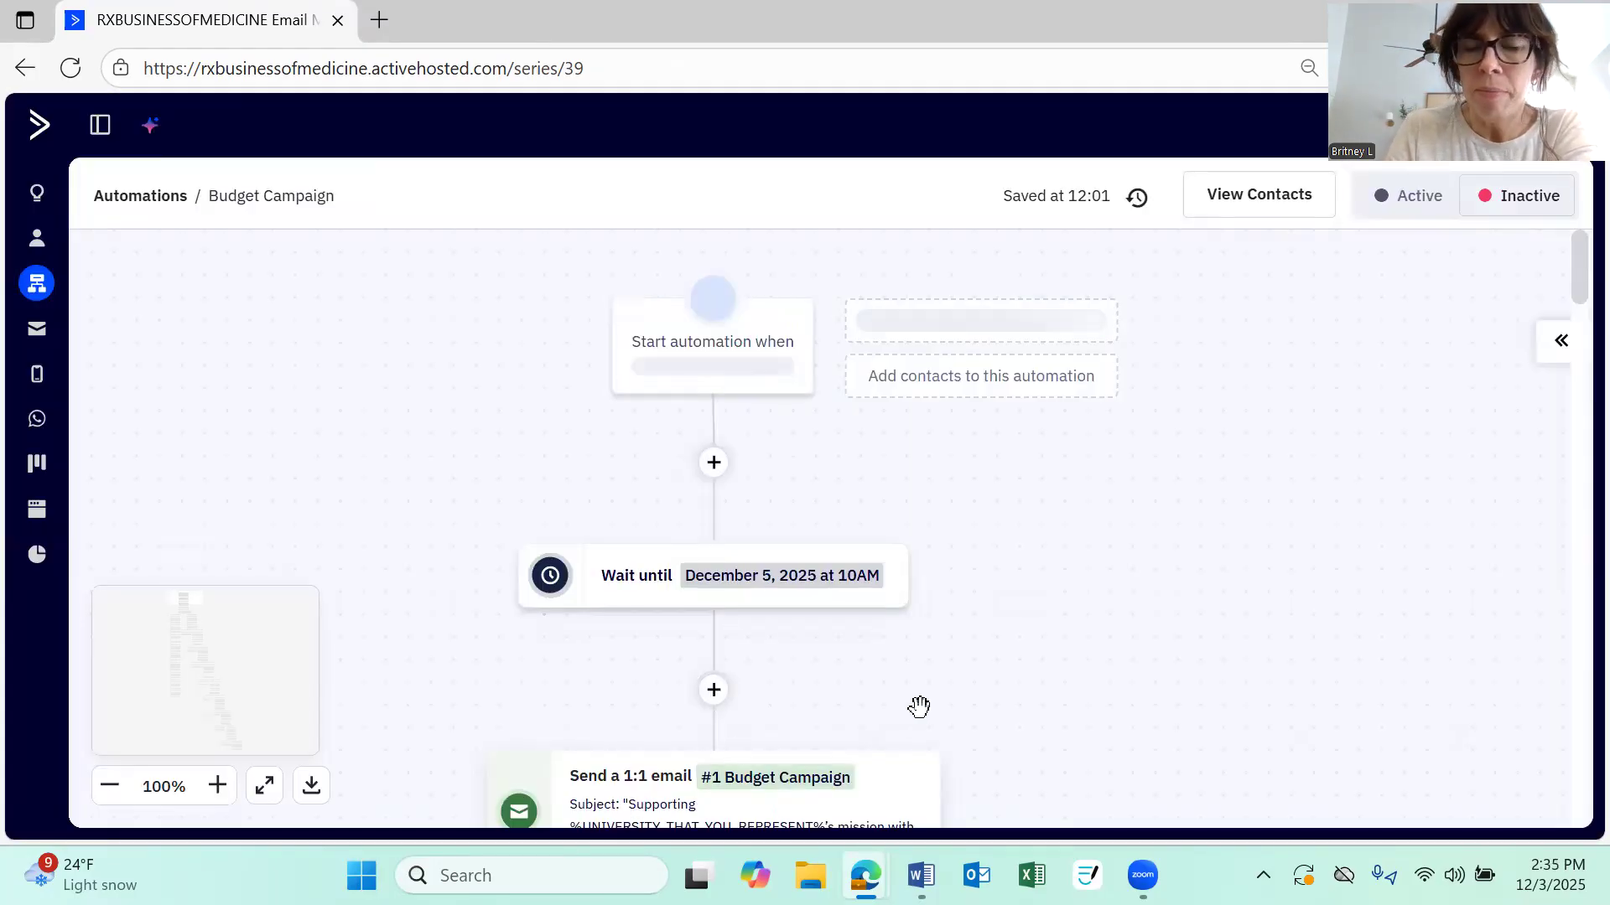
Add a Send an email action directly below the #2 Budget Campaign email in the automation
{"action": "scroll", "coordinate": [920, 704], "scroll_direction": "down", "scroll_amount": 10}
{"action": "scroll", "coordinate": [990, 621], "scroll_direction": "down", "scroll_amount": 1}
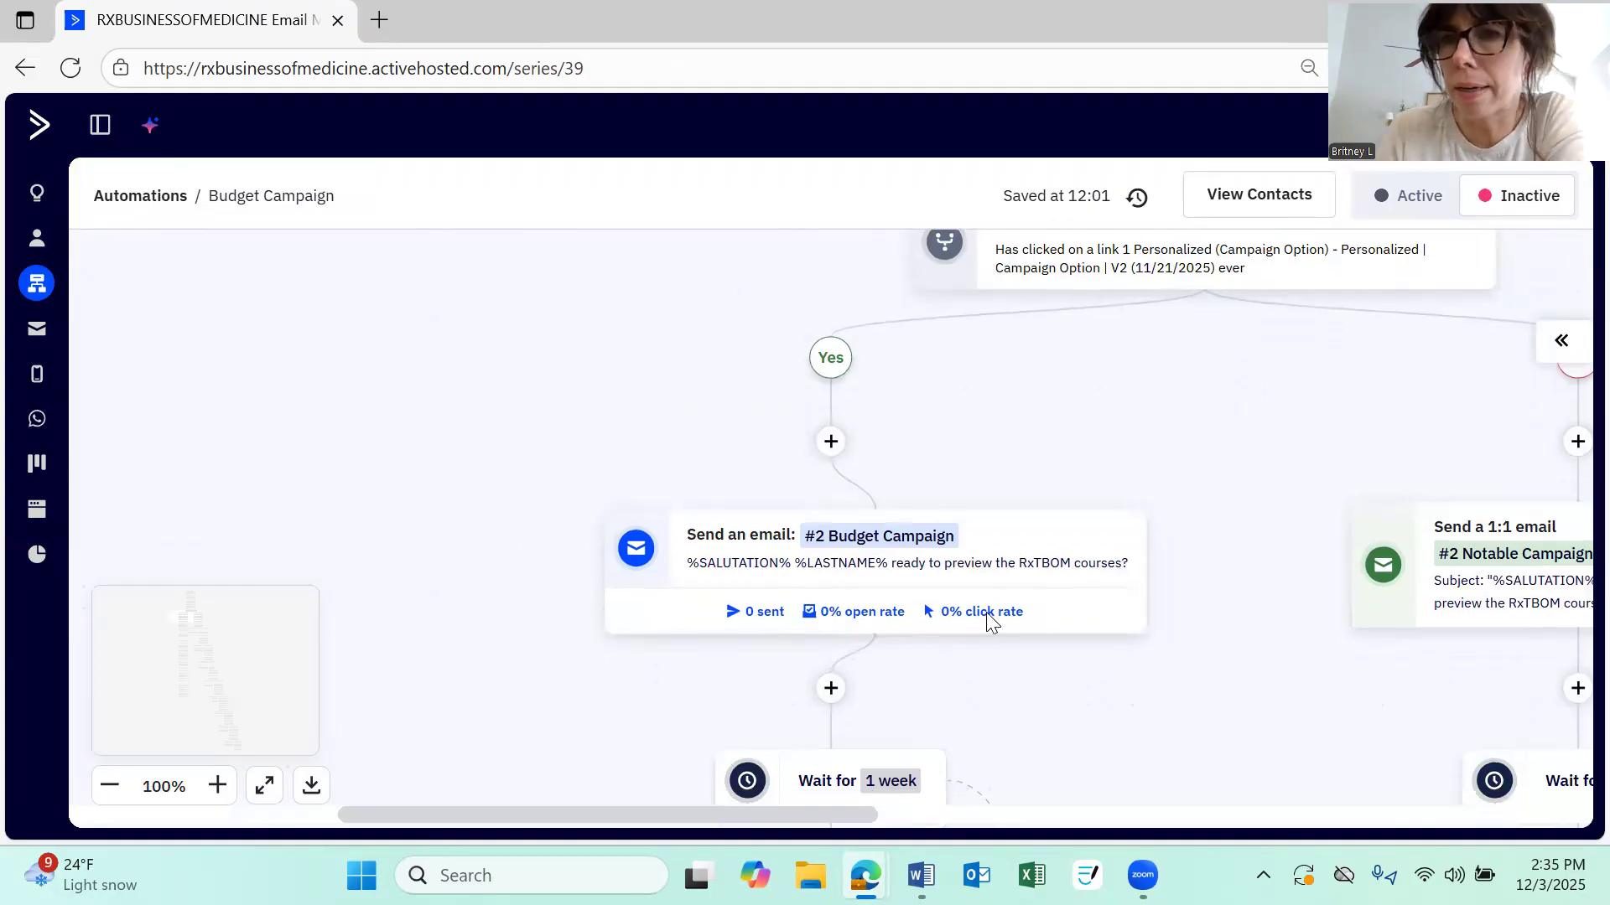
{"action": "scroll", "coordinate": [990, 620], "scroll_direction": "down", "scroll_amount": 3}
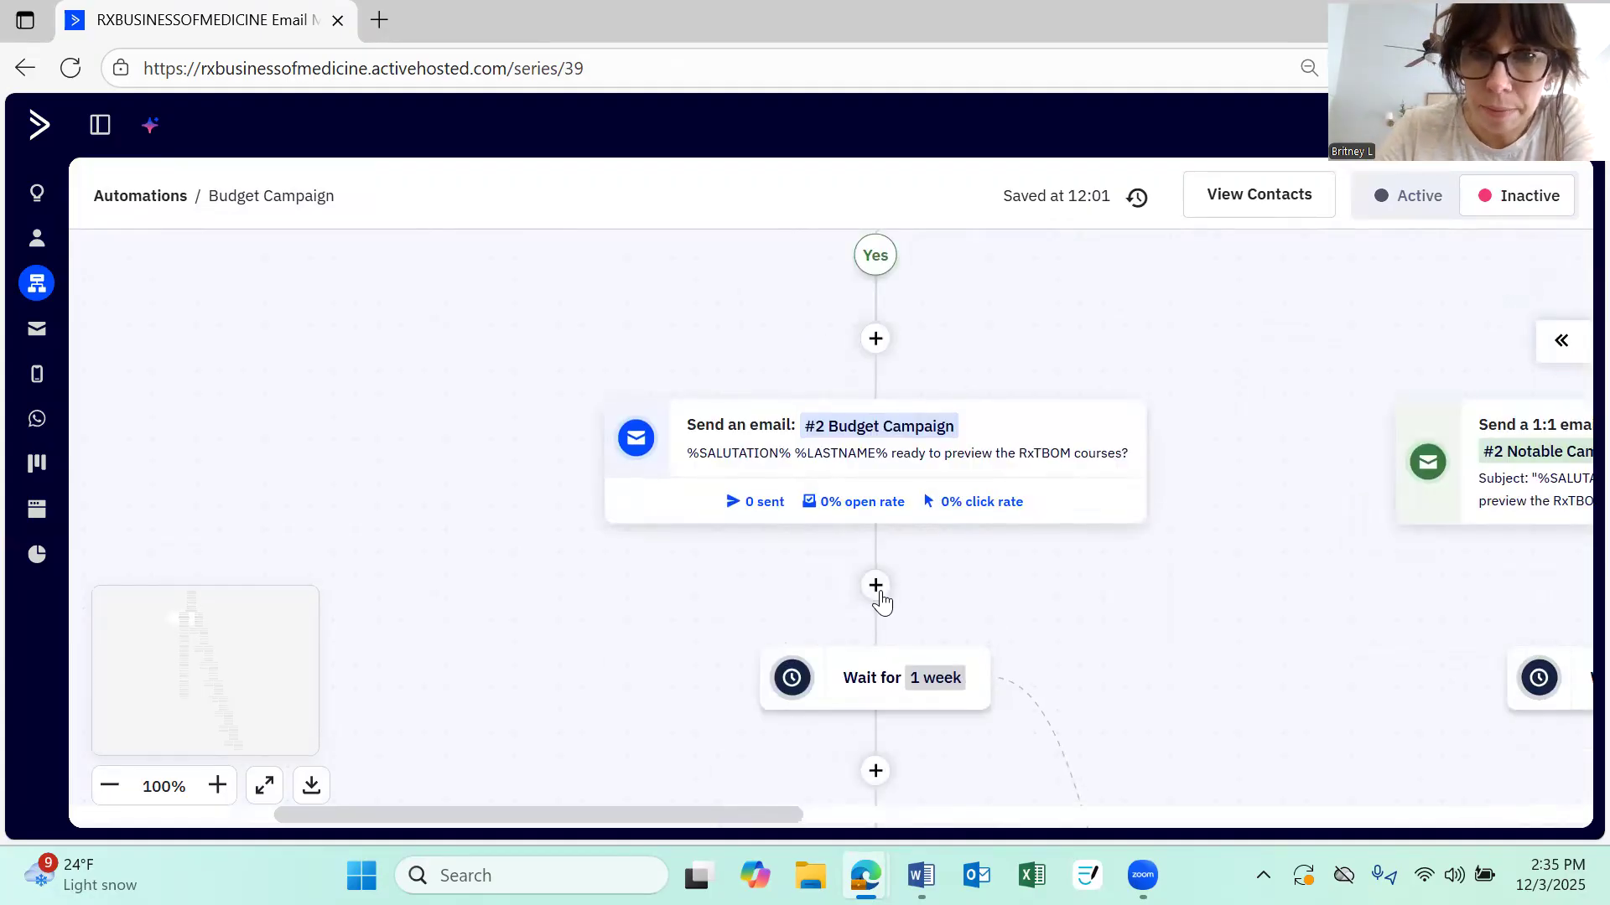
{"action": "left_click", "coordinate": [876, 585]}
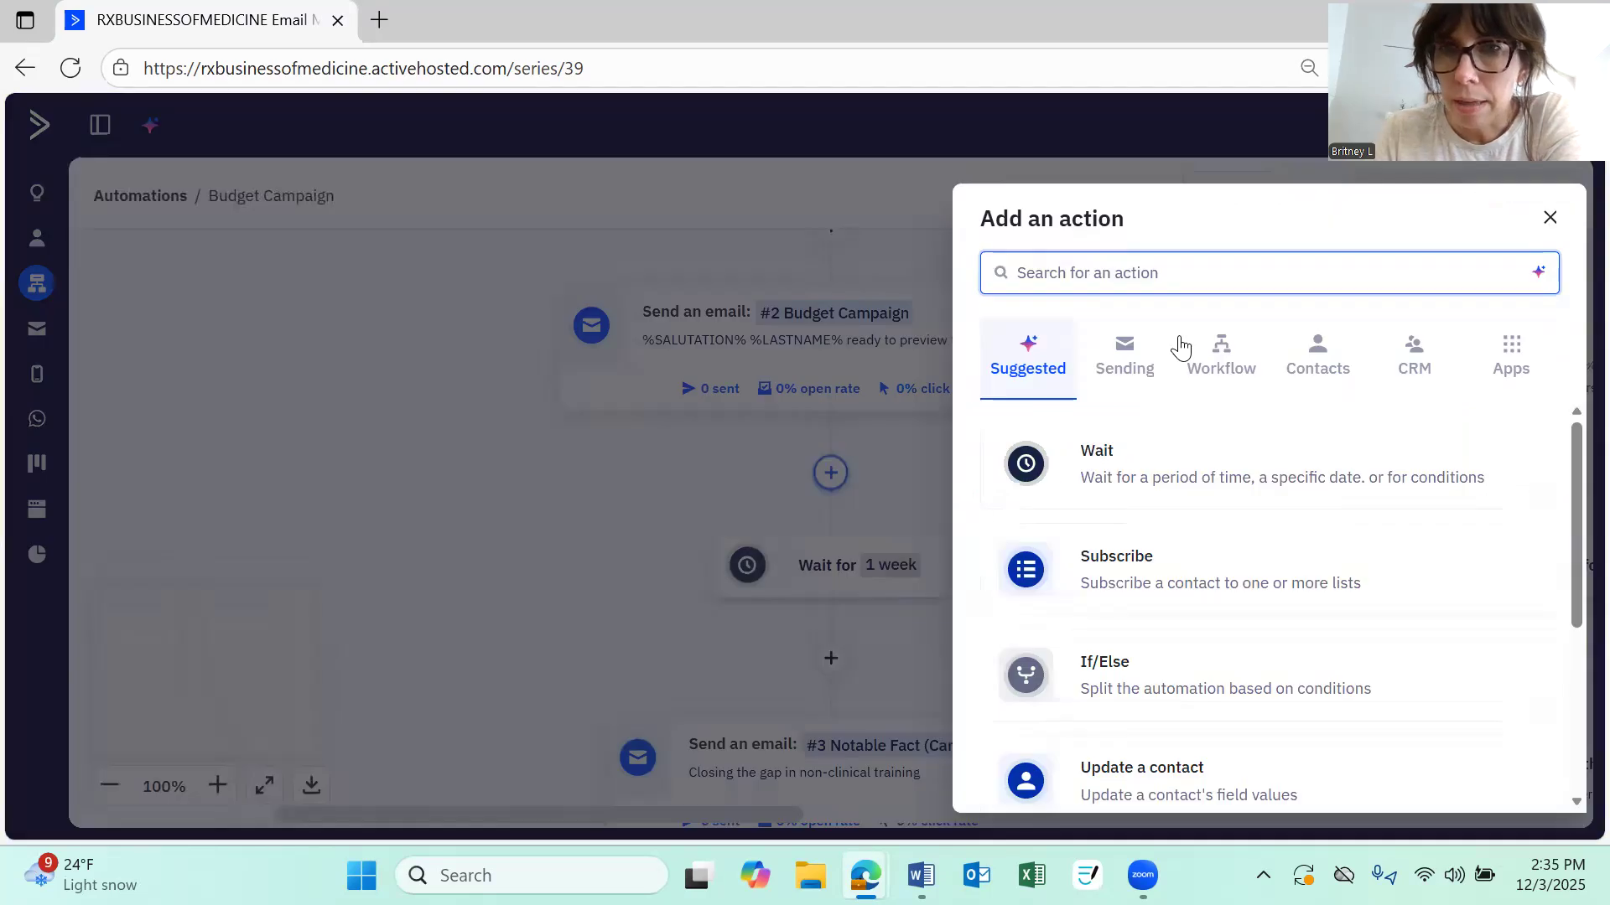
{"action": "left_click", "coordinate": [1131, 373]}
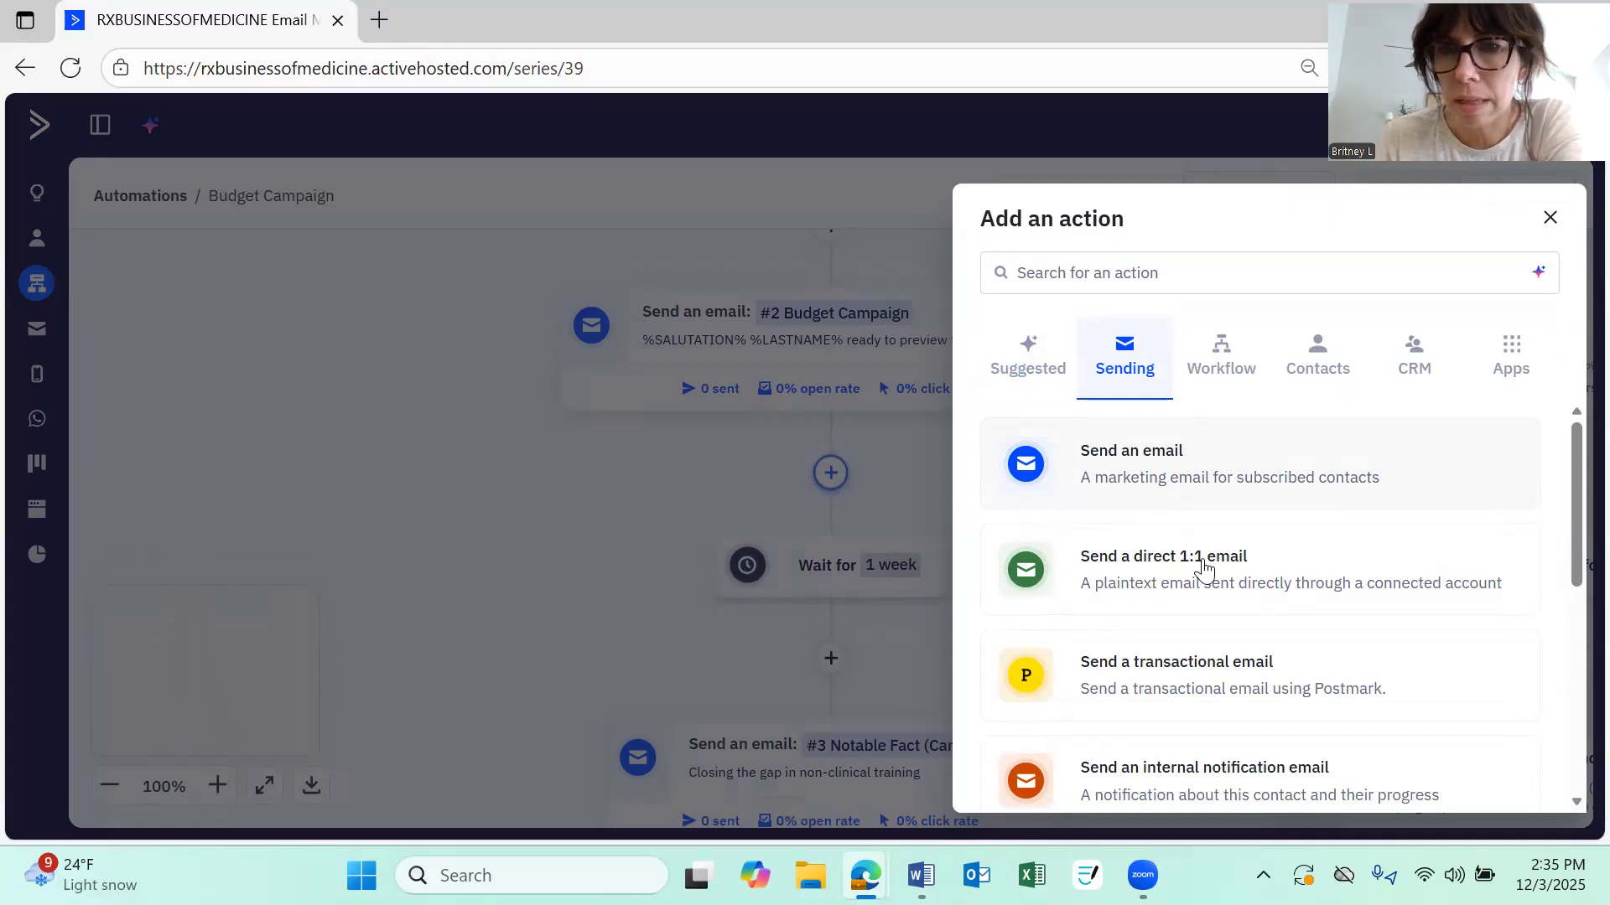
{"action": "left_click", "coordinate": [1140, 462]}
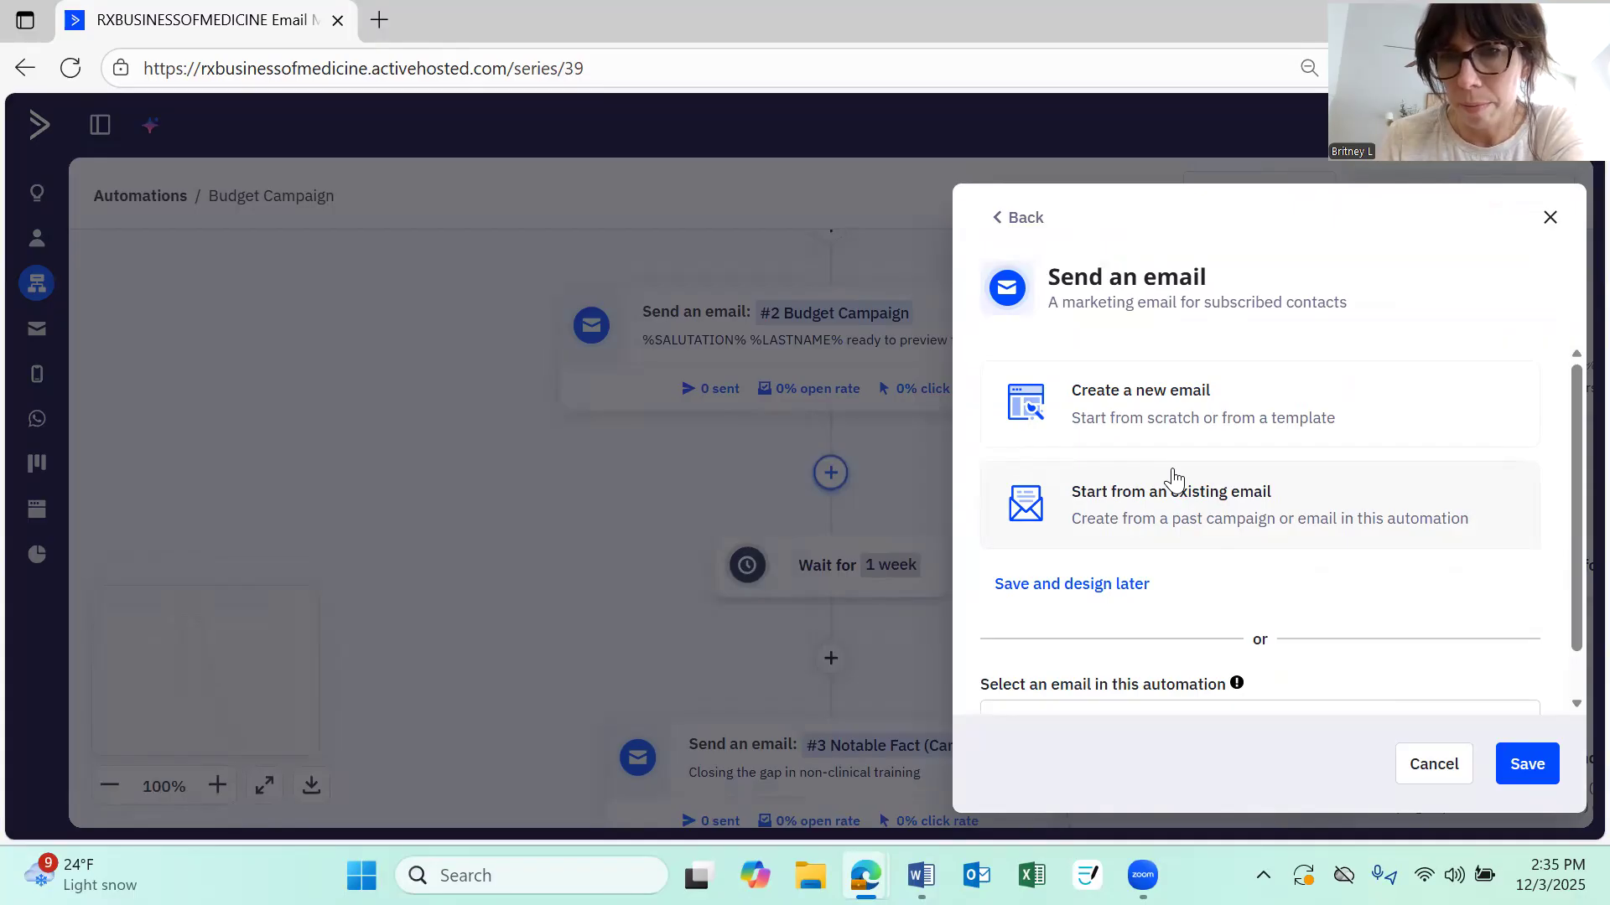
Start creating a new email and browse the Custom and Basic template galleries before opening the Designed templates
{"action": "scroll", "coordinate": [1174, 478], "scroll_direction": "down", "scroll_amount": 1}
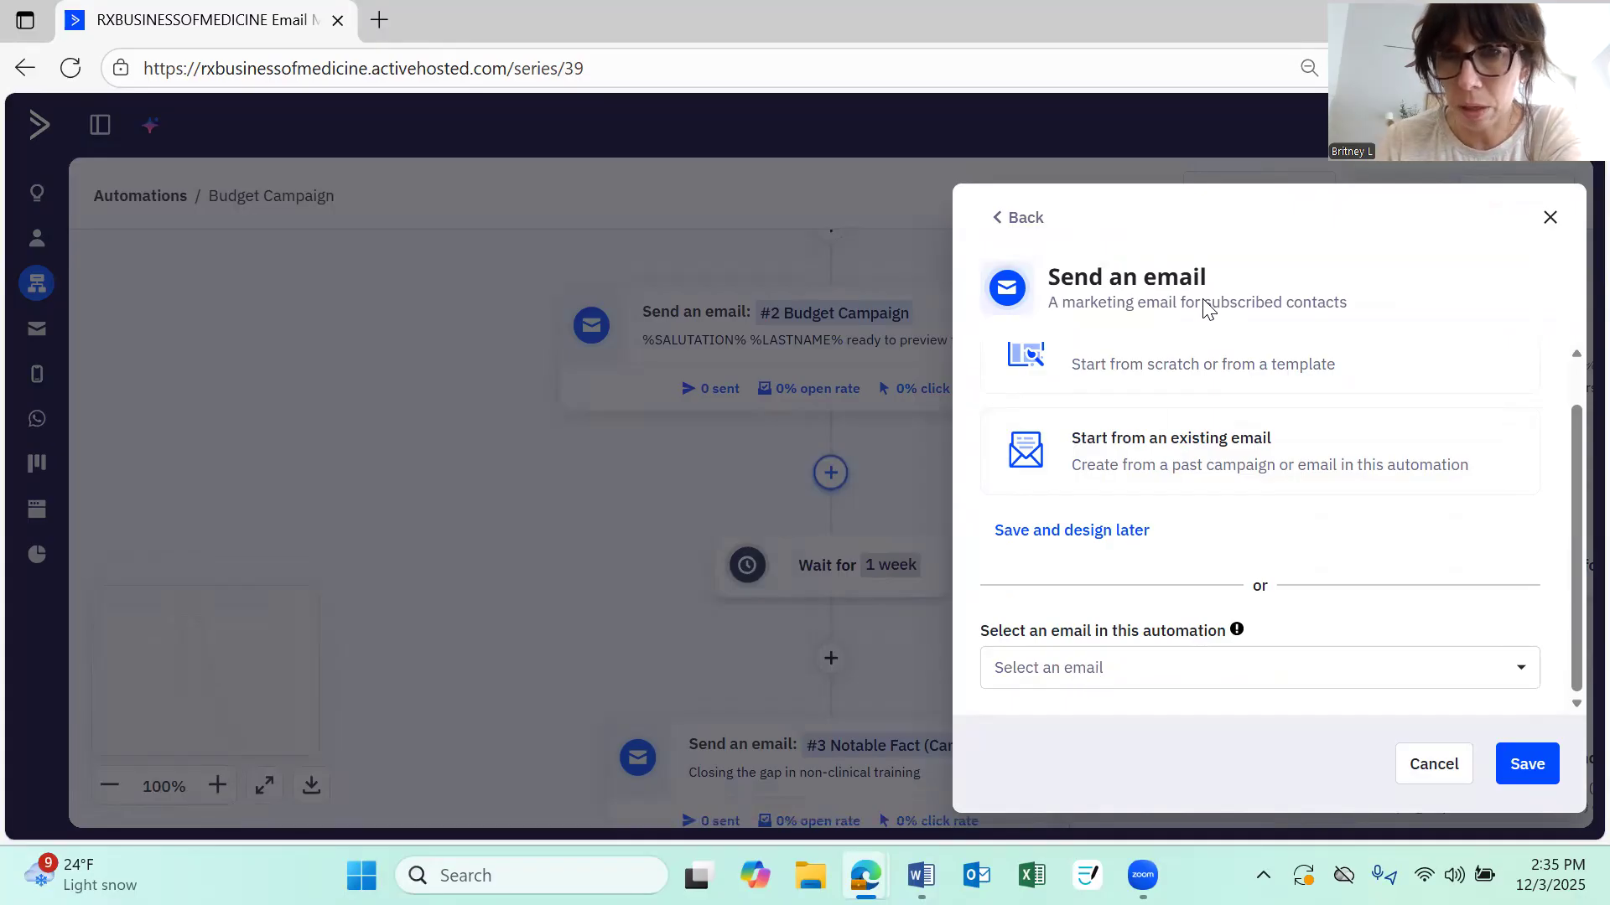
{"action": "scroll", "coordinate": [1185, 425], "scroll_direction": "up", "scroll_amount": 1}
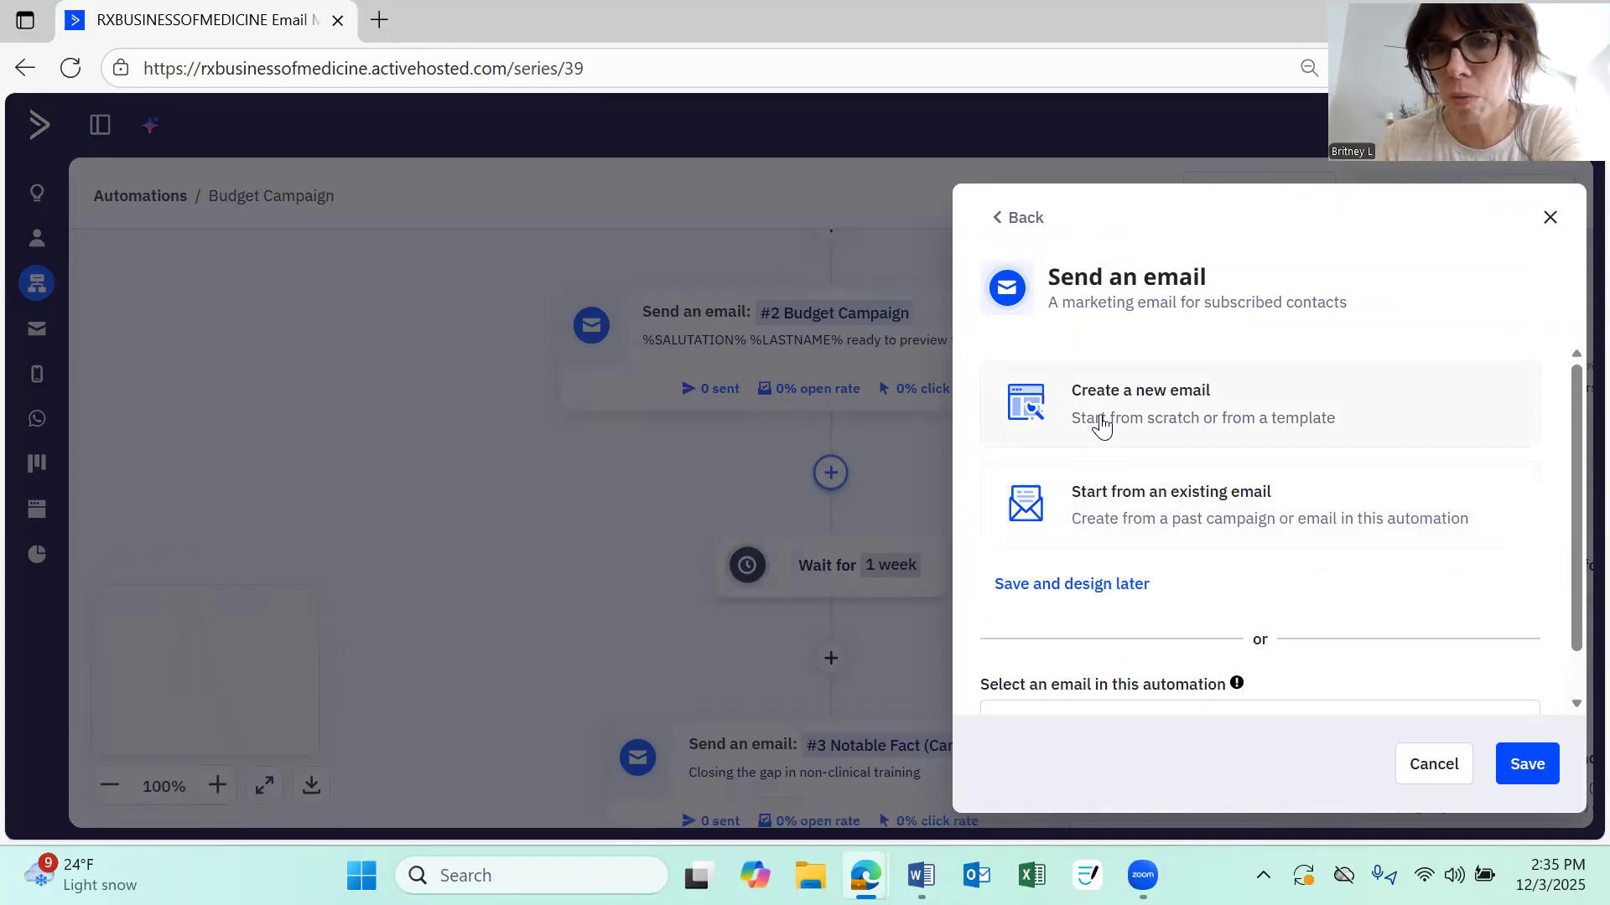
{"action": "left_click", "coordinate": [1080, 397]}
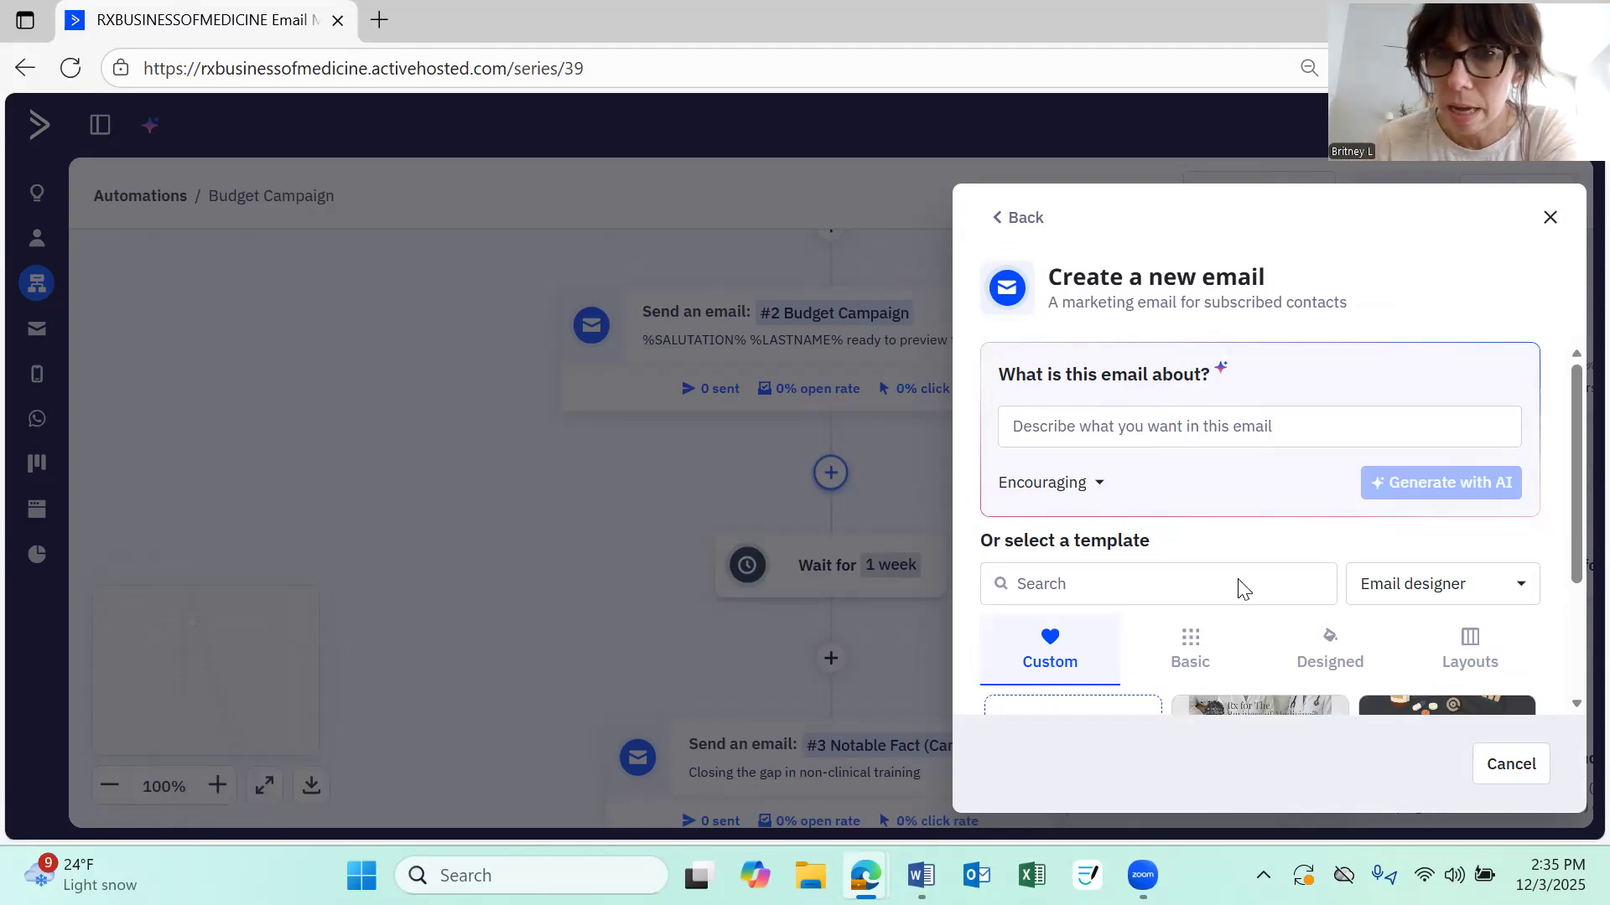
{"action": "scroll", "coordinate": [1266, 532], "scroll_direction": "down", "scroll_amount": 3}
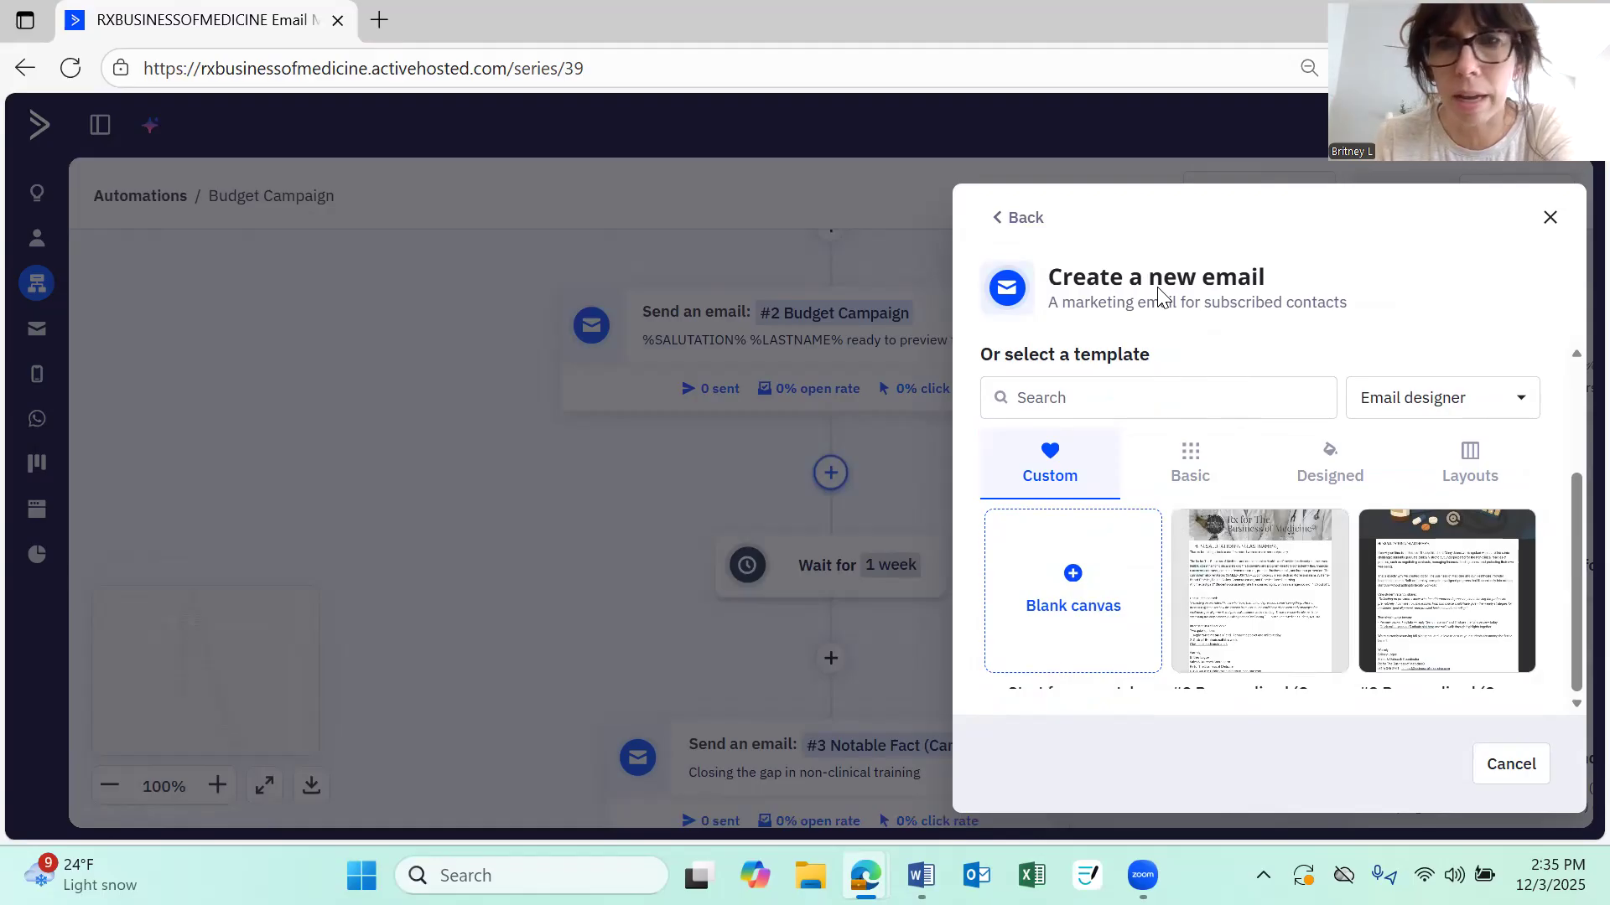
{"action": "left_click", "coordinate": [1176, 475]}
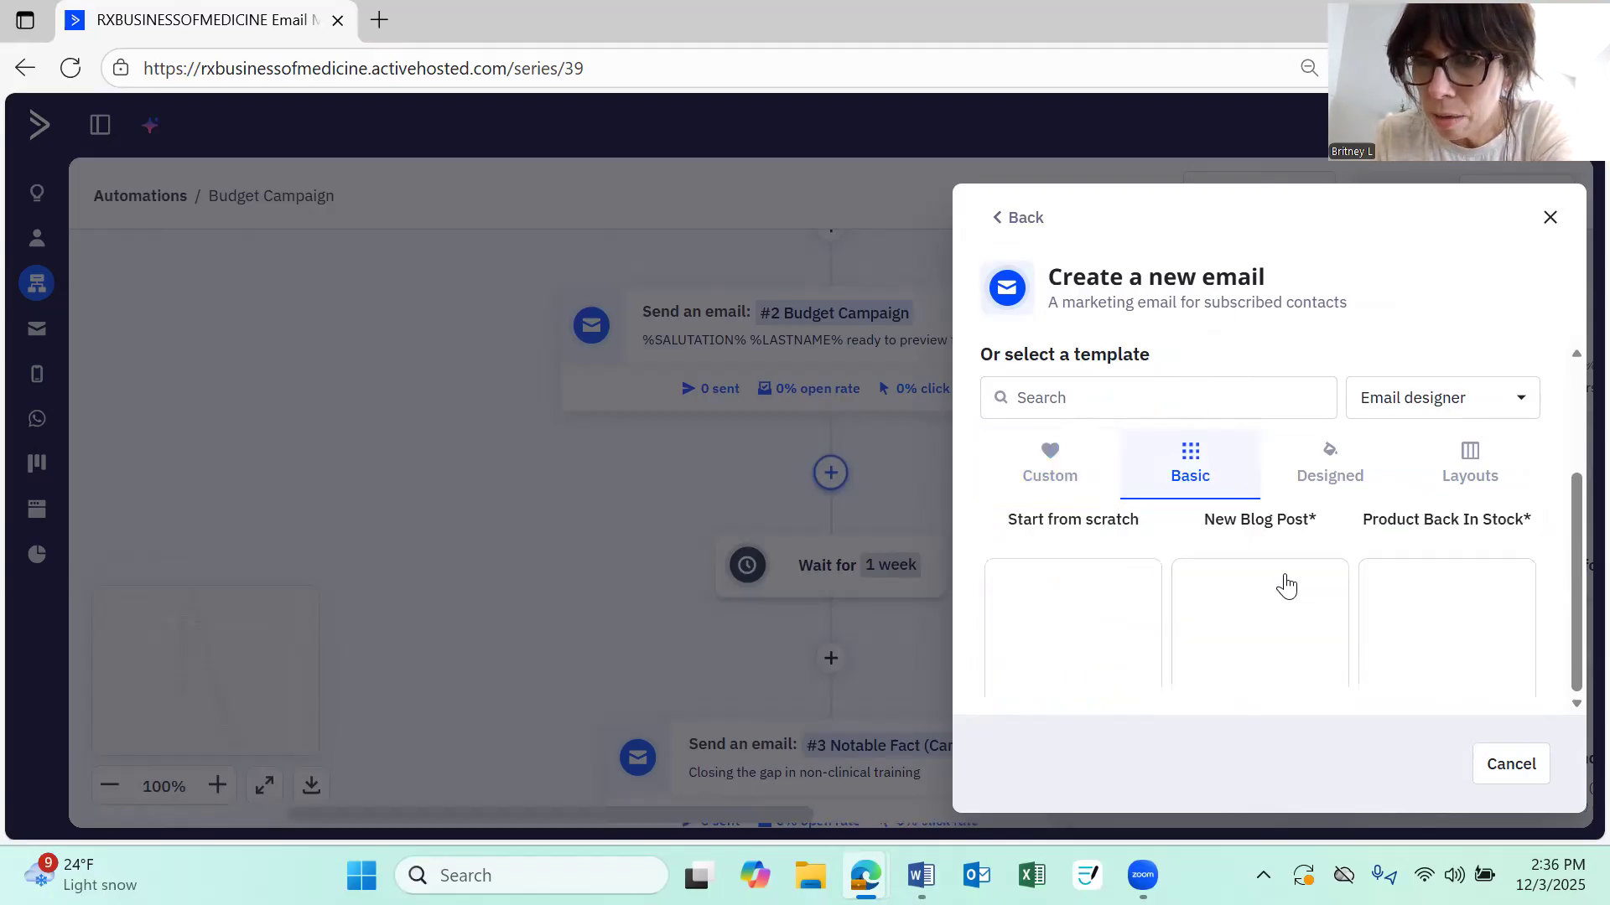
{"action": "scroll", "coordinate": [1297, 585], "scroll_direction": "up", "scroll_amount": 1}
{"action": "scroll", "coordinate": [1249, 373], "scroll_direction": "down", "scroll_amount": 1}
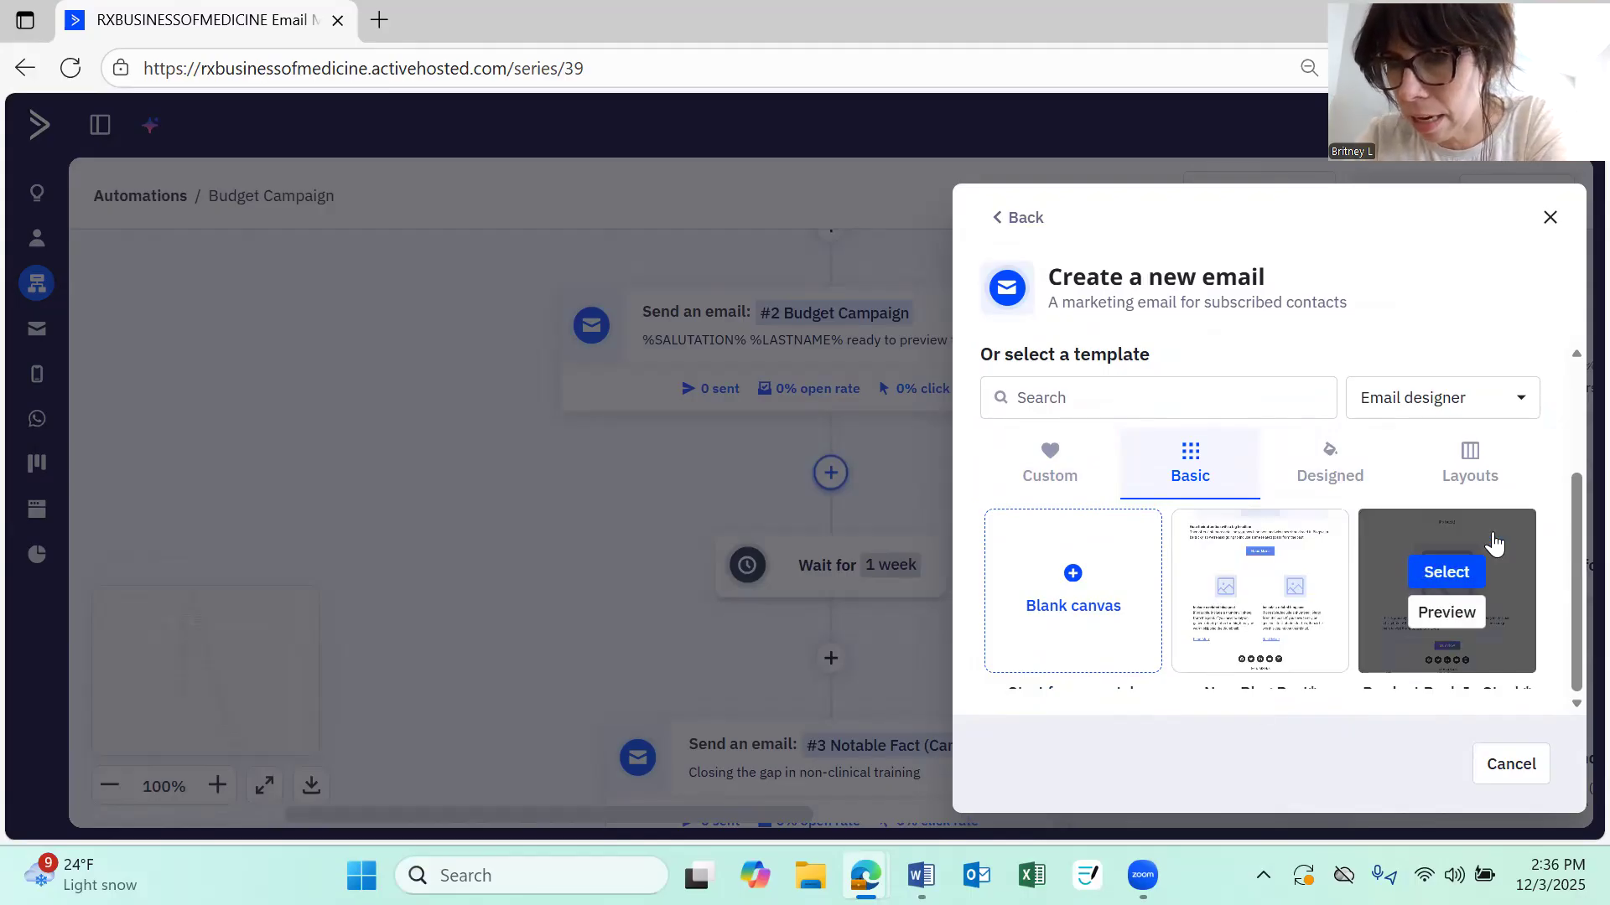
{"action": "mouse_move", "coordinate": [1260, 543]}
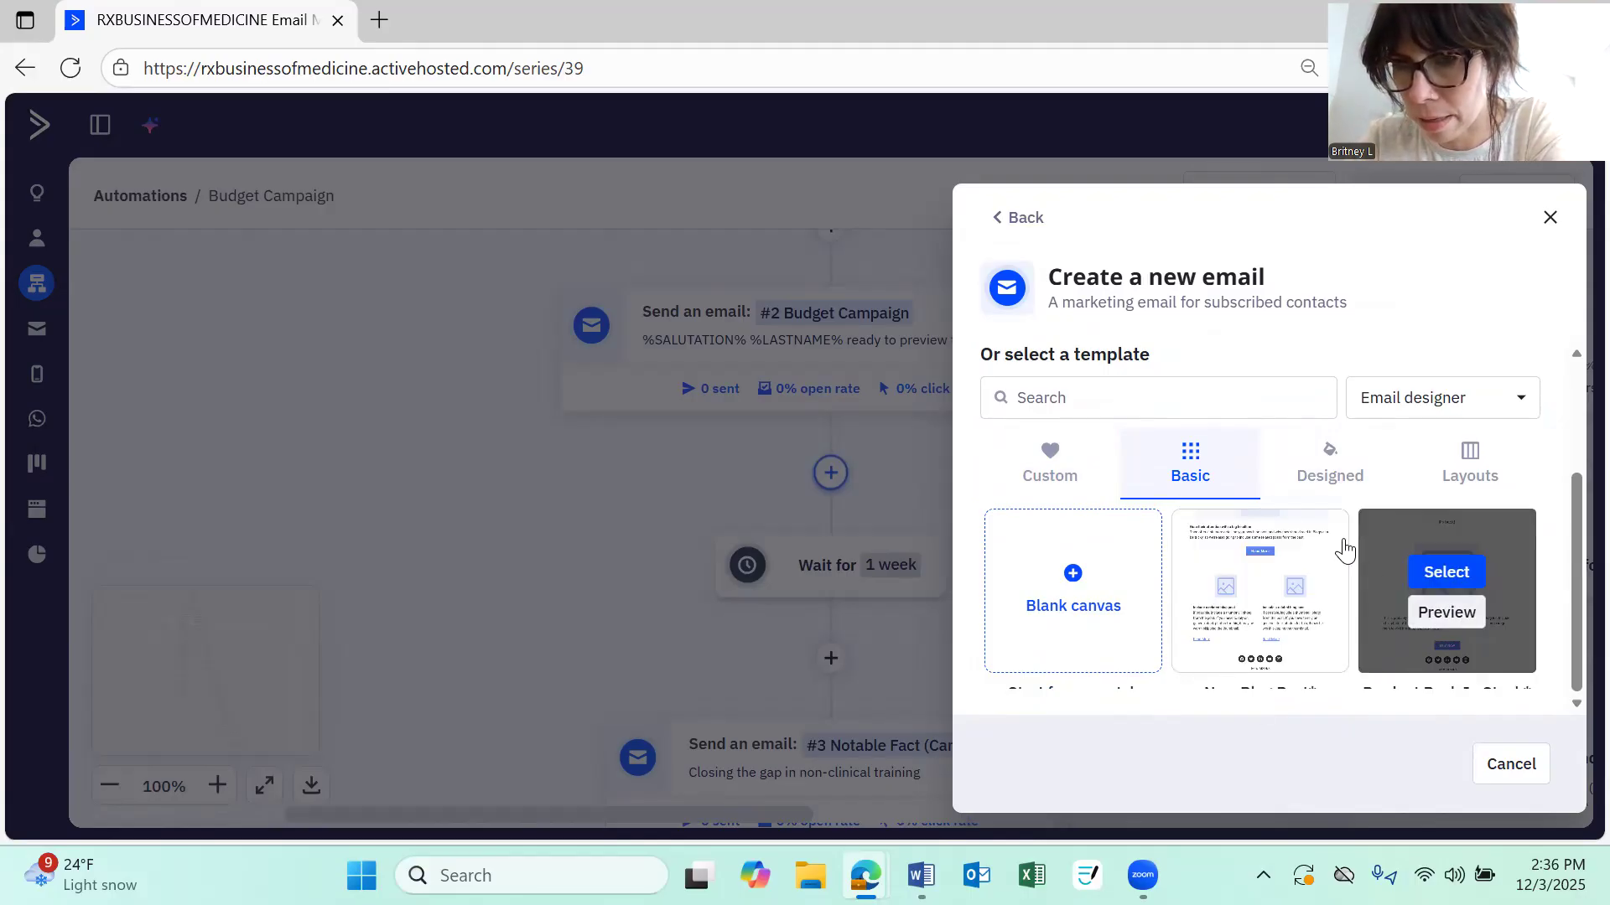
{"action": "scroll", "coordinate": [1341, 547], "scroll_direction": "down", "scroll_amount": 3}
{"action": "scroll", "coordinate": [1343, 549], "scroll_direction": "down", "scroll_amount": 5}
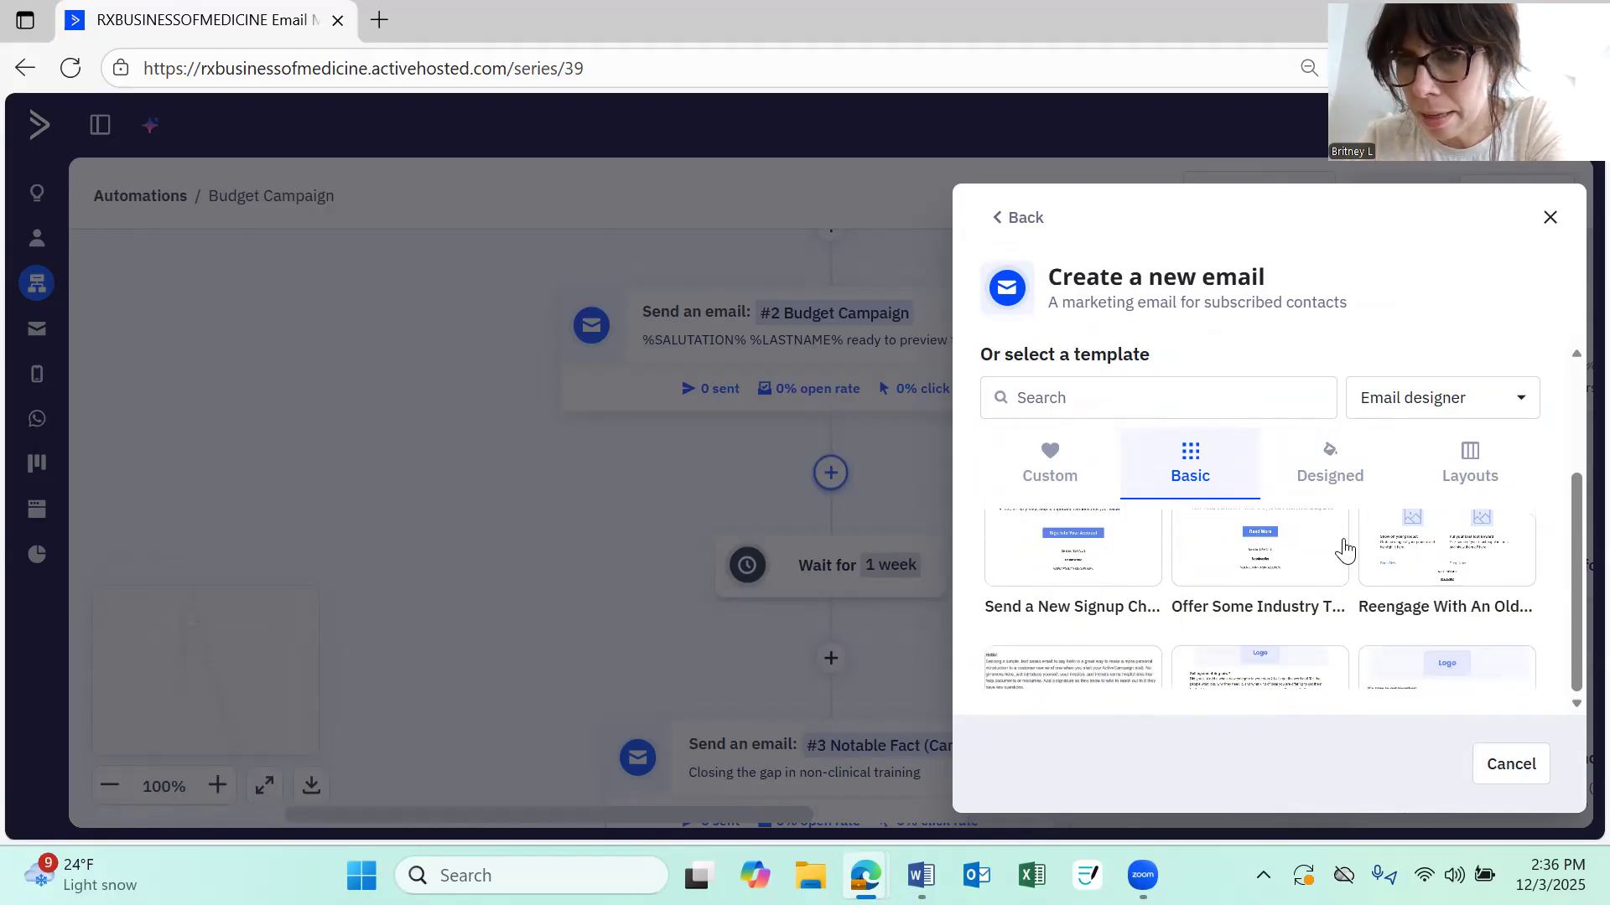
{"action": "left_click", "coordinate": [1328, 471]}
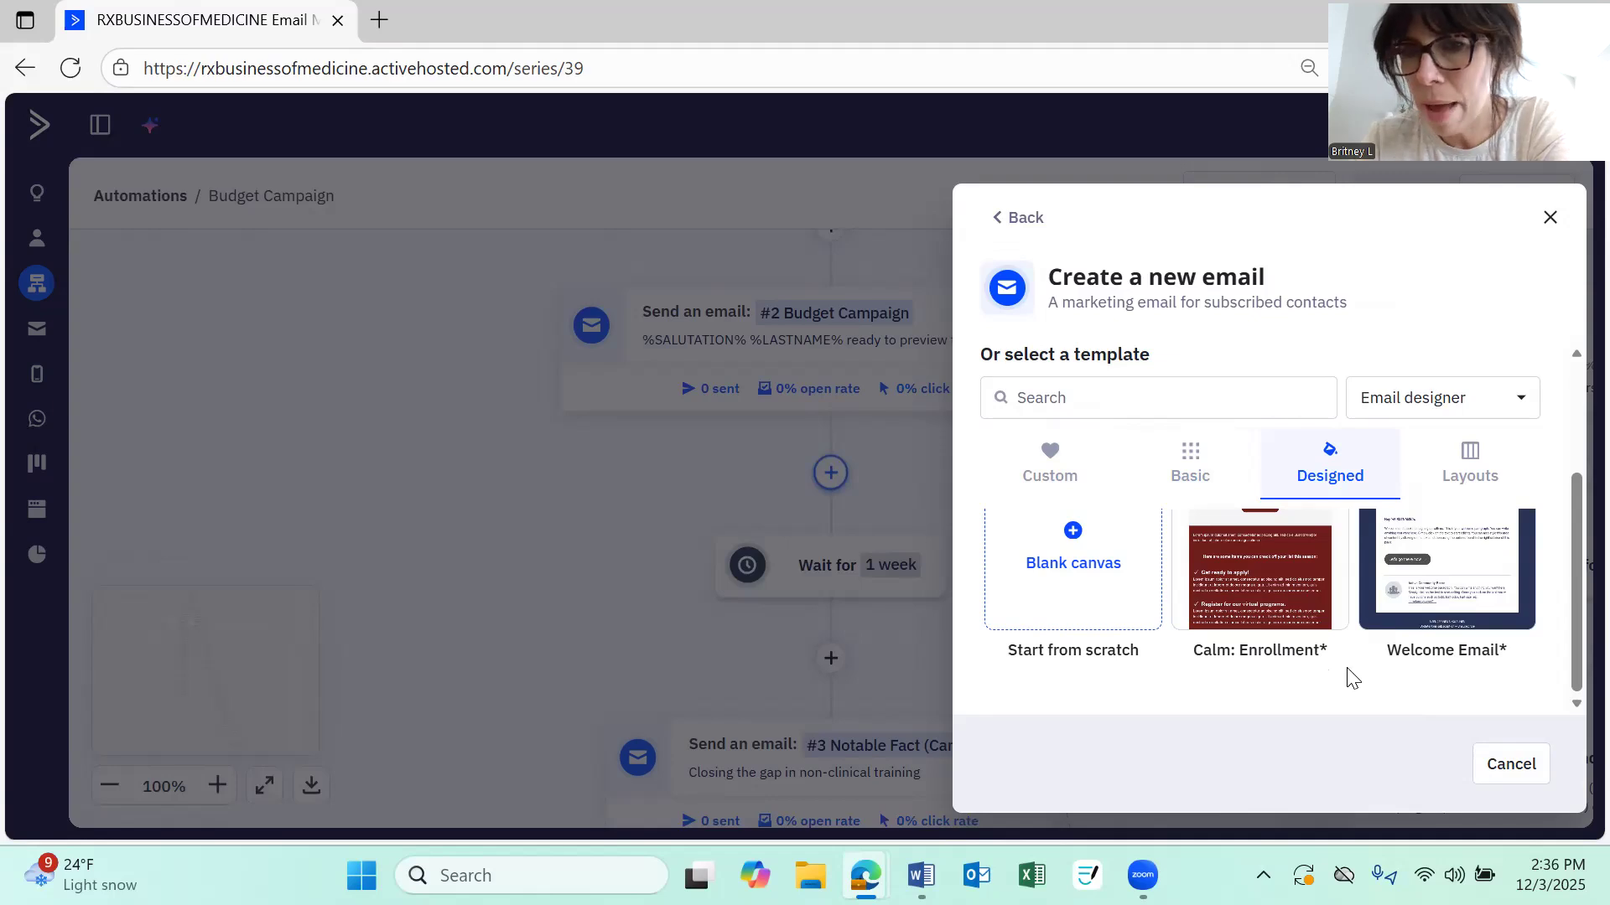
Scroll through the Designed and Layouts template galleries, then go back to the email creation options
{"action": "scroll", "coordinate": [1350, 677], "scroll_direction": "down", "scroll_amount": 2}
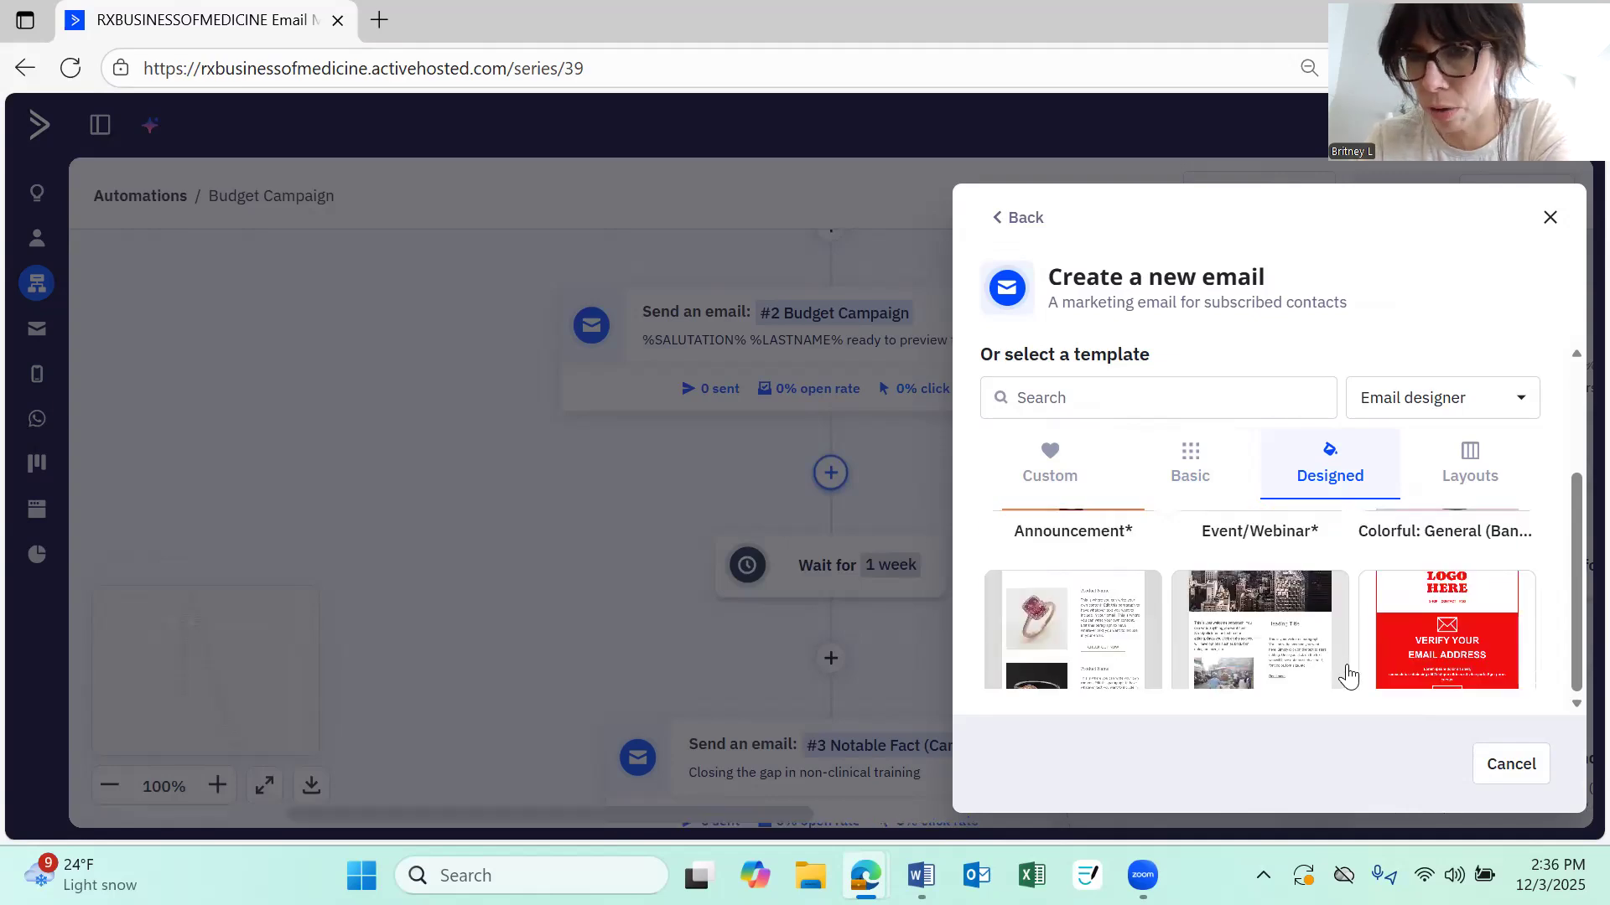
{"action": "scroll", "coordinate": [1349, 676], "scroll_direction": "down", "scroll_amount": 2}
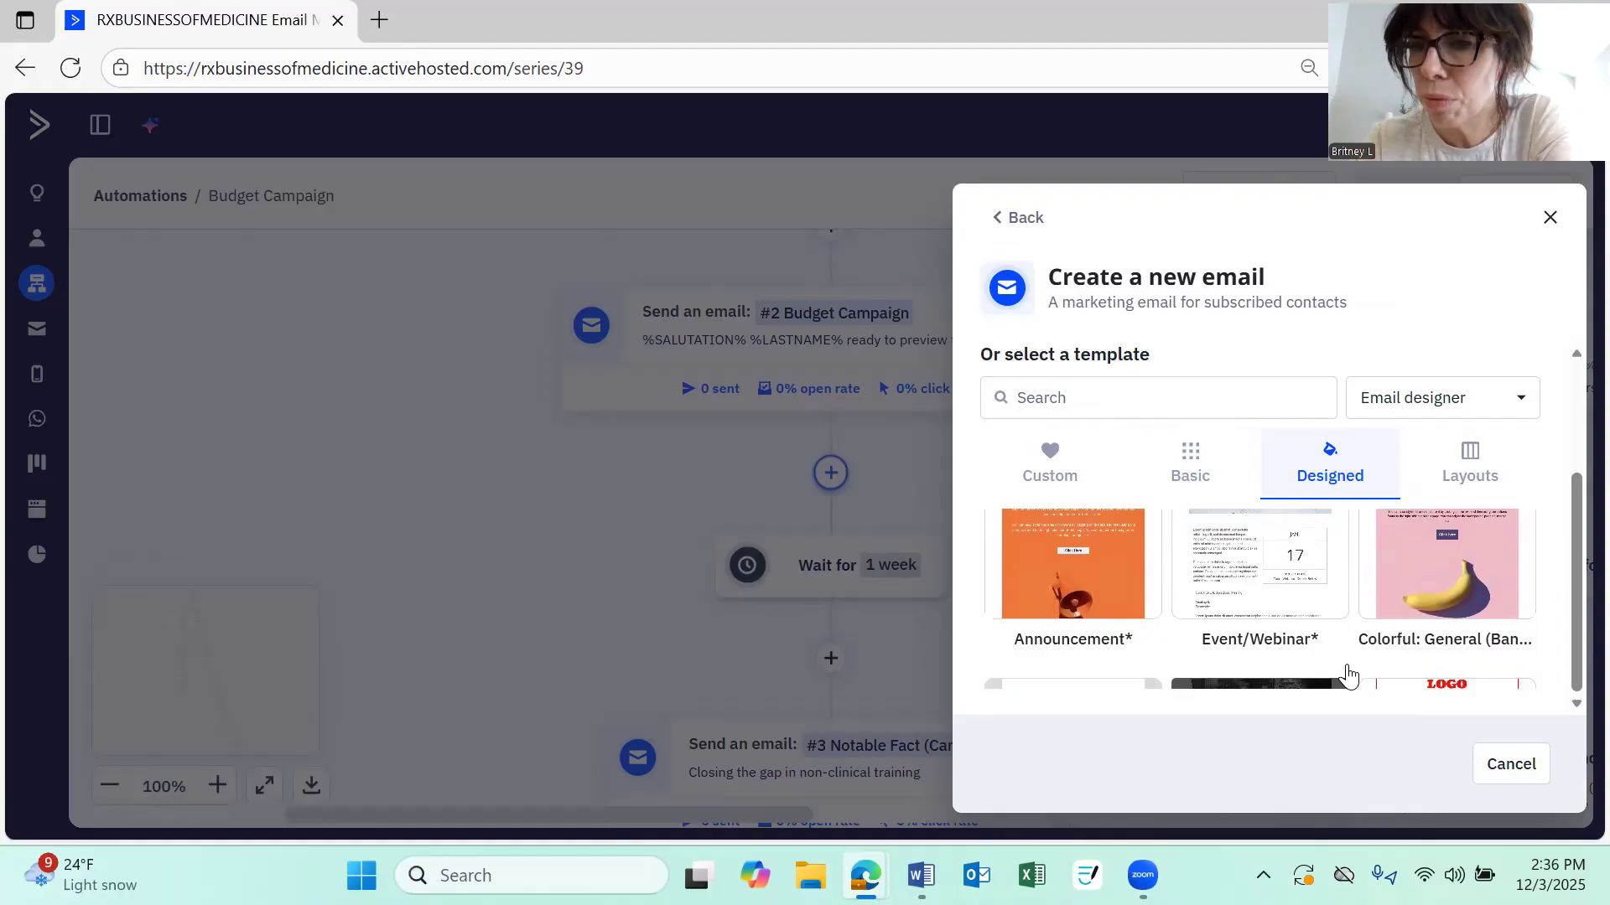
{"action": "scroll", "coordinate": [1349, 675], "scroll_direction": "up", "scroll_amount": 1}
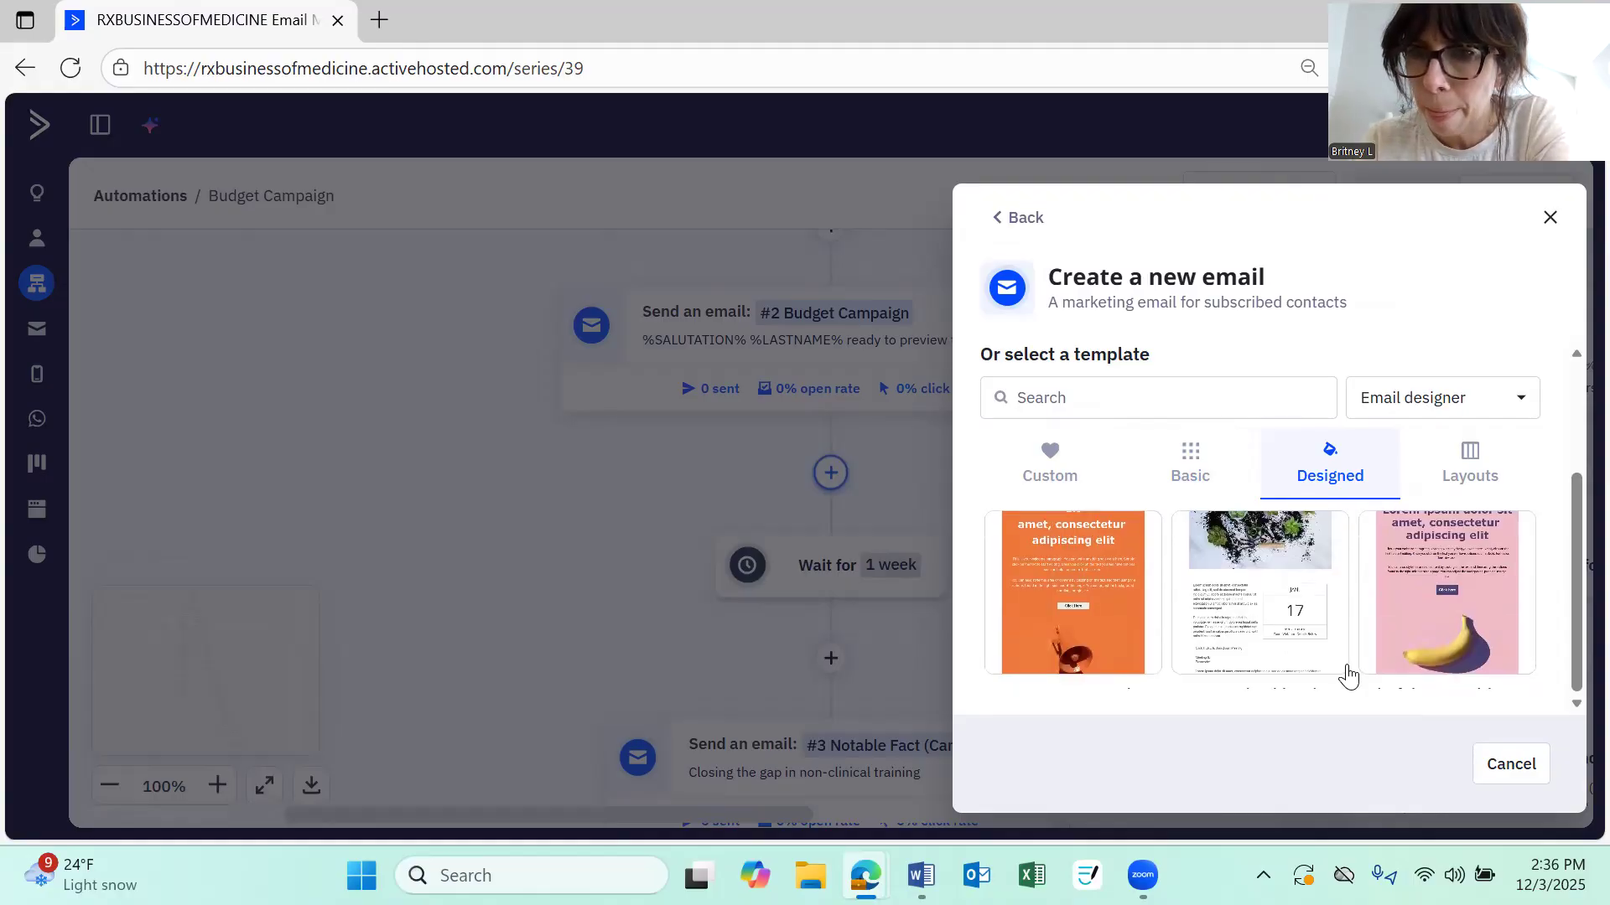
{"action": "scroll", "coordinate": [1348, 675], "scroll_direction": "down", "scroll_amount": 3}
{"action": "scroll", "coordinate": [1345, 668], "scroll_direction": "up", "scroll_amount": 2}
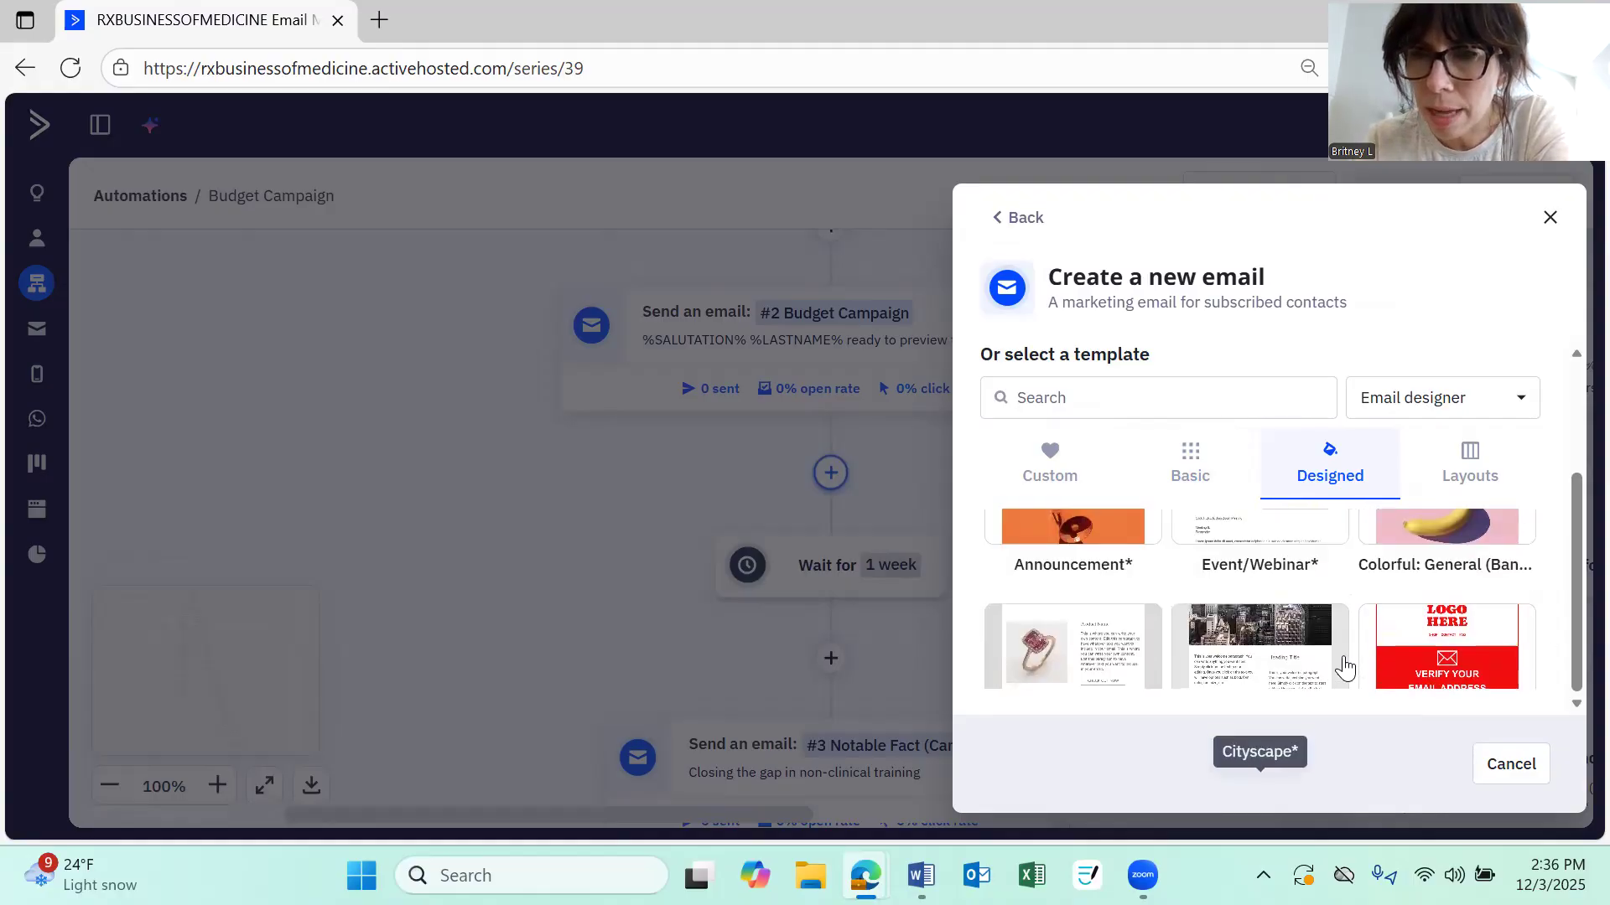
{"action": "scroll", "coordinate": [1345, 668], "scroll_direction": "down", "scroll_amount": 3}
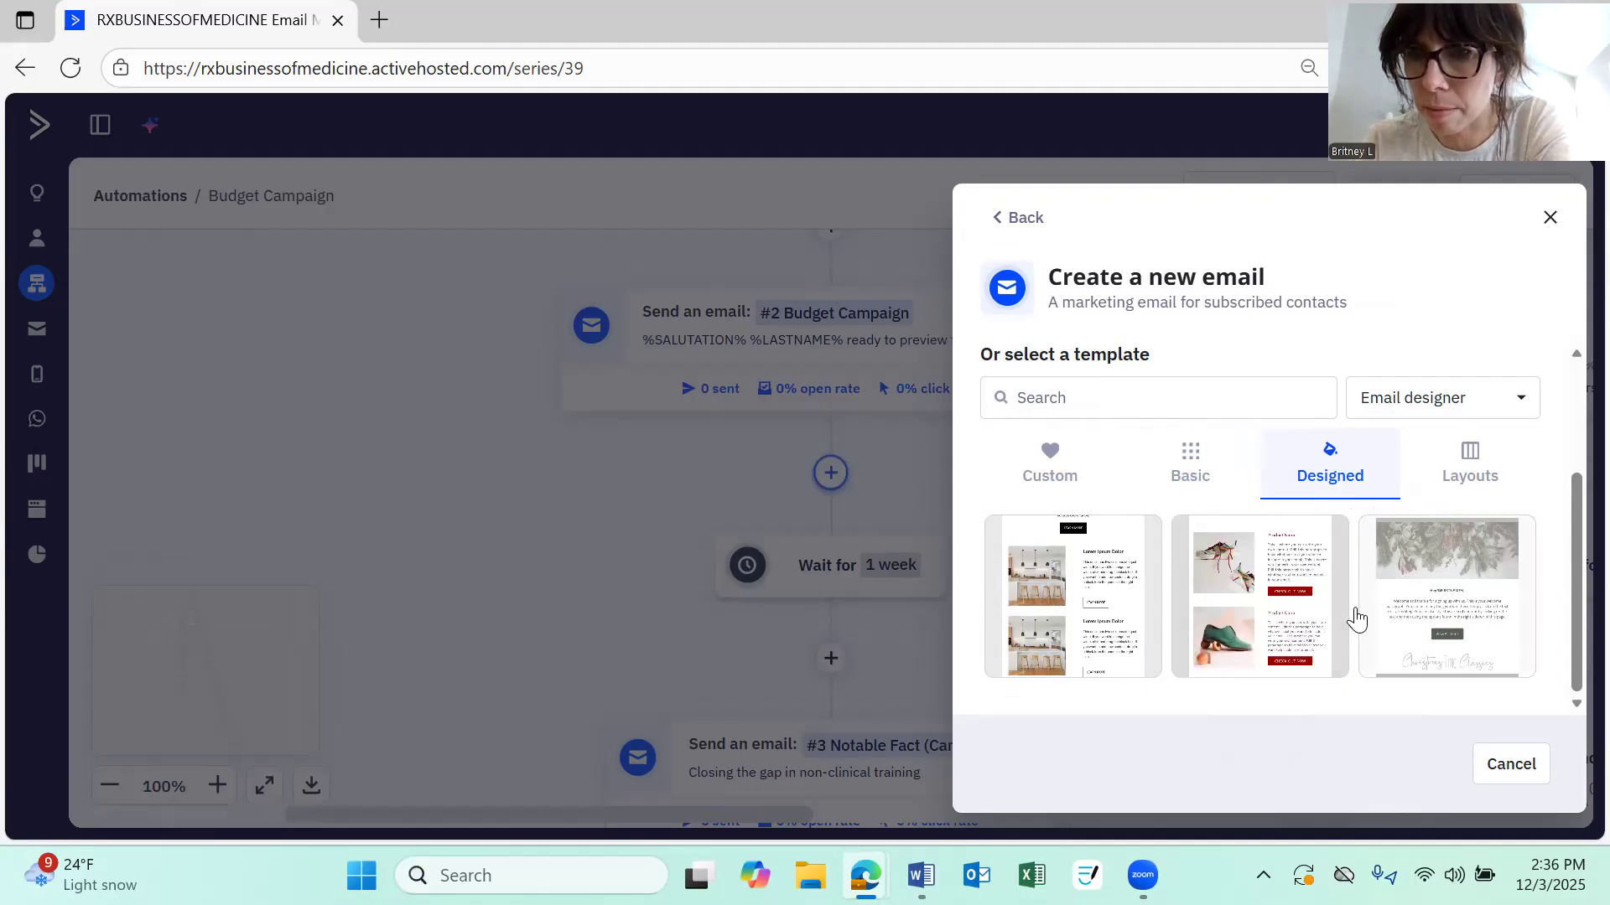
{"action": "scroll", "coordinate": [1356, 620], "scroll_direction": "down", "scroll_amount": 3}
{"action": "scroll", "coordinate": [1356, 612], "scroll_direction": "up", "scroll_amount": 2}
{"action": "scroll", "coordinate": [1357, 612], "scroll_direction": "down", "scroll_amount": 2}
{"action": "scroll", "coordinate": [1356, 612], "scroll_direction": "down", "scroll_amount": 8}
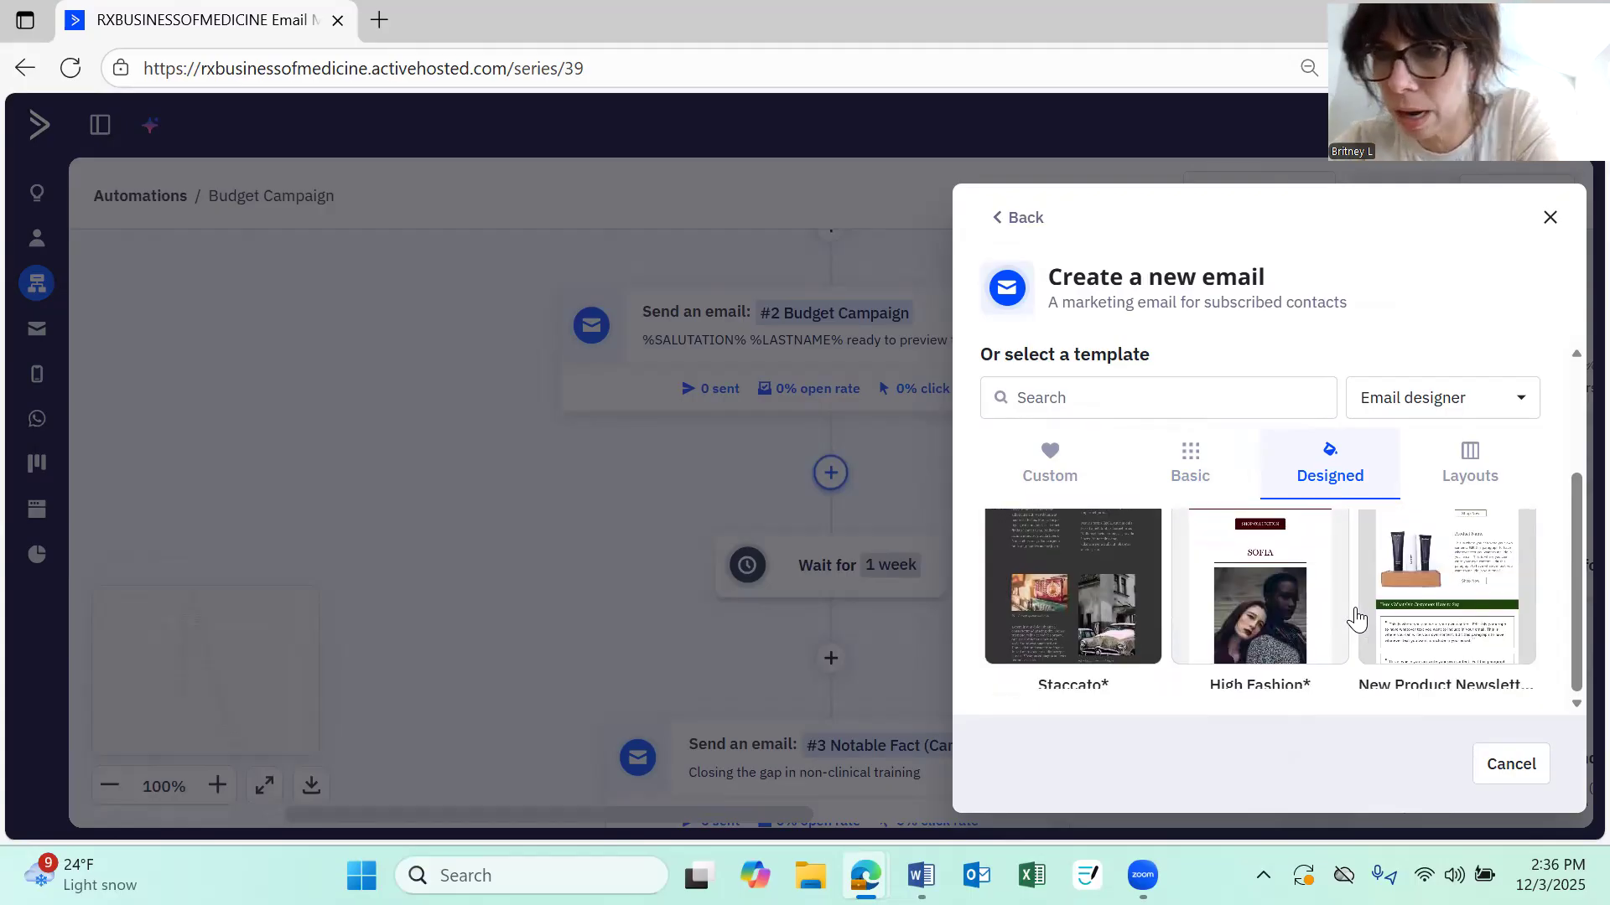
{"action": "left_click", "coordinate": [1488, 485]}
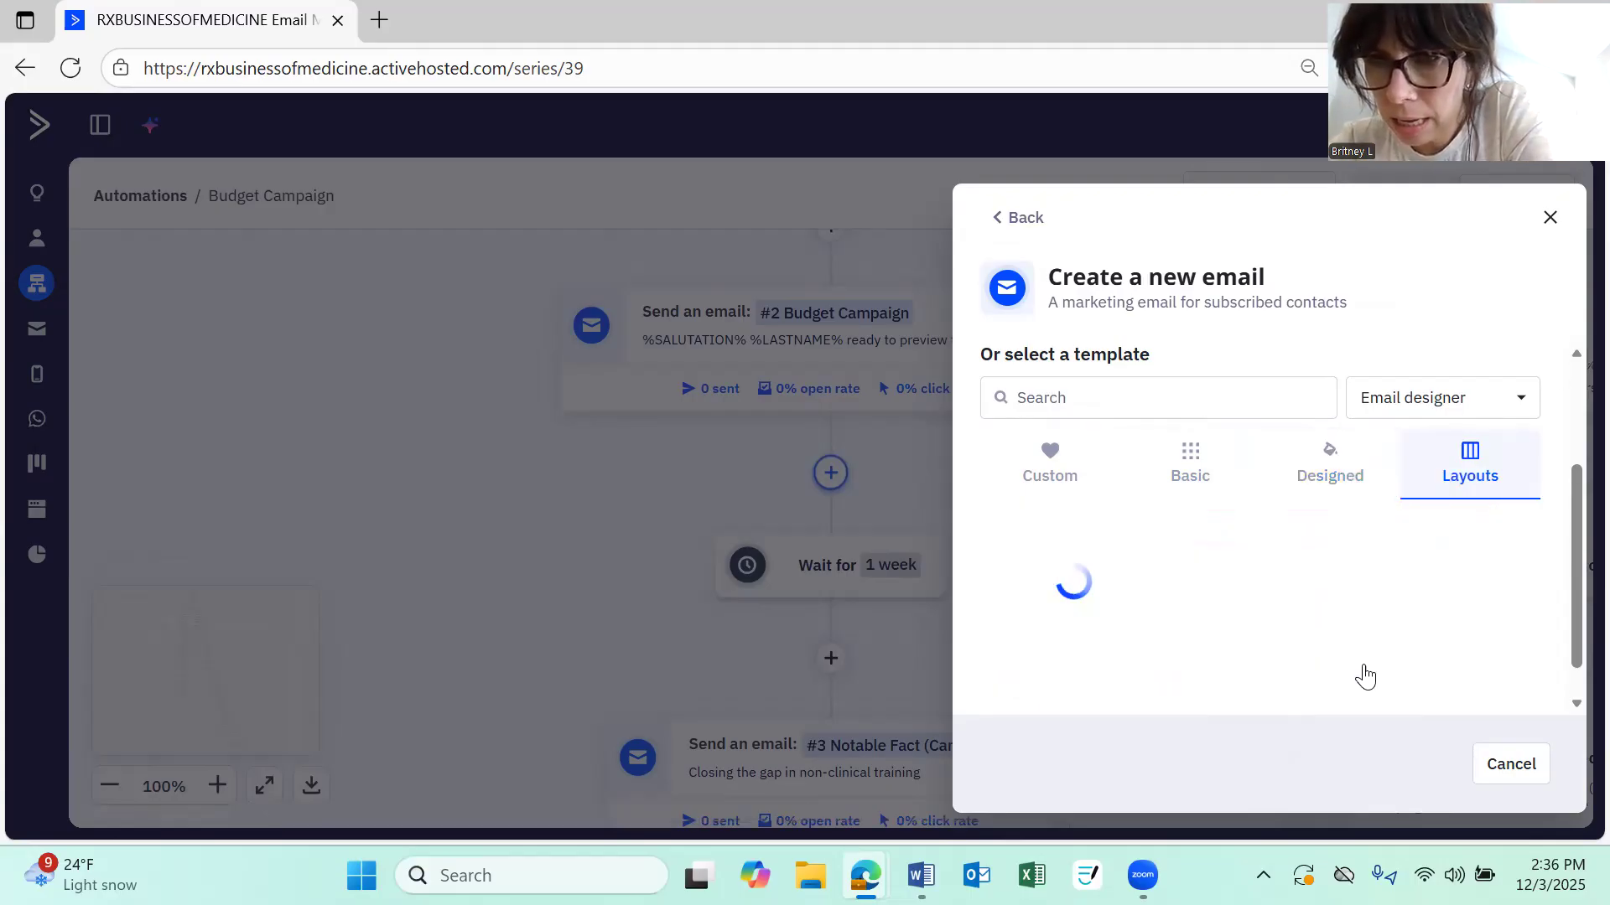
{"action": "scroll", "coordinate": [1364, 676], "scroll_direction": "down", "scroll_amount": 3}
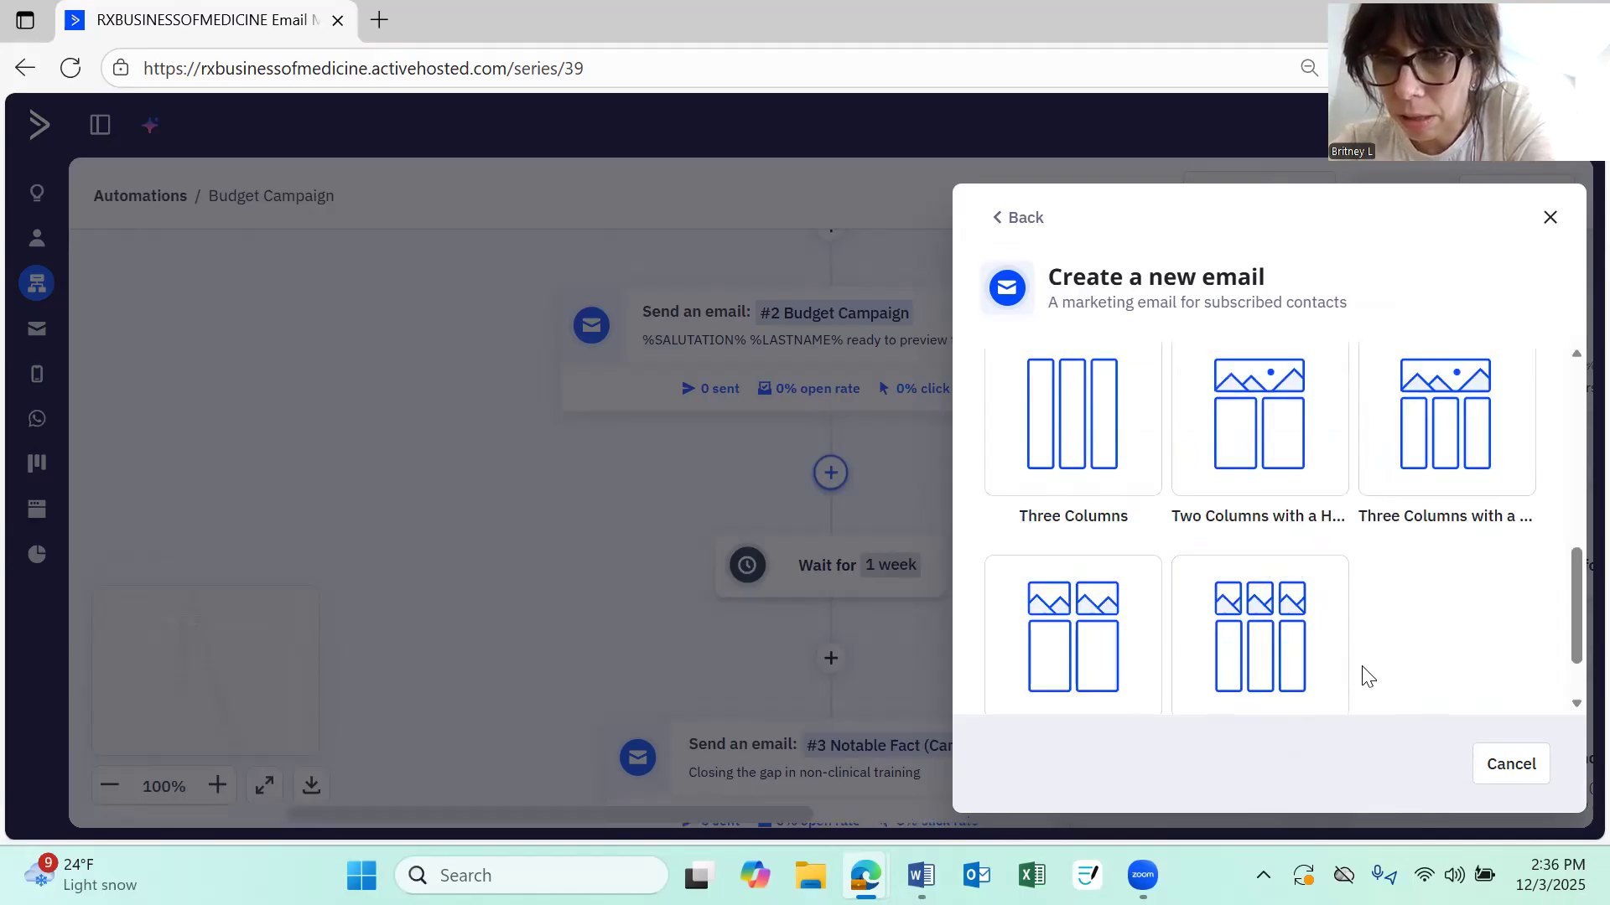
{"action": "scroll", "coordinate": [1031, 587], "scroll_direction": "up", "scroll_amount": 10}
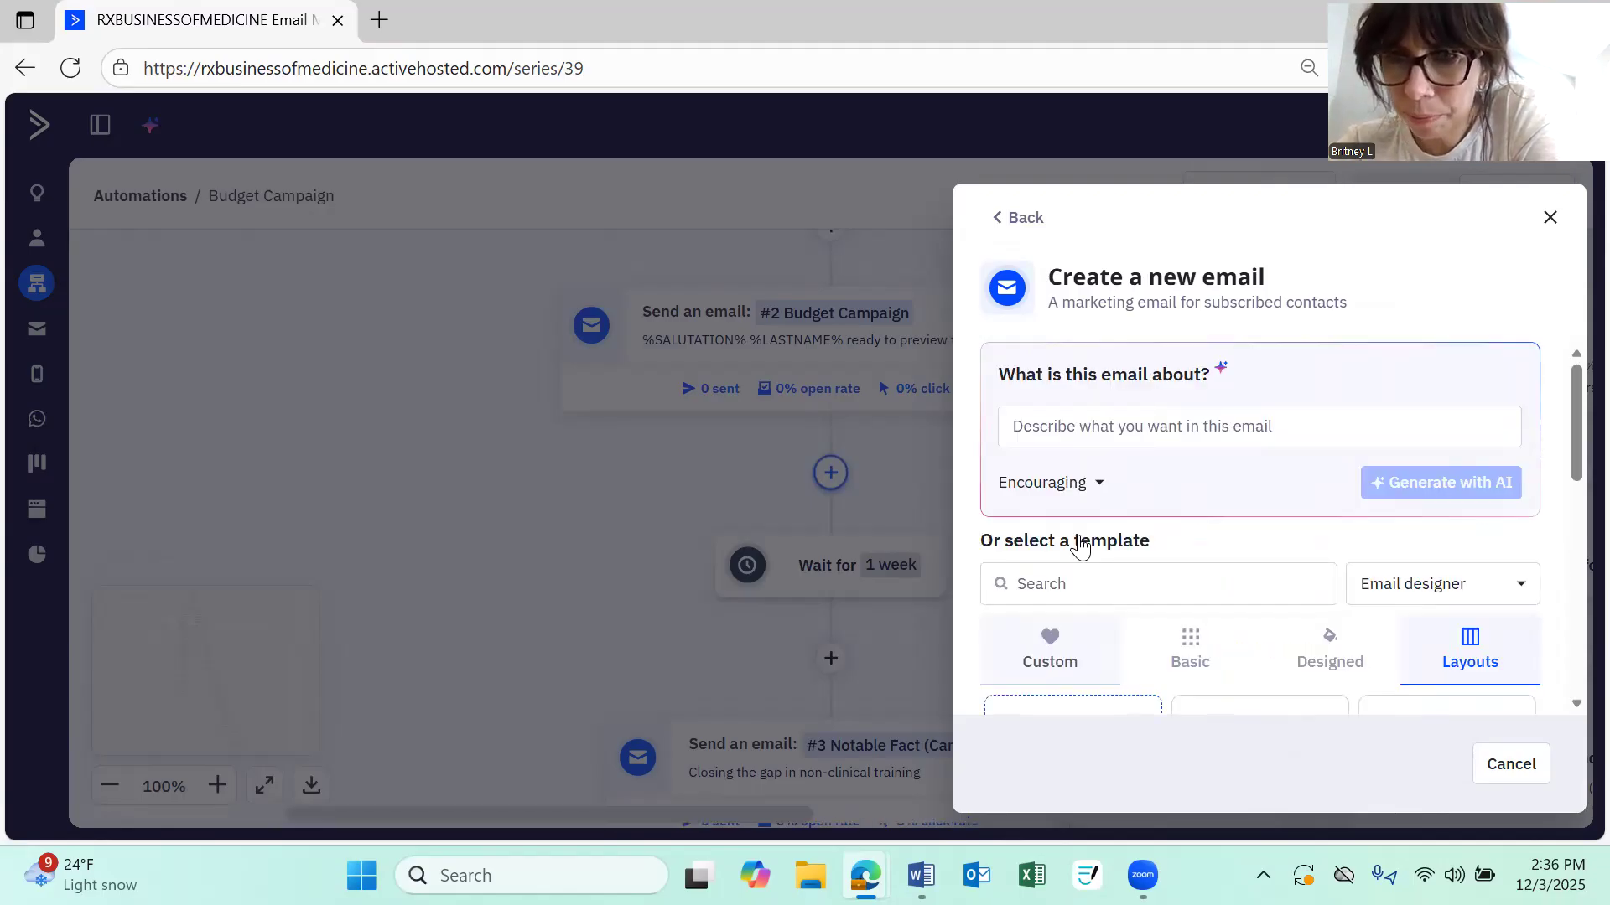
{"action": "scroll", "coordinate": [1044, 540], "scroll_direction": "down", "scroll_amount": 1}
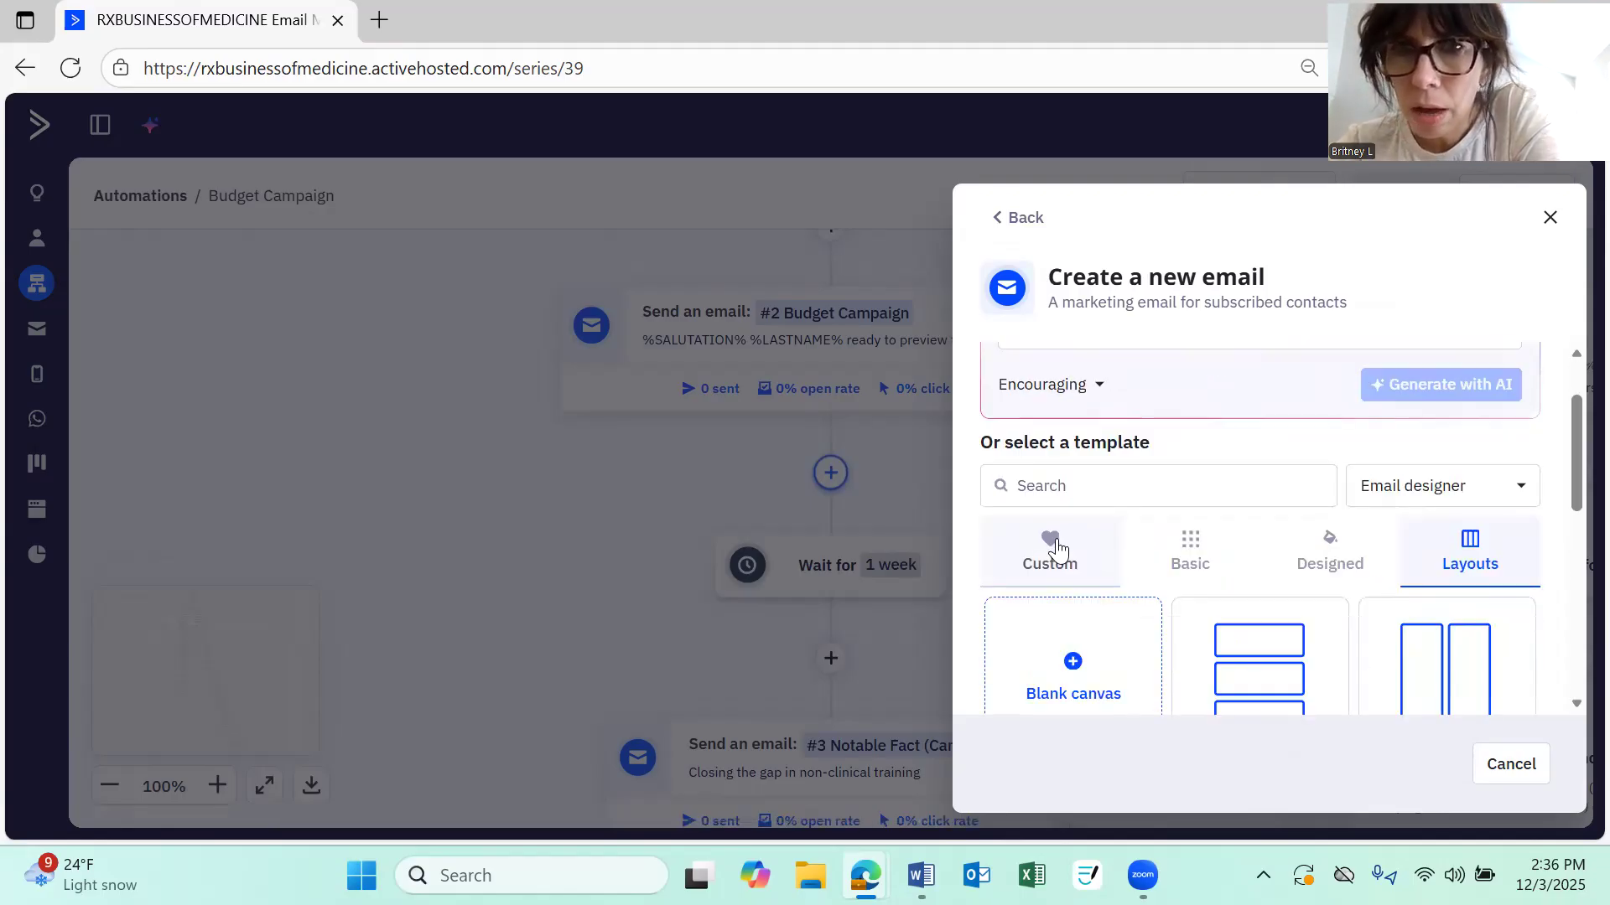
{"action": "left_click", "coordinate": [1006, 218]}
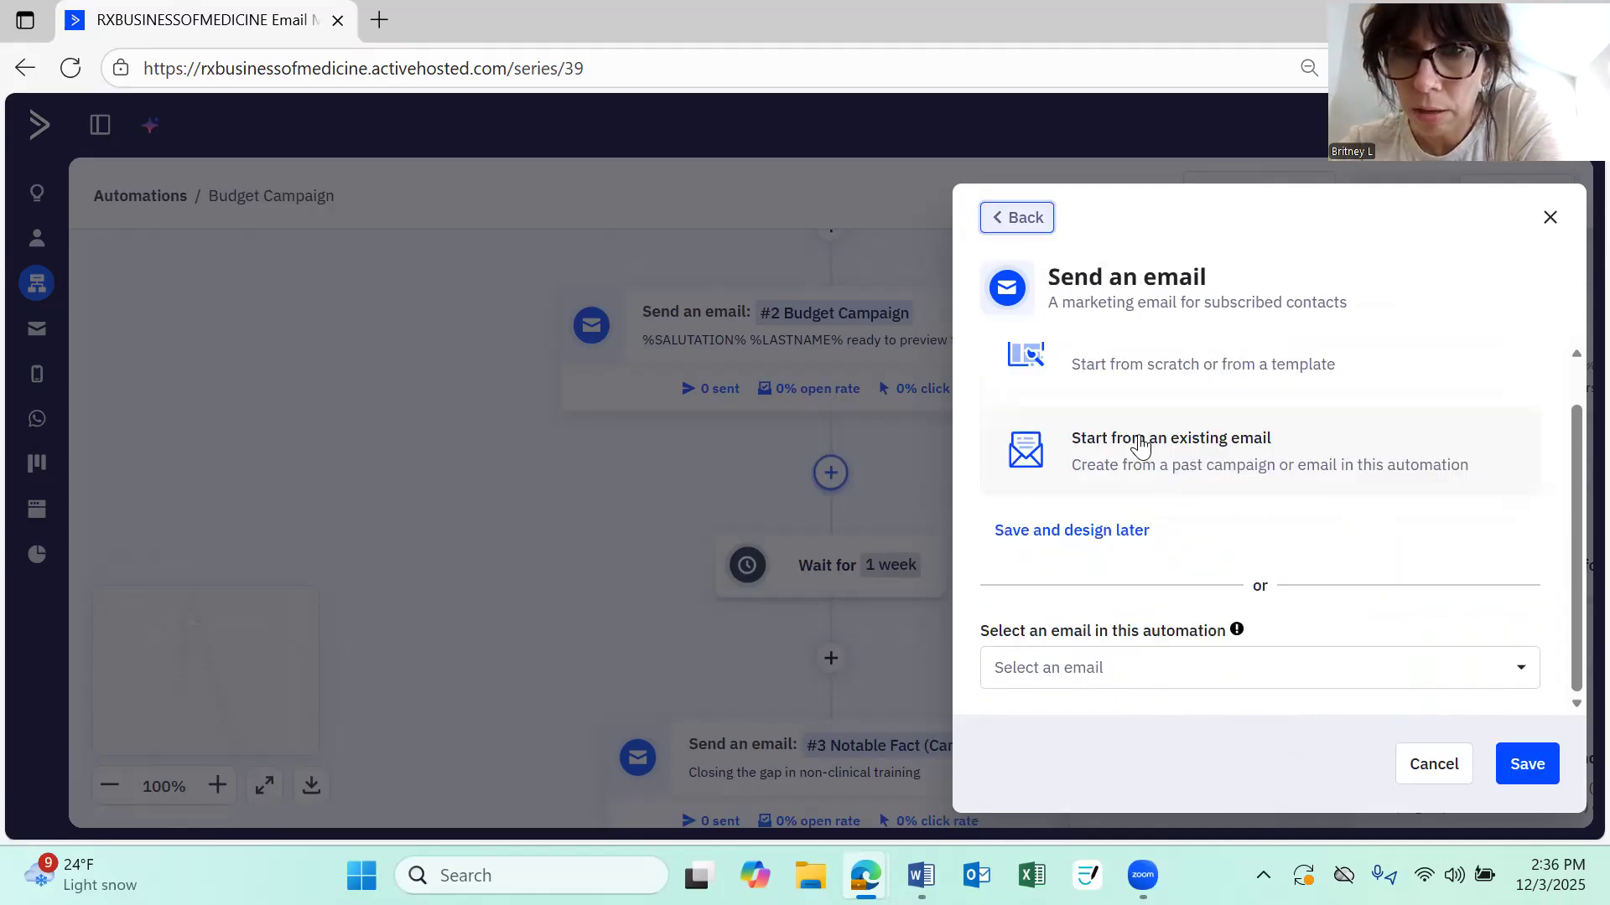
Create a new email from a blank canvas
{"action": "scroll", "coordinate": [1140, 424], "scroll_direction": "up", "scroll_amount": 1}
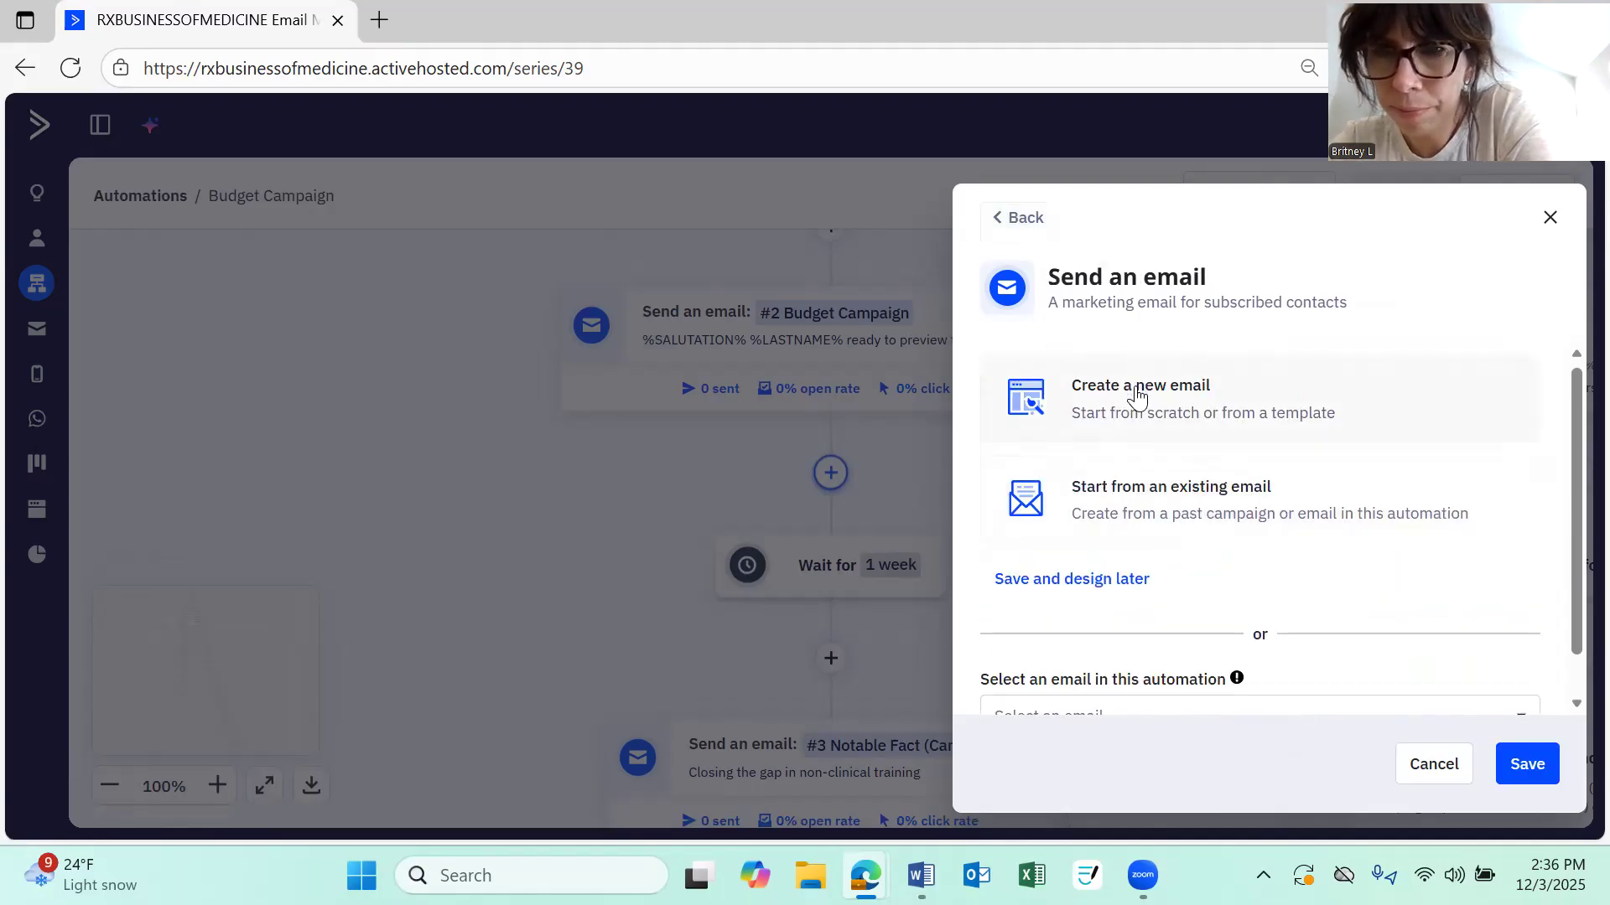
{"action": "left_click", "coordinate": [1081, 413]}
{"action": "scroll", "coordinate": [1057, 591], "scroll_direction": "down", "scroll_amount": 1}
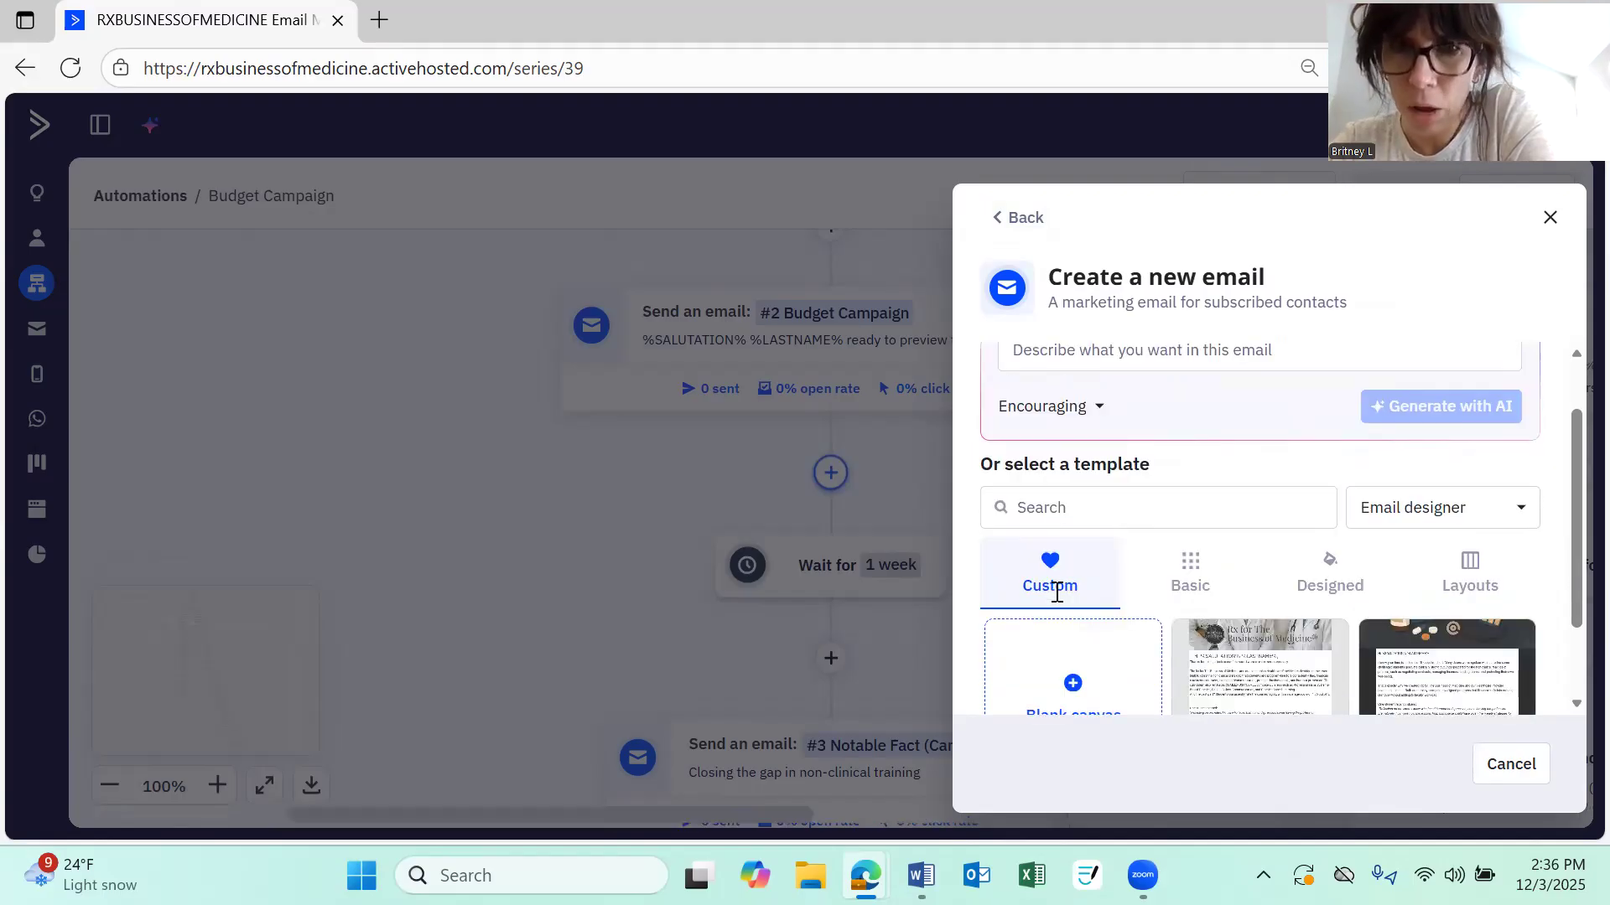
{"action": "scroll", "coordinate": [1067, 579], "scroll_direction": "down", "scroll_amount": 1}
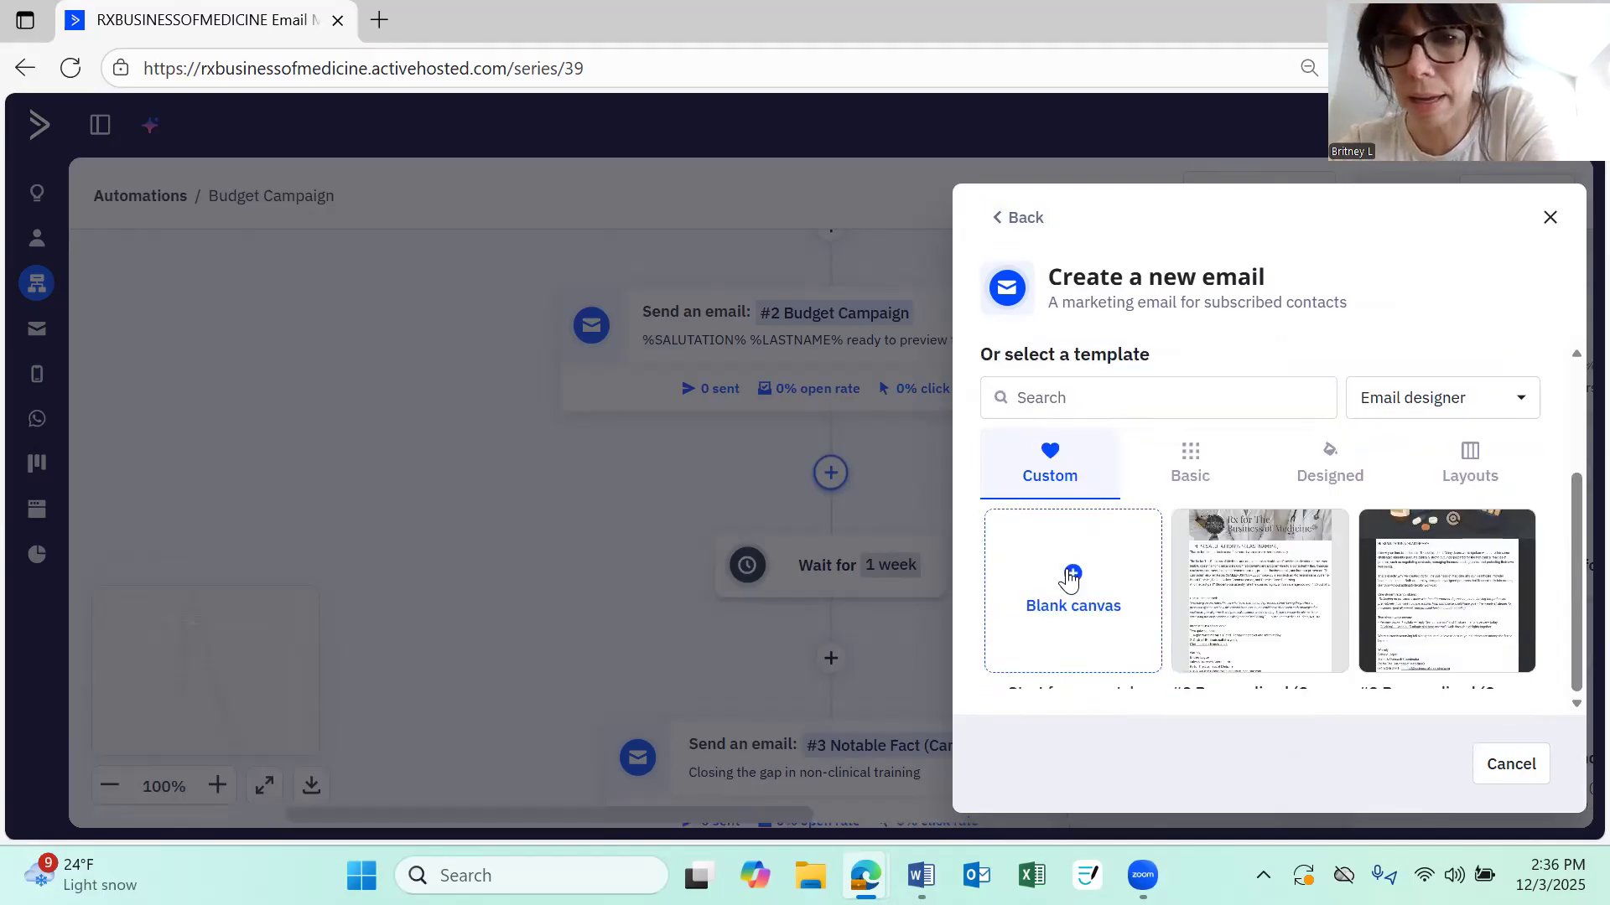
{"action": "left_click", "coordinate": [1070, 579]}
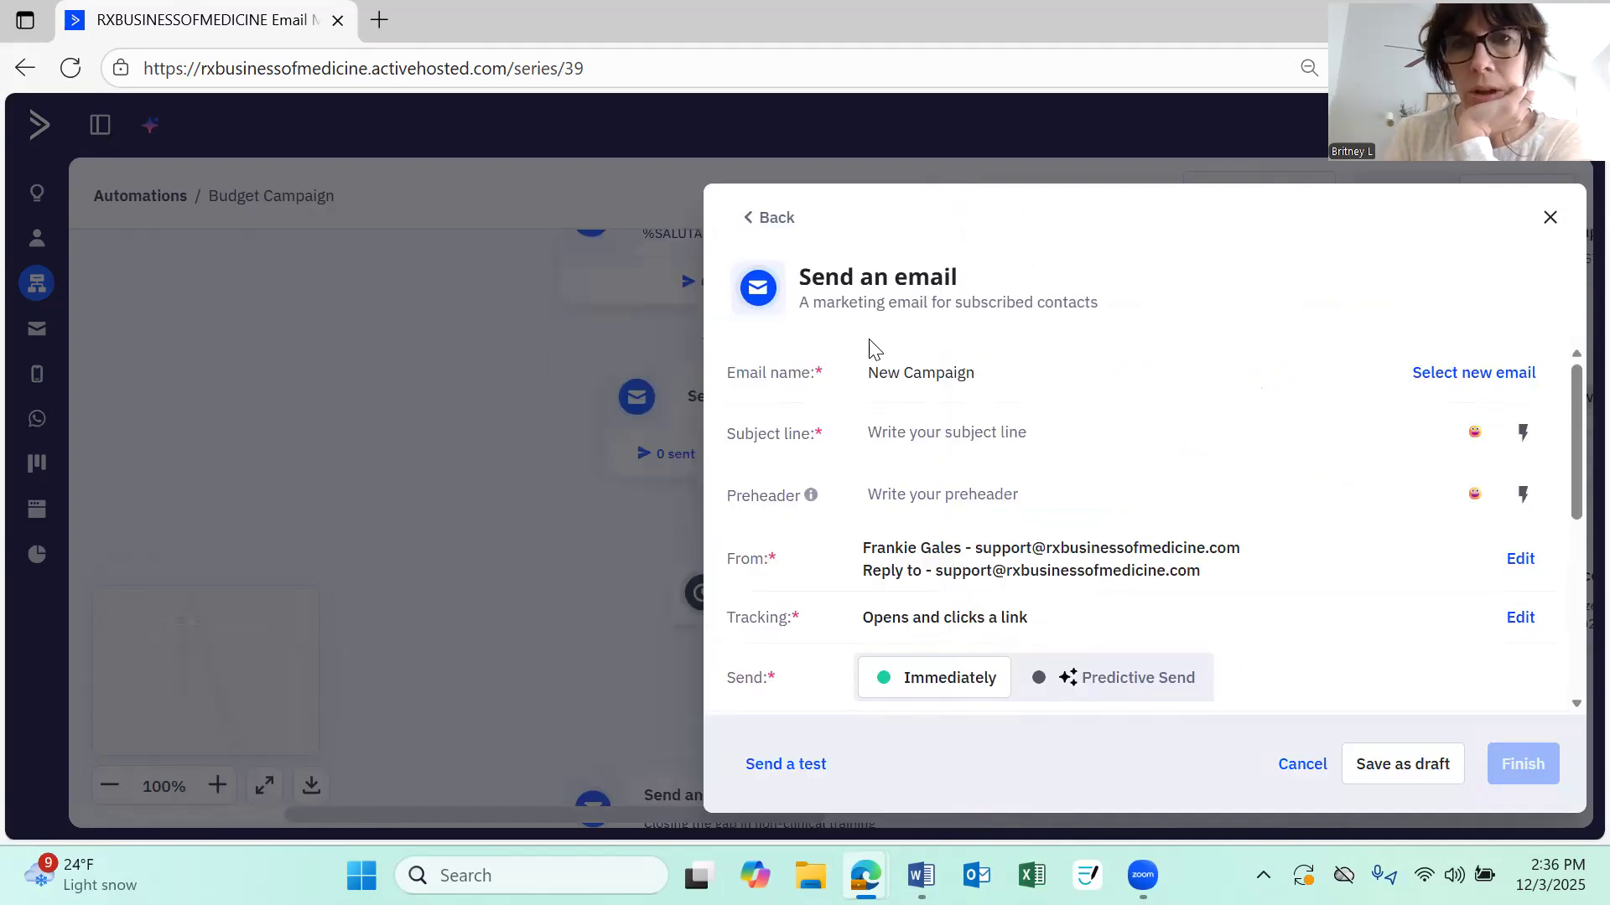
Rename the new email as #2.5 Budget Campaign
{"action": "left_click", "coordinate": [870, 370]}
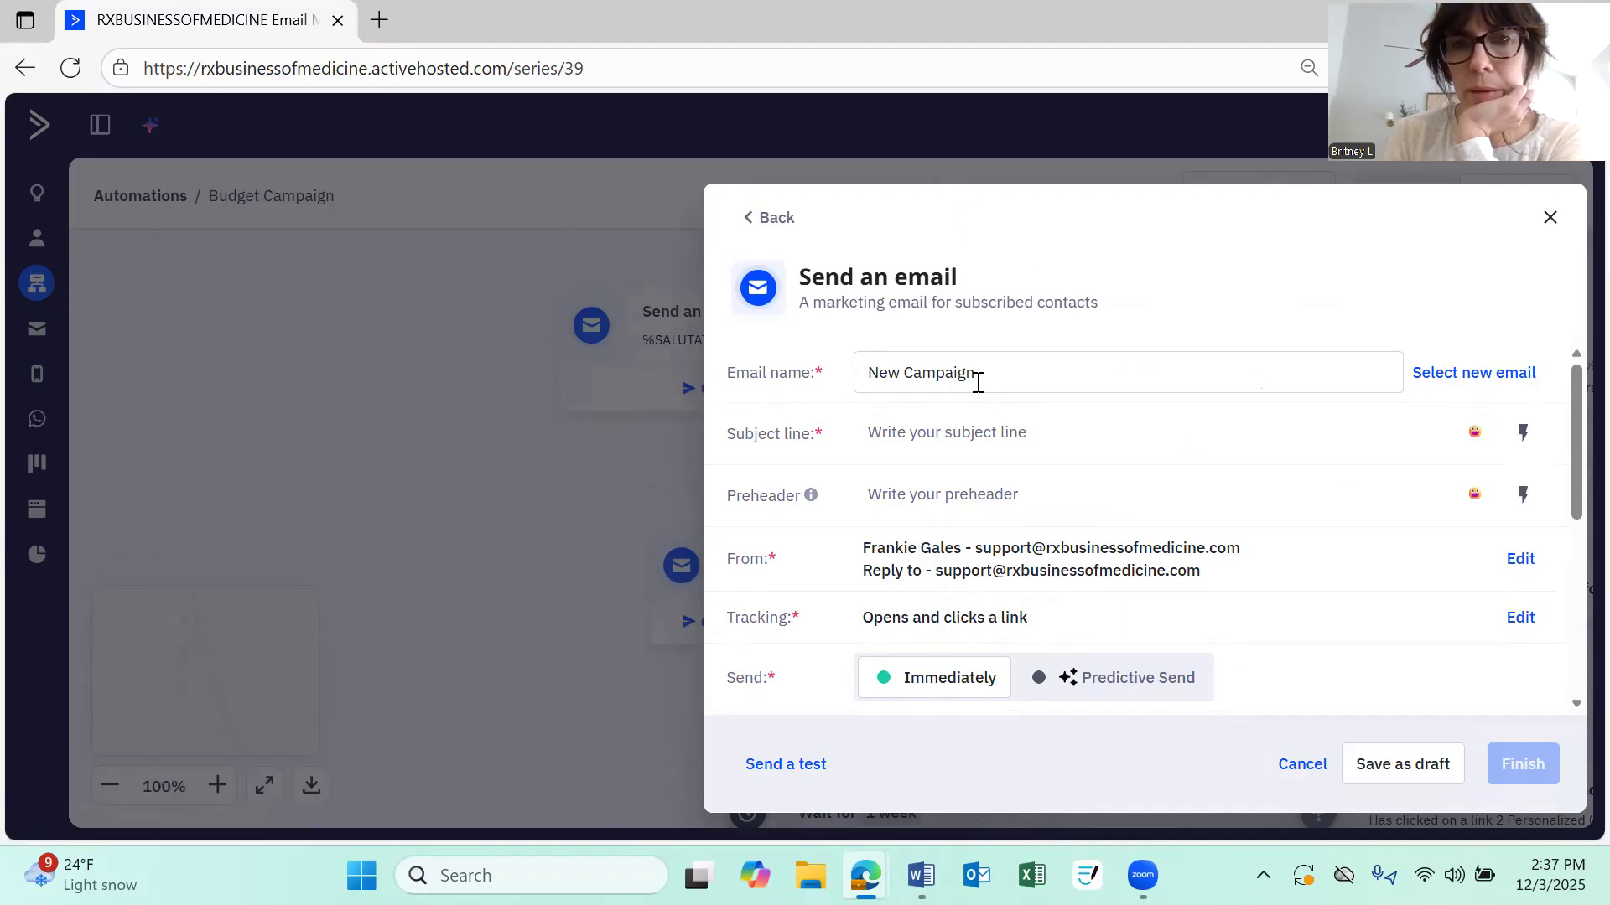
{"action": "left_click_drag", "start_coordinate": [870, 370], "coordinate": [1076, 409]}
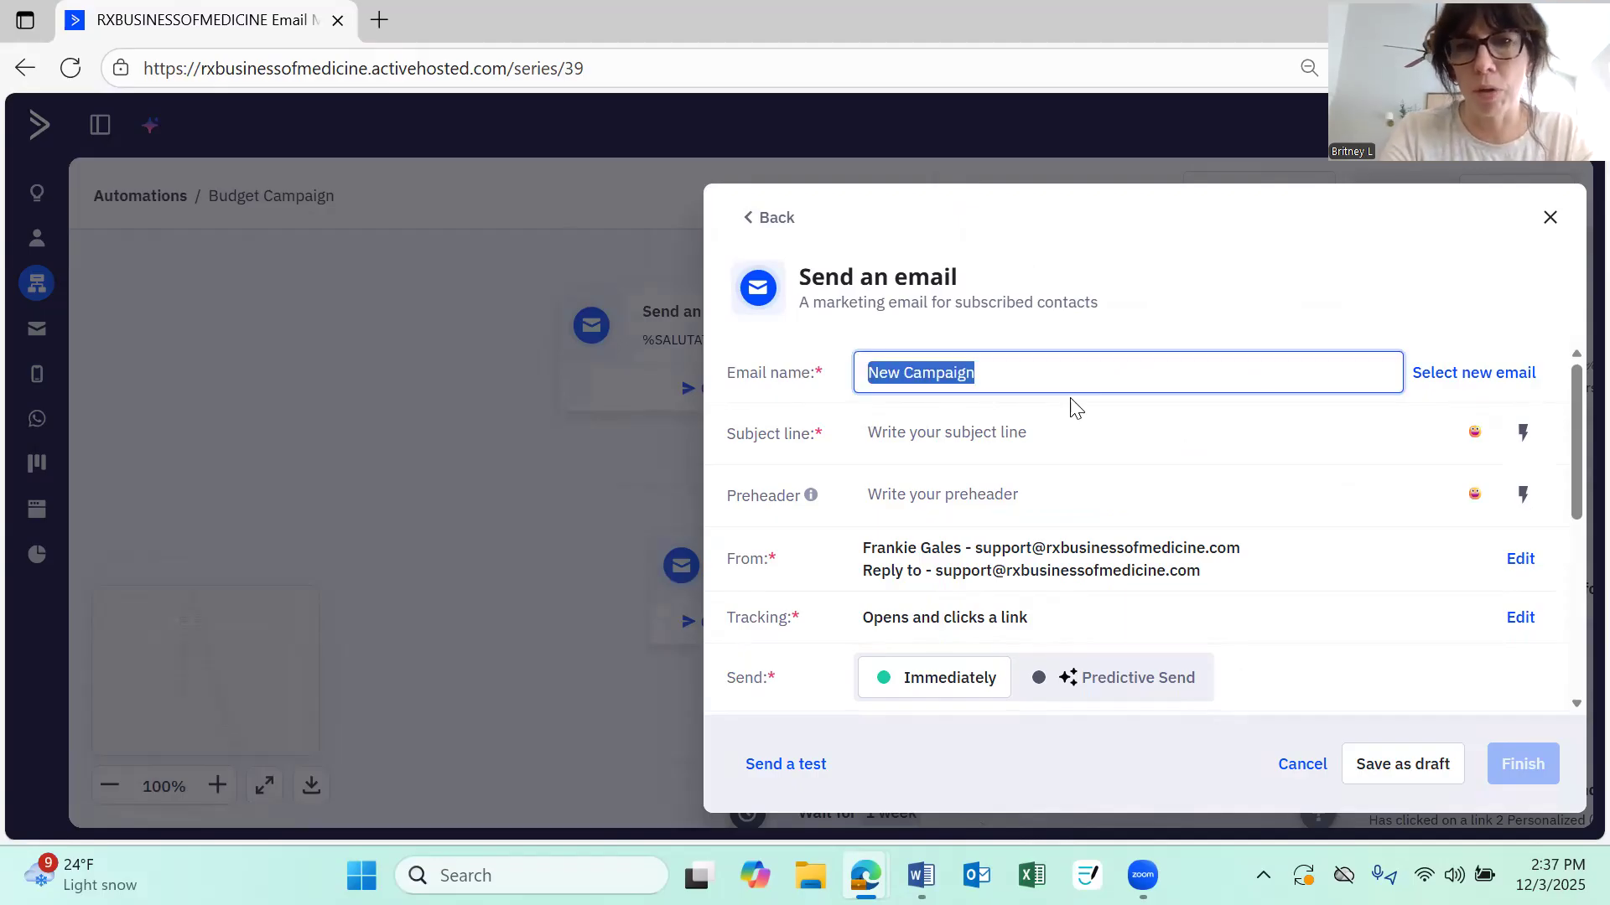
{"action": "type", "text": "#3"}
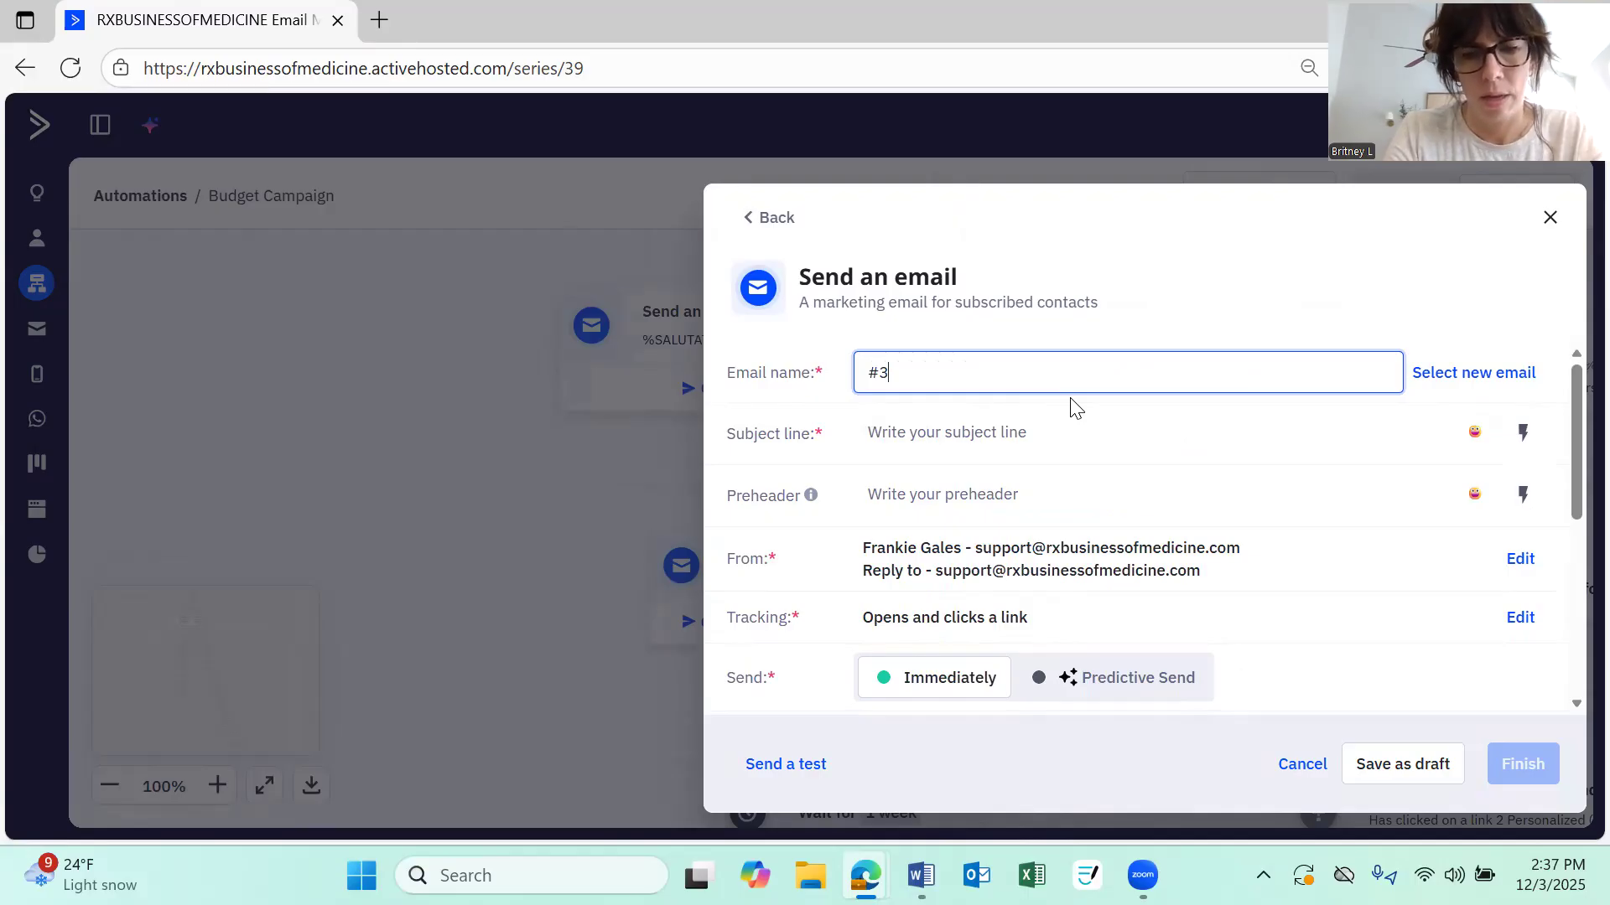
{"action": "key", "text": "BackSpace"}
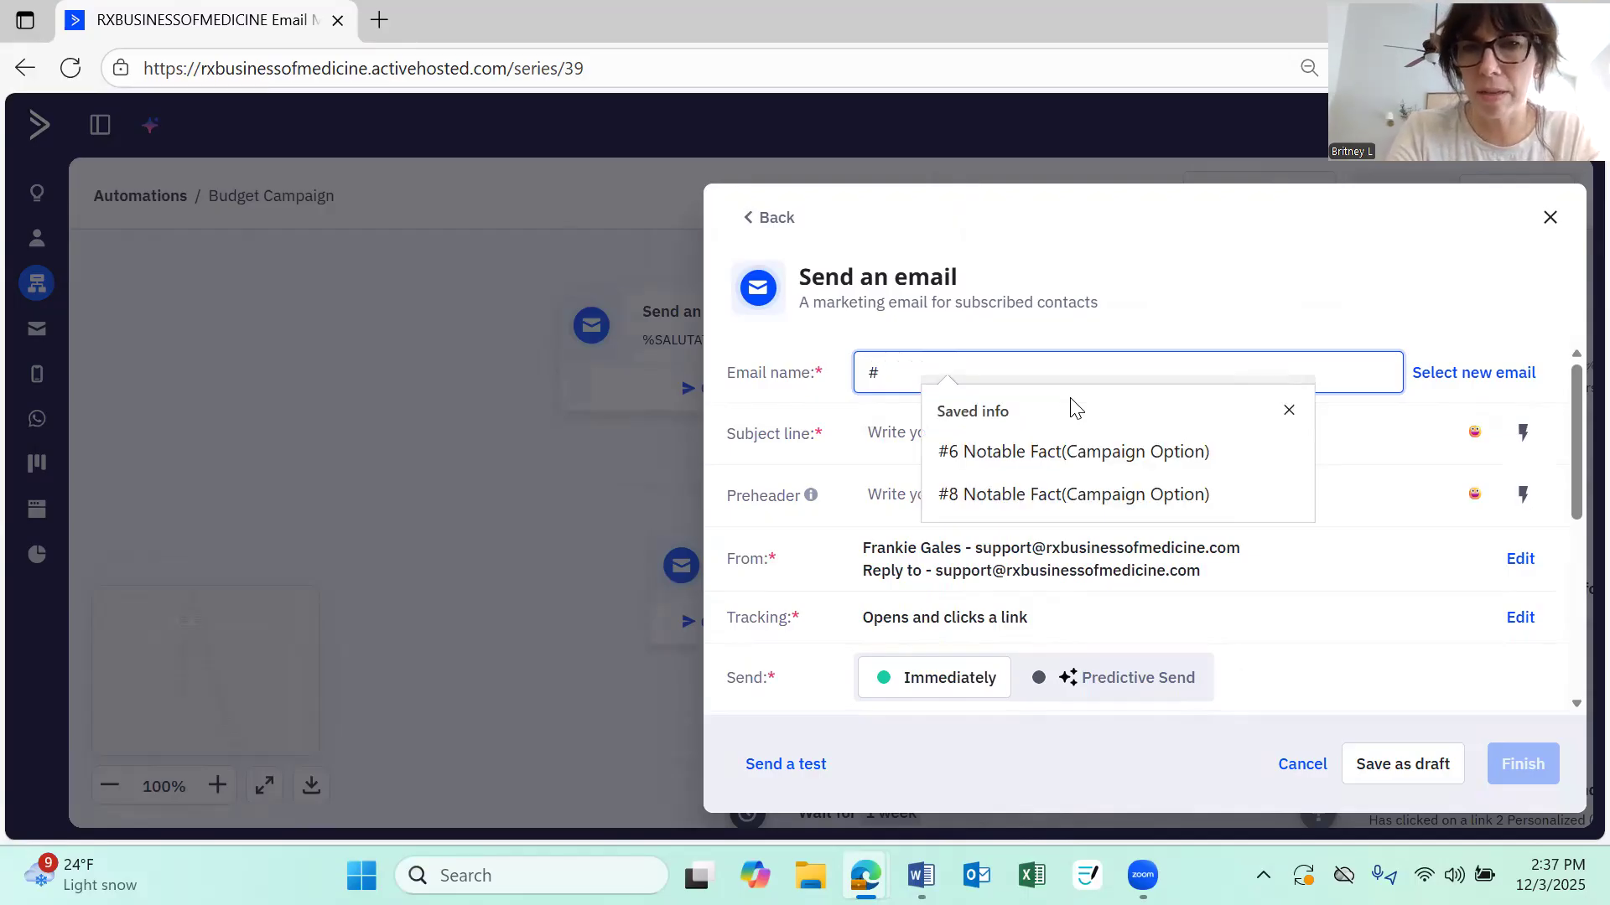
{"action": "type", "text": "2.5"}
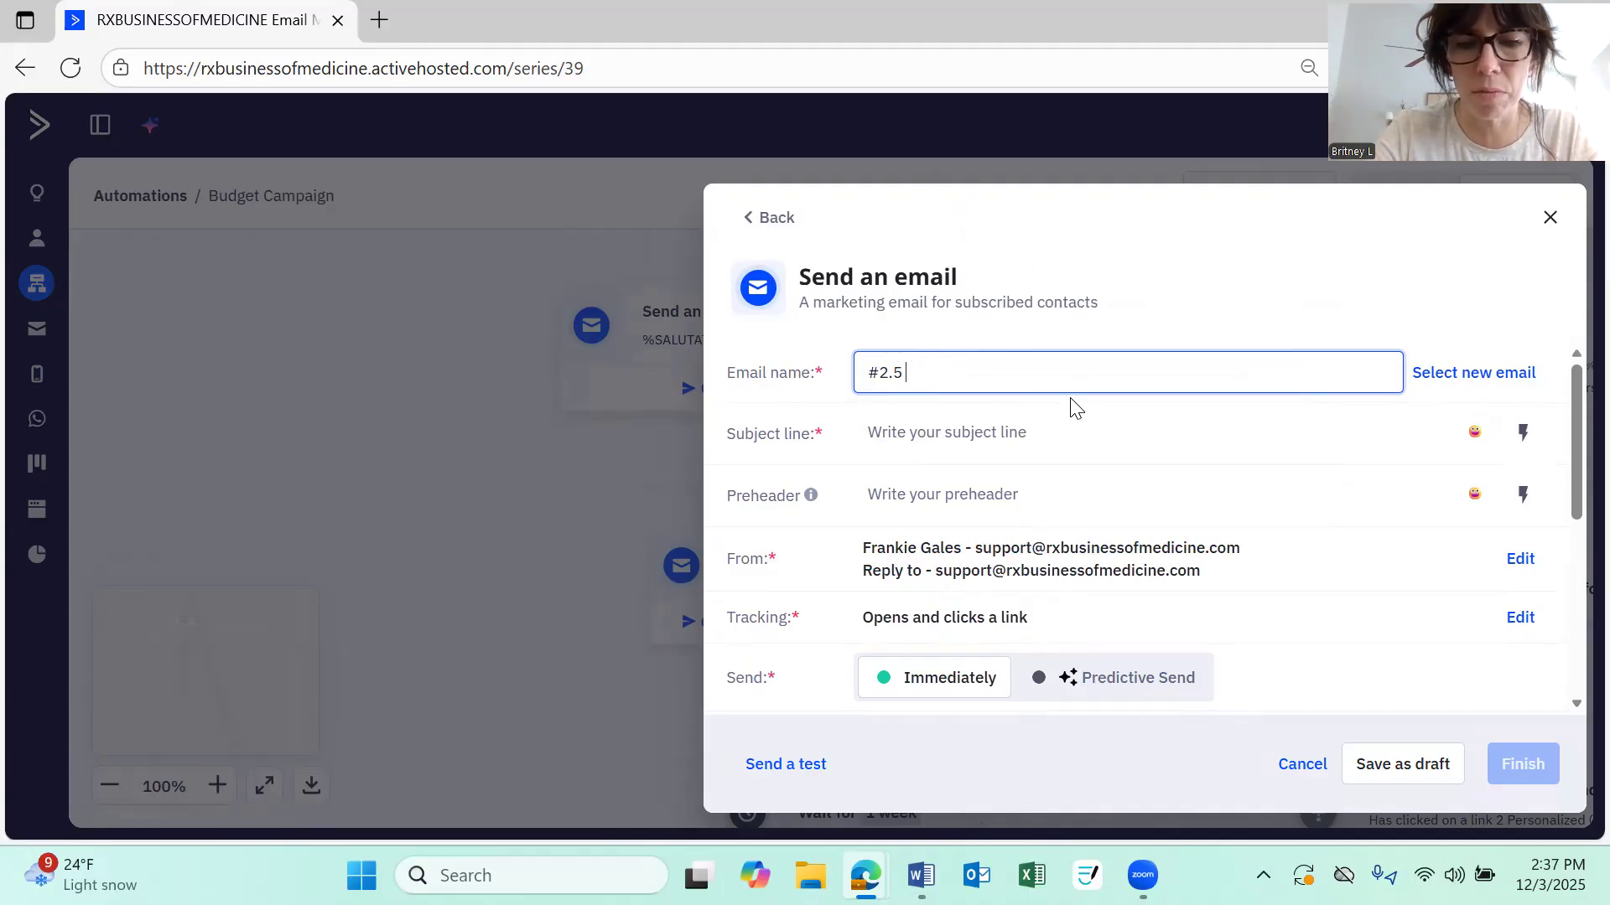
{"action": "type", "text": " Budget Cam"}
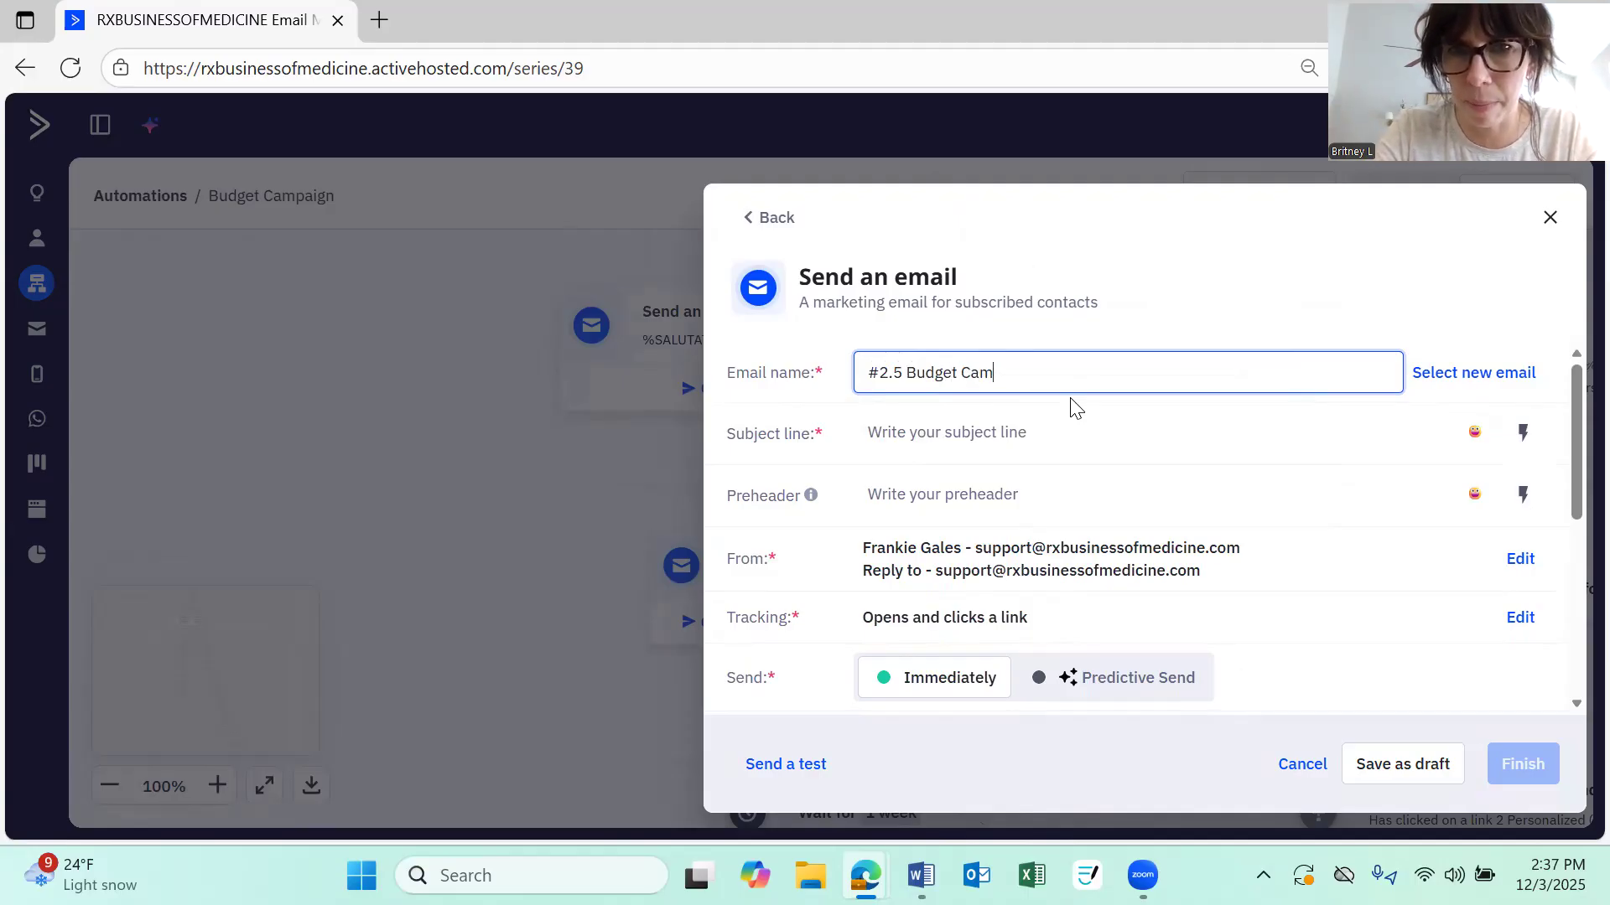
{"action": "type", "text": "paign"}
Set the email's subject line to Way to fund our courses
{"action": "key", "text": "Tab"}
{"action": "key", "text": "Tab"}
{"action": "type", "text": "W"}
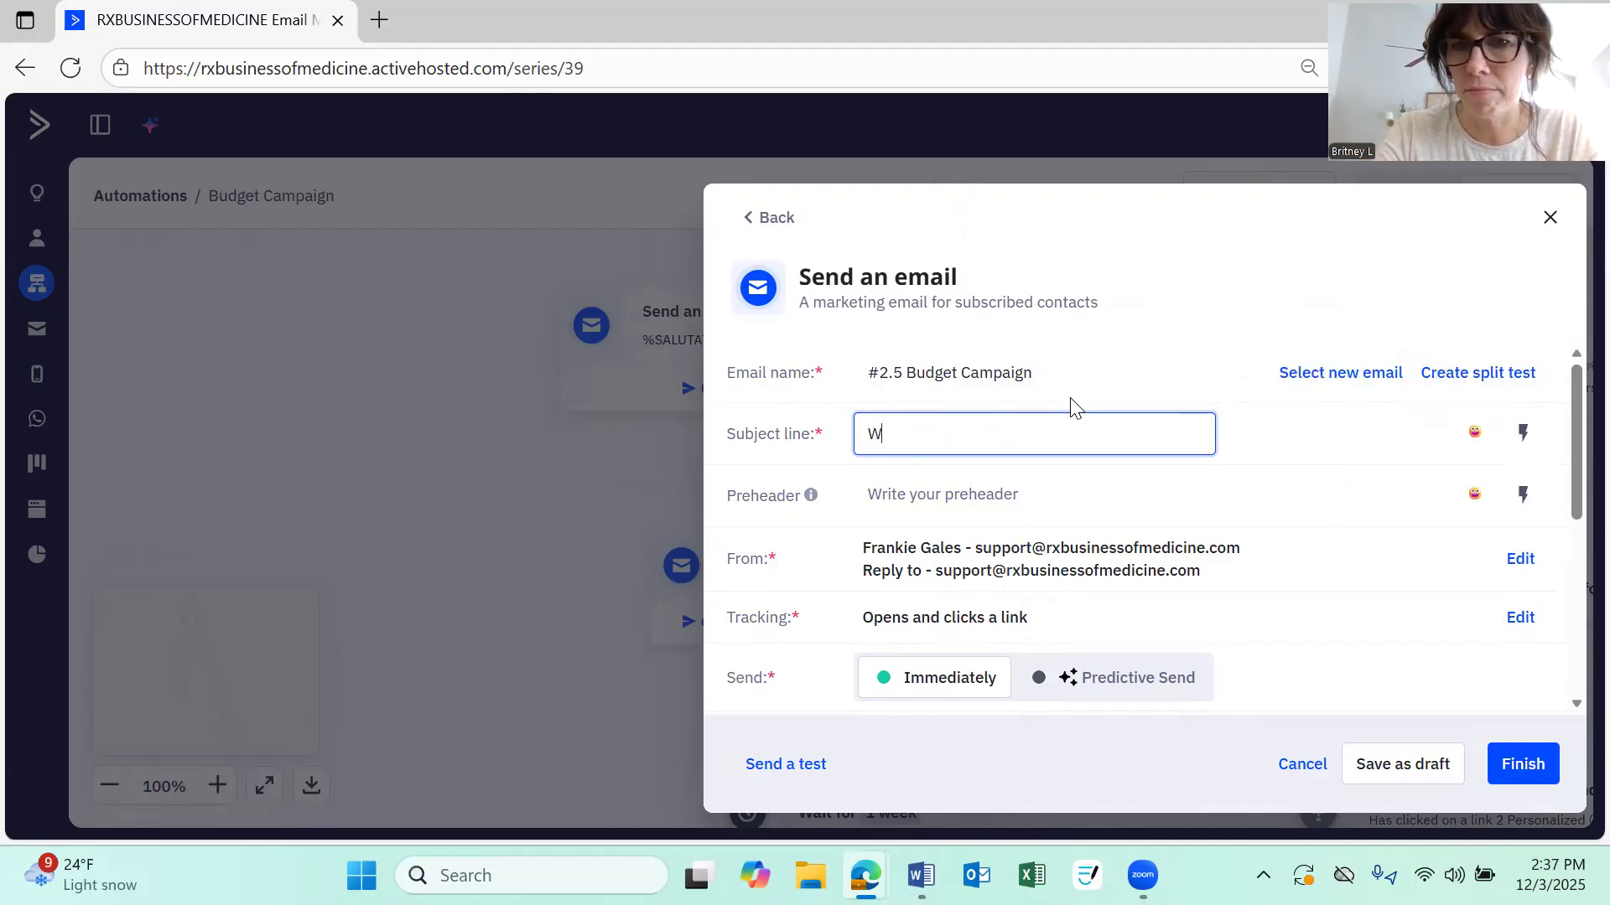
{"action": "type", "text": "ay to fund our courses"}
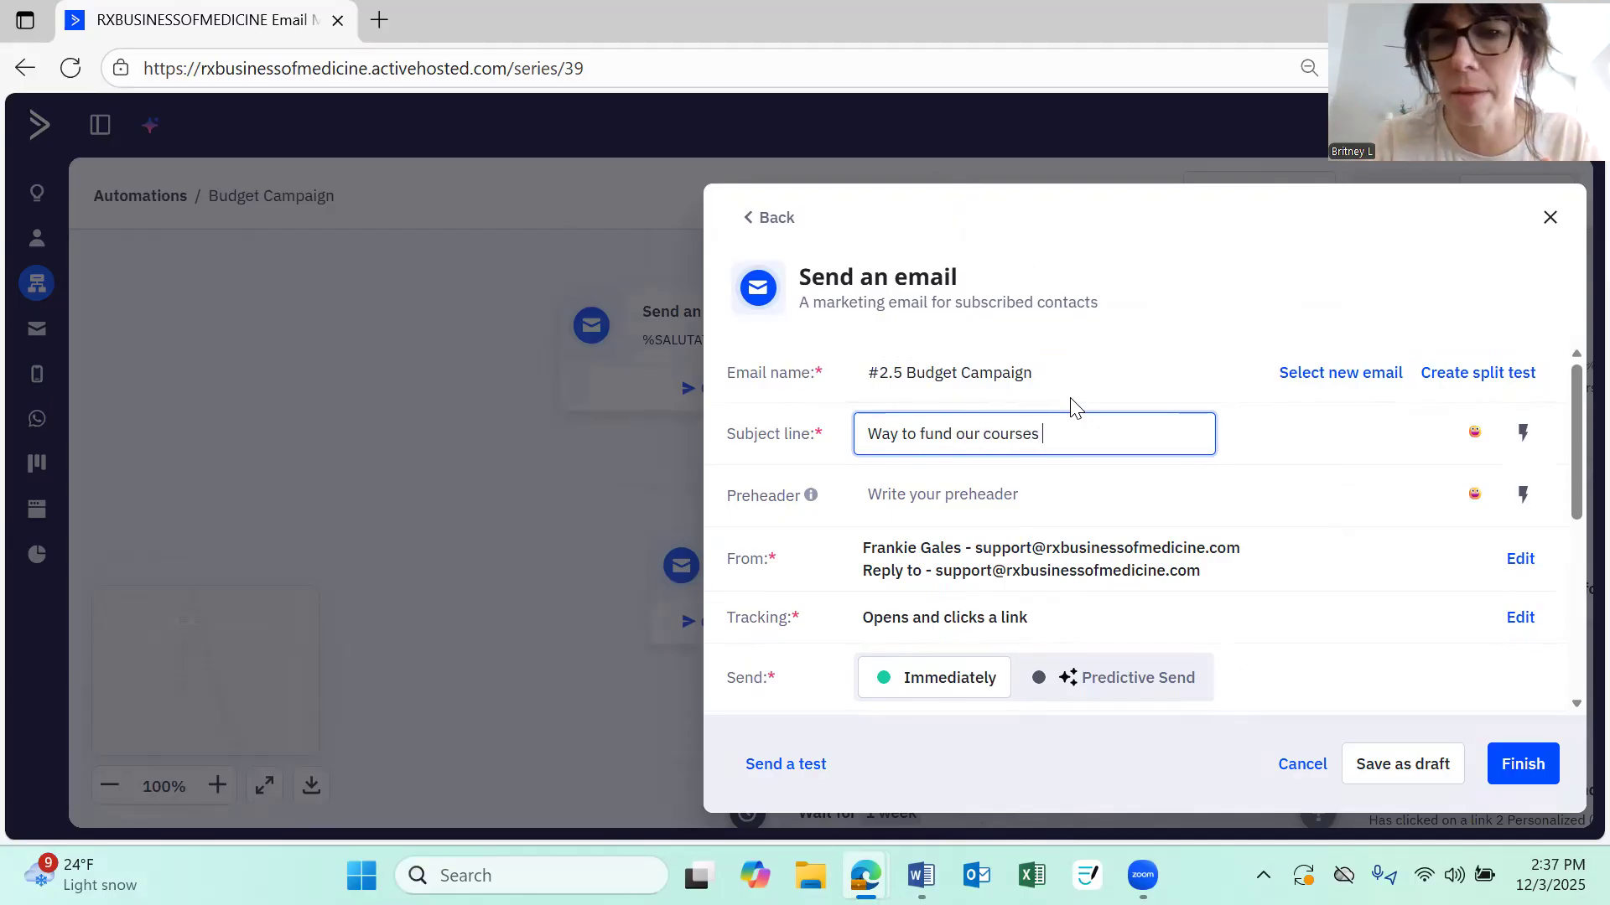
Open the blank email's design in the email editor
{"action": "scroll", "coordinate": [1069, 405], "scroll_direction": "down", "scroll_amount": 2}
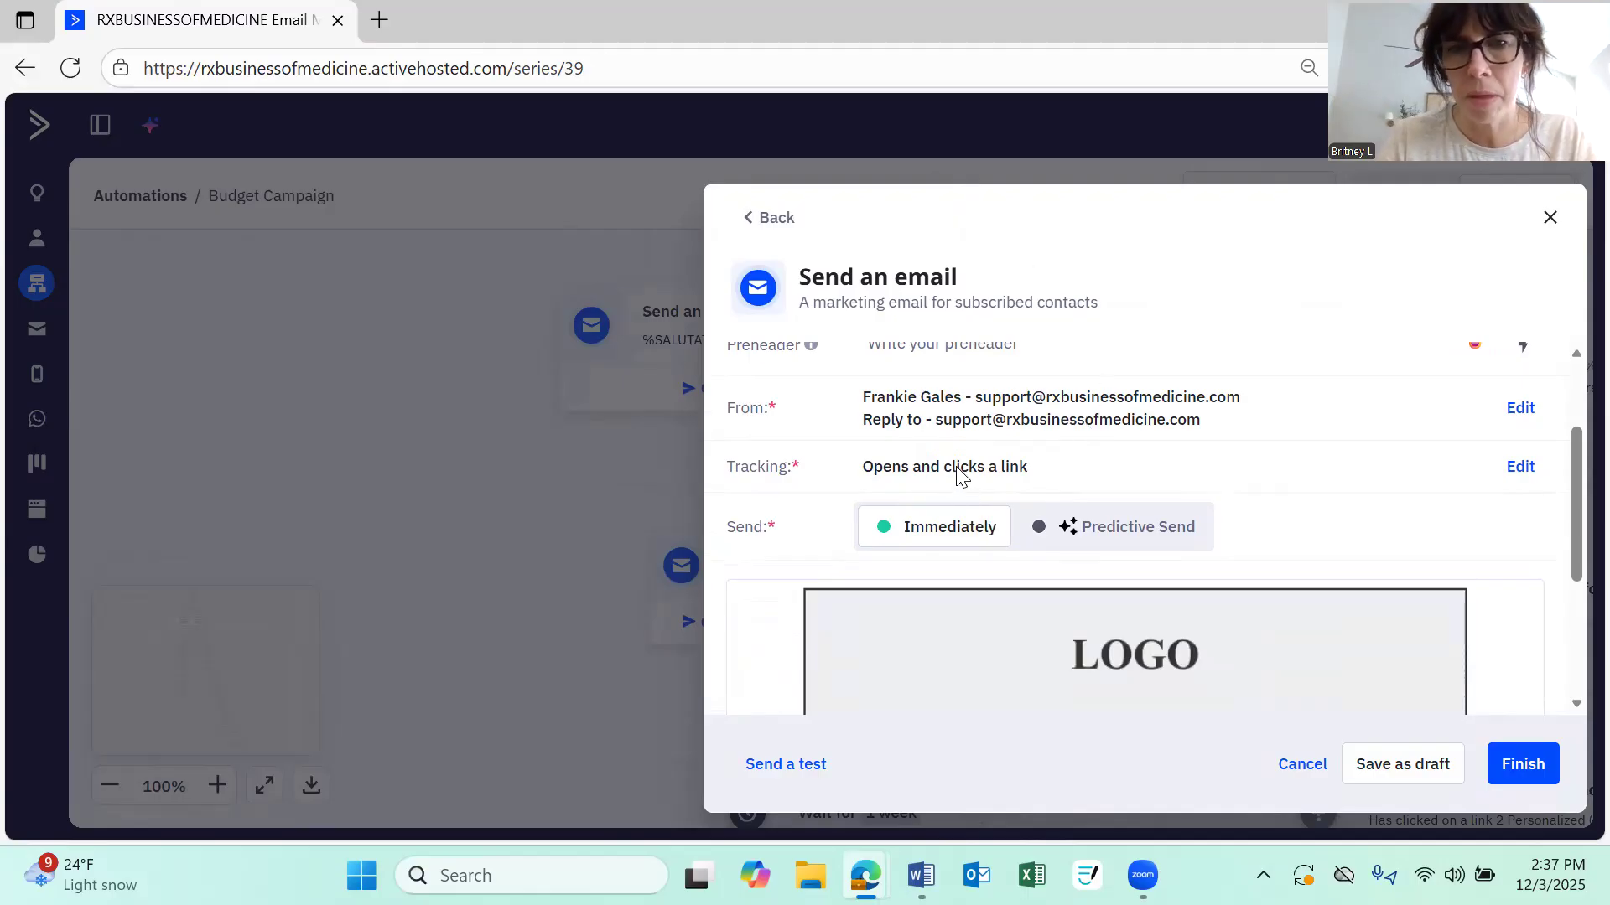
{"action": "scroll", "coordinate": [960, 469], "scroll_direction": "down", "scroll_amount": 3}
{"action": "scroll", "coordinate": [955, 466], "scroll_direction": "up", "scroll_amount": 1}
{"action": "scroll", "coordinate": [1100, 505], "scroll_direction": "down", "scroll_amount": 1}
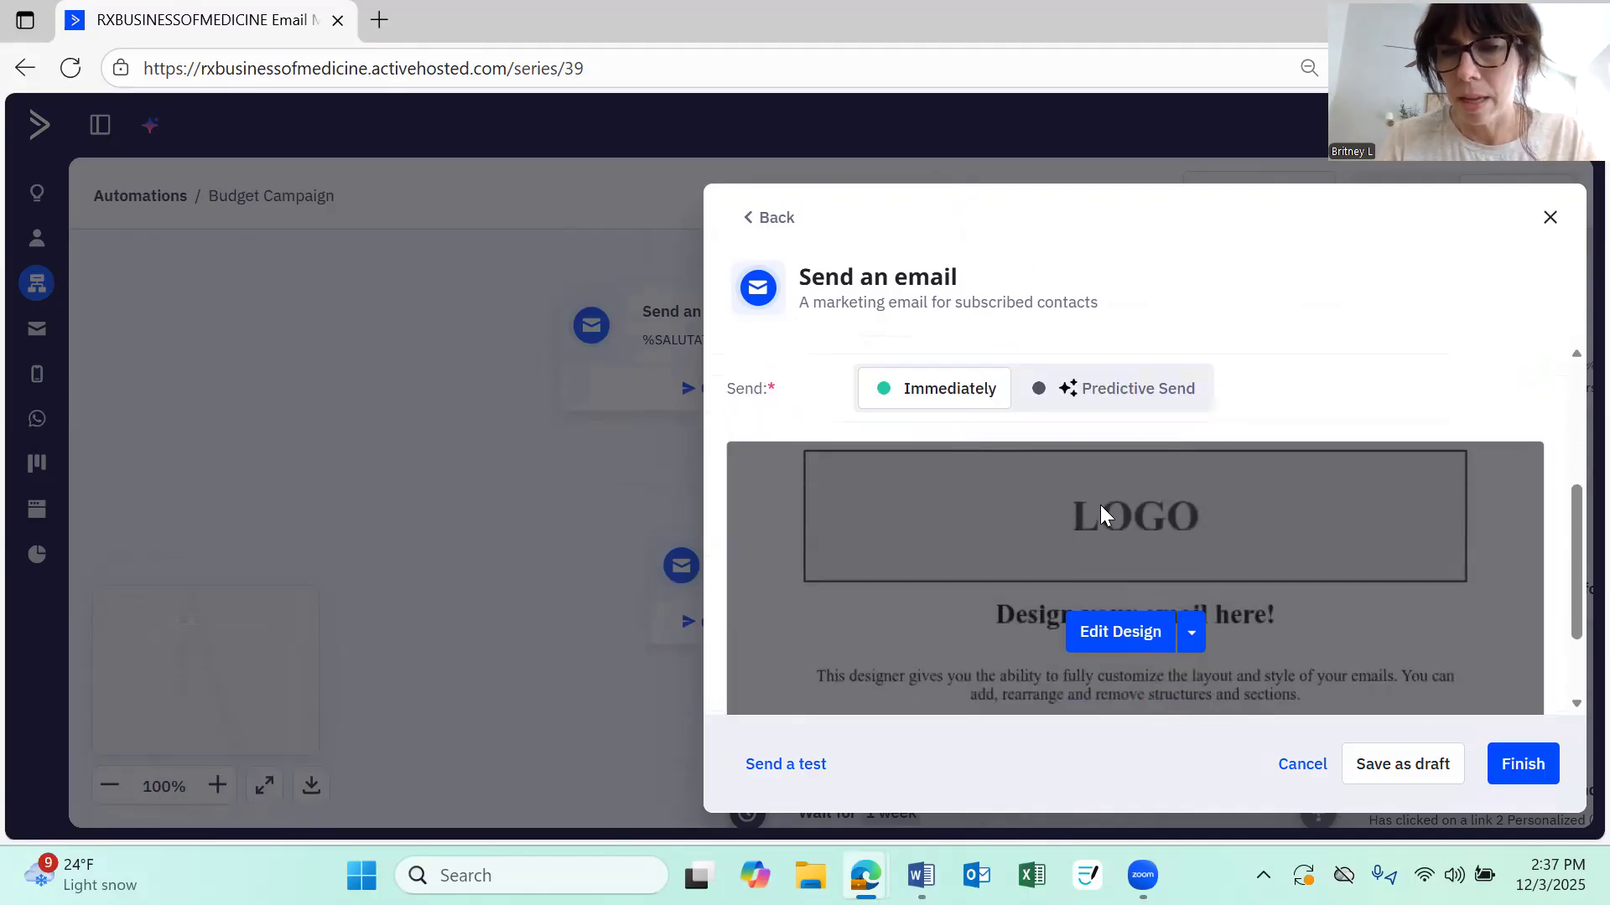
{"action": "left_click", "coordinate": [1109, 634]}
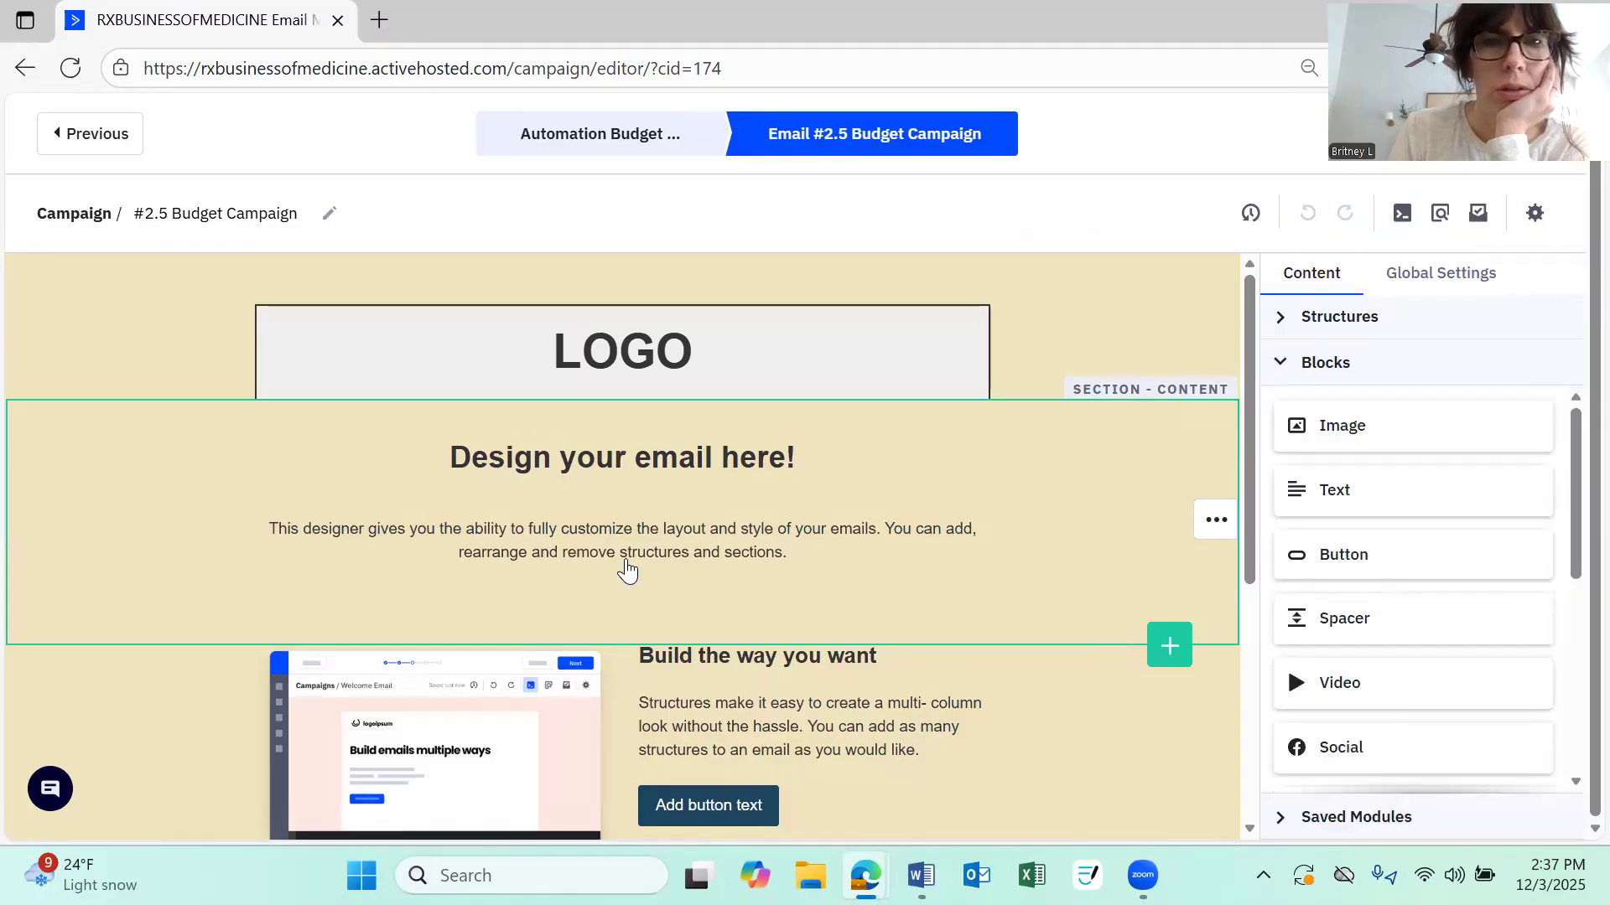
Delete the LOGO block from the top structure of the email
{"action": "scroll", "coordinate": [788, 420], "scroll_direction": "down", "scroll_amount": 5}
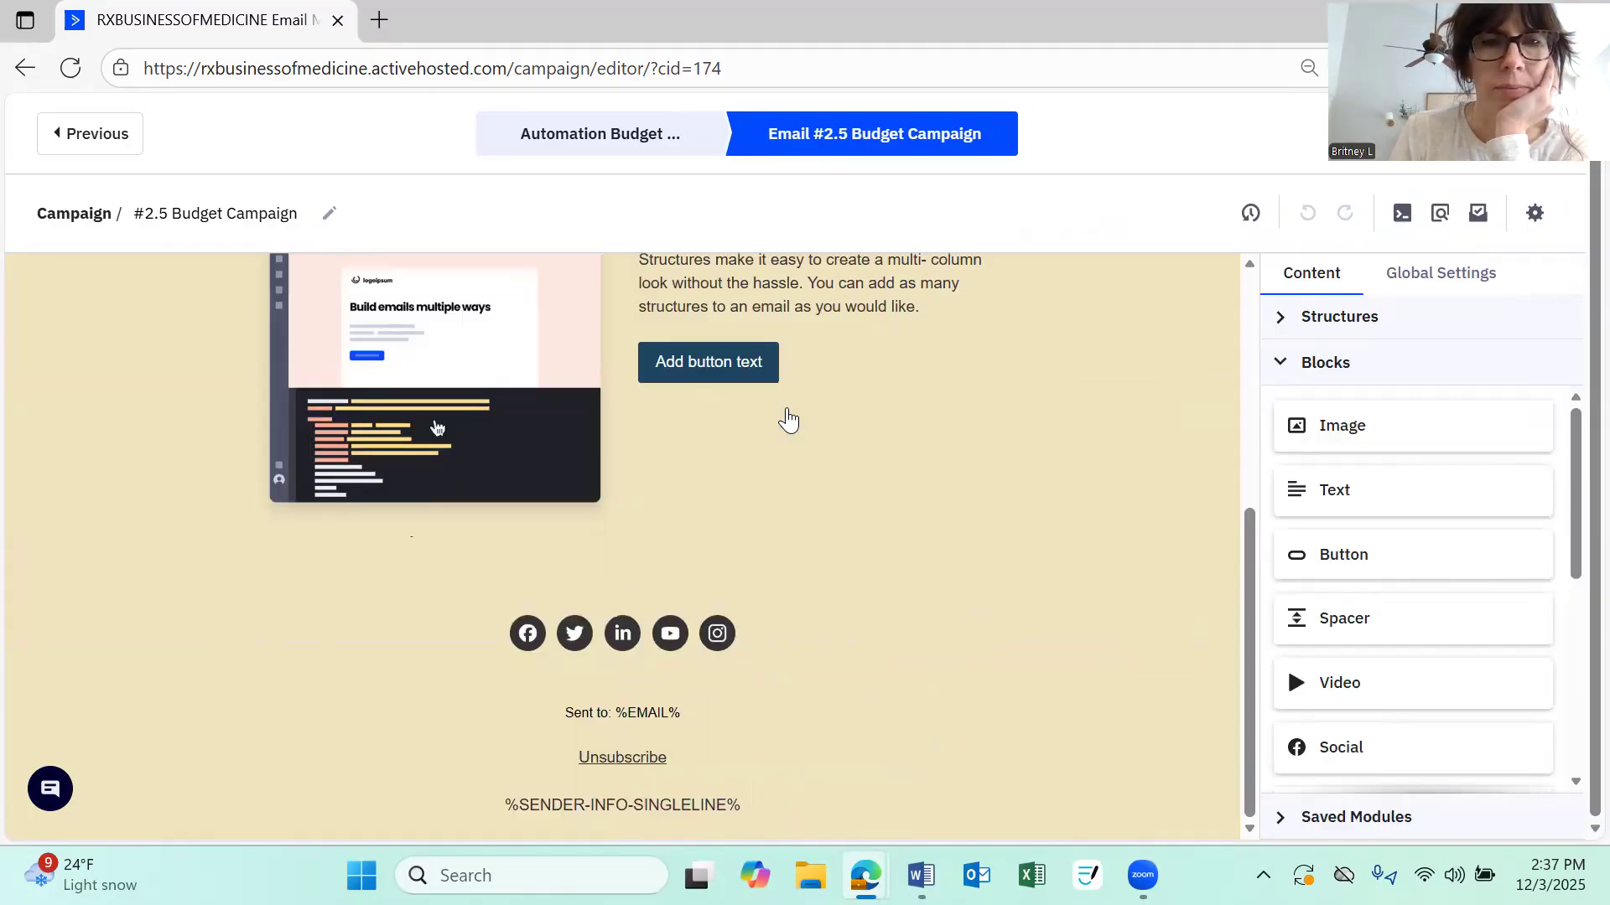
{"action": "scroll", "coordinate": [762, 544], "scroll_direction": "up", "scroll_amount": 5}
{"action": "scroll", "coordinate": [763, 543], "scroll_direction": "down", "scroll_amount": 3}
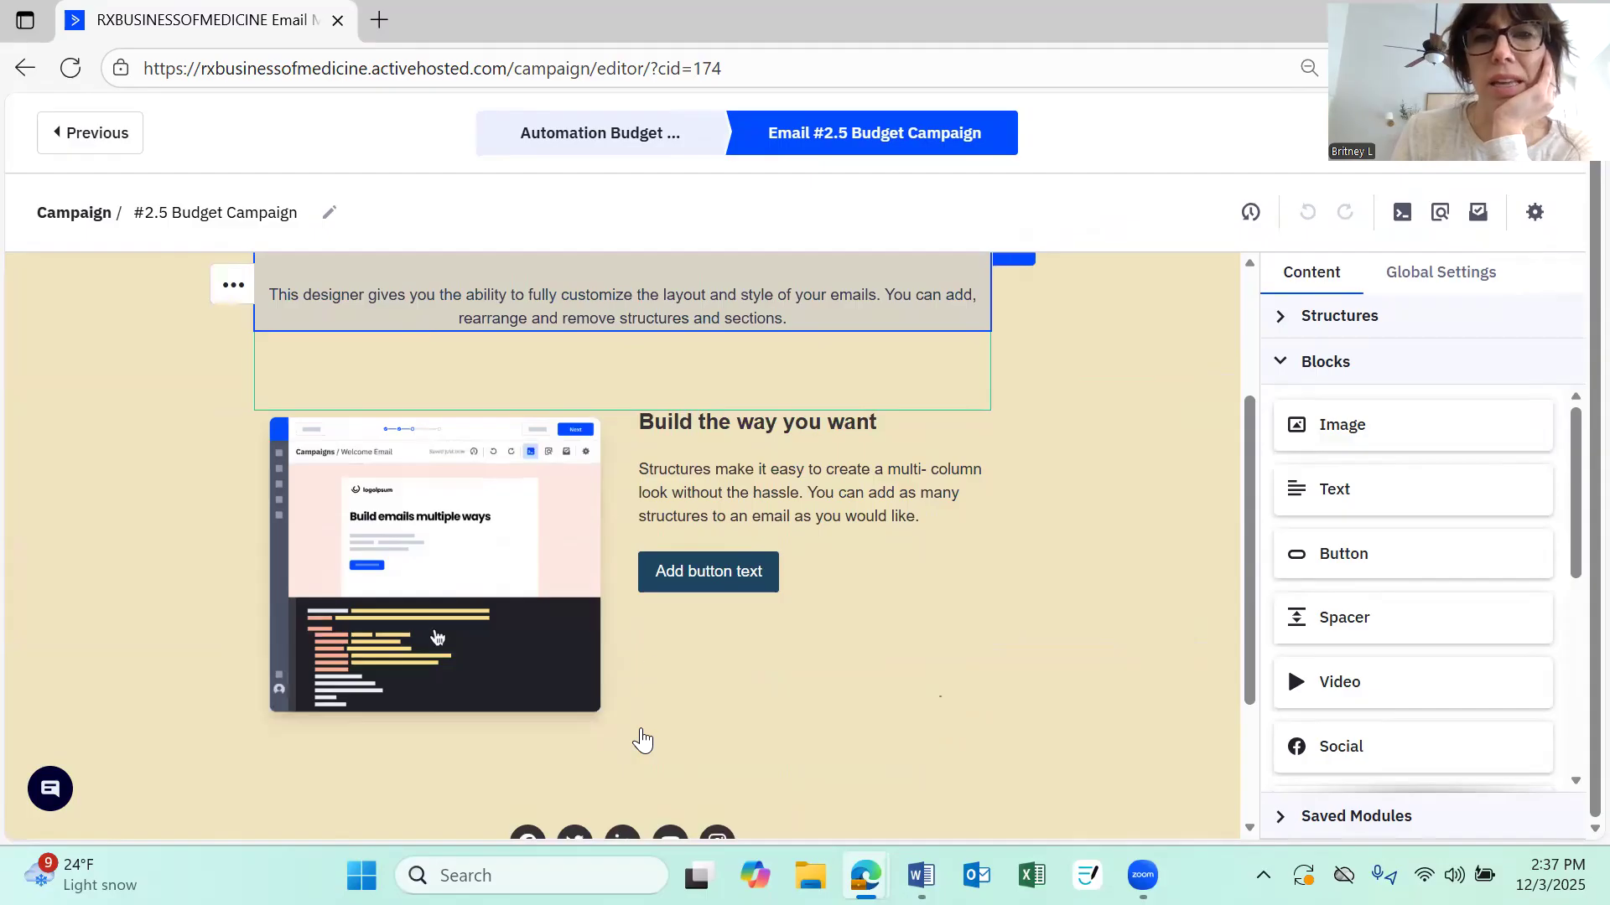
{"action": "scroll", "coordinate": [753, 627], "scroll_direction": "up", "scroll_amount": 3}
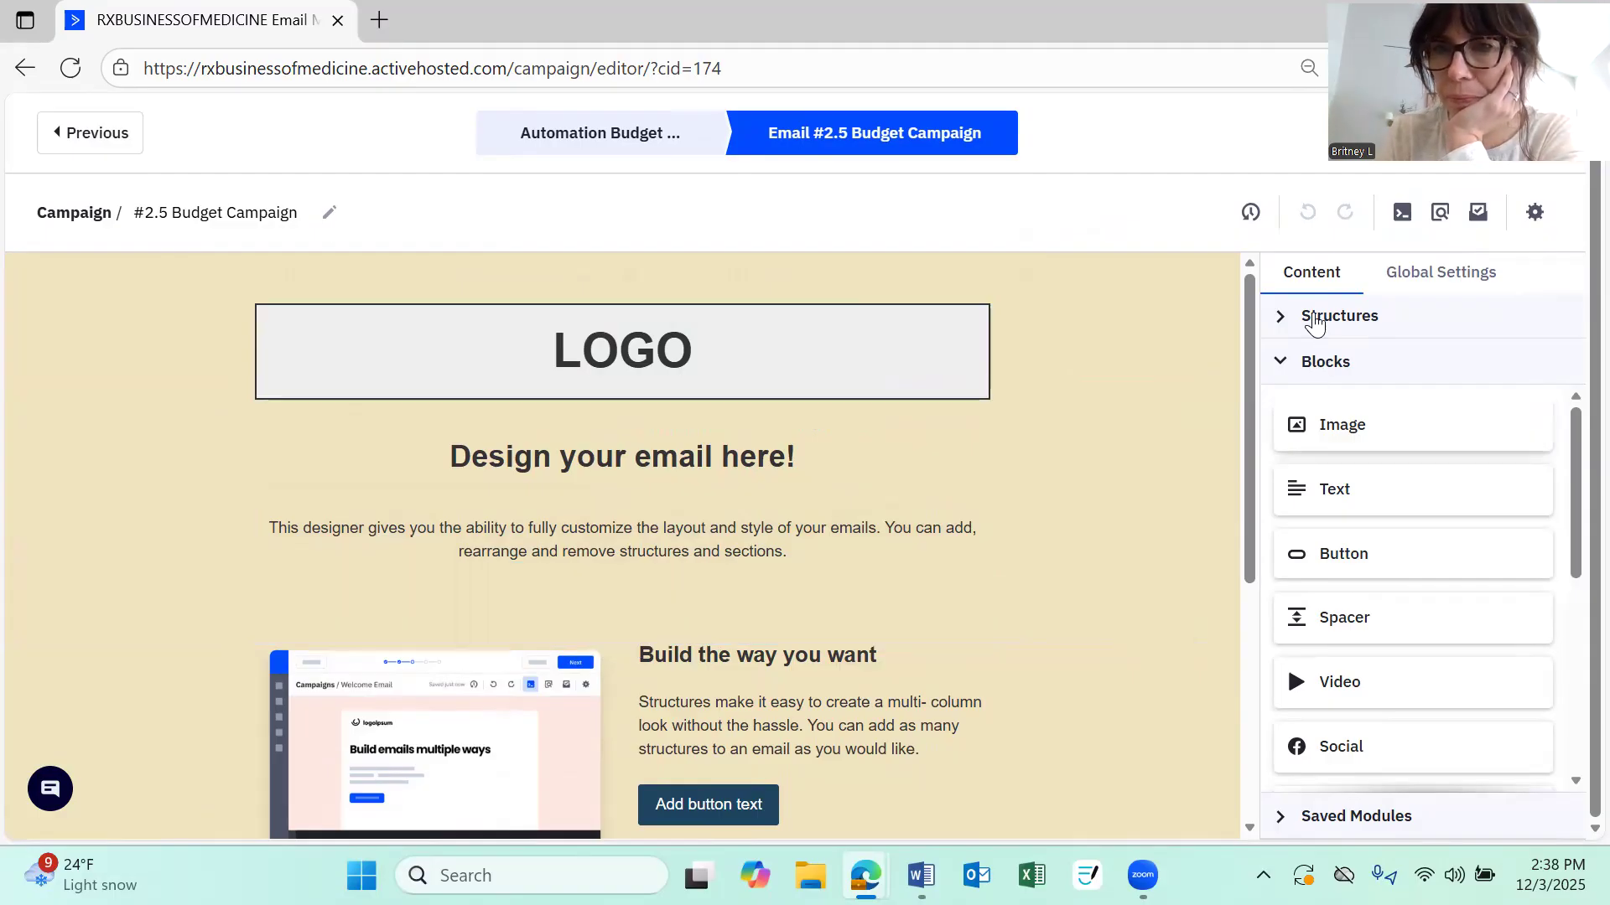
{"action": "left_click", "coordinate": [1314, 325]}
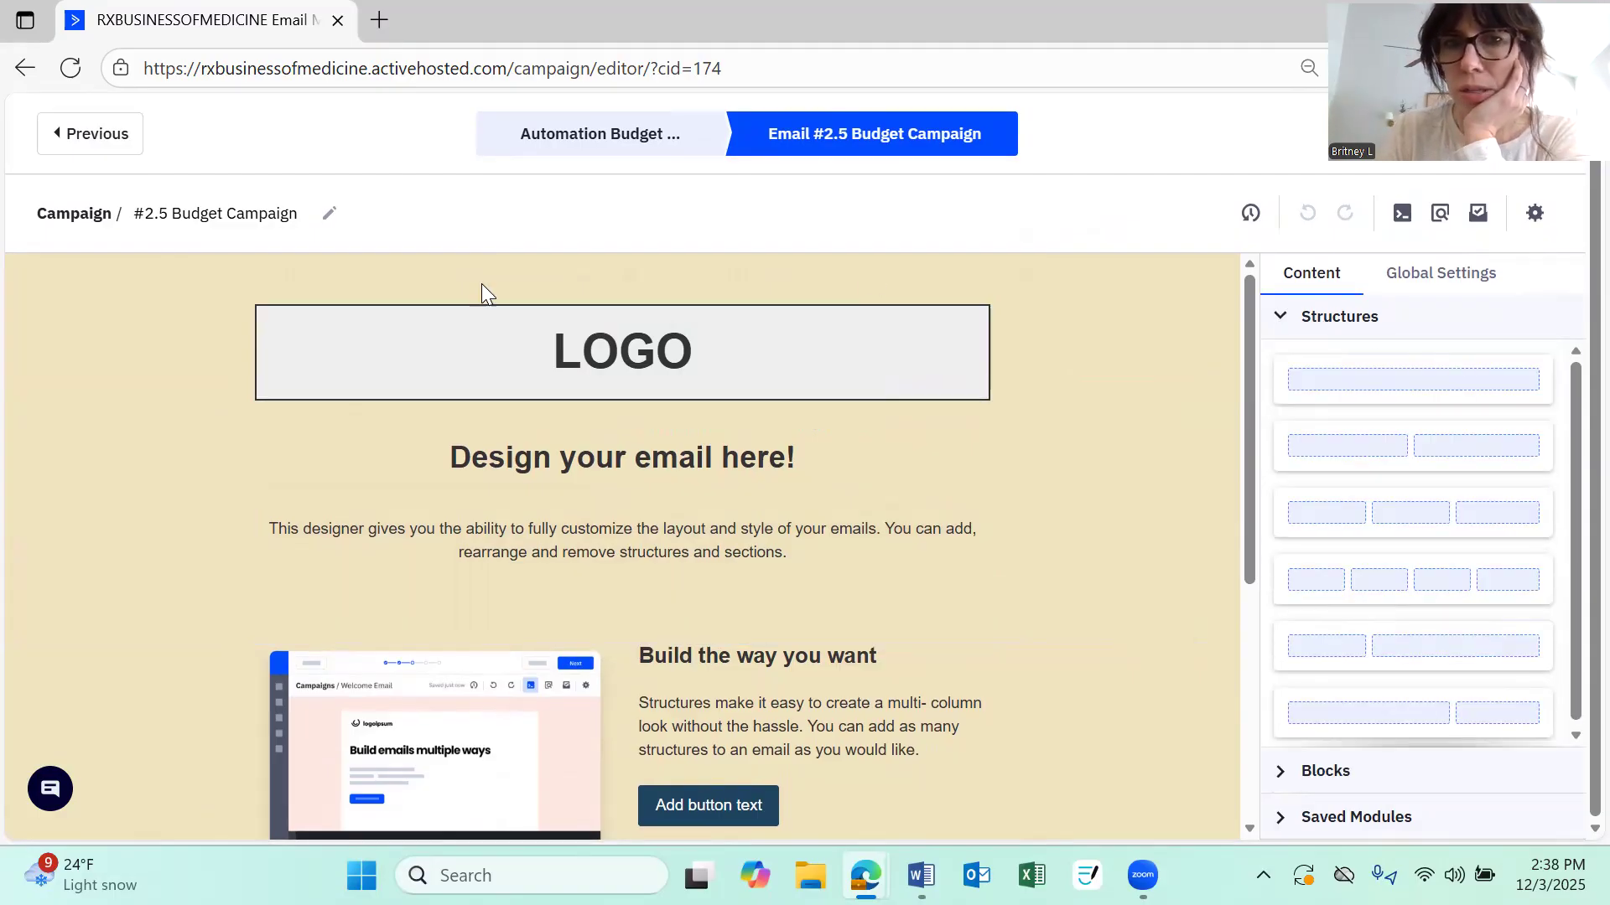
{"action": "left_click_drag", "start_coordinate": [1334, 384], "coordinate": [623, 324]}
{"action": "left_click_drag", "start_coordinate": [1358, 365], "coordinate": [665, 352]}
{"action": "left_click", "coordinate": [663, 346]}
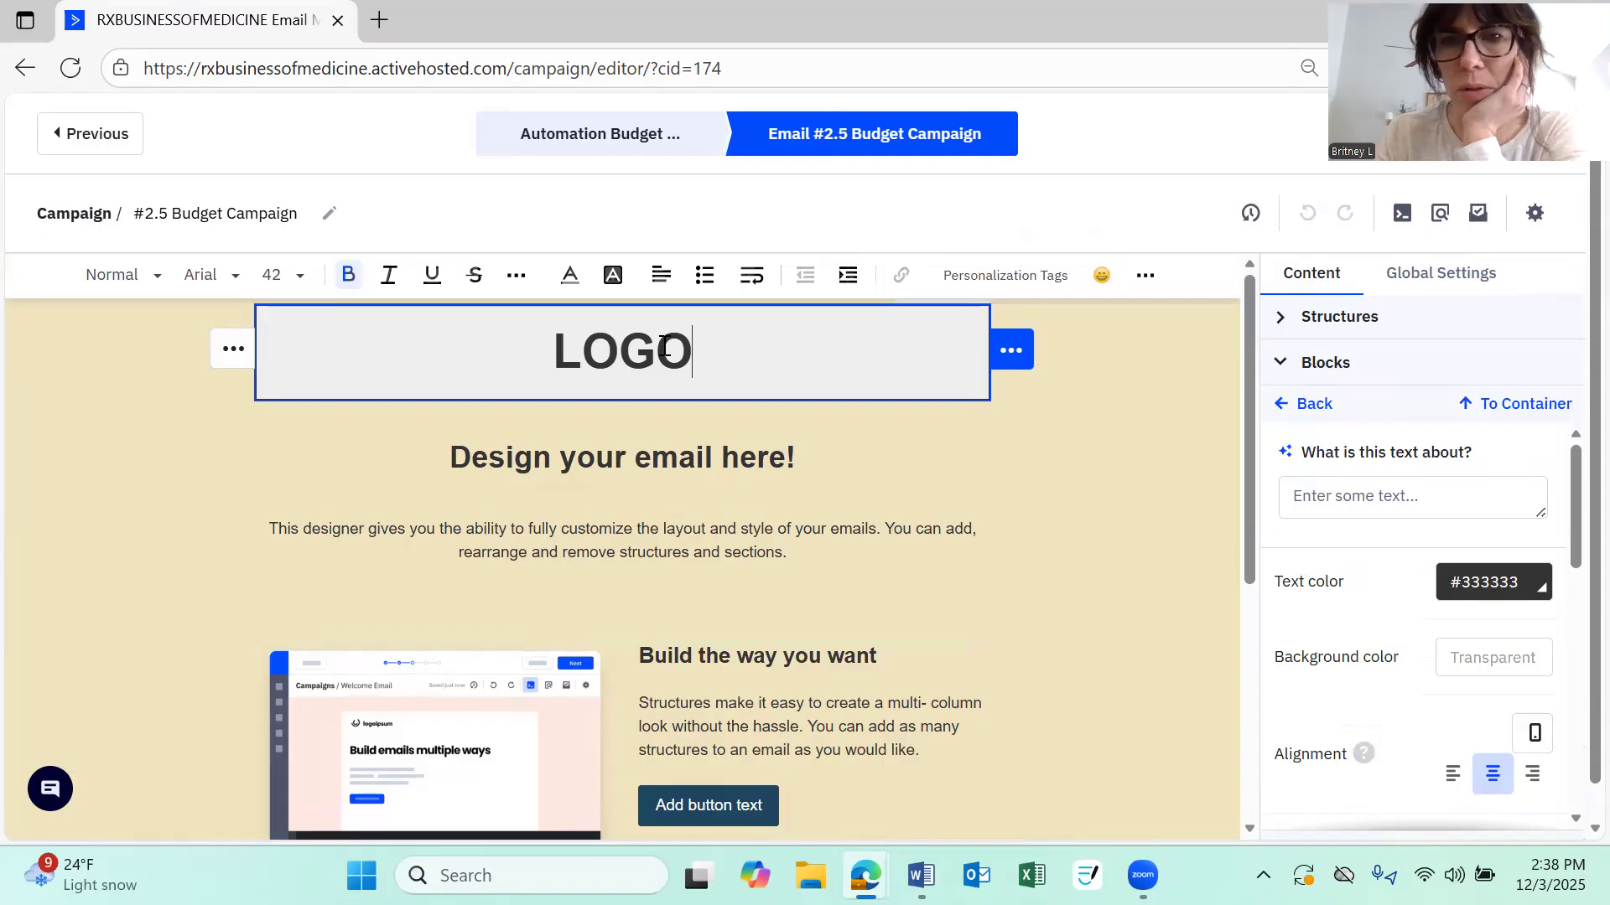
{"action": "left_click", "coordinate": [1012, 356]}
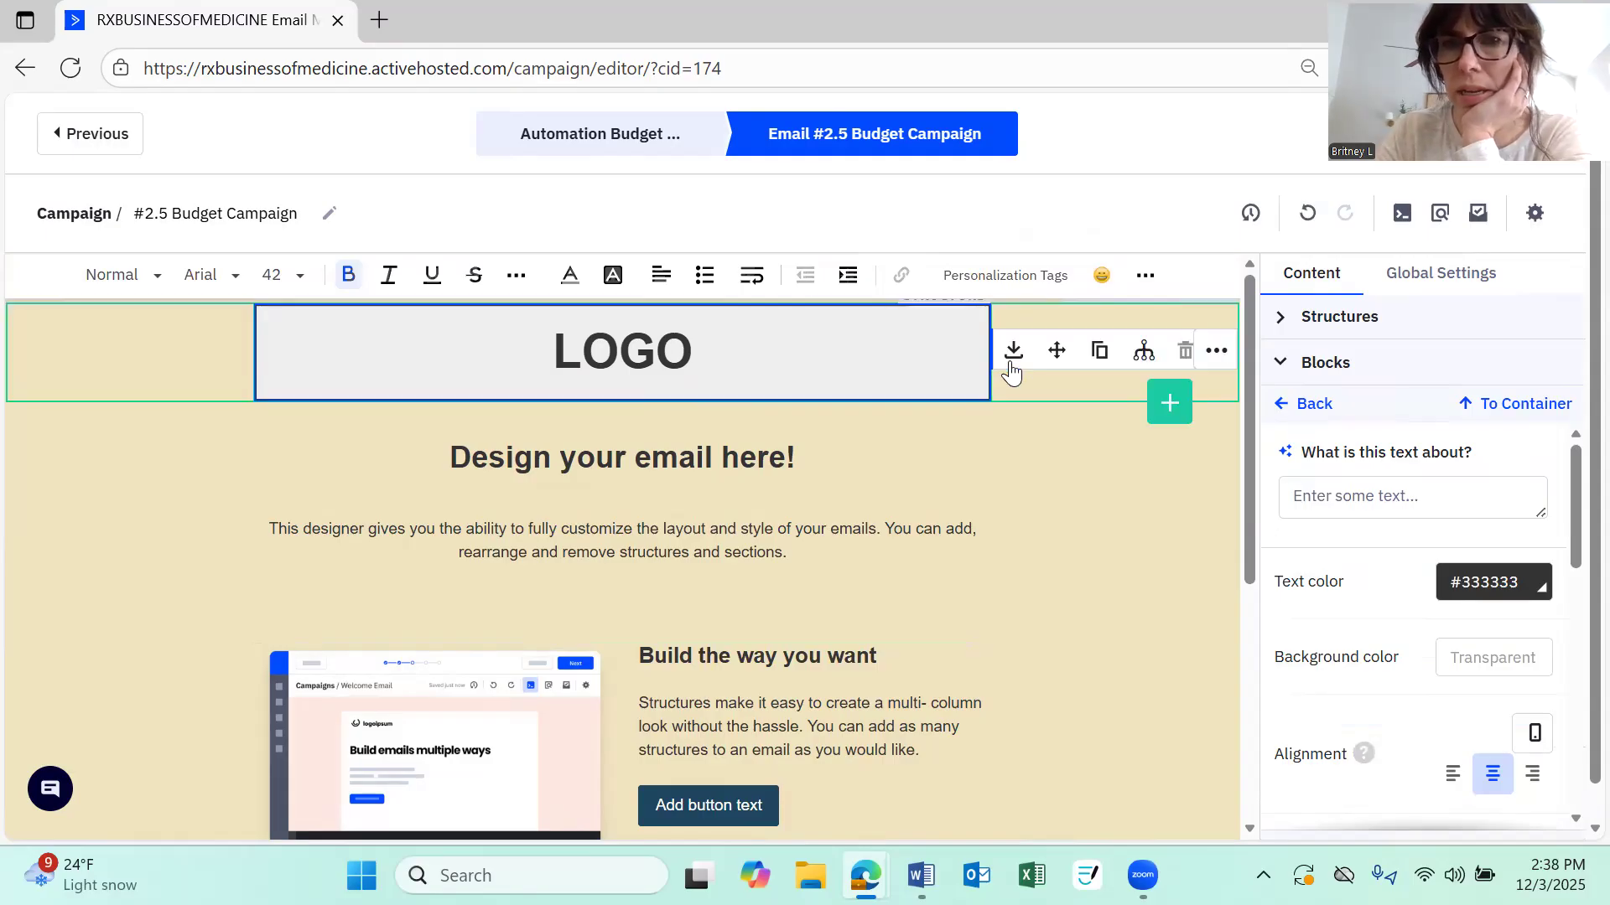
{"action": "left_click", "coordinate": [1098, 352]}
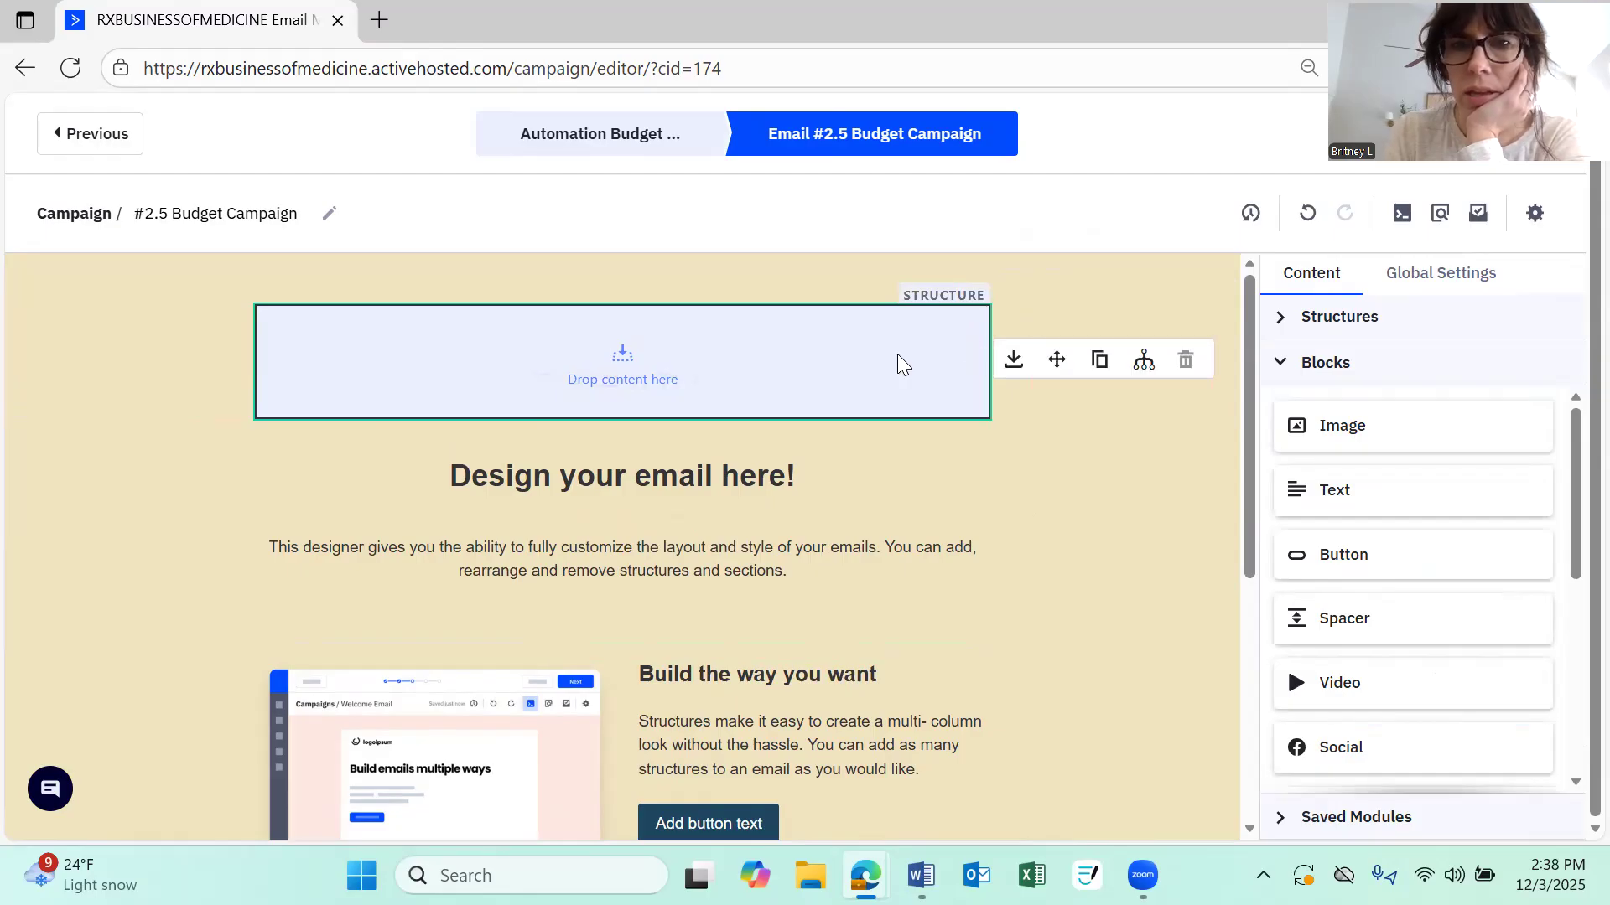
Browse the Structures, Saved Modules and Blocks sections of the content sidebar
{"action": "left_click", "coordinate": [897, 354]}
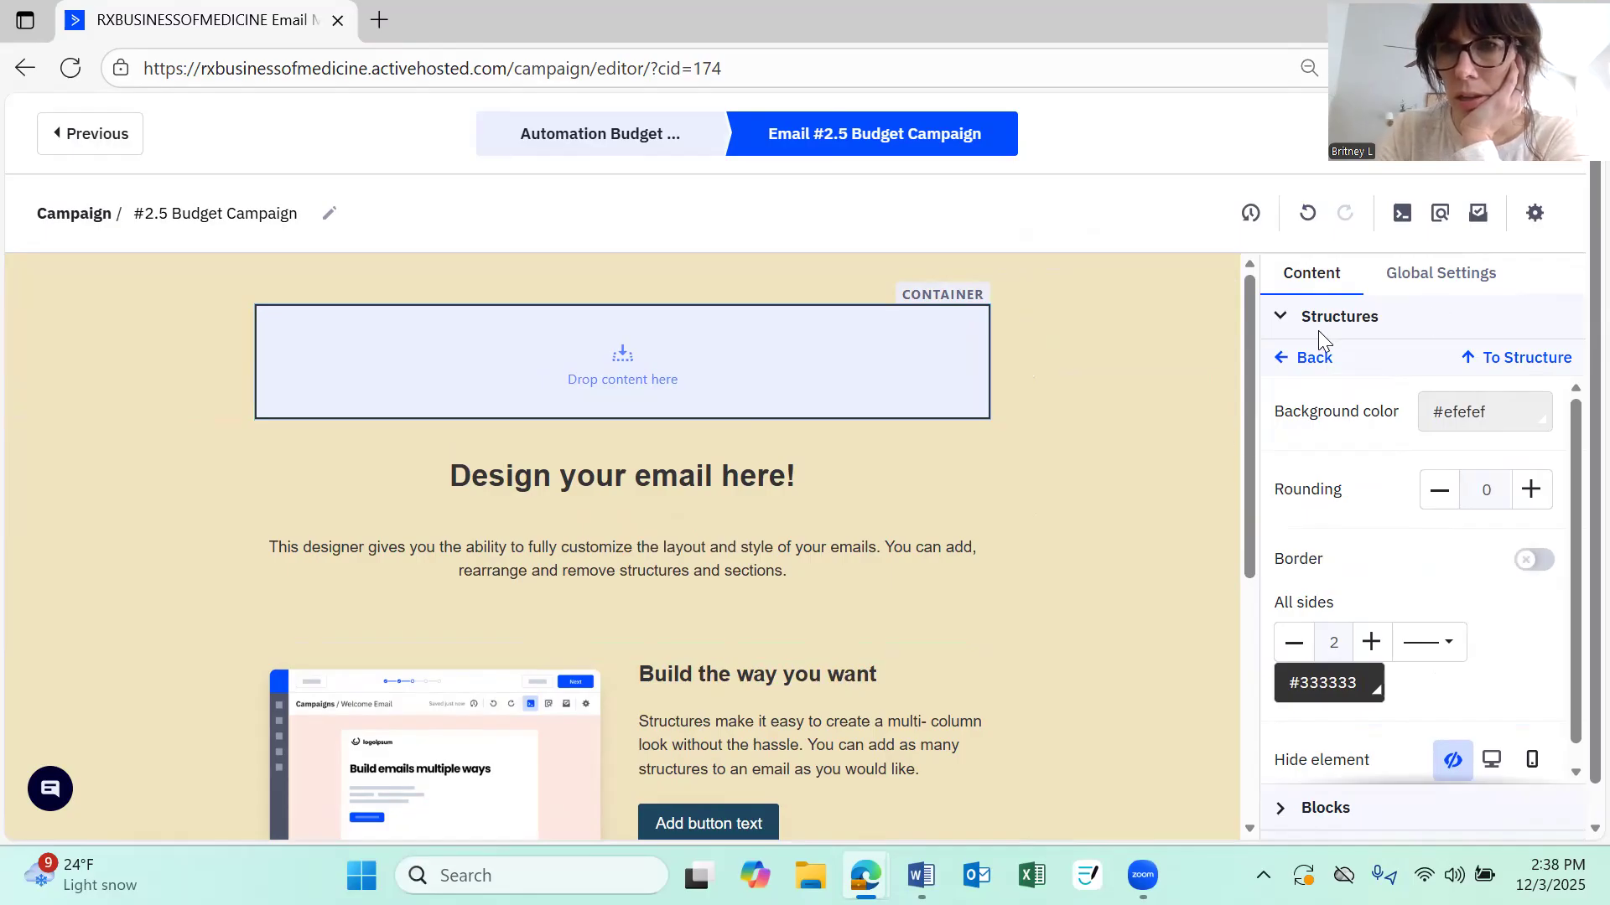
{"action": "left_click", "coordinate": [1297, 352]}
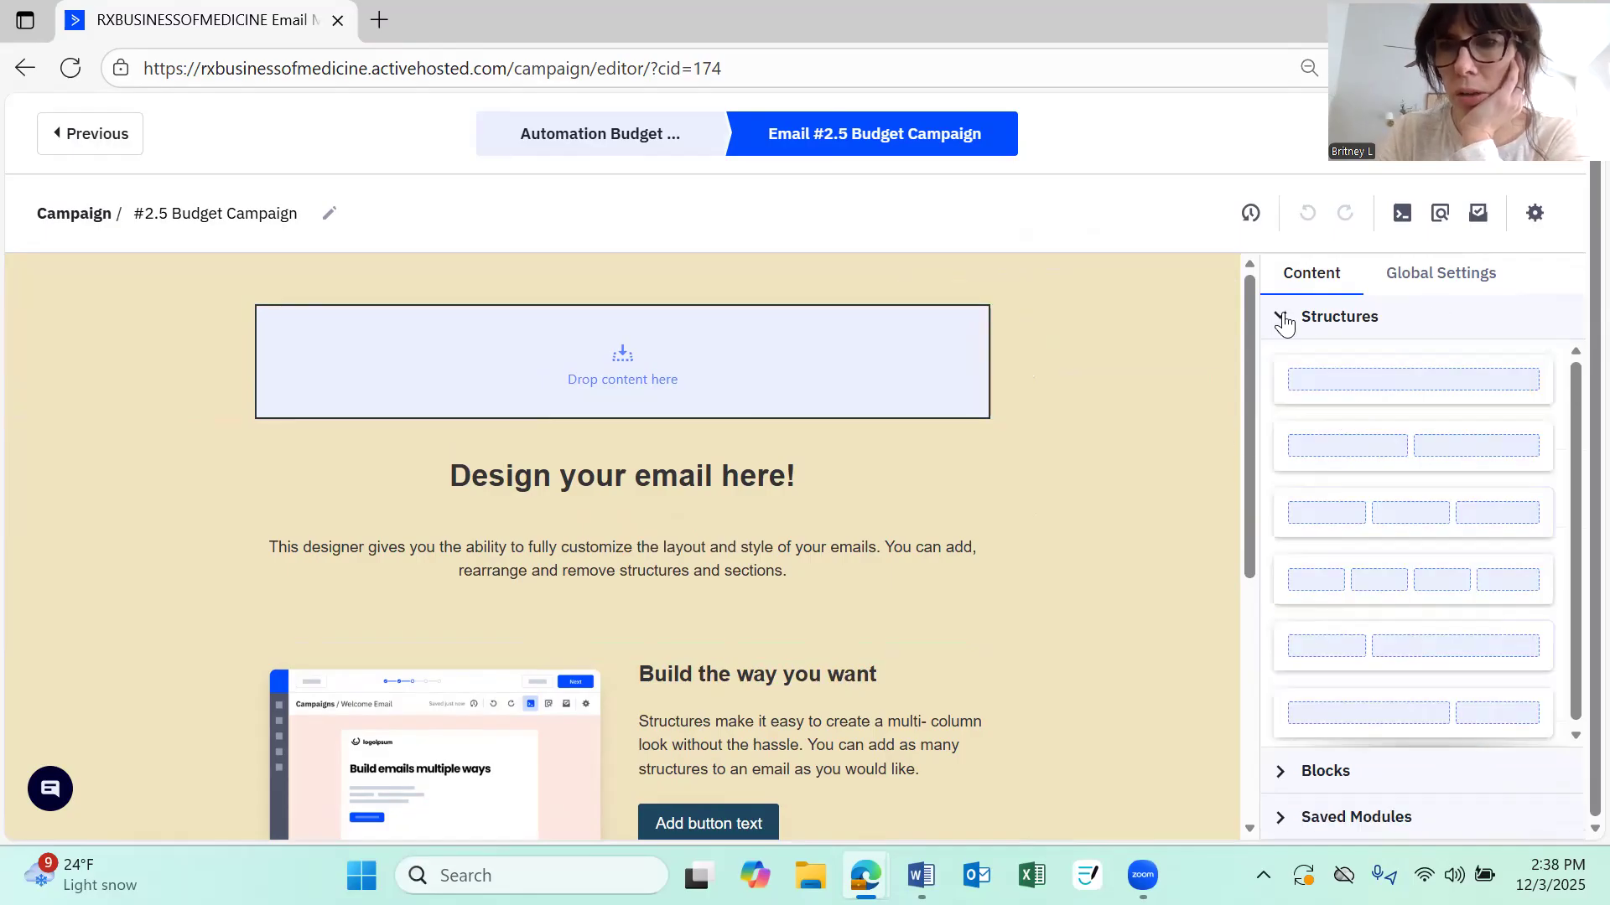
{"action": "left_click", "coordinate": [1331, 323]}
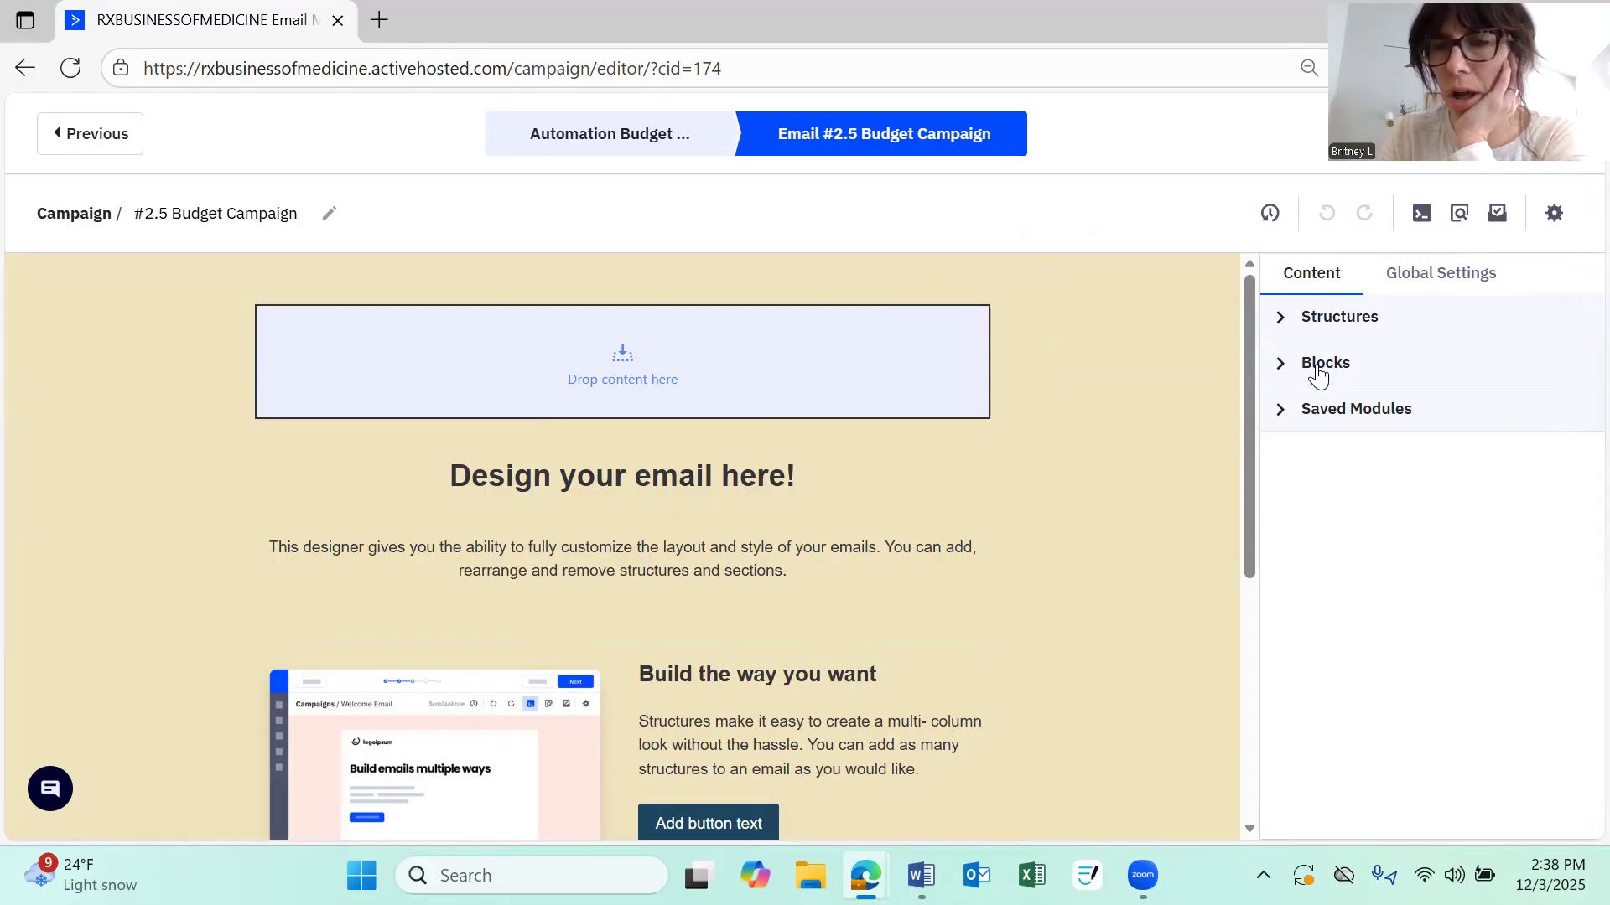
{"action": "left_click", "coordinate": [1291, 419]}
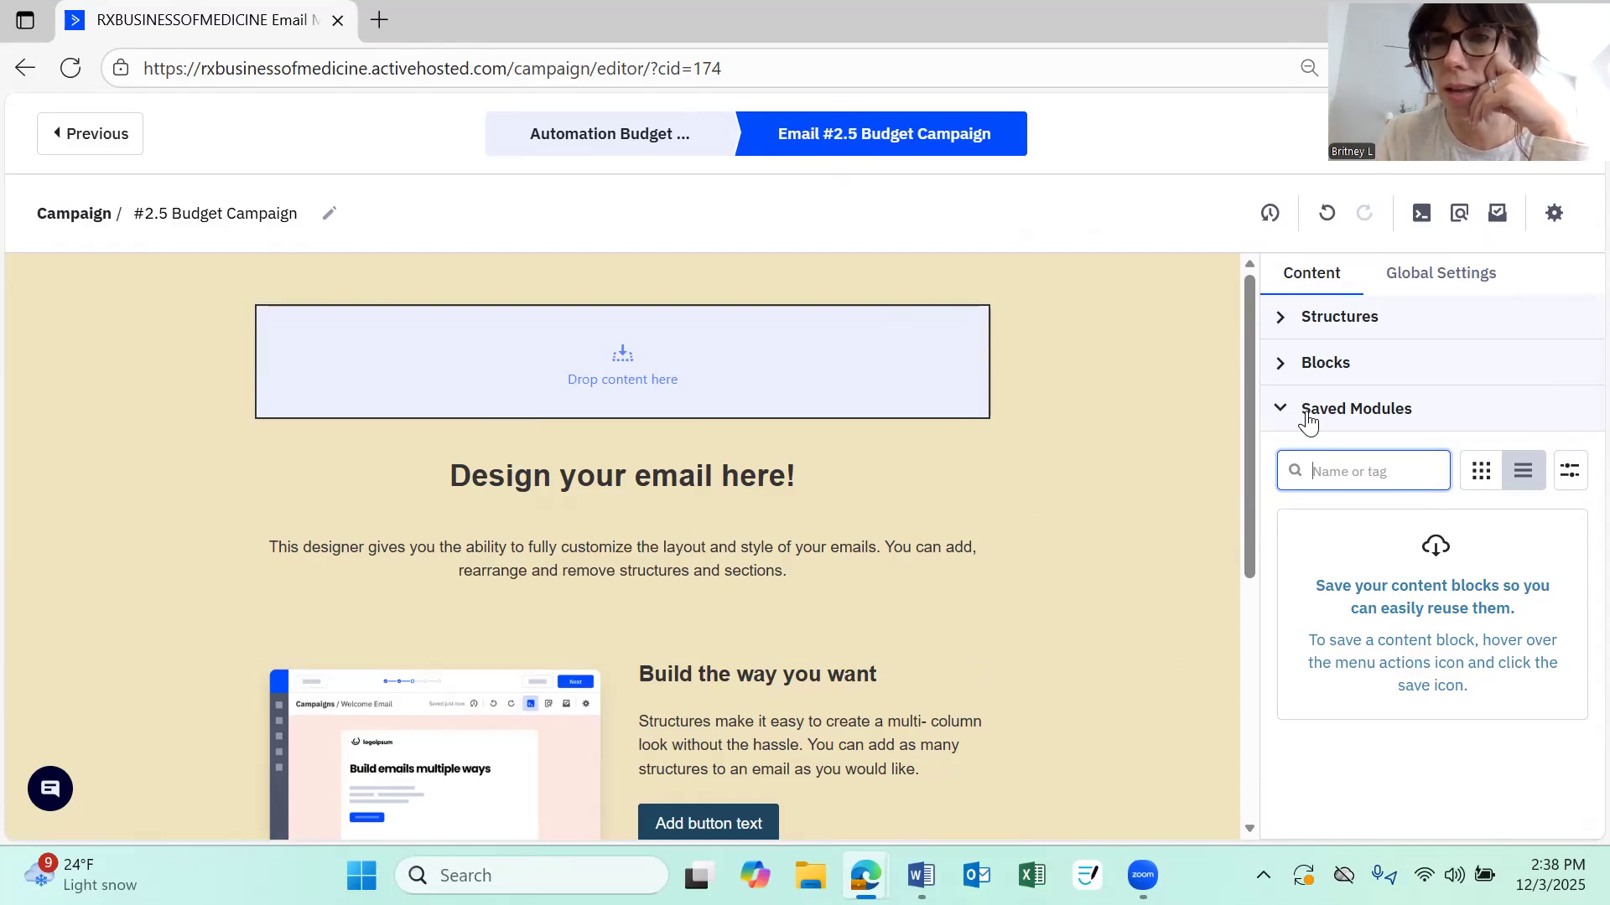
{"action": "left_click", "coordinate": [1313, 420]}
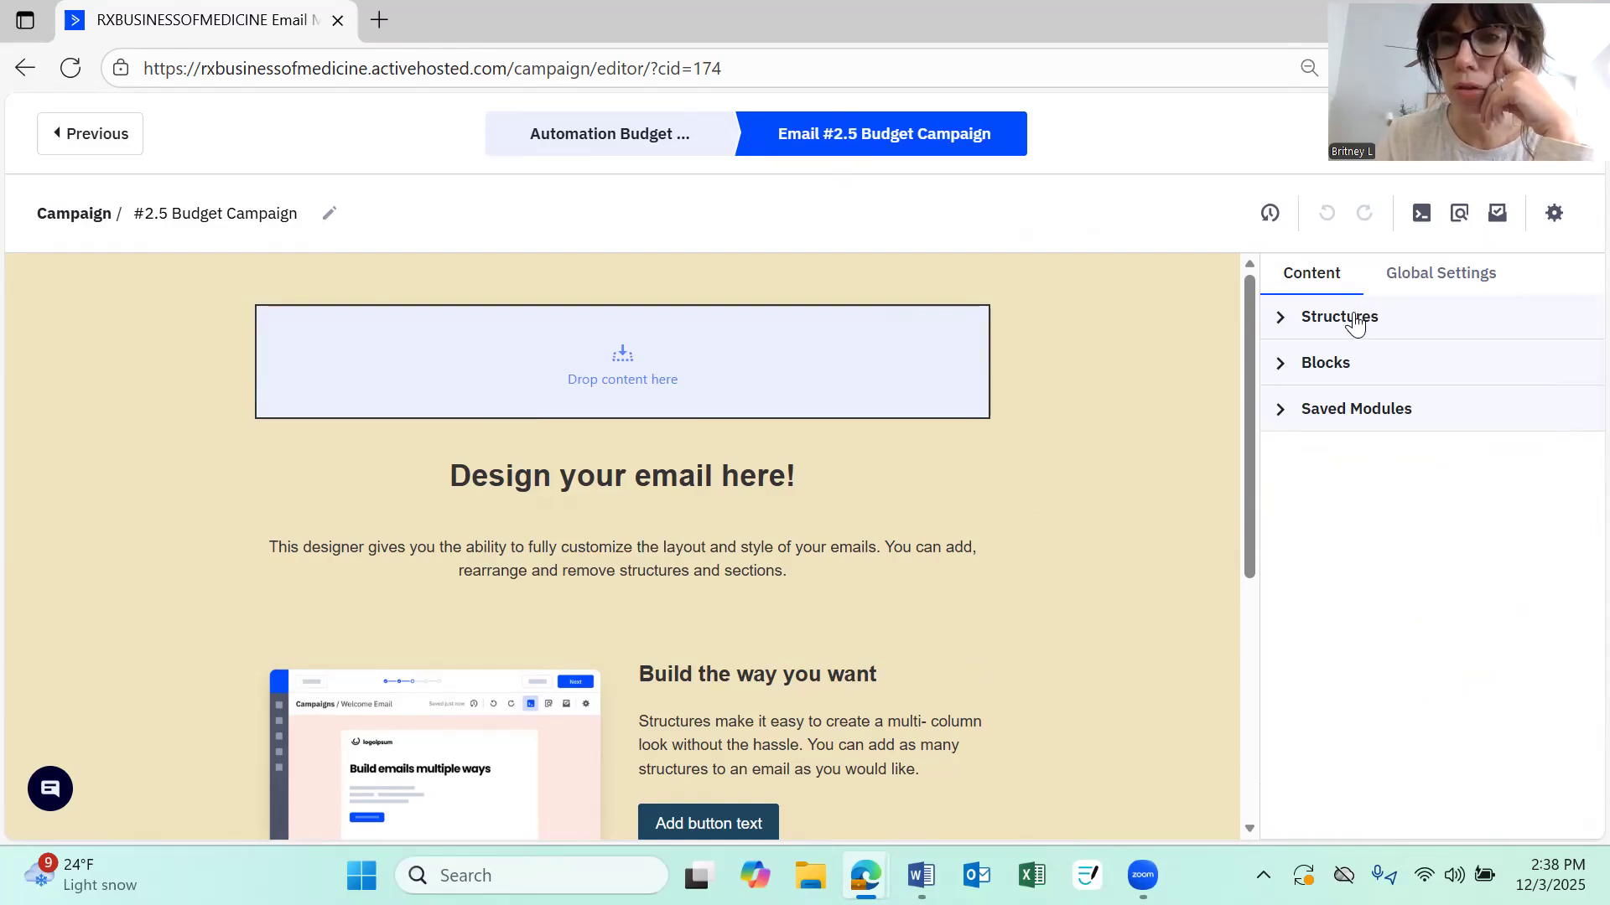
{"action": "left_click", "coordinate": [1356, 325]}
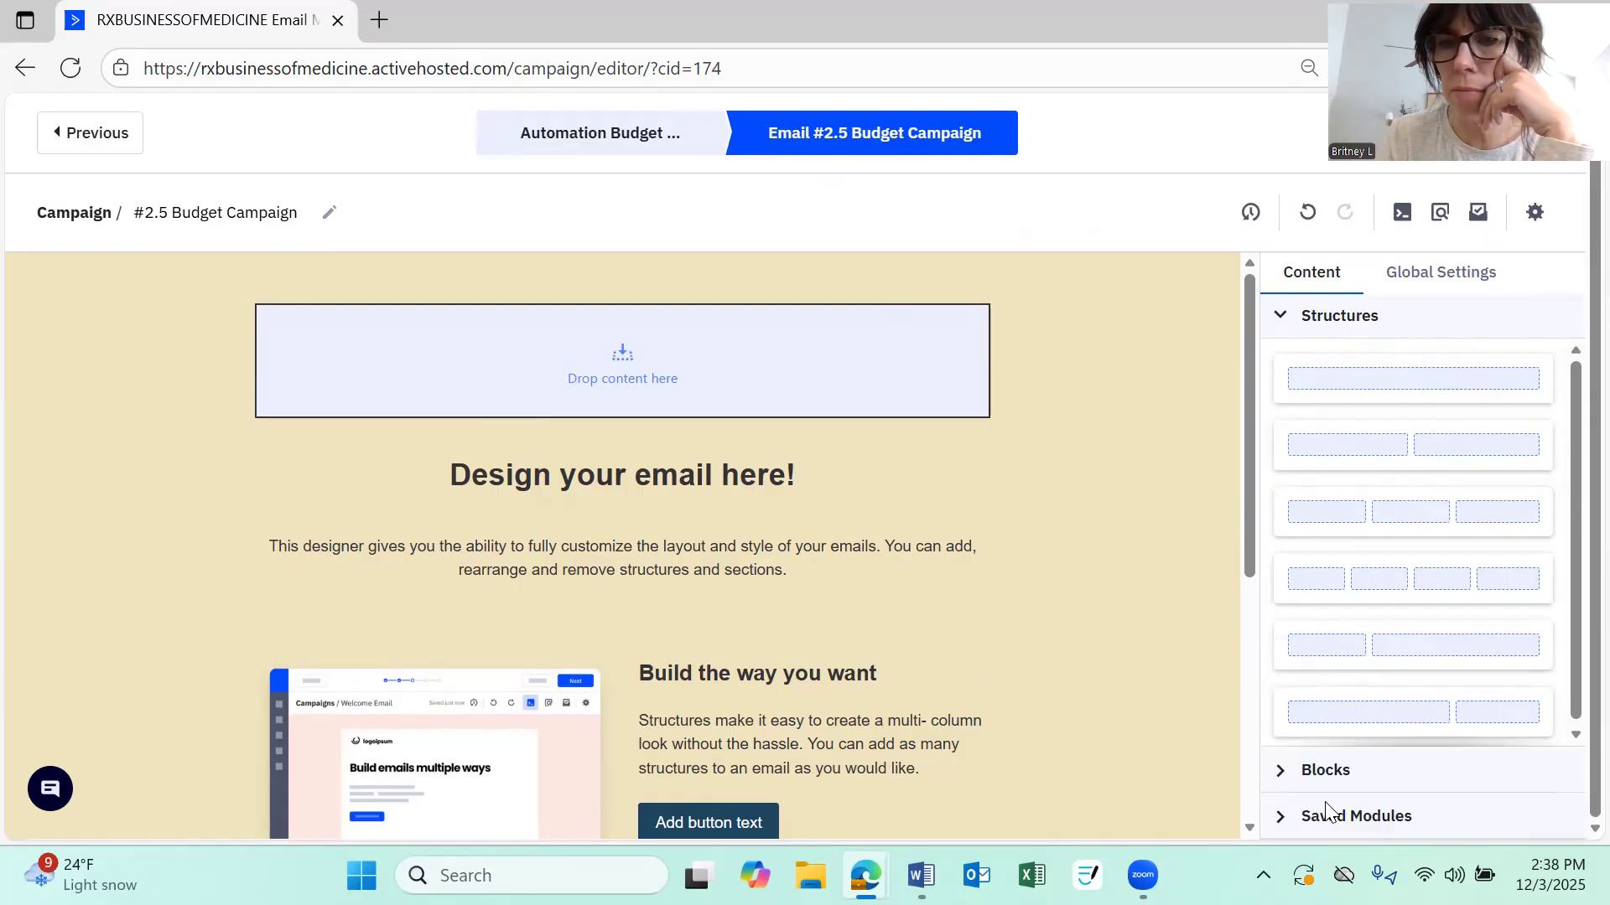
{"action": "left_click", "coordinate": [1332, 782]}
{"action": "scroll", "coordinate": [1323, 539], "scroll_direction": "down", "scroll_amount": 6}
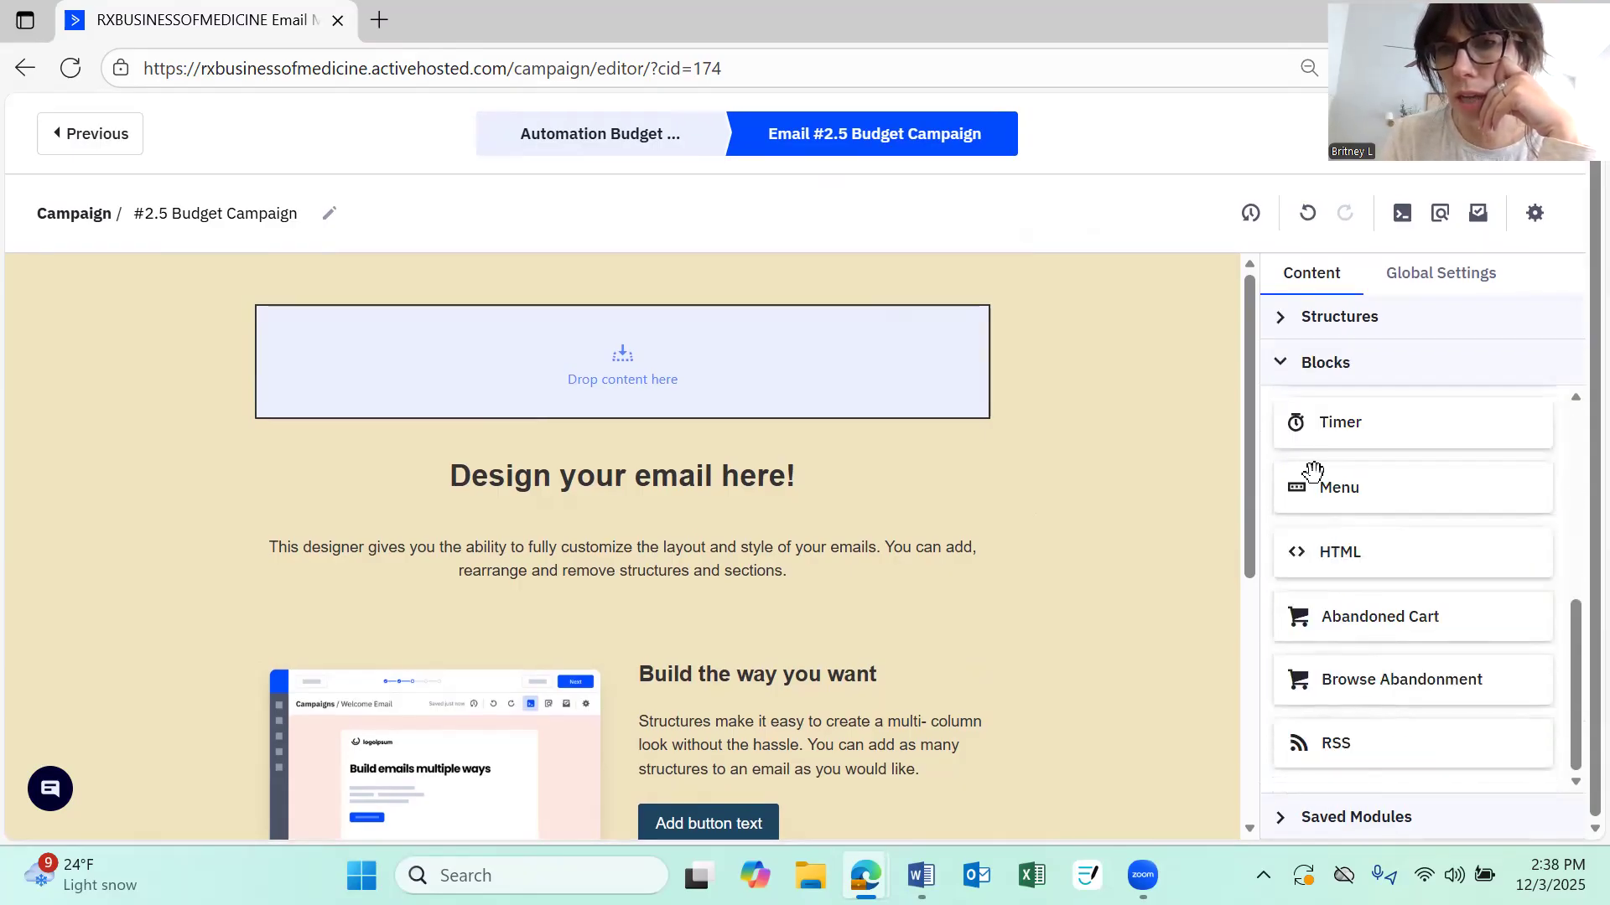
{"action": "scroll", "coordinate": [1316, 479], "scroll_direction": "up", "scroll_amount": 5}
{"action": "scroll", "coordinate": [1315, 474], "scroll_direction": "up", "scroll_amount": 1}
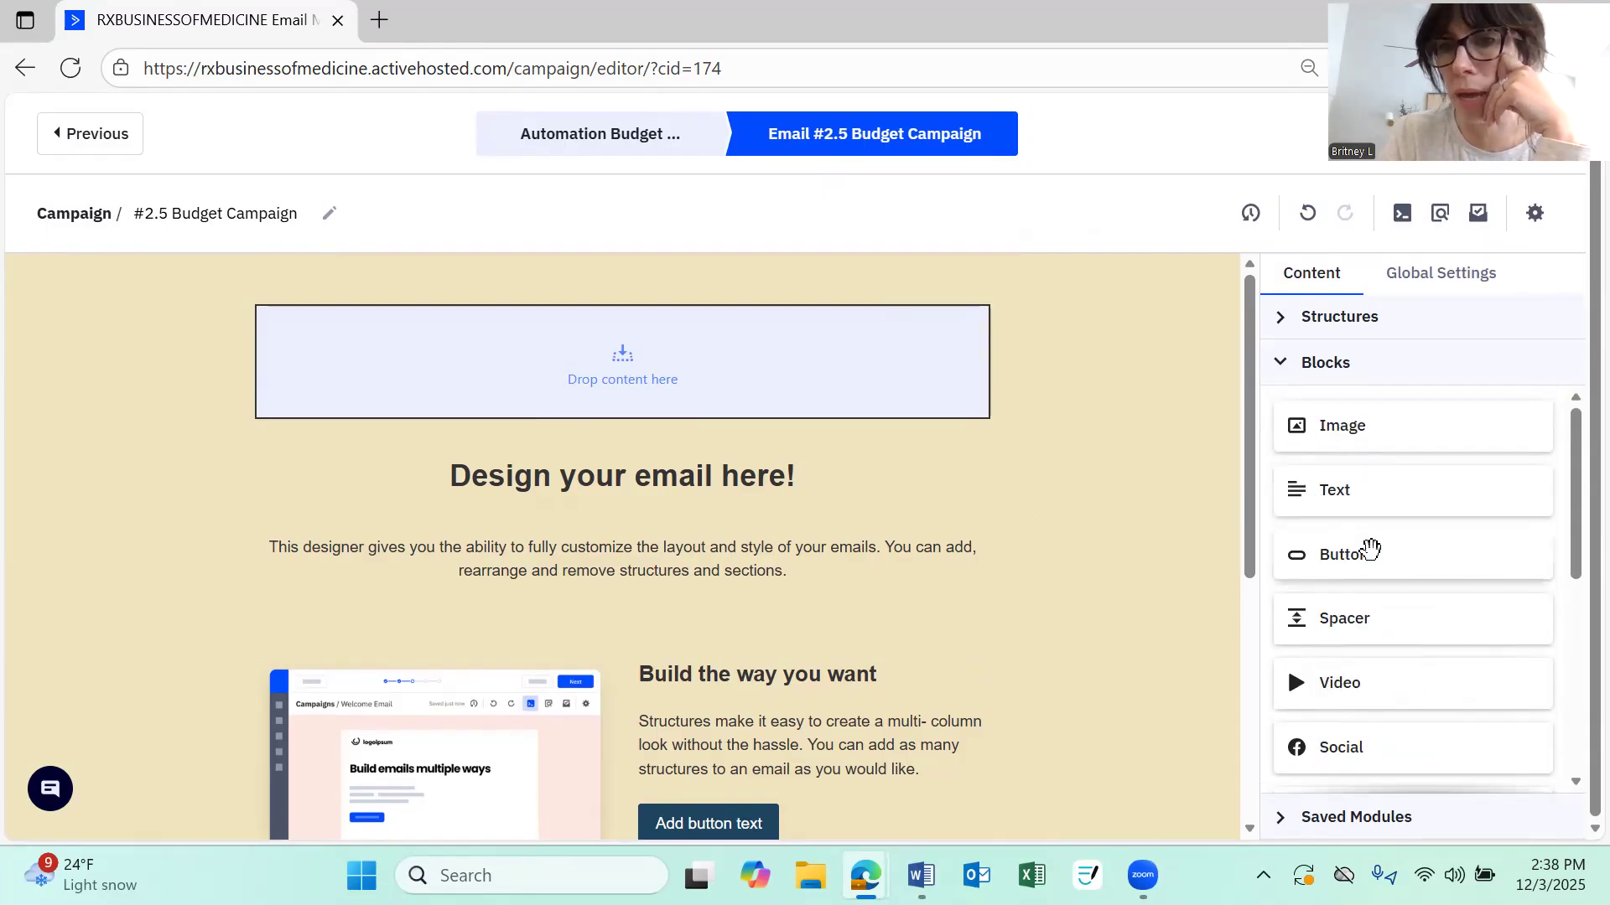
{"action": "scroll", "coordinate": [1324, 581], "scroll_direction": "down", "scroll_amount": 1}
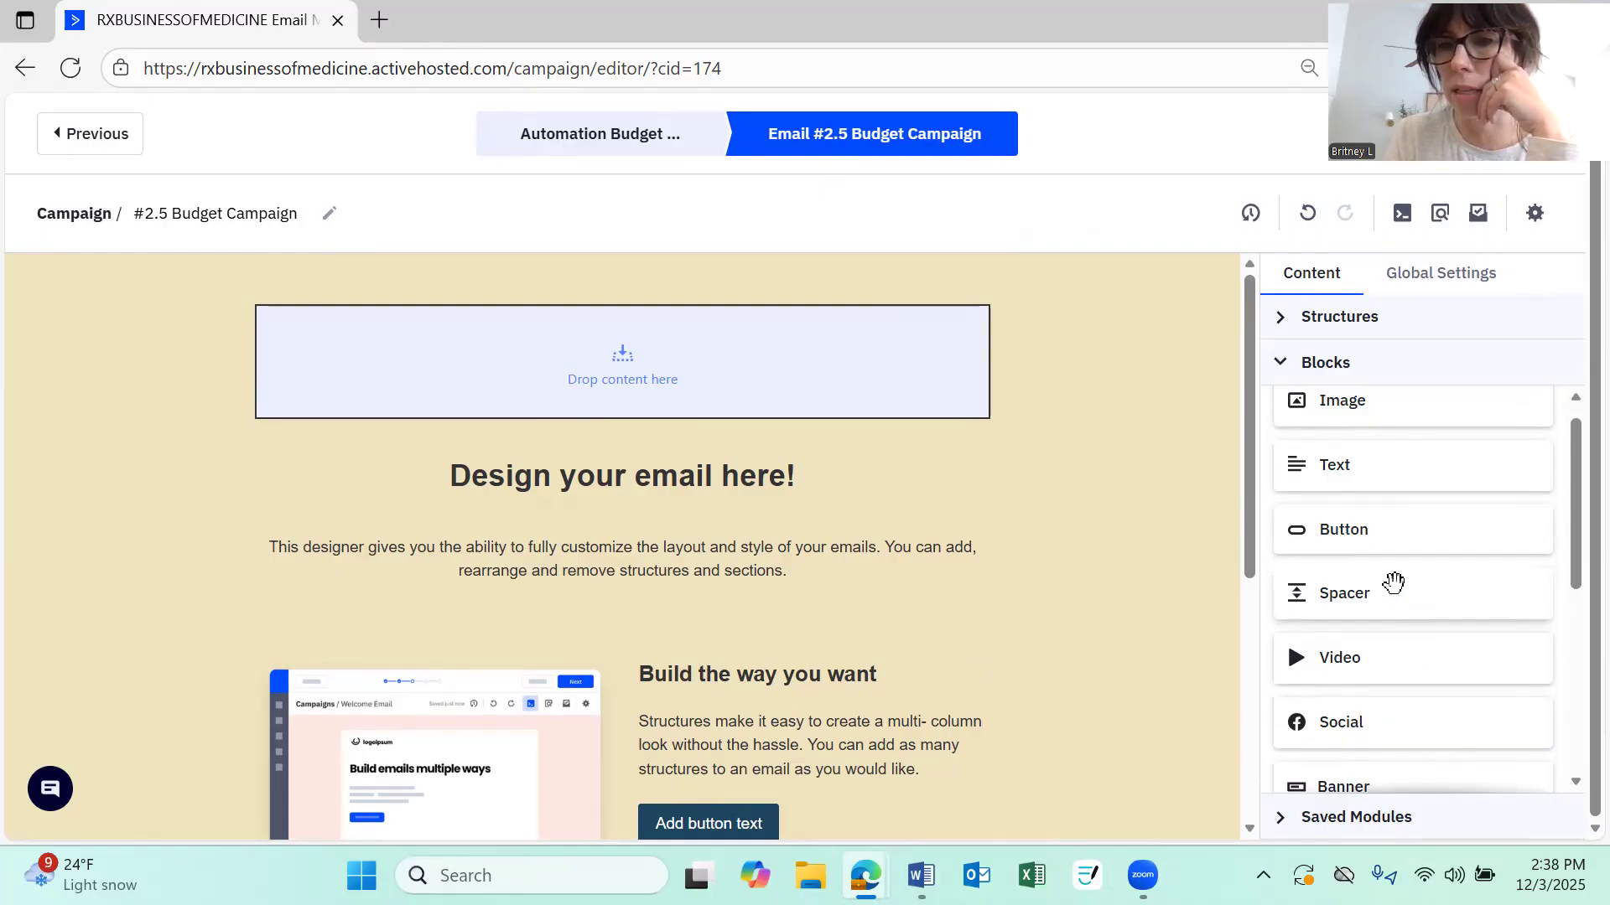
{"action": "scroll", "coordinate": [1394, 582], "scroll_direction": "down", "scroll_amount": 3}
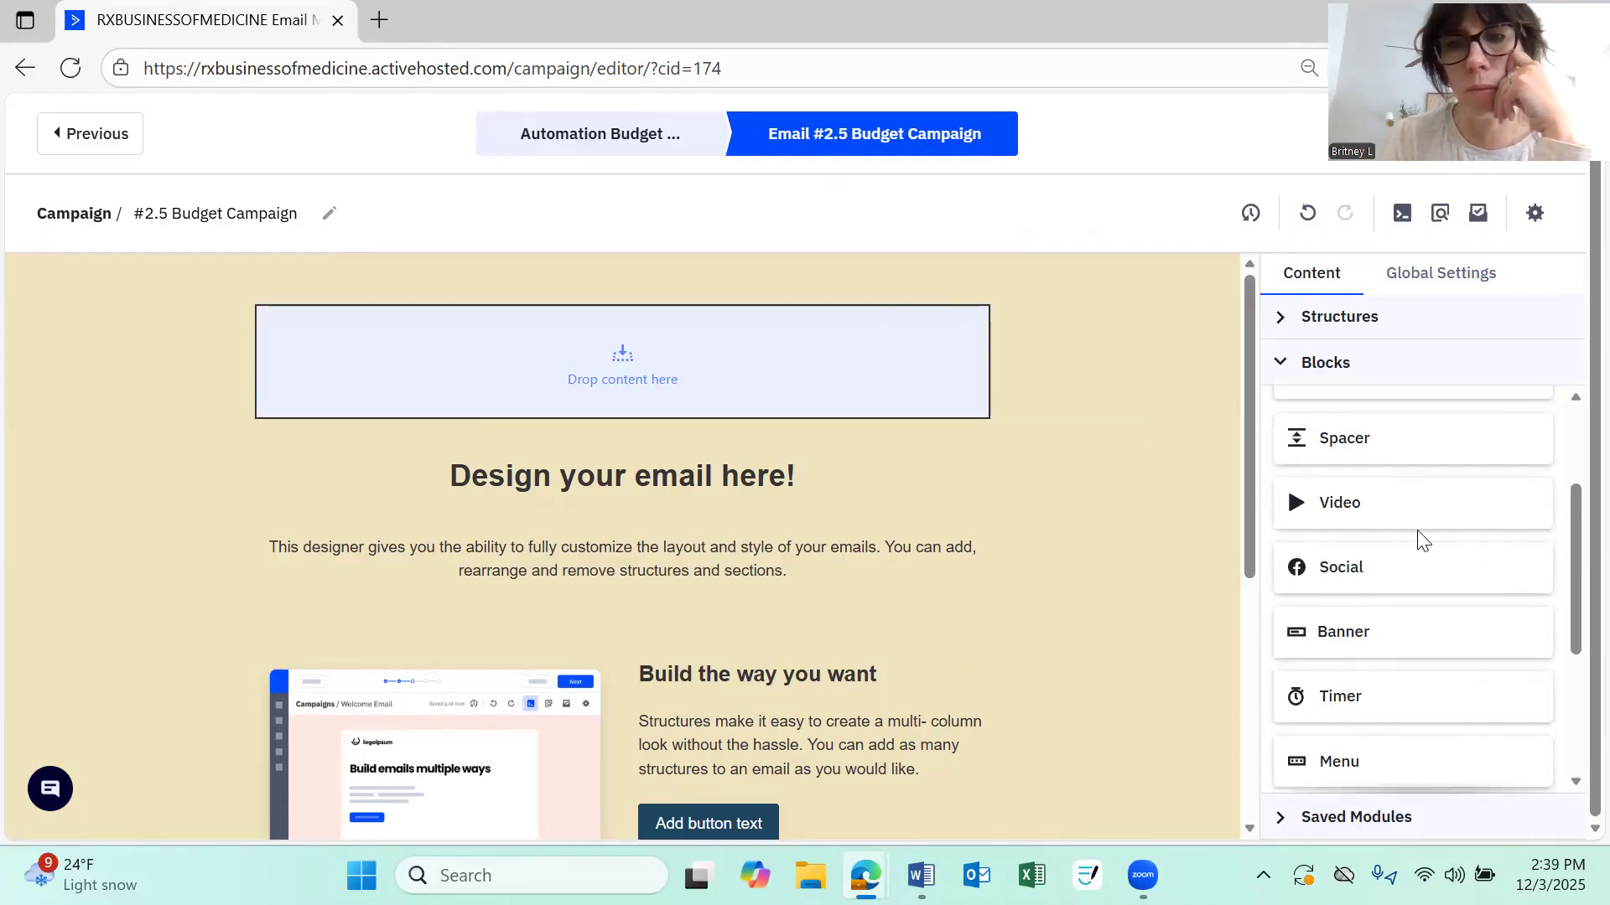
{"action": "scroll", "coordinate": [1383, 583], "scroll_direction": "up", "scroll_amount": 3}
Add a one-column structure below the empty top structure of the email
{"action": "left_click_drag", "start_coordinate": [1351, 424], "coordinate": [1289, 323]}
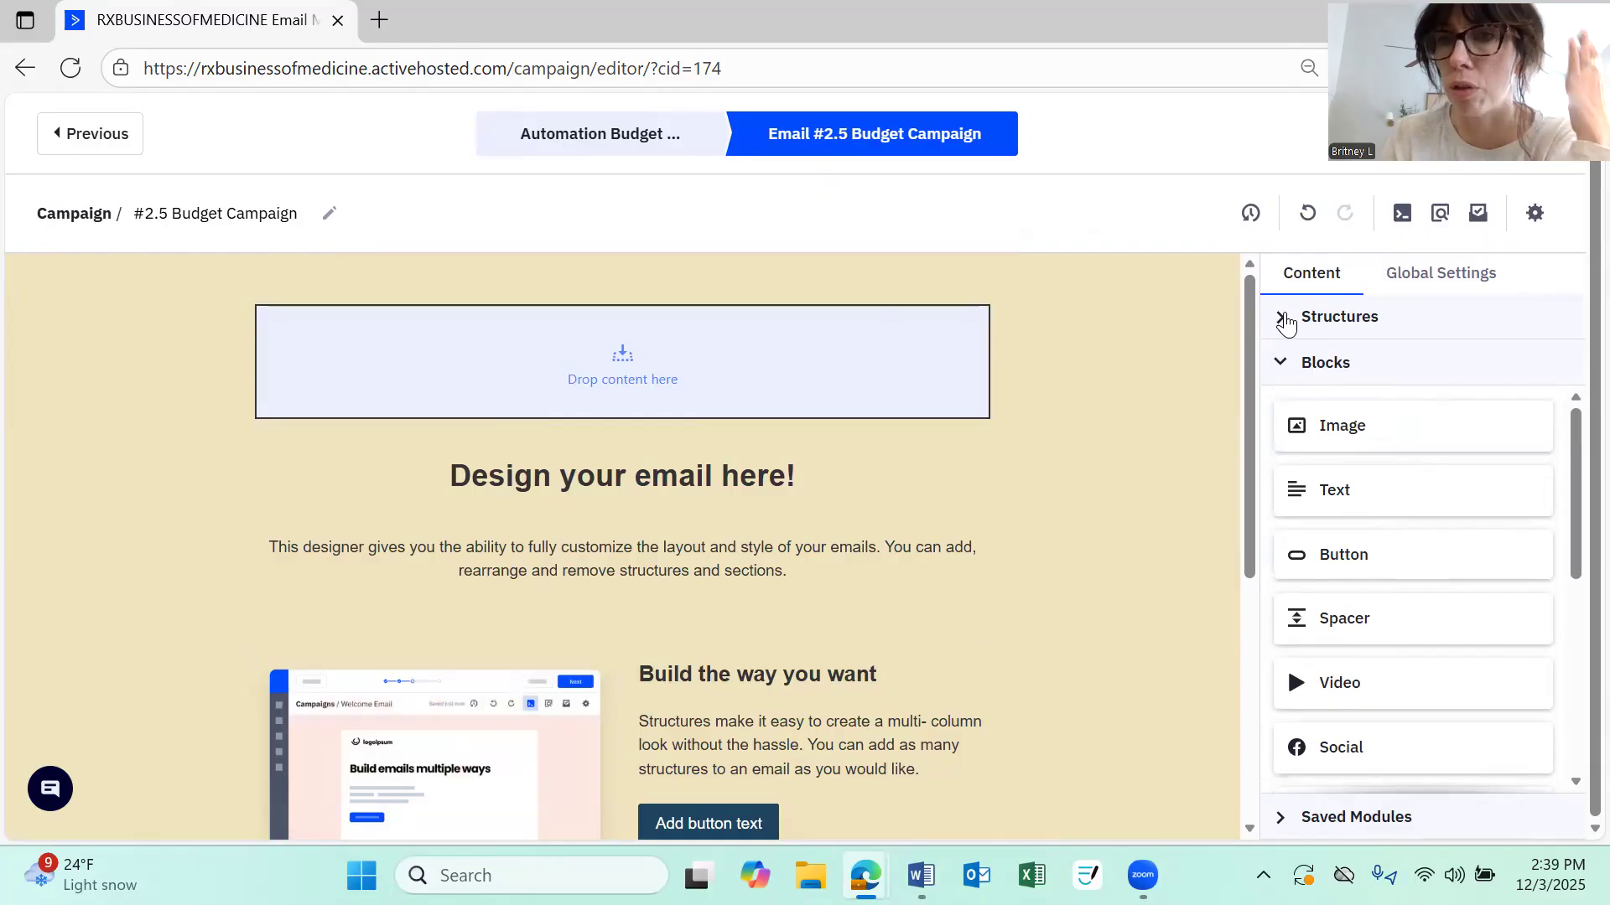
{"action": "left_click", "coordinate": [1286, 320]}
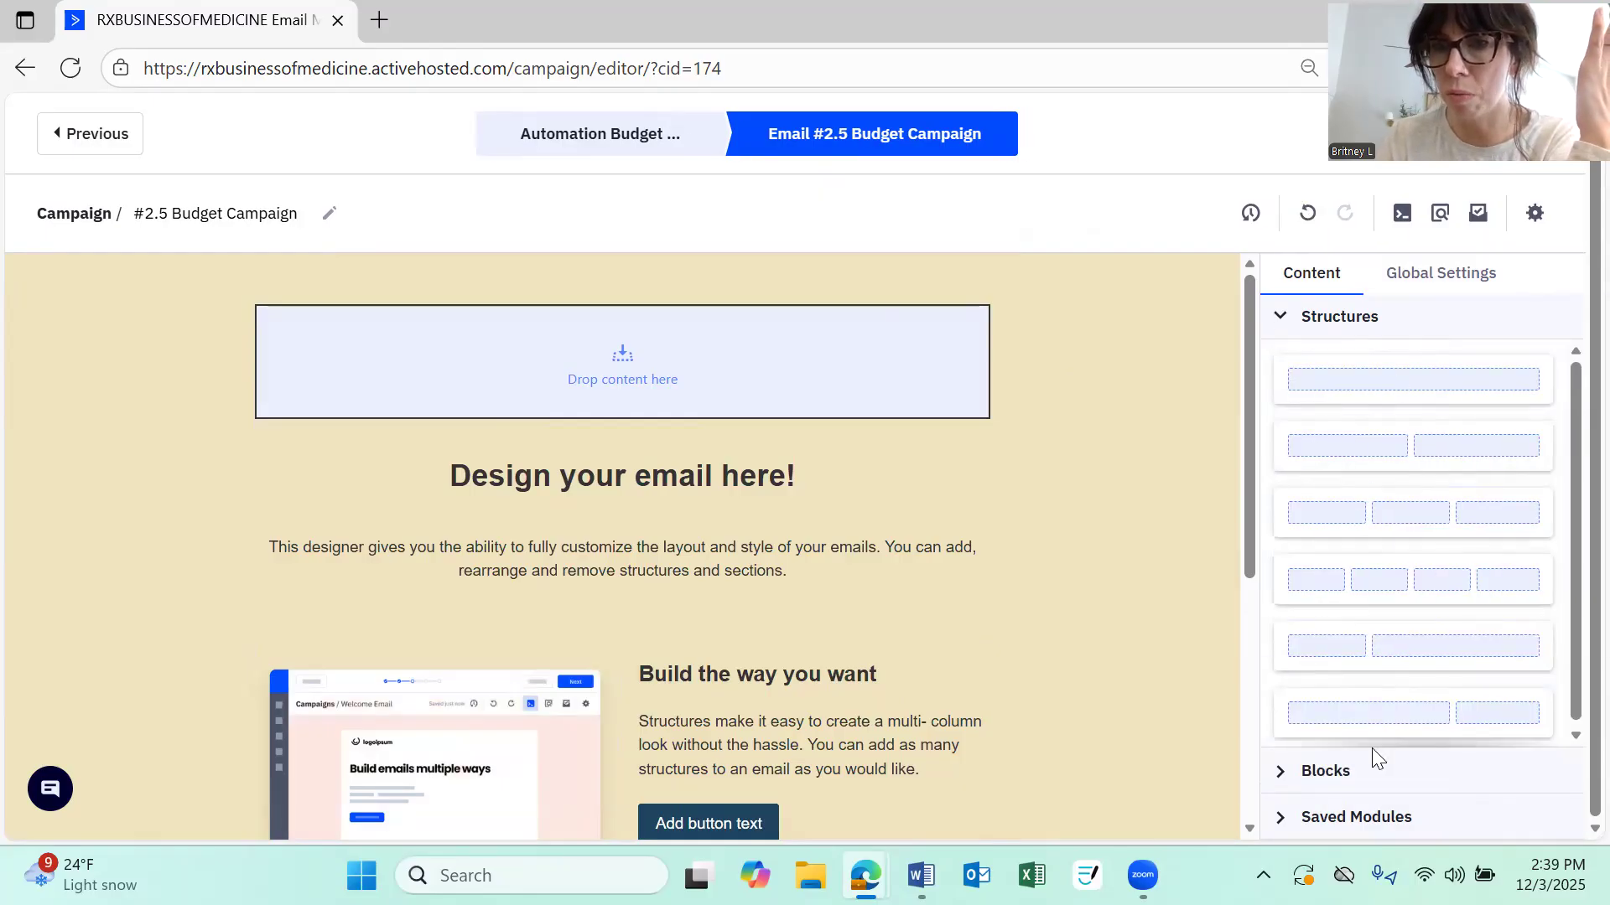
{"action": "left_click_drag", "start_coordinate": [1459, 378], "coordinate": [702, 447]}
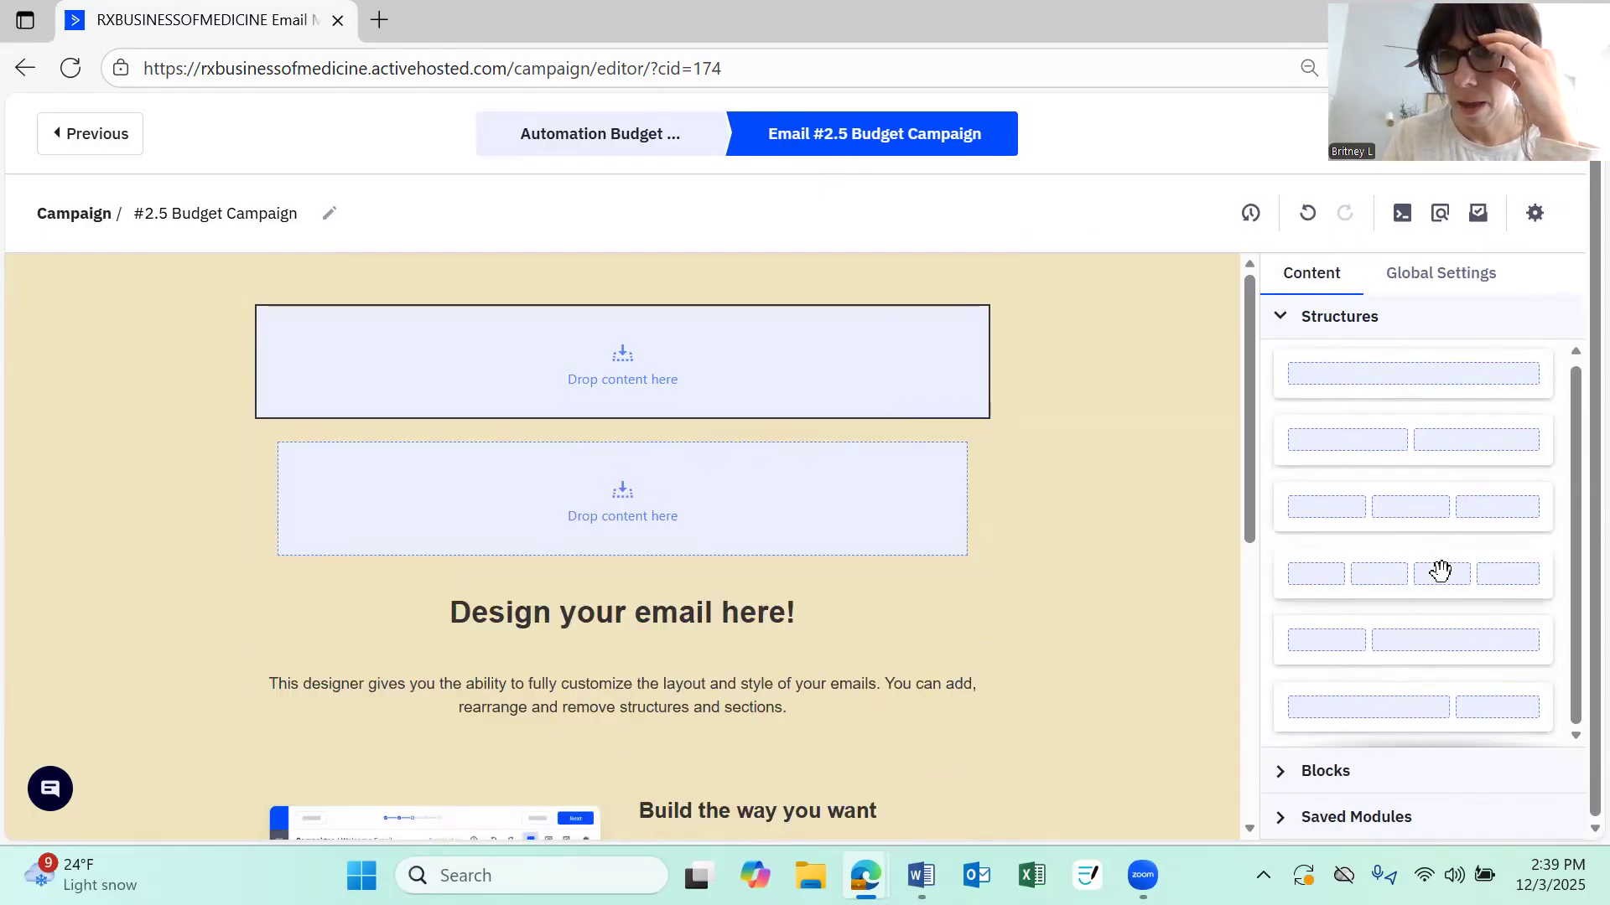
Drop an Image block into the new structure and open its image library without choosing a file
{"action": "left_click", "coordinate": [1305, 771]}
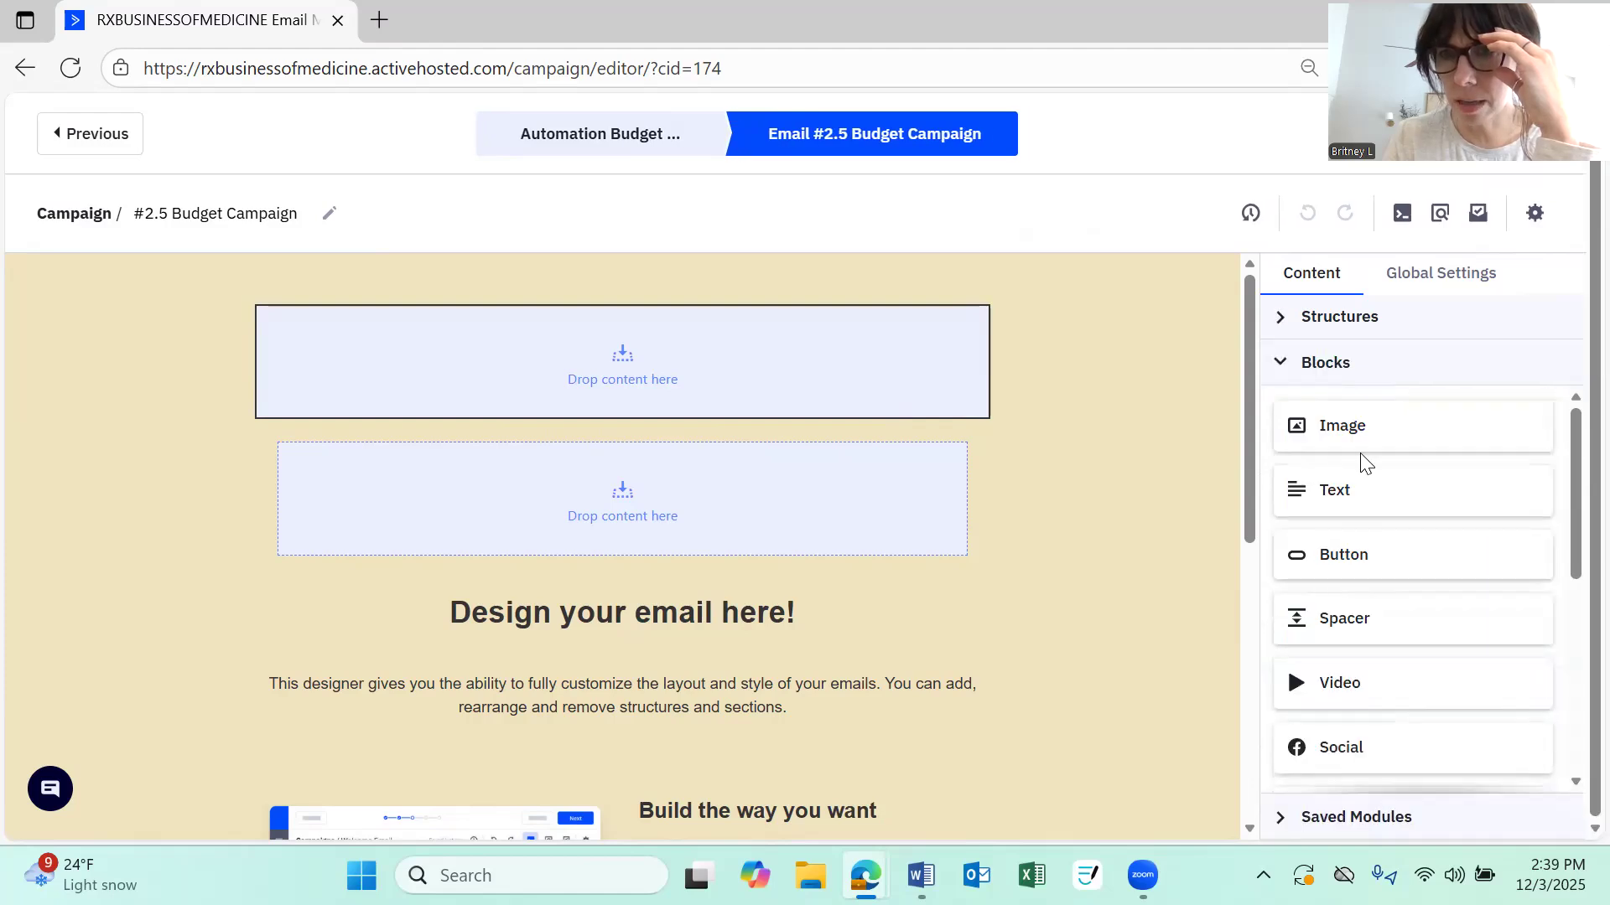
{"action": "mouse_move", "coordinate": [1359, 429]}
{"action": "left_mouse_down"}
{"action": "mouse_move", "coordinate": [1347, 450]}
{"action": "mouse_move", "coordinate": [618, 445]}
{"action": "mouse_move", "coordinate": [555, 510]}
{"action": "mouse_move", "coordinate": [689, 474]}
{"action": "left_mouse_up"}
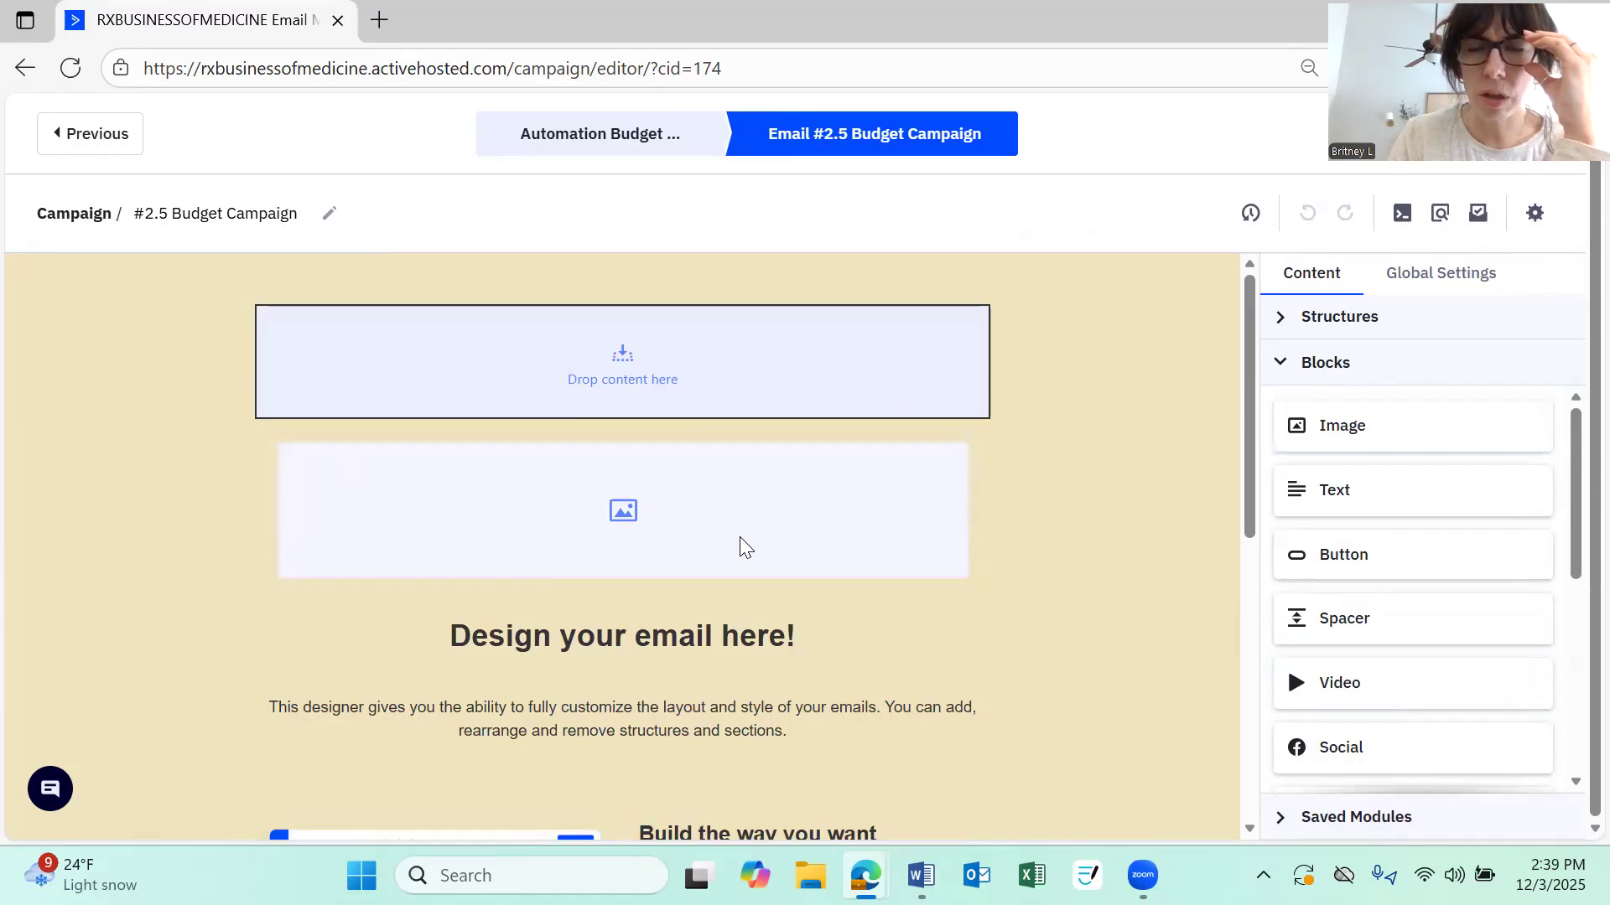
{"action": "left_click", "coordinate": [619, 503]}
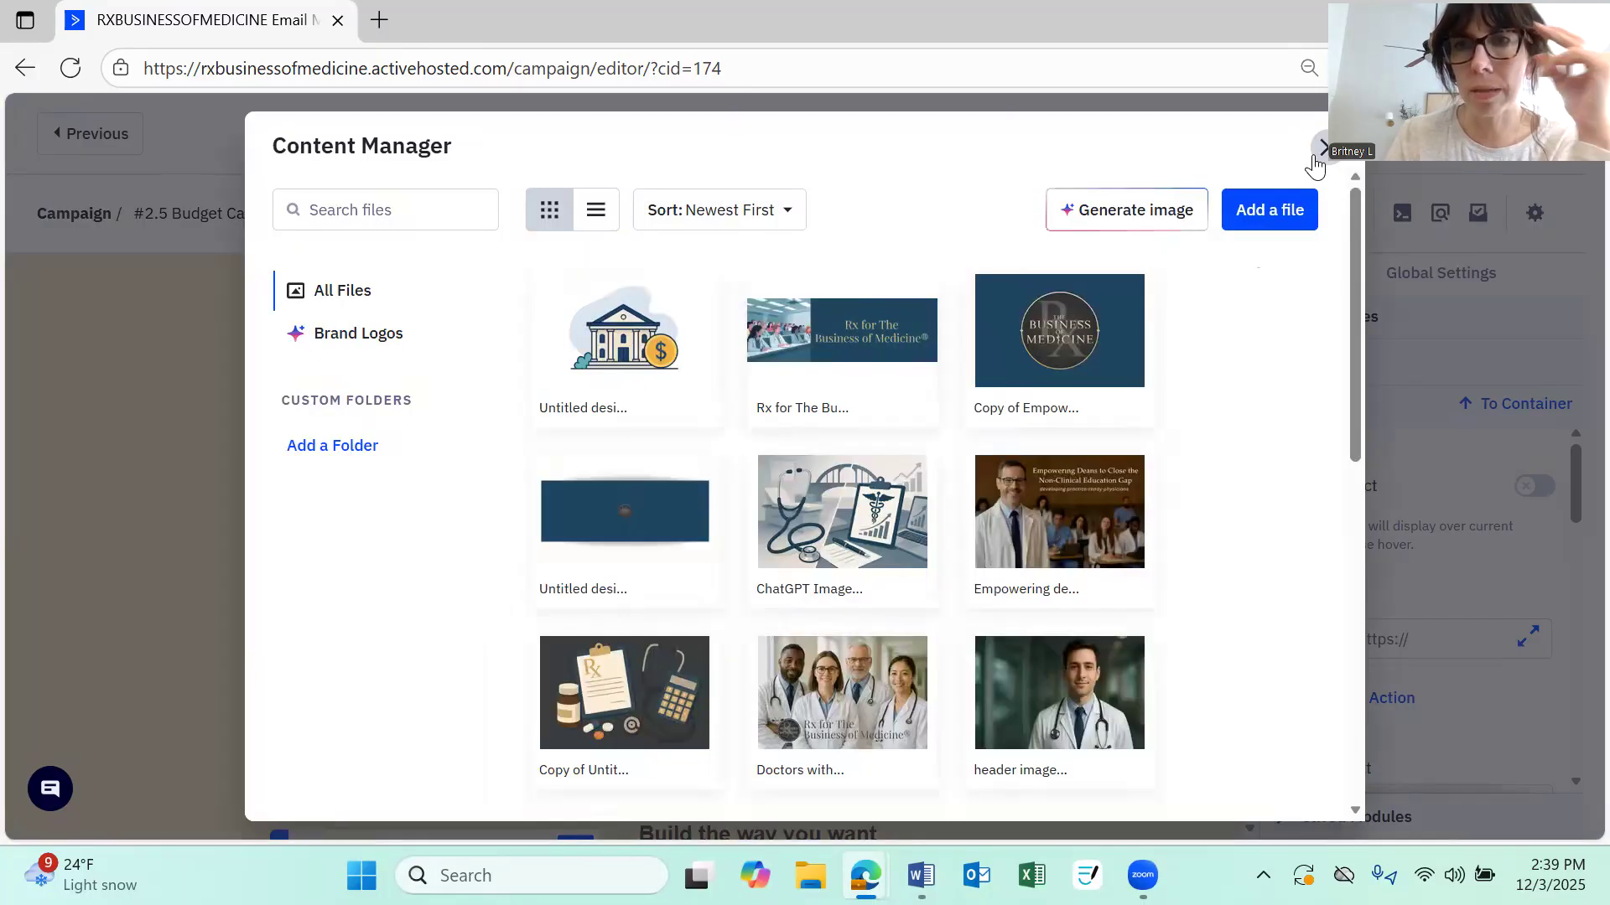
{"action": "left_click", "coordinate": [1315, 156]}
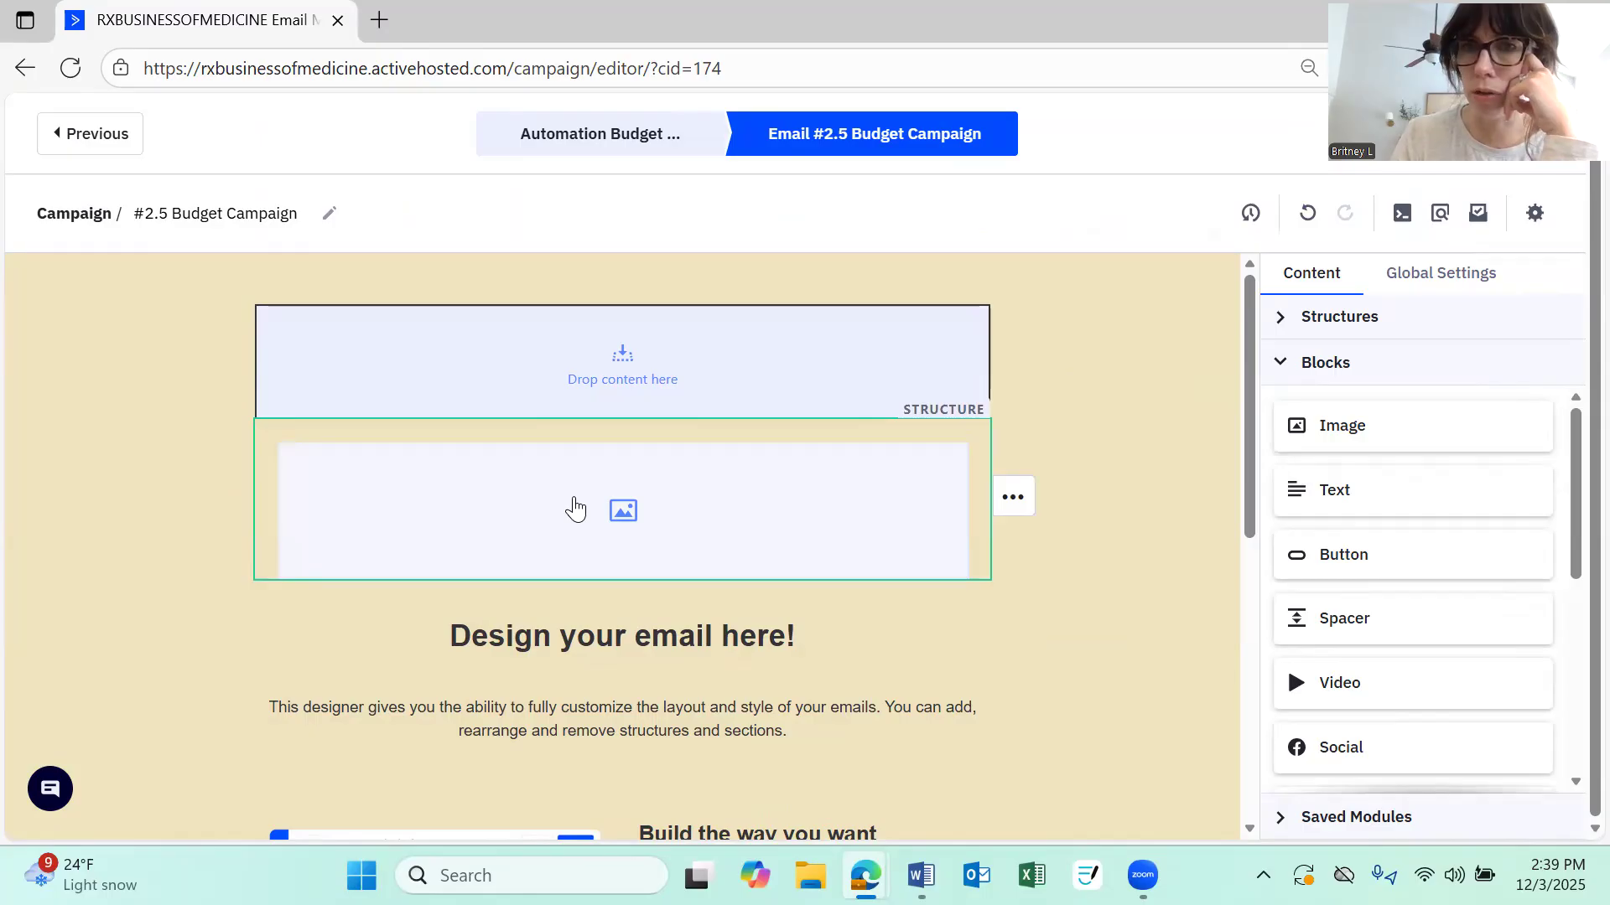
Insert the "Rx for The Business of Medicine" banner image from the content library into the Image block
{"action": "left_click", "coordinate": [575, 508]}
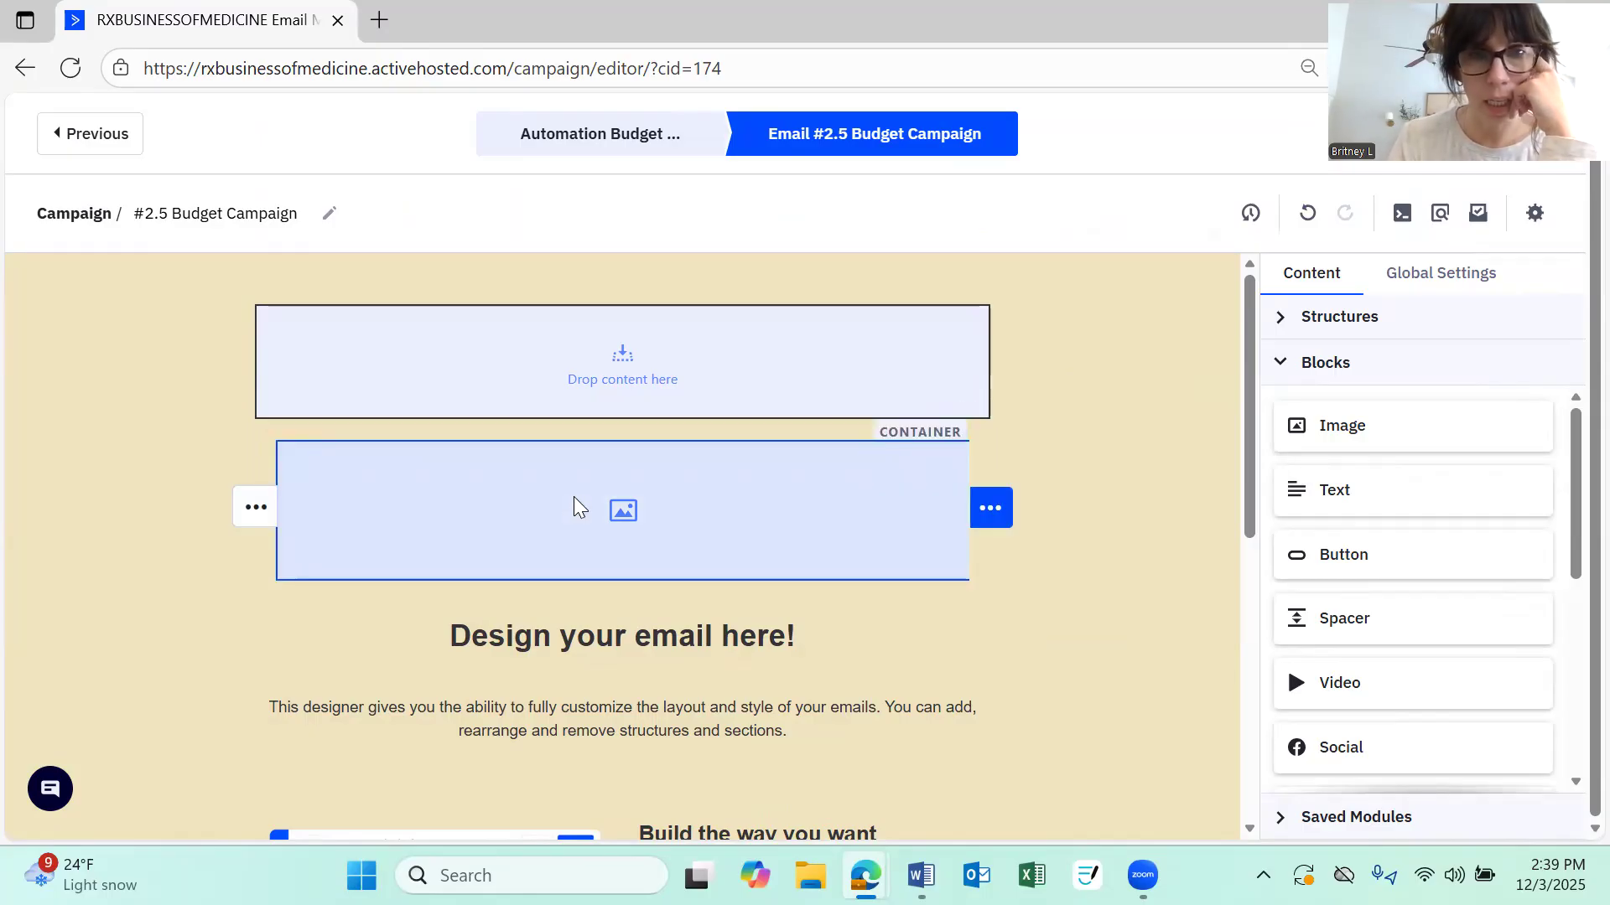
{"action": "left_click", "coordinate": [575, 508]}
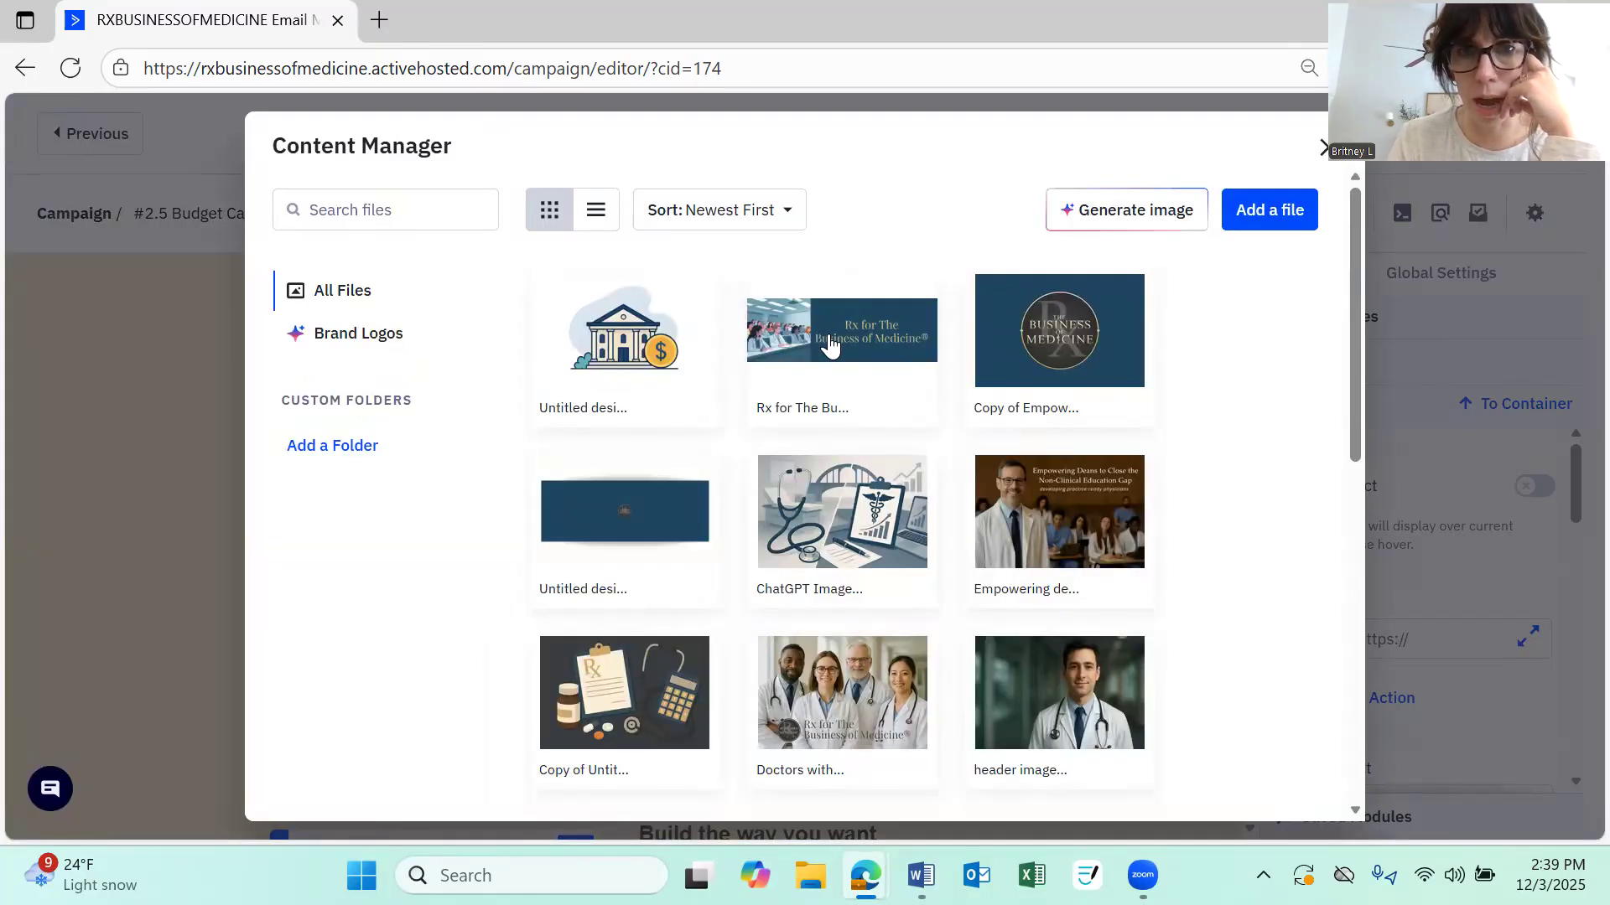
{"action": "mouse_move", "coordinate": [866, 310]}
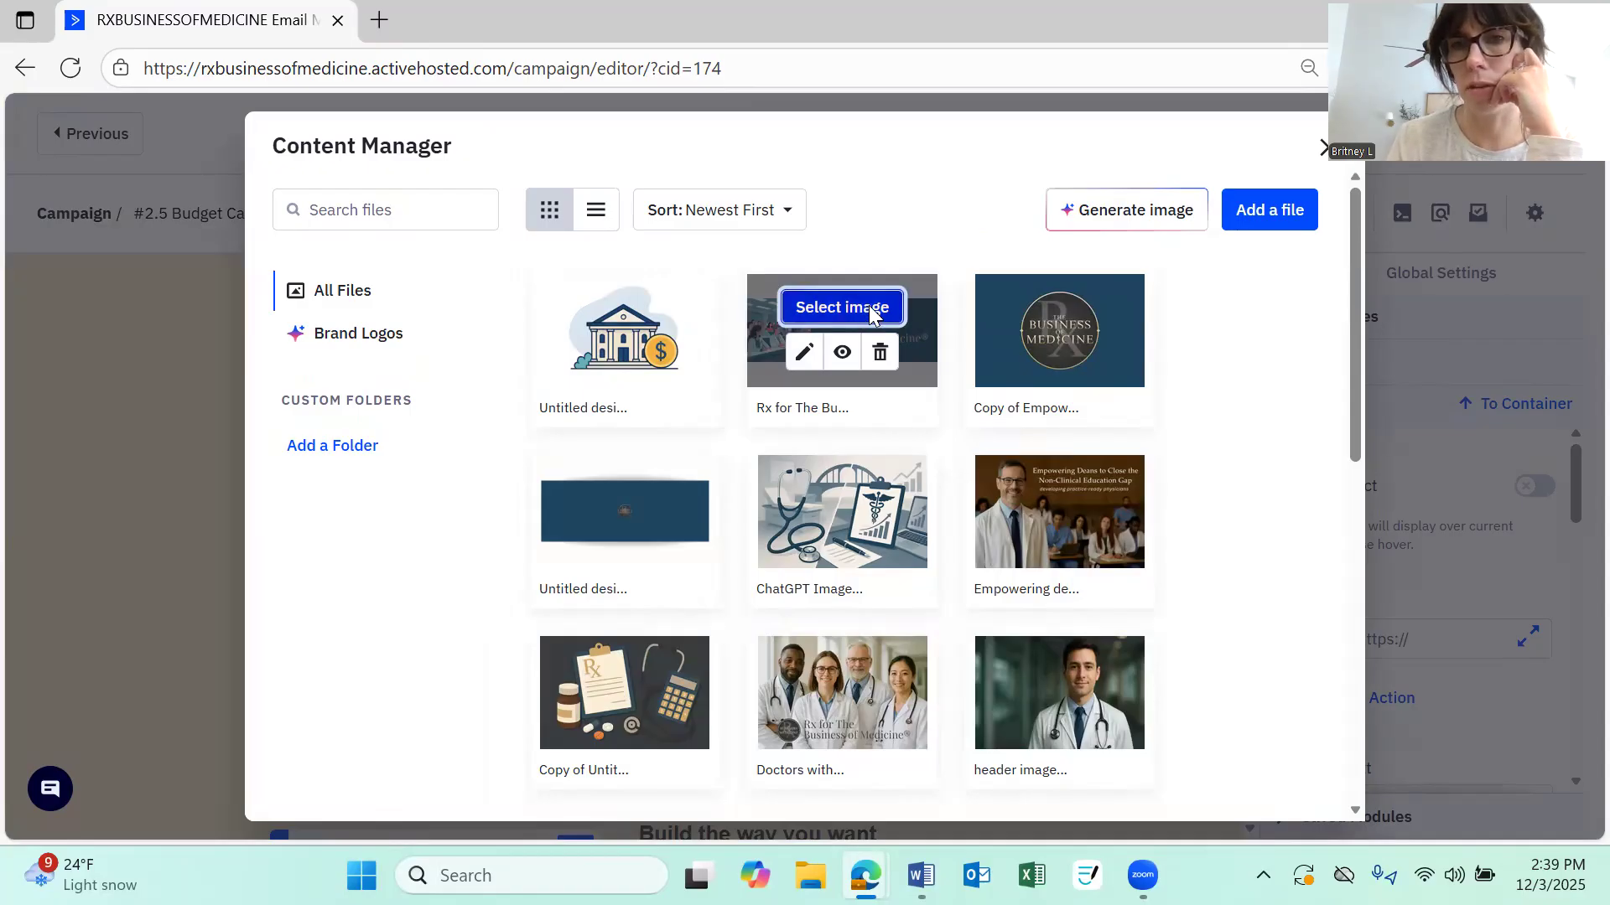
{"action": "left_click", "coordinate": [868, 309]}
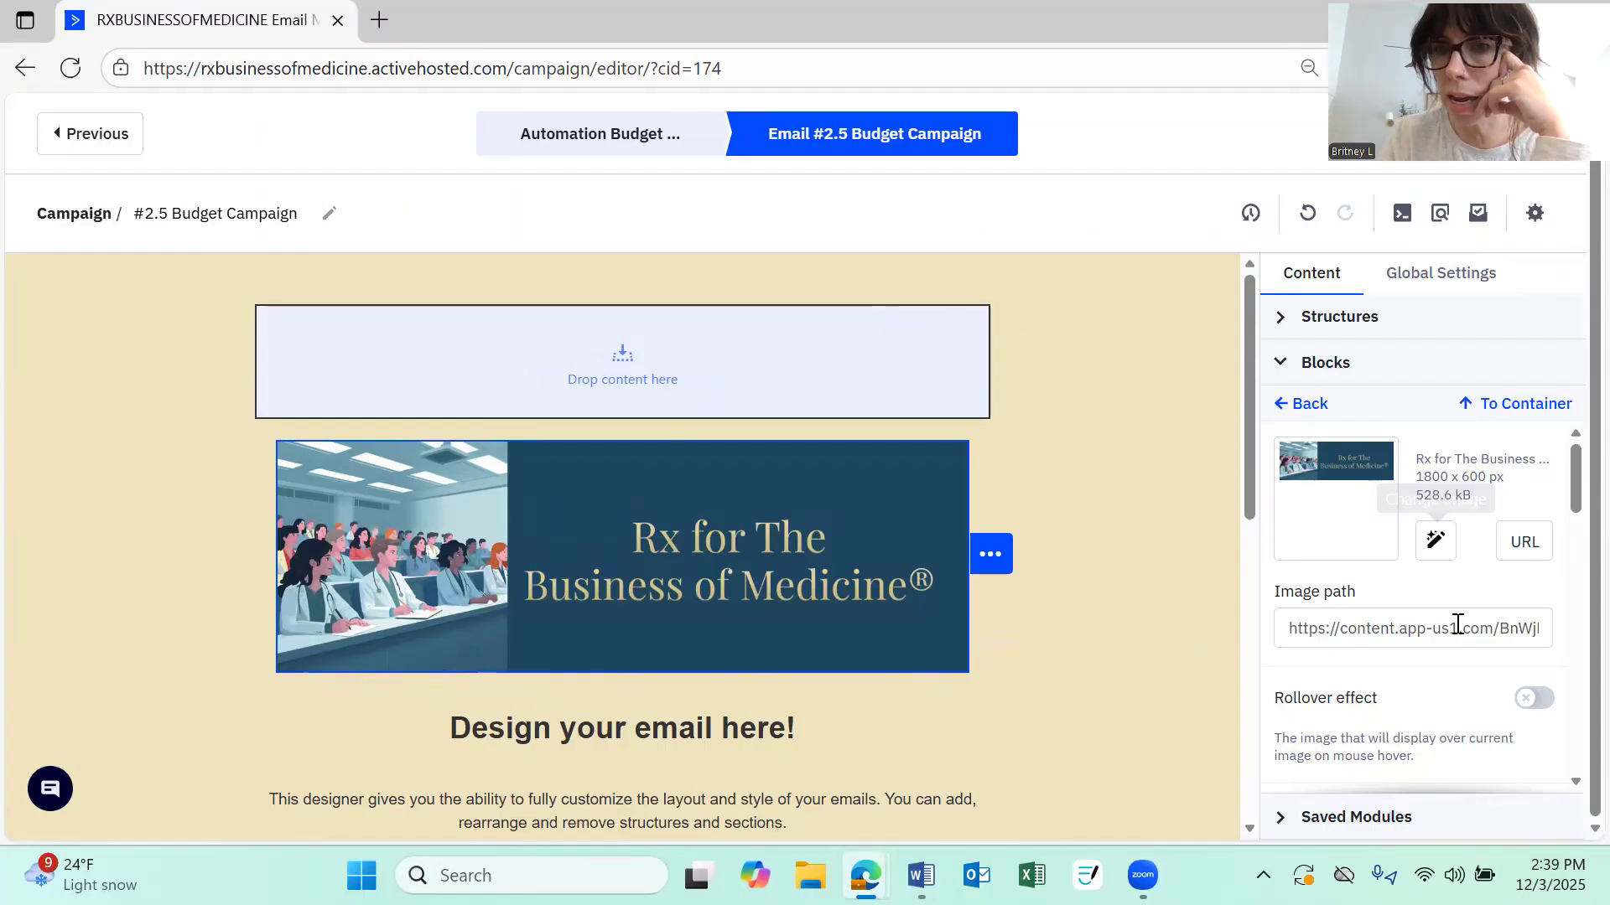
Left-align the banner image and reduce its width to 570 px
{"action": "scroll", "coordinate": [1456, 629], "scroll_direction": "down", "scroll_amount": 1}
{"action": "scroll", "coordinate": [1450, 596], "scroll_direction": "down", "scroll_amount": 3}
{"action": "scroll", "coordinate": [1449, 592], "scroll_direction": "down", "scroll_amount": 2}
{"action": "scroll", "coordinate": [1450, 592], "scroll_direction": "up", "scroll_amount": 2}
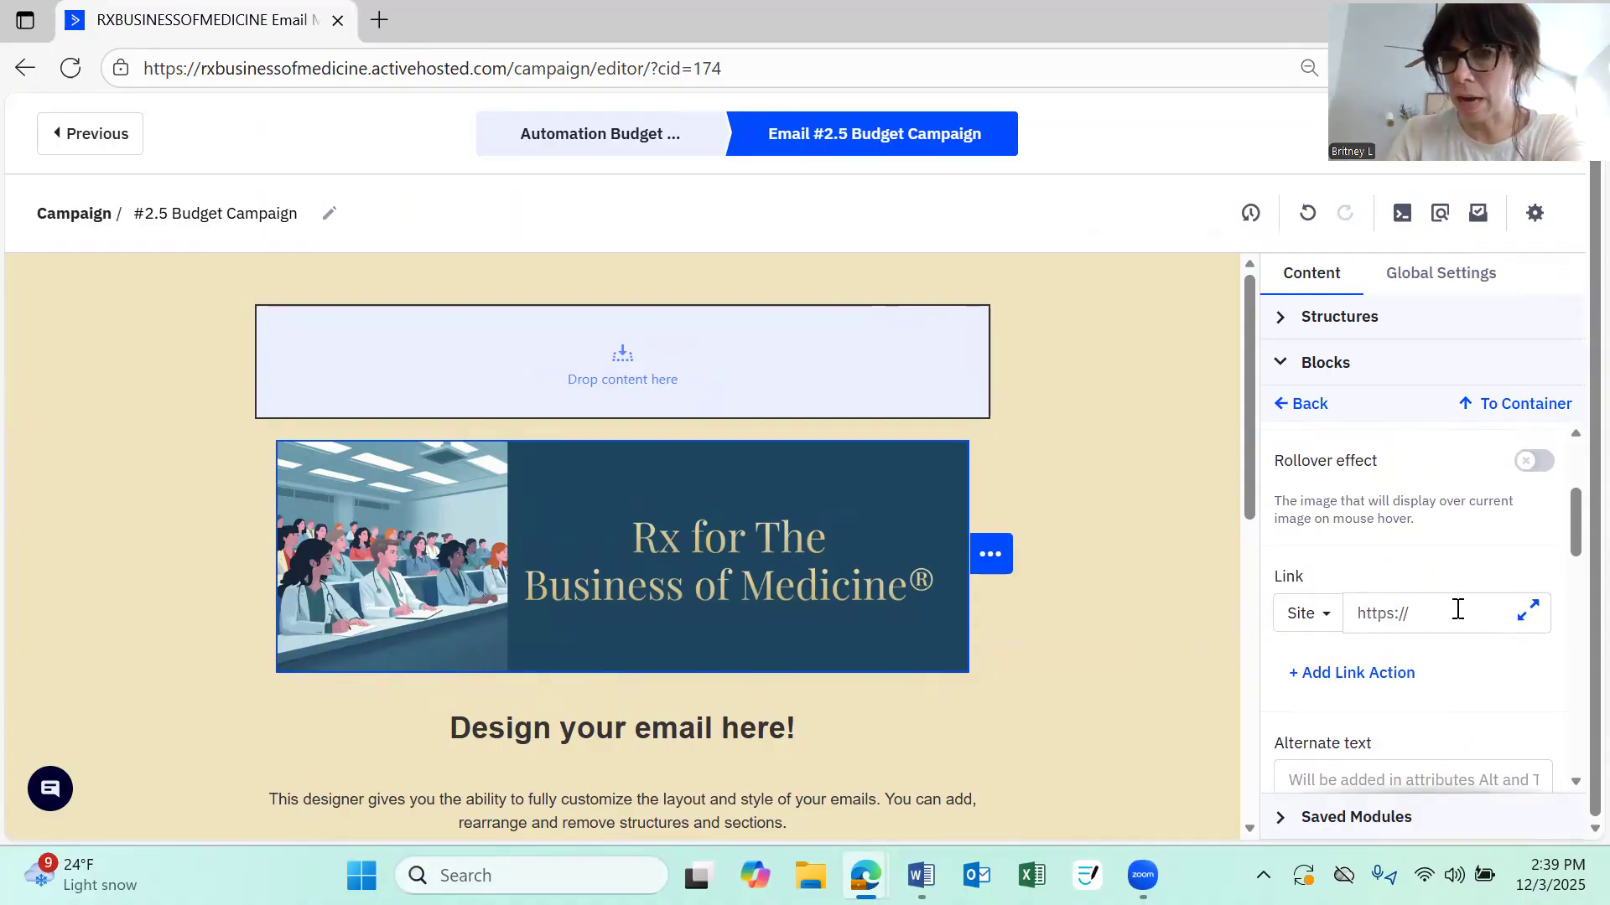
{"action": "left_click", "coordinate": [1463, 615]}
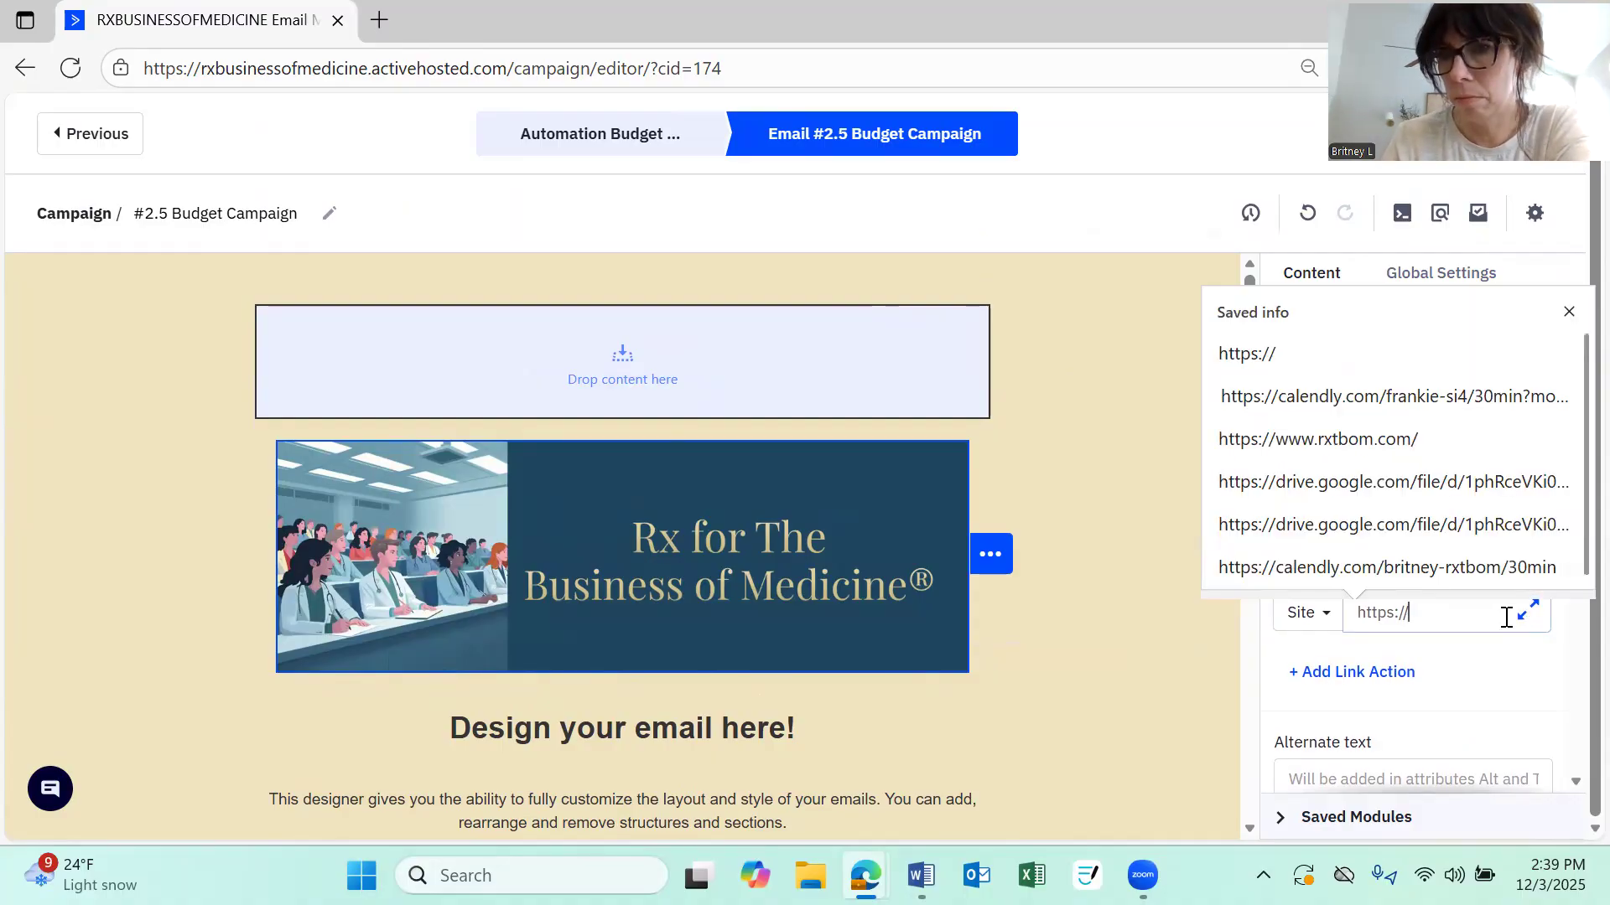
{"action": "scroll", "coordinate": [1495, 654], "scroll_direction": "down", "scroll_amount": 3}
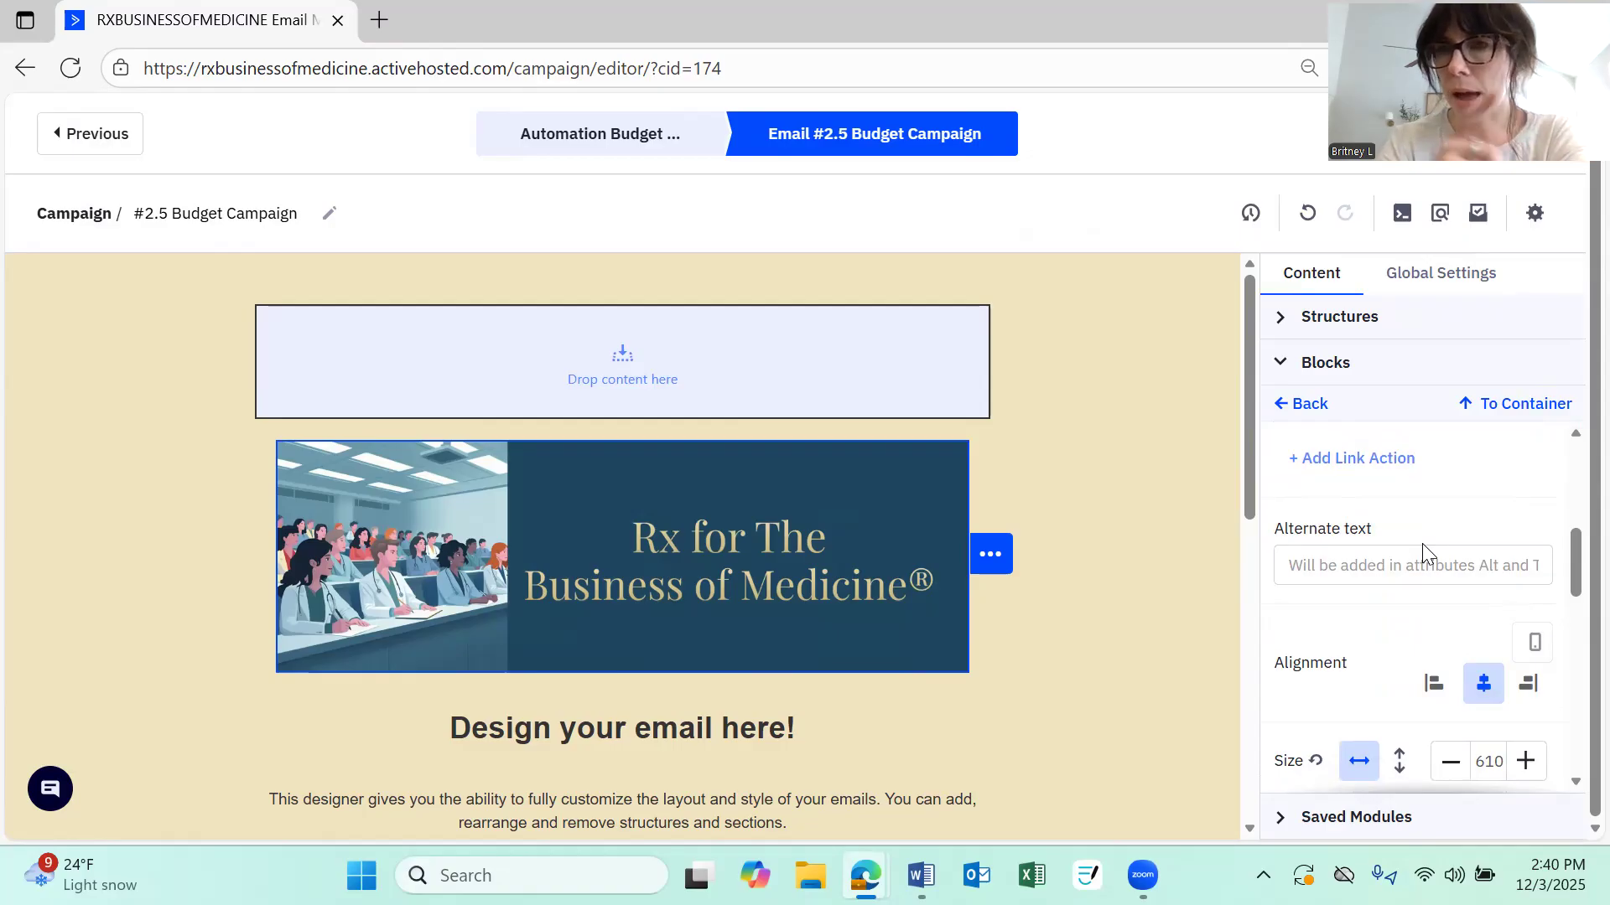
{"action": "scroll", "coordinate": [1423, 550], "scroll_direction": "down", "scroll_amount": 2}
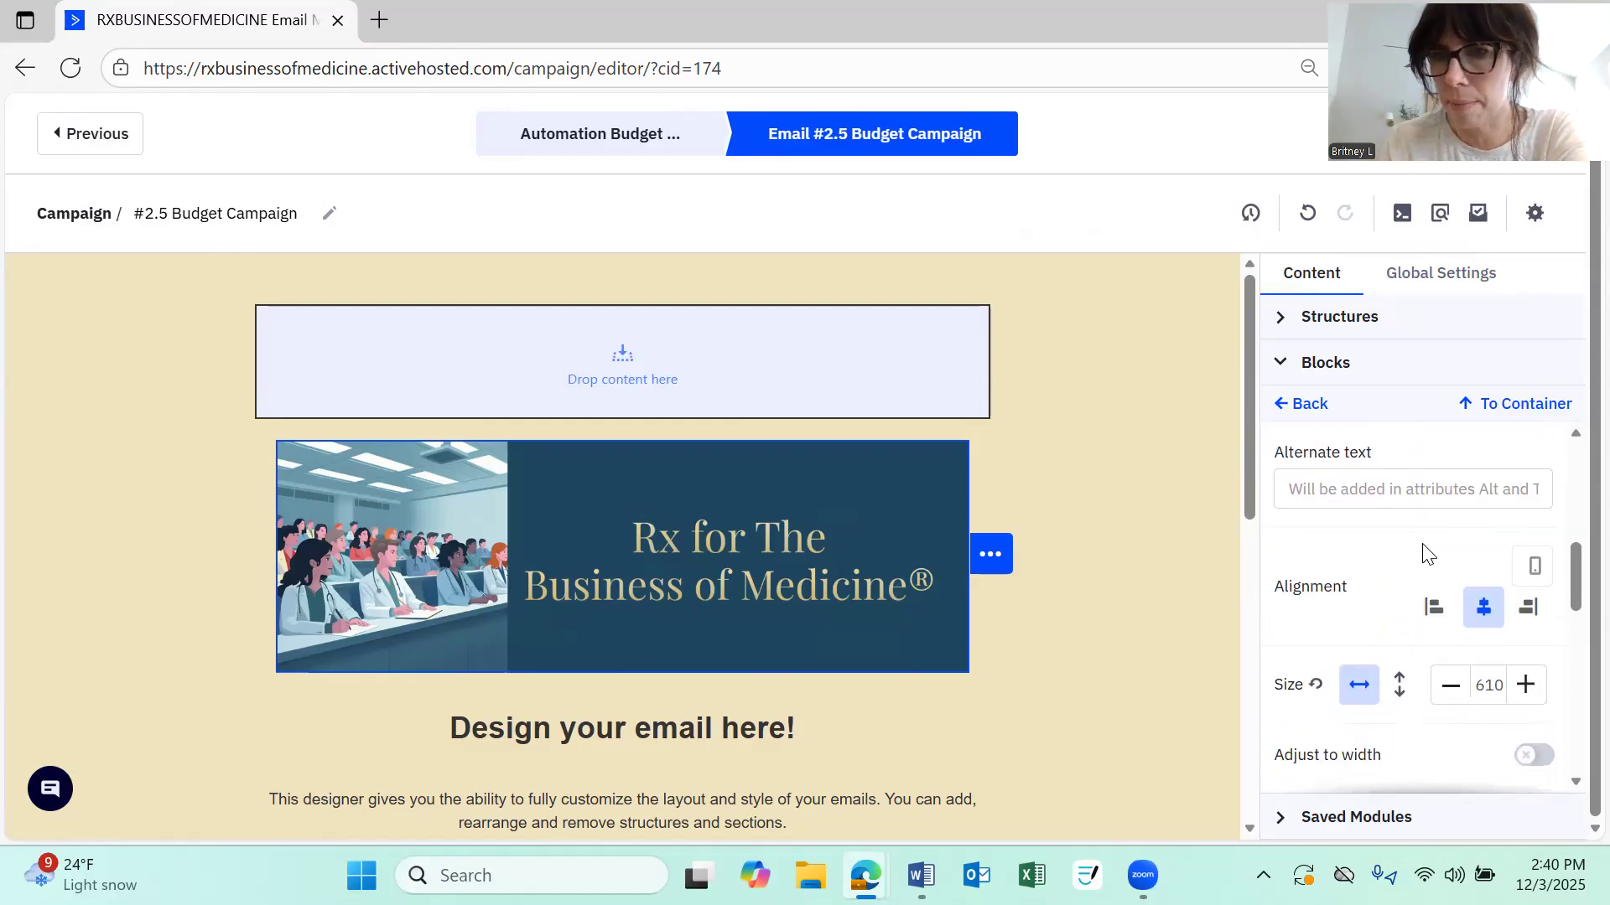
{"action": "left_click", "coordinate": [1431, 557]}
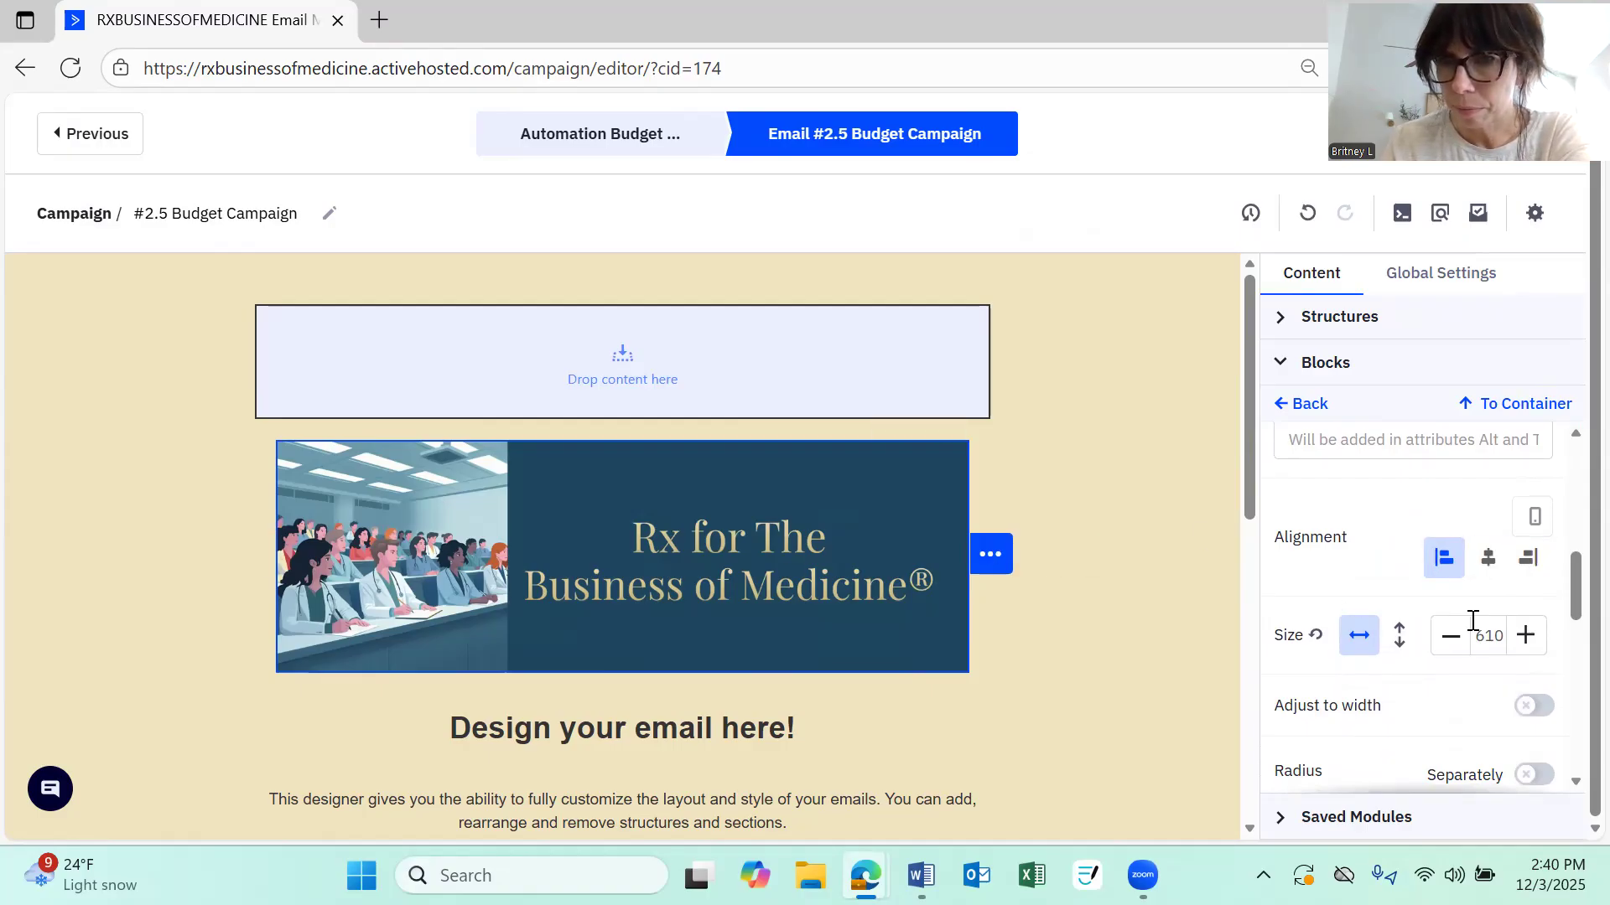
{"action": "left_click", "coordinate": [1453, 642]}
{"action": "left_click", "coordinate": [1453, 641]}
{"action": "left_click", "coordinate": [1453, 641]}
{"action": "left_click", "coordinate": [1453, 642]}
{"action": "left_click", "coordinate": [1453, 641]}
{"action": "left_click", "coordinate": [1453, 642]}
{"action": "left_click", "coordinate": [1453, 641]}
{"action": "left_click", "coordinate": [1453, 641]}
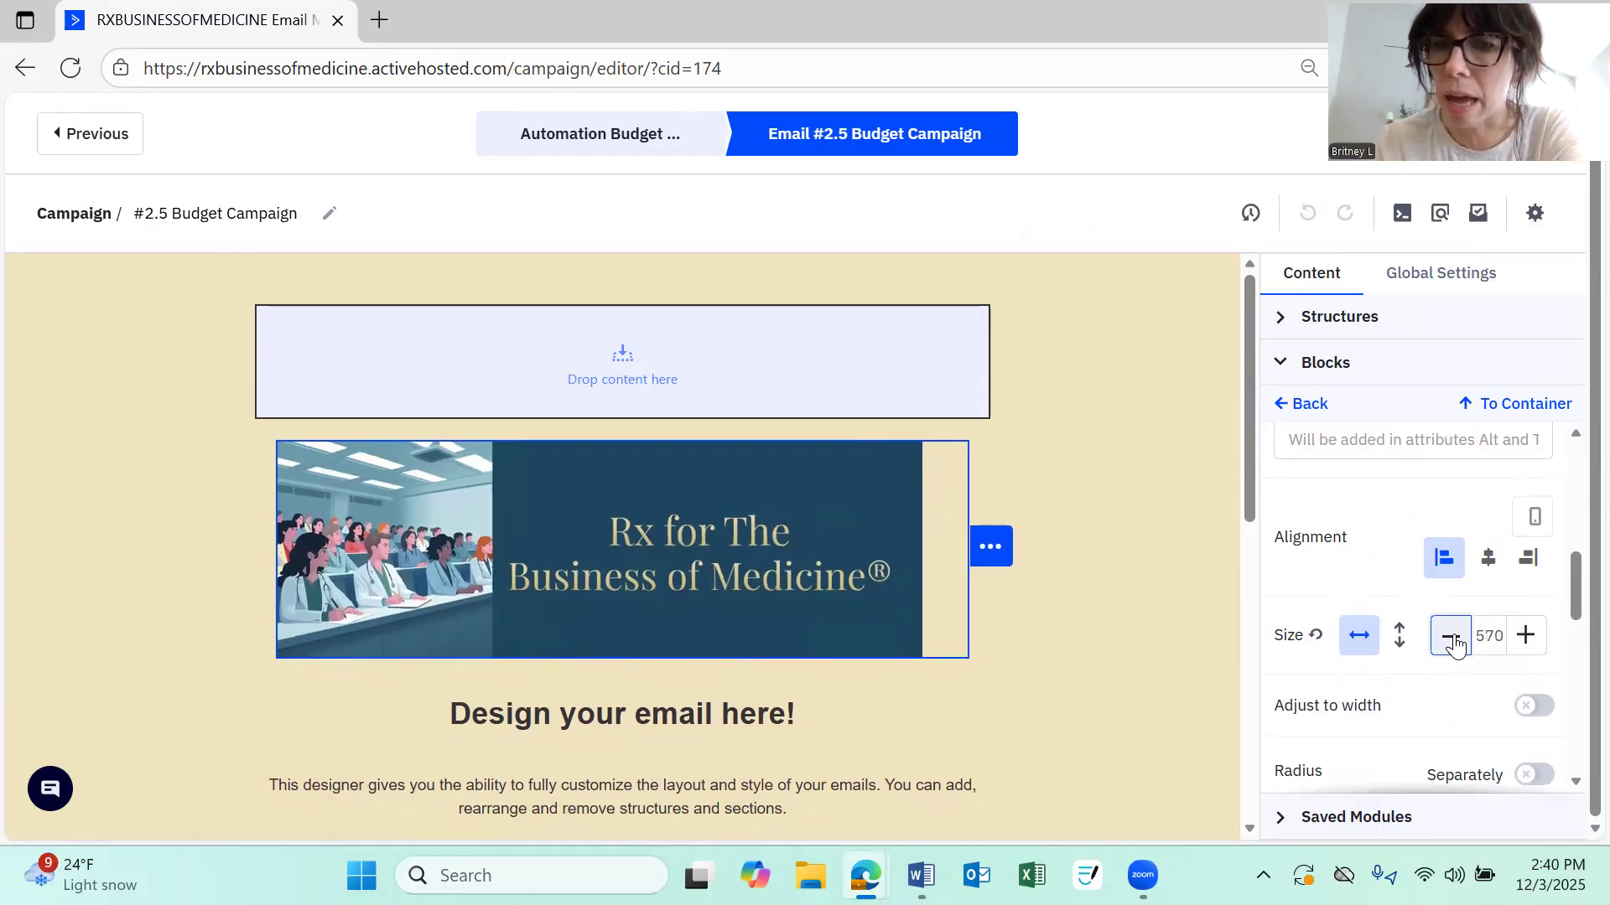
Try center and right alignment for the banner image before returning it to left alignment
{"action": "left_click", "coordinate": [1485, 560]}
{"action": "left_click", "coordinate": [1530, 560]}
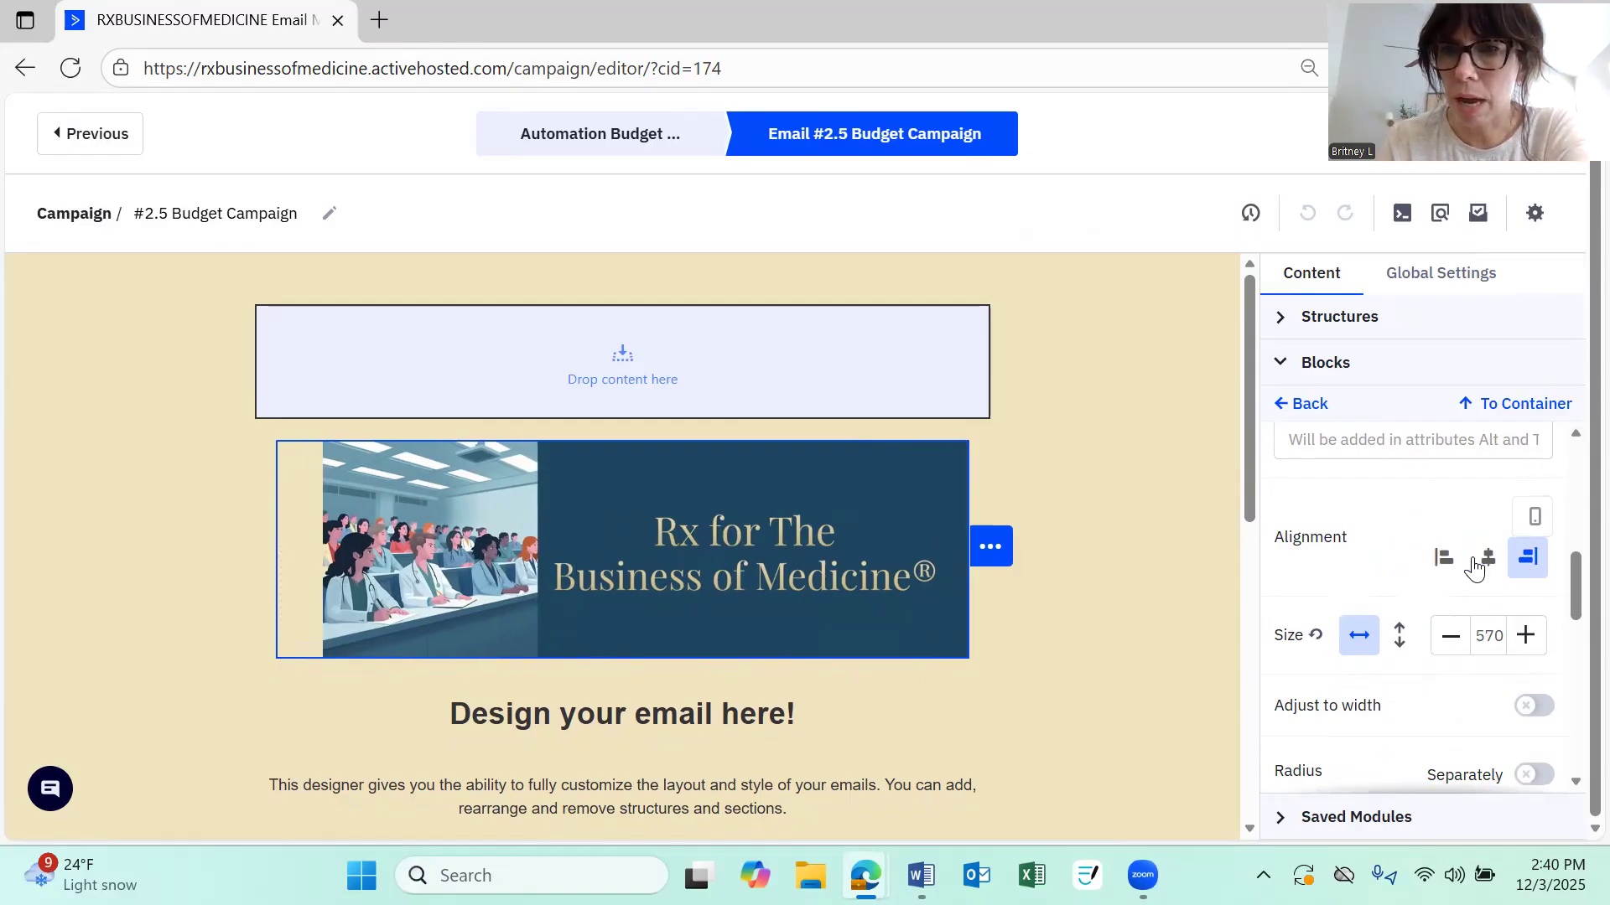
{"action": "left_click", "coordinate": [1438, 560]}
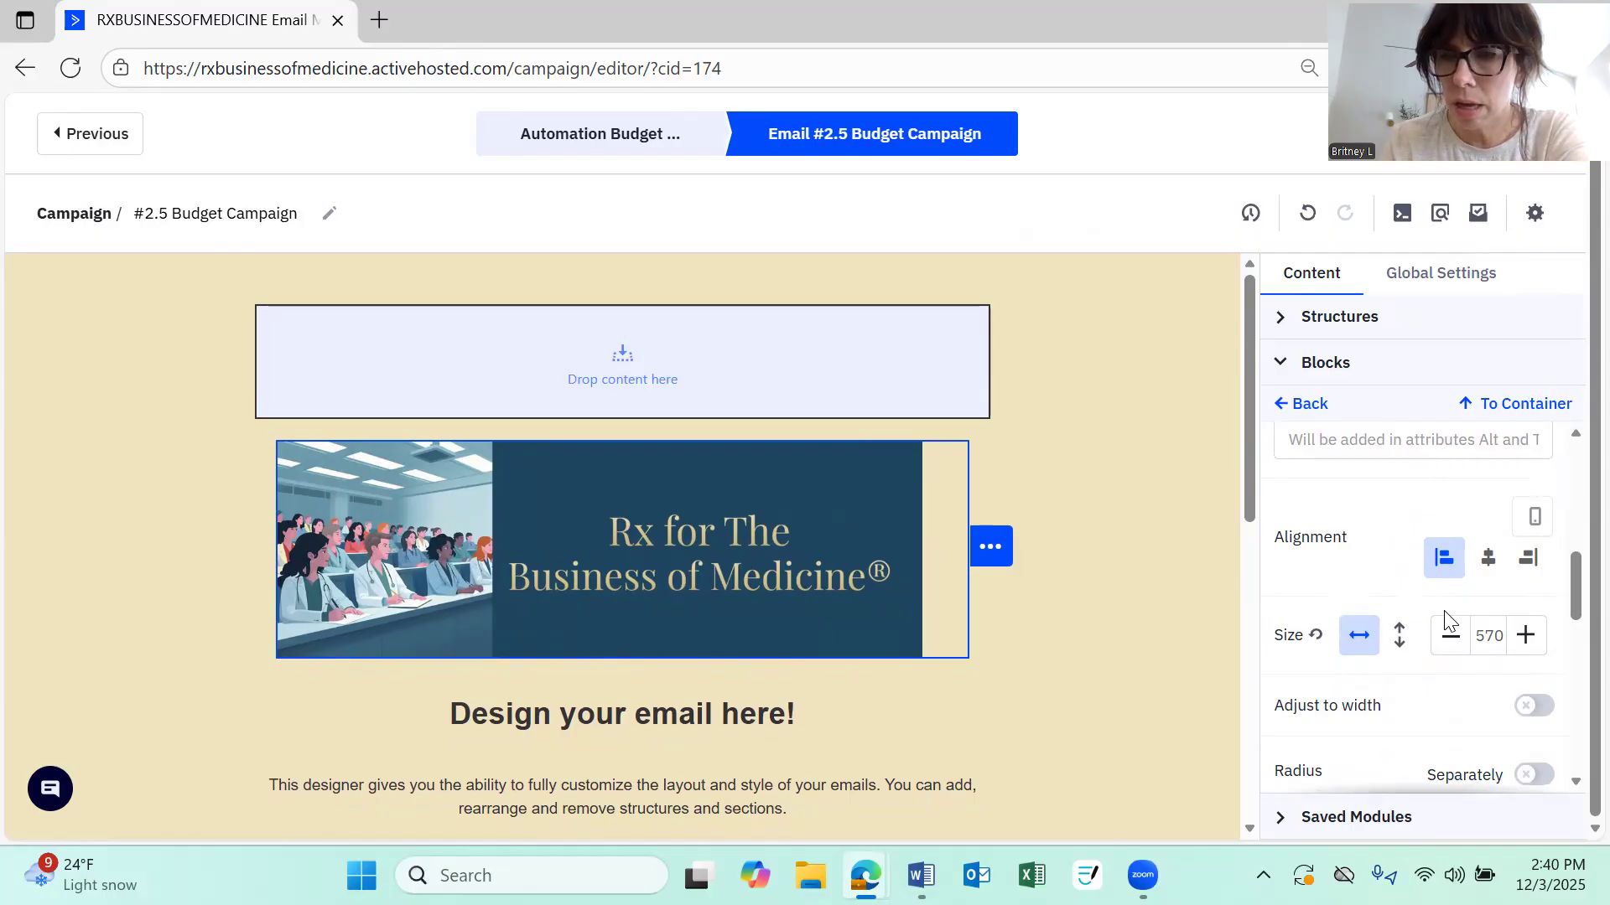
Delete the "Design your email here!" text block below the banner image
{"action": "scroll", "coordinate": [1458, 604], "scroll_direction": "down", "scroll_amount": 3}
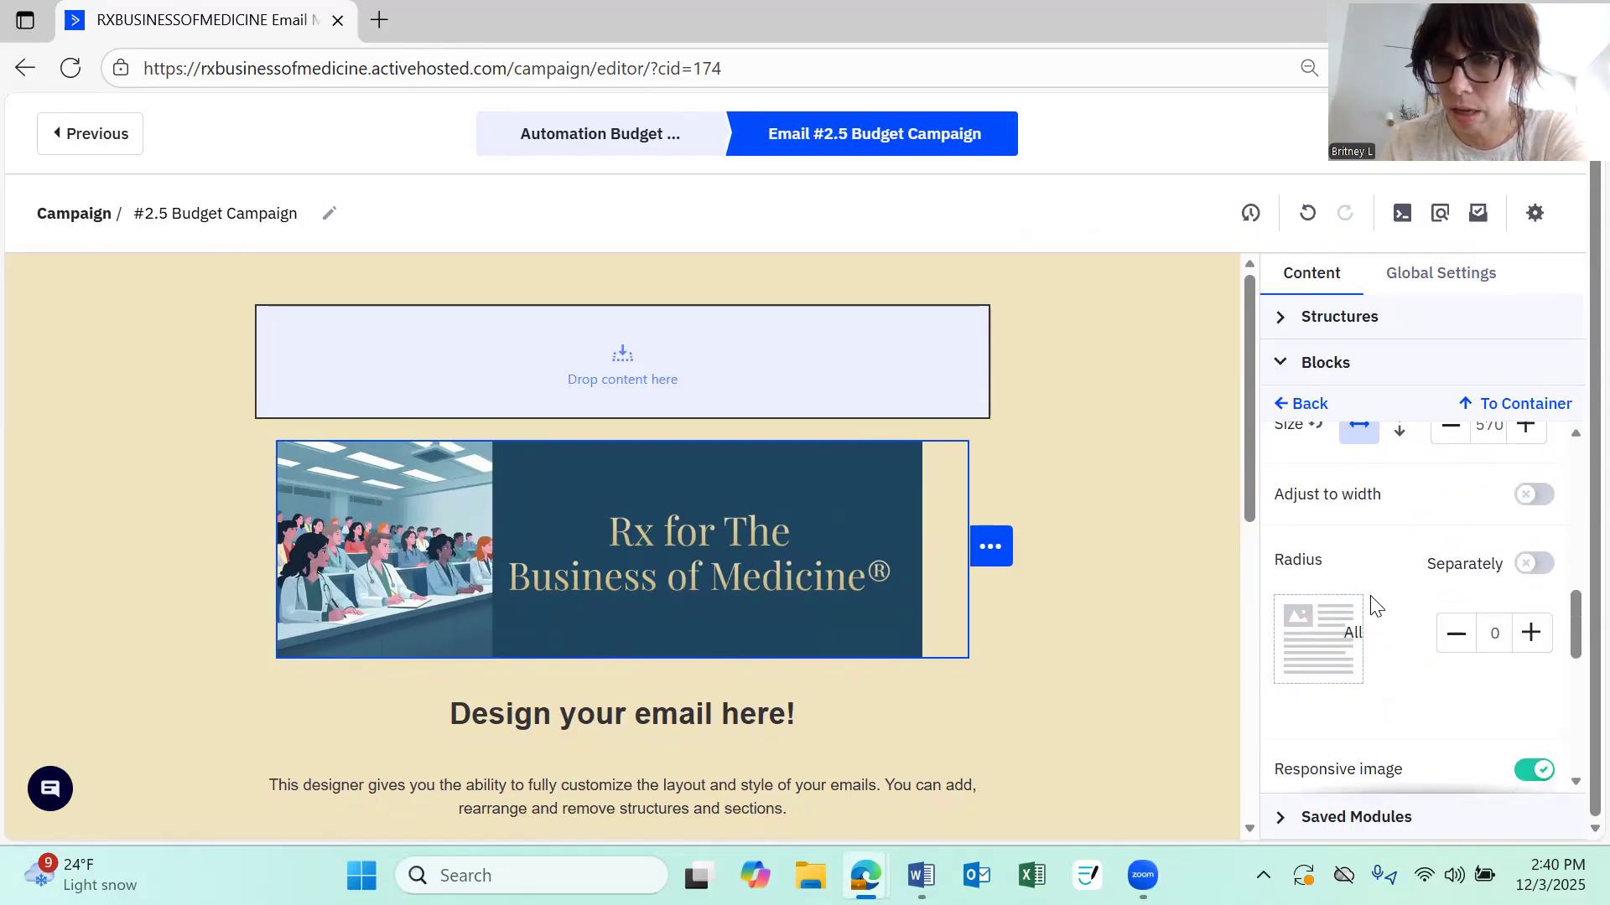
{"action": "scroll", "coordinate": [1375, 603], "scroll_direction": "down", "scroll_amount": 2}
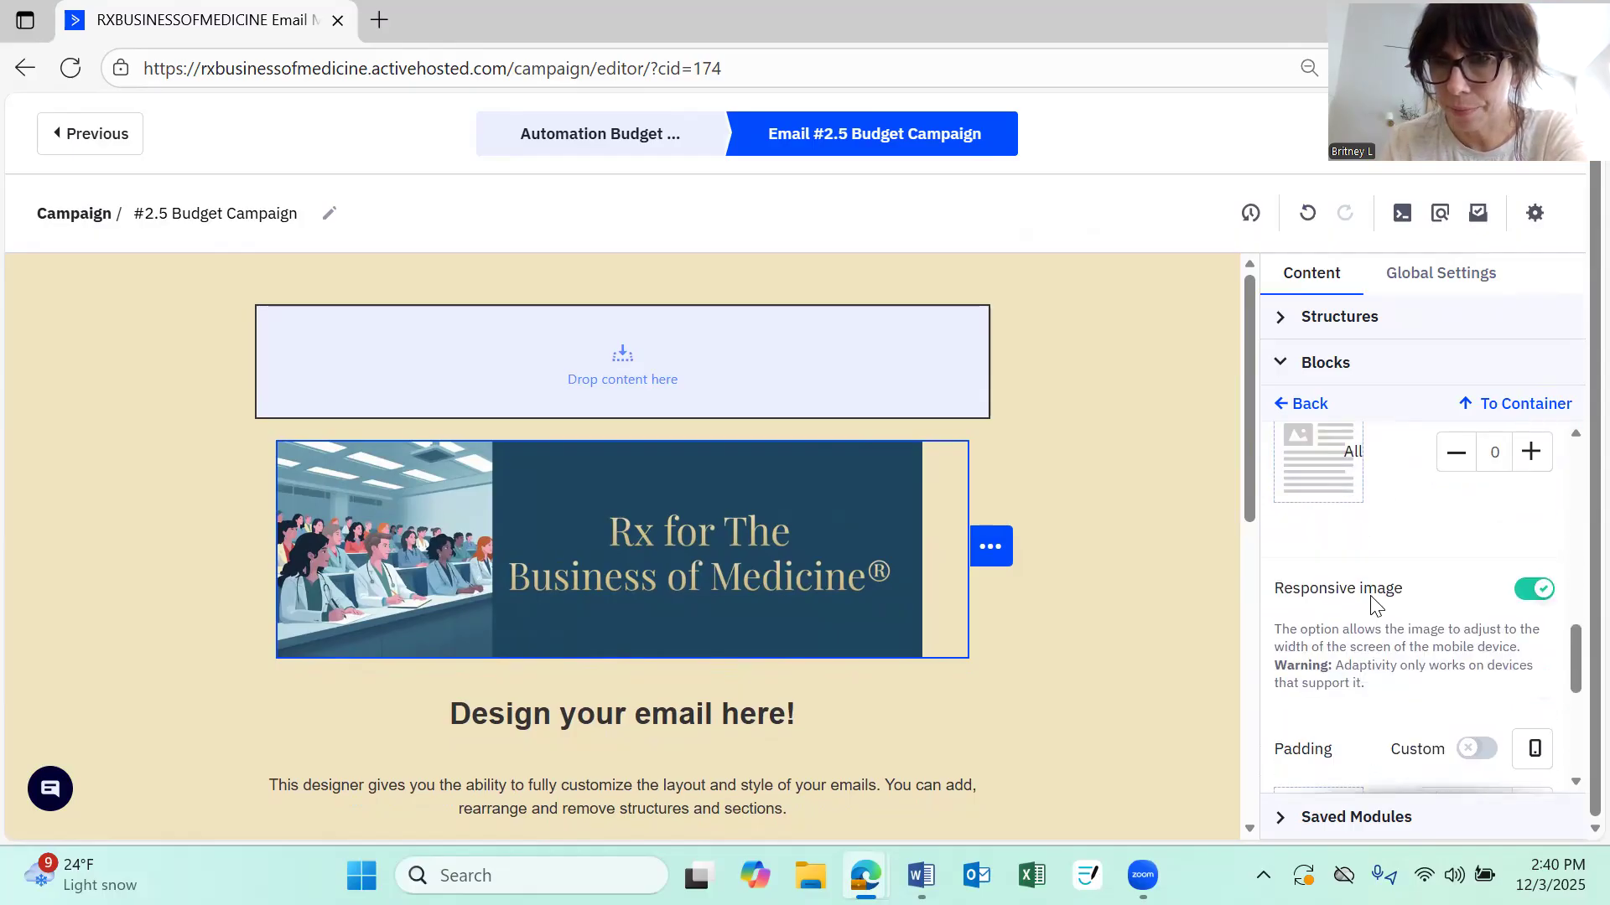
{"action": "scroll", "coordinate": [1384, 587], "scroll_direction": "down", "scroll_amount": 3}
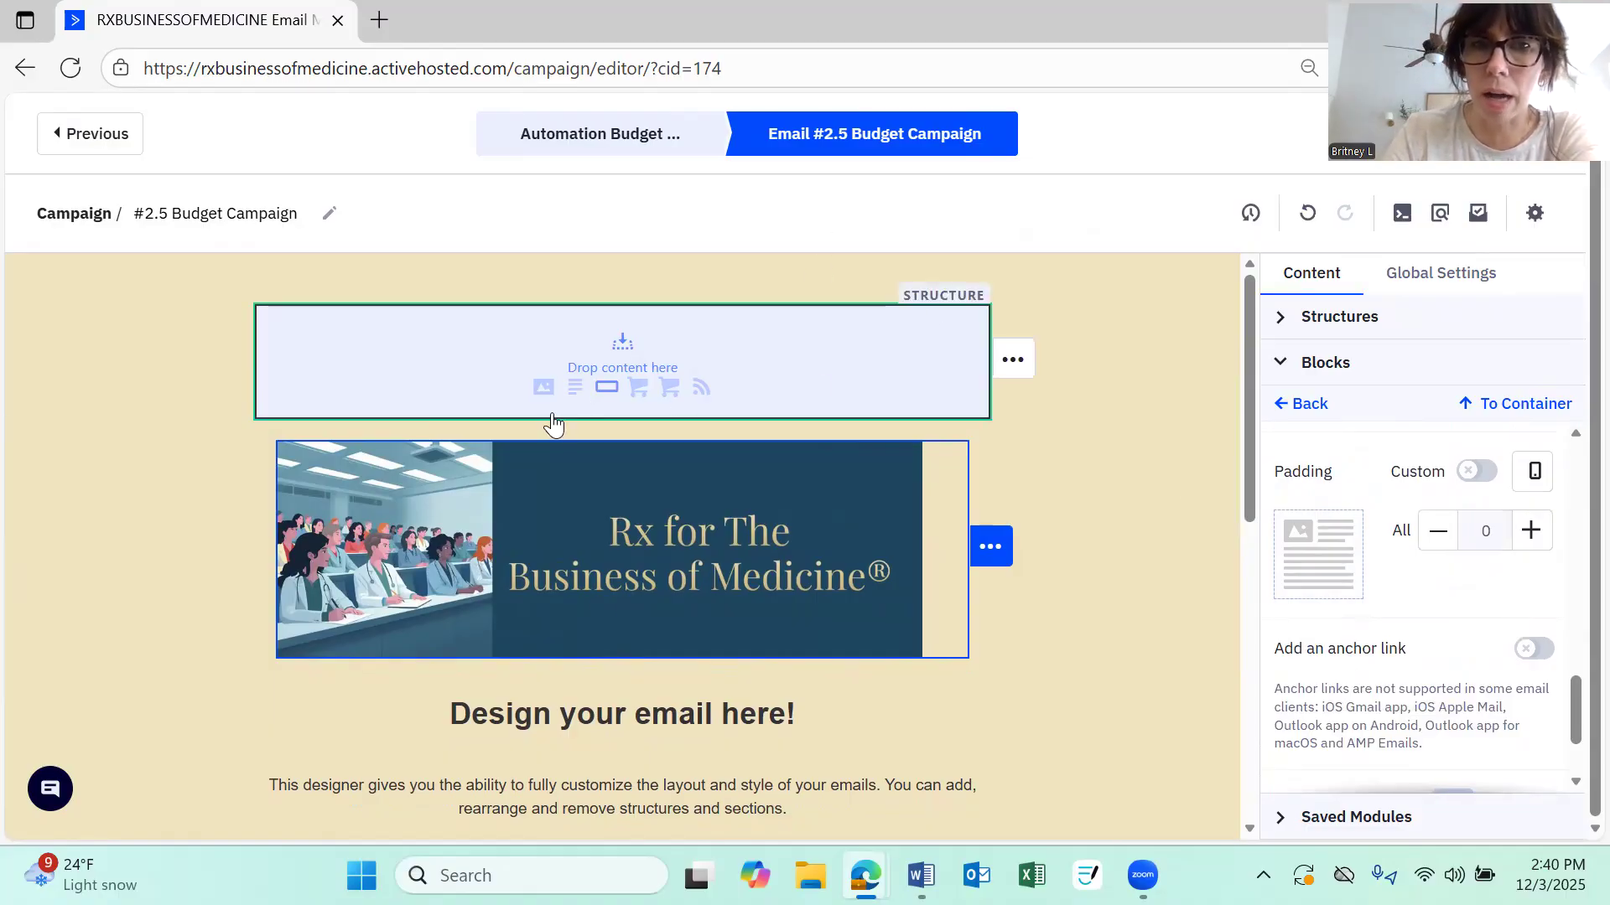
{"action": "left_click", "coordinate": [567, 721]}
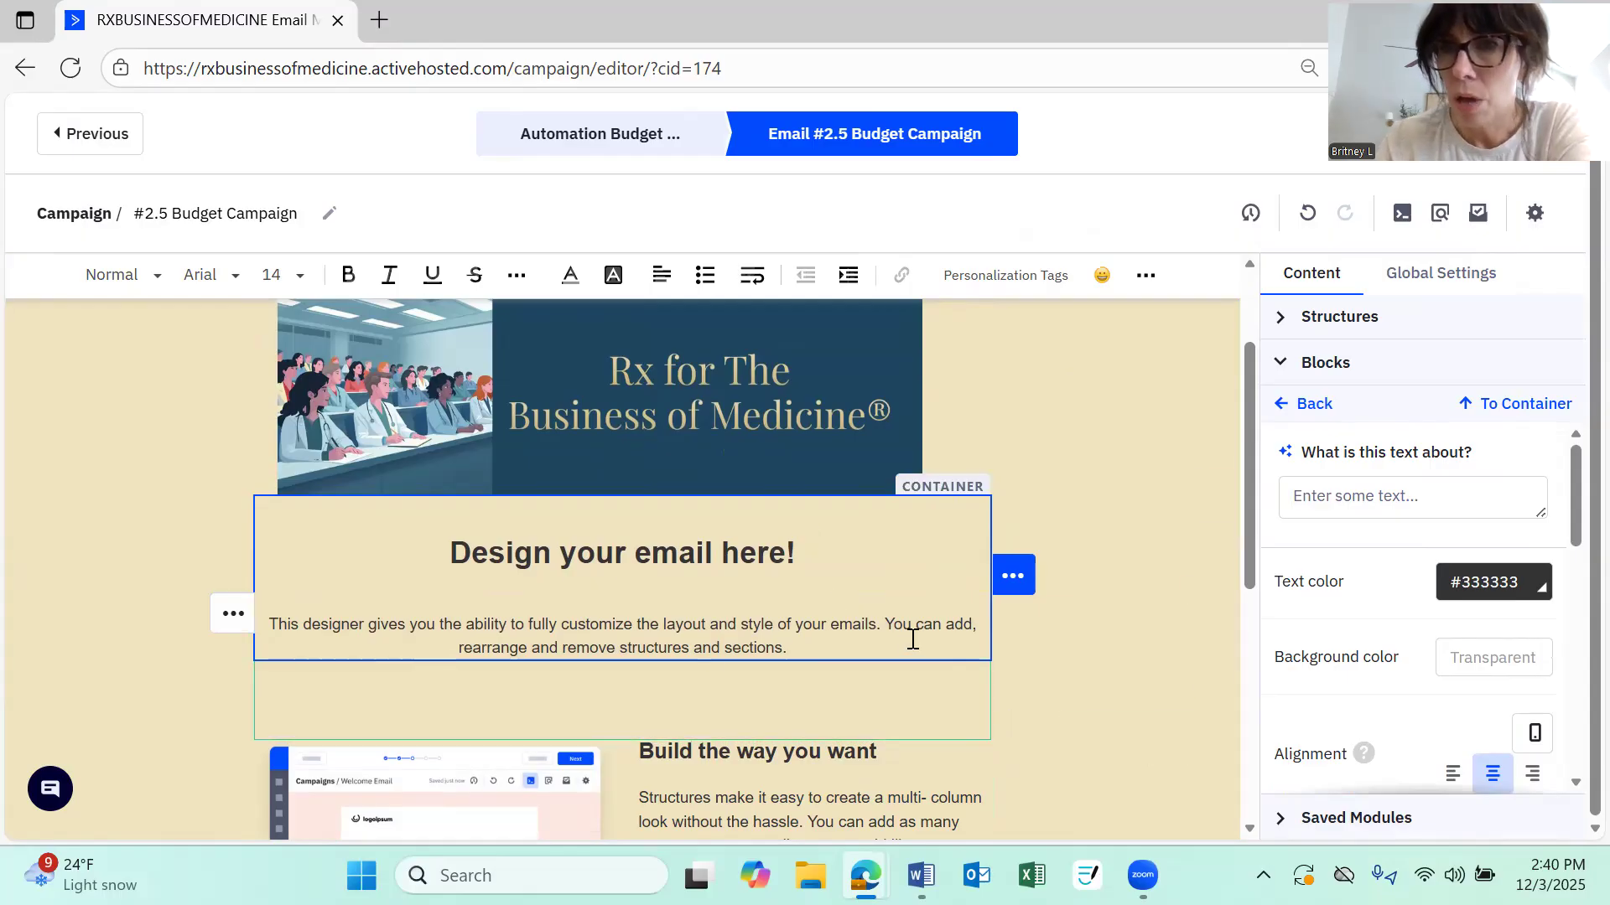
{"action": "left_click", "coordinate": [1160, 457]}
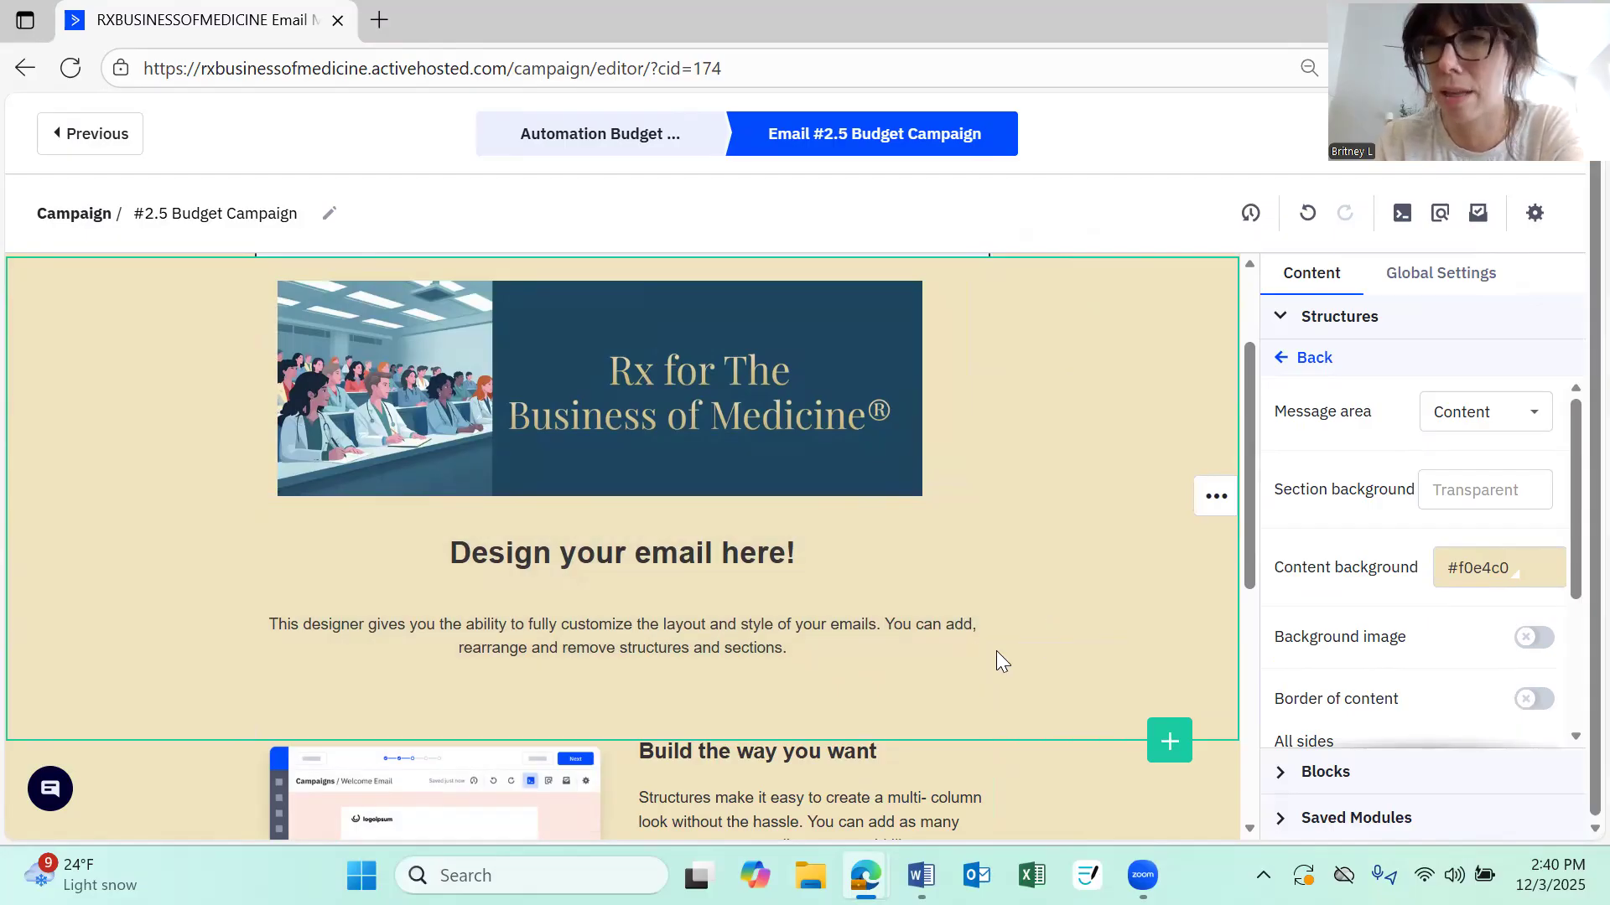
{"action": "left_click", "coordinate": [976, 587]}
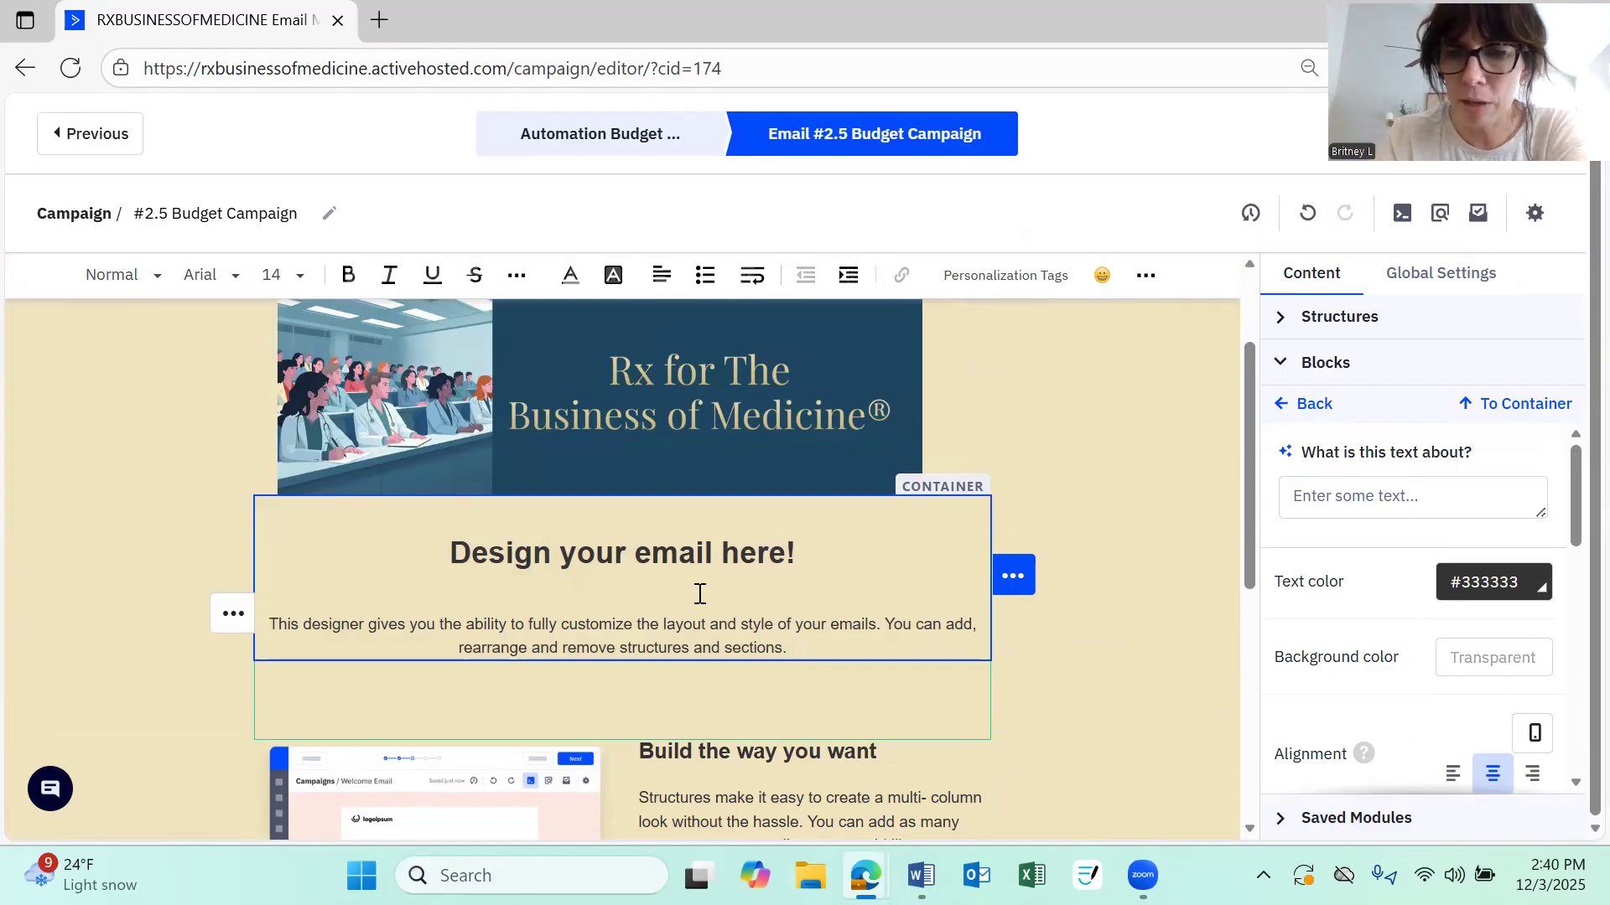
{"action": "key", "text": "BackSpace"}
{"action": "mouse_move", "coordinate": [1019, 605]}
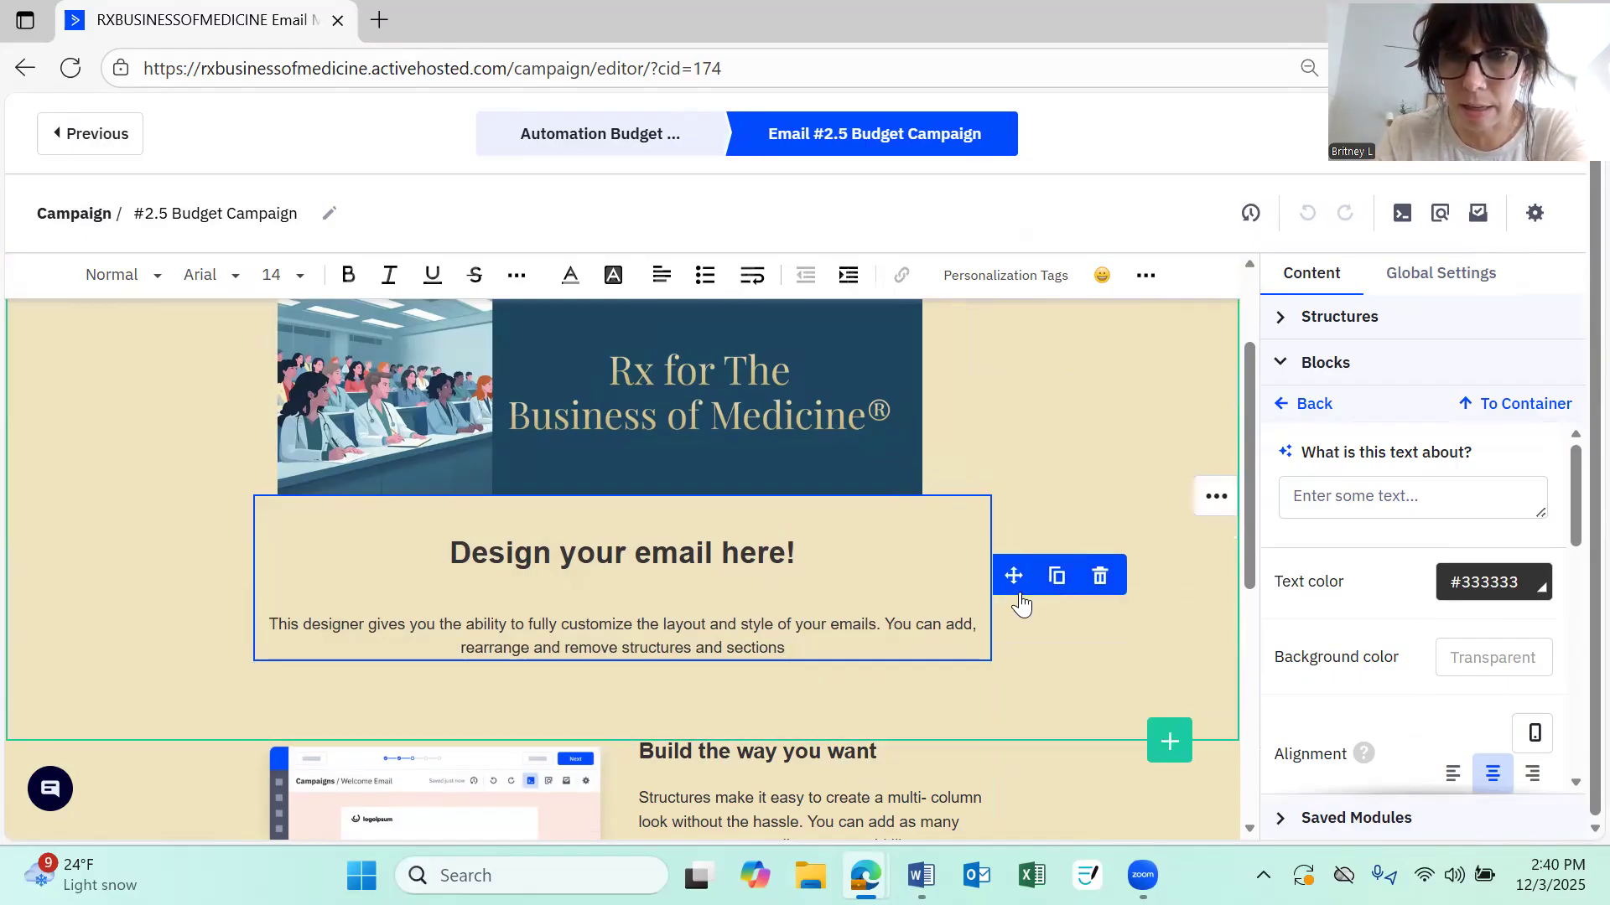
{"action": "left_click", "coordinate": [1100, 579]}
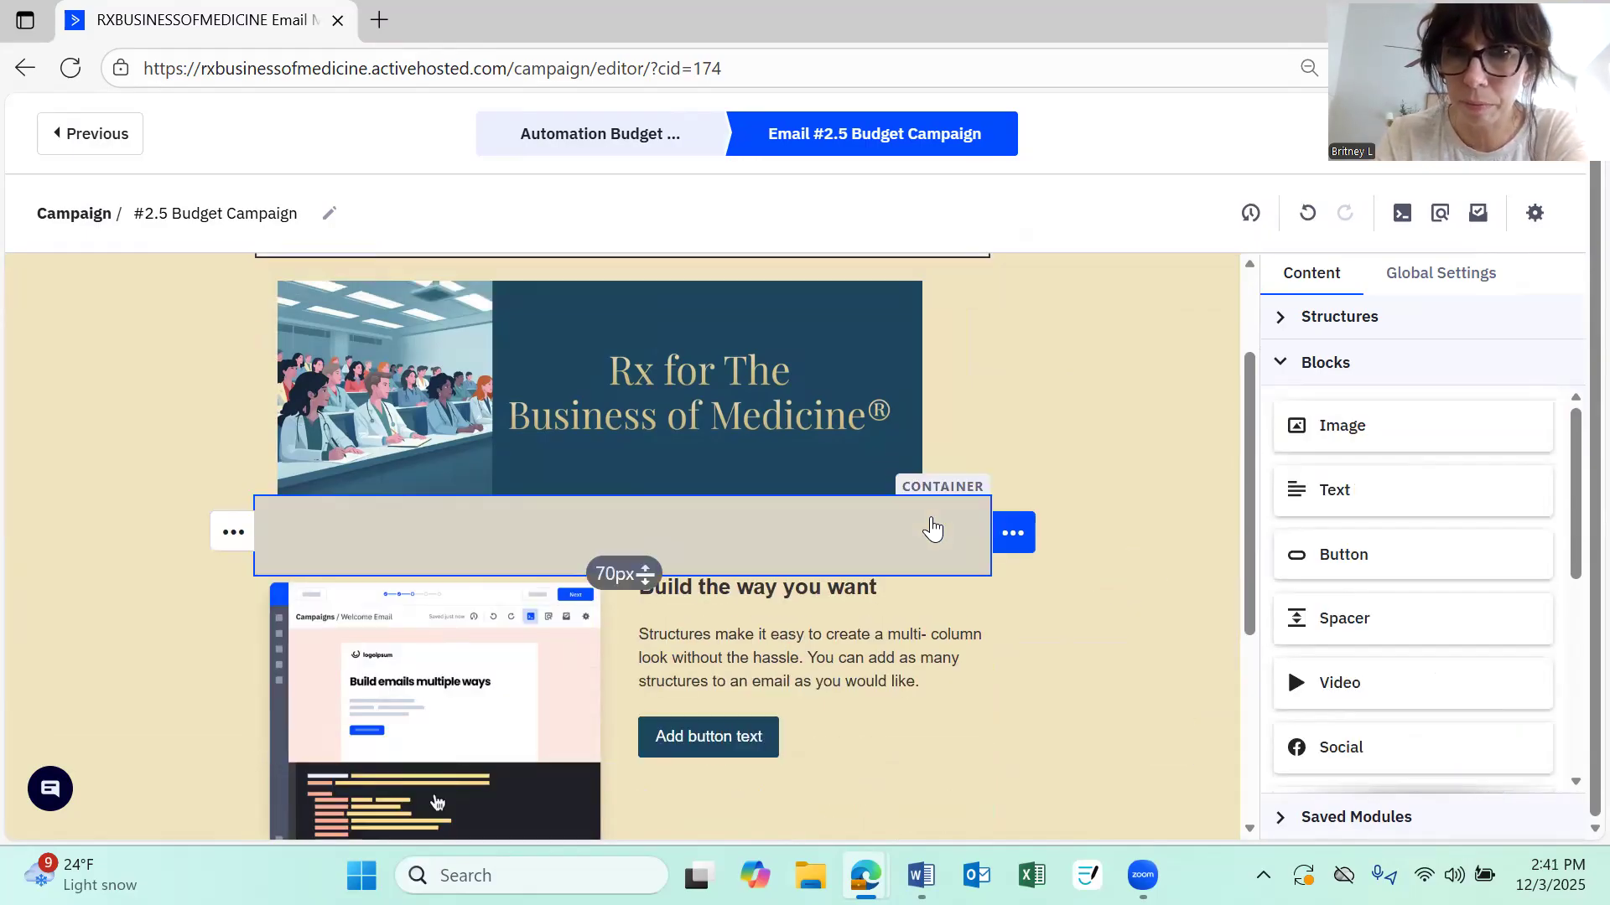
Delete the 70px spacer and the empty structure beneath the banner image
{"action": "left_click", "coordinate": [934, 532]}
{"action": "mouse_move", "coordinate": [1013, 533]}
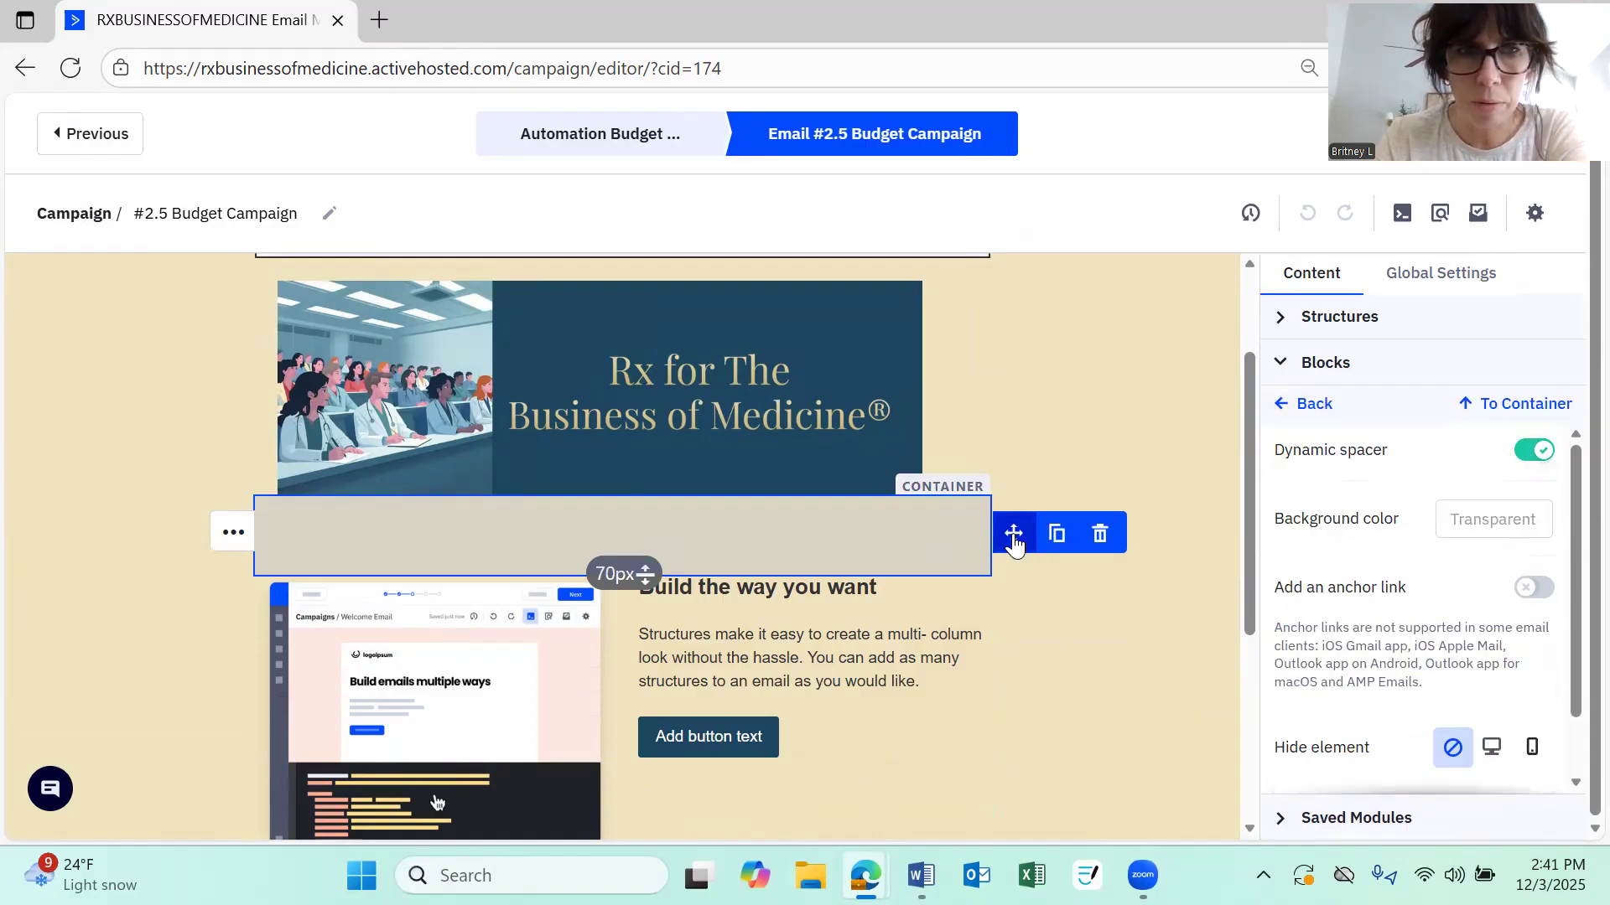
{"action": "left_click", "coordinate": [1100, 539]}
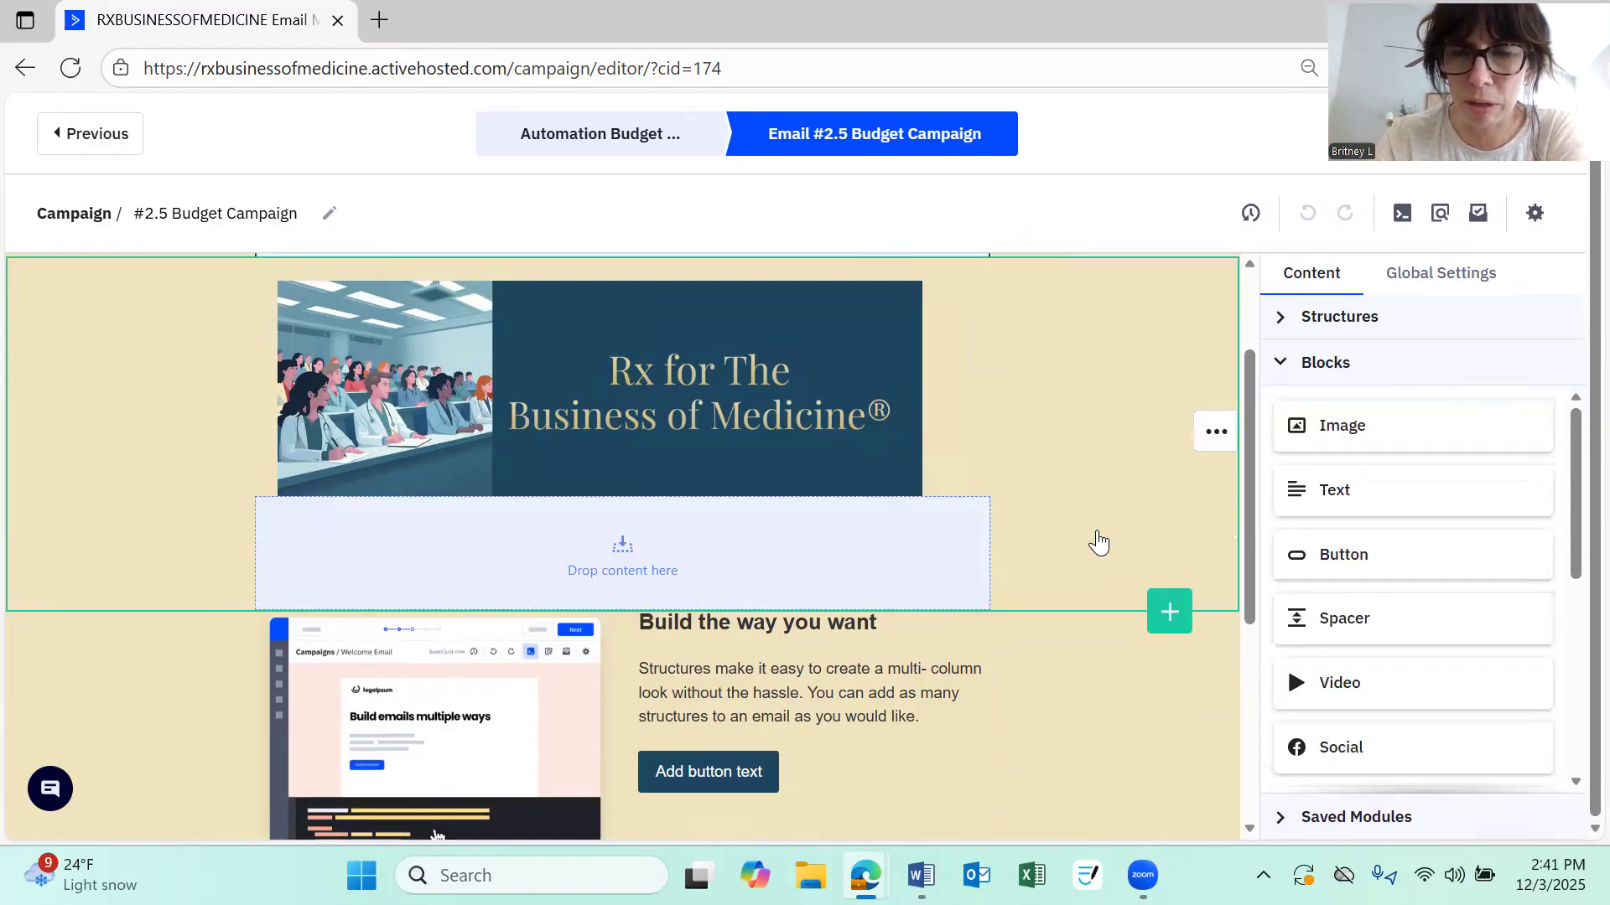
{"action": "left_click", "coordinate": [964, 564]}
{"action": "left_click", "coordinate": [1184, 553]}
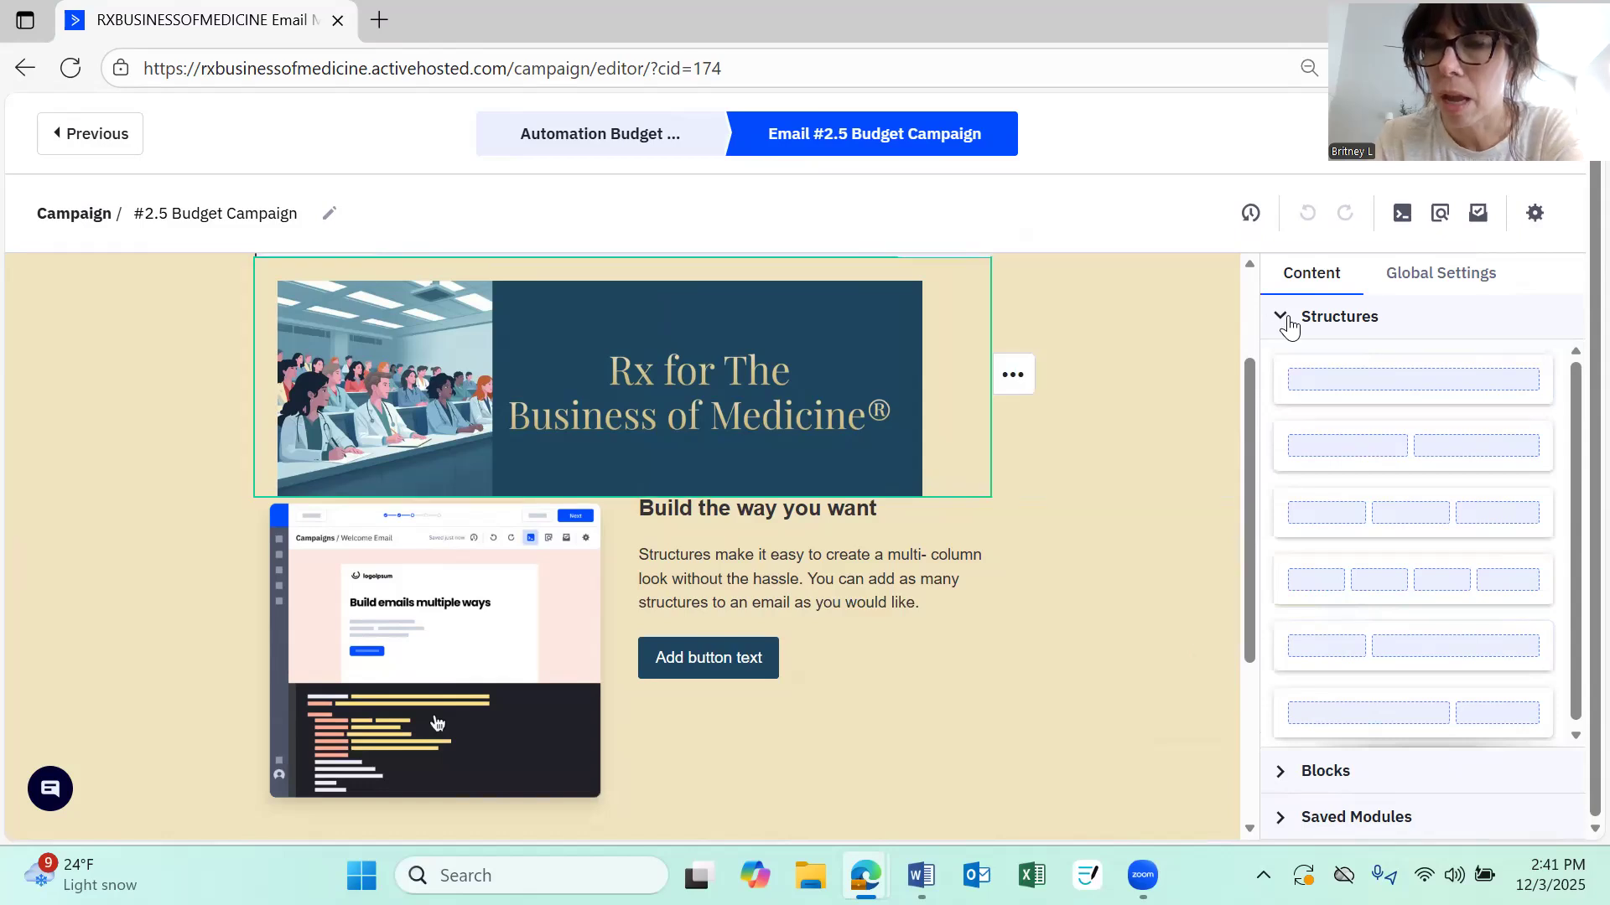
Add a three-column structure below the banner image, with a one-column structure directly above it
{"action": "left_click", "coordinate": [1288, 326]}
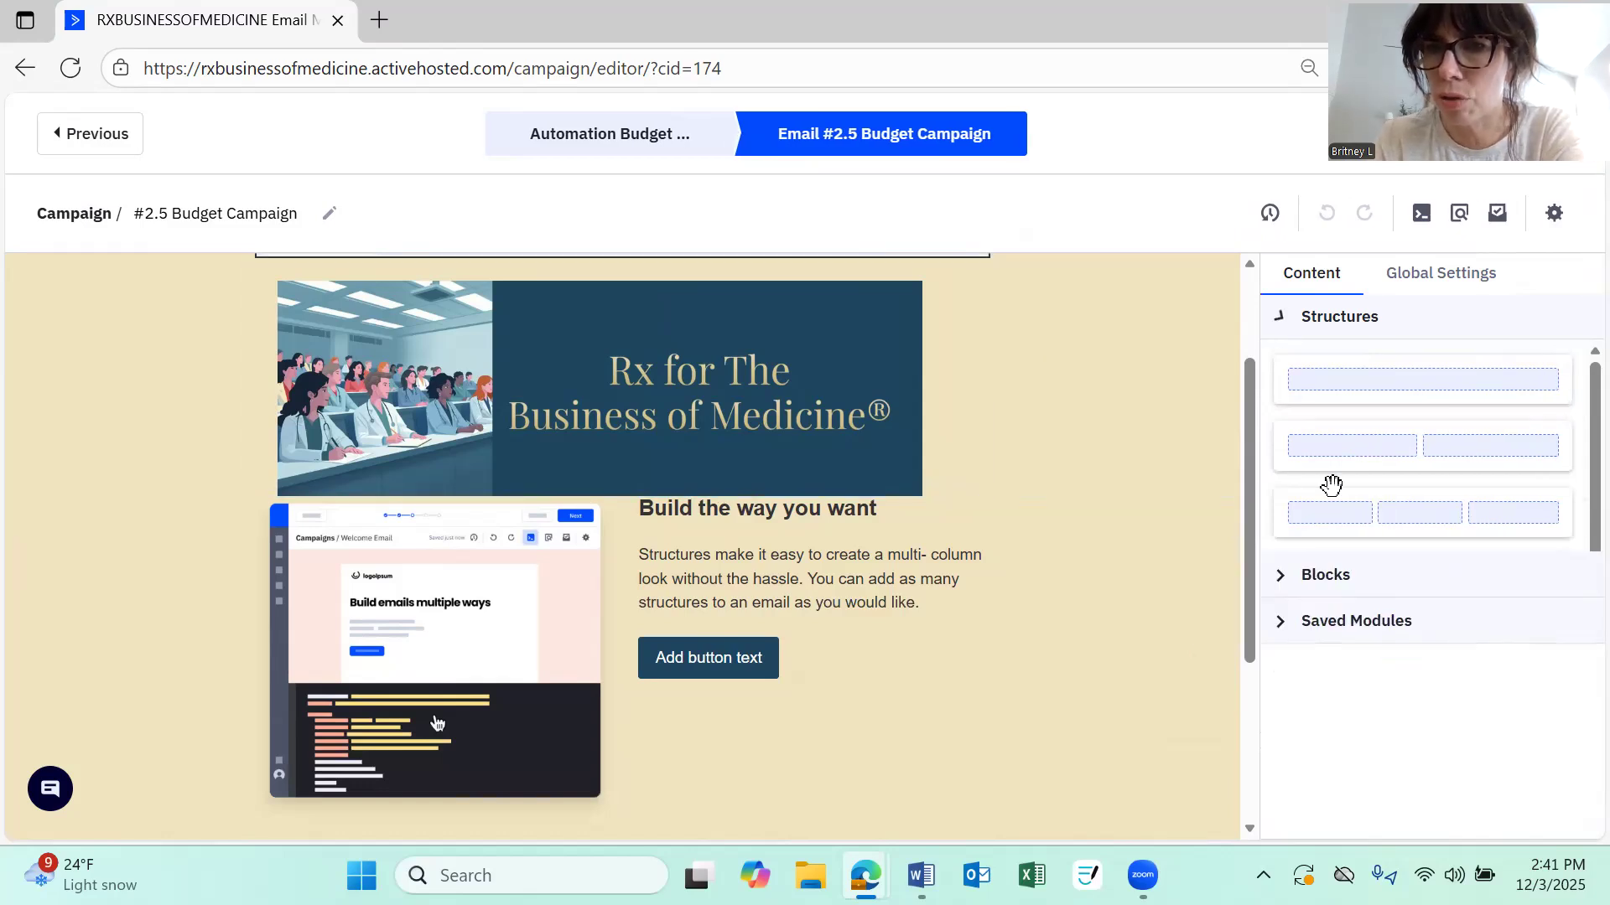
{"action": "left_click_drag", "start_coordinate": [736, 462], "coordinate": [353, 577]}
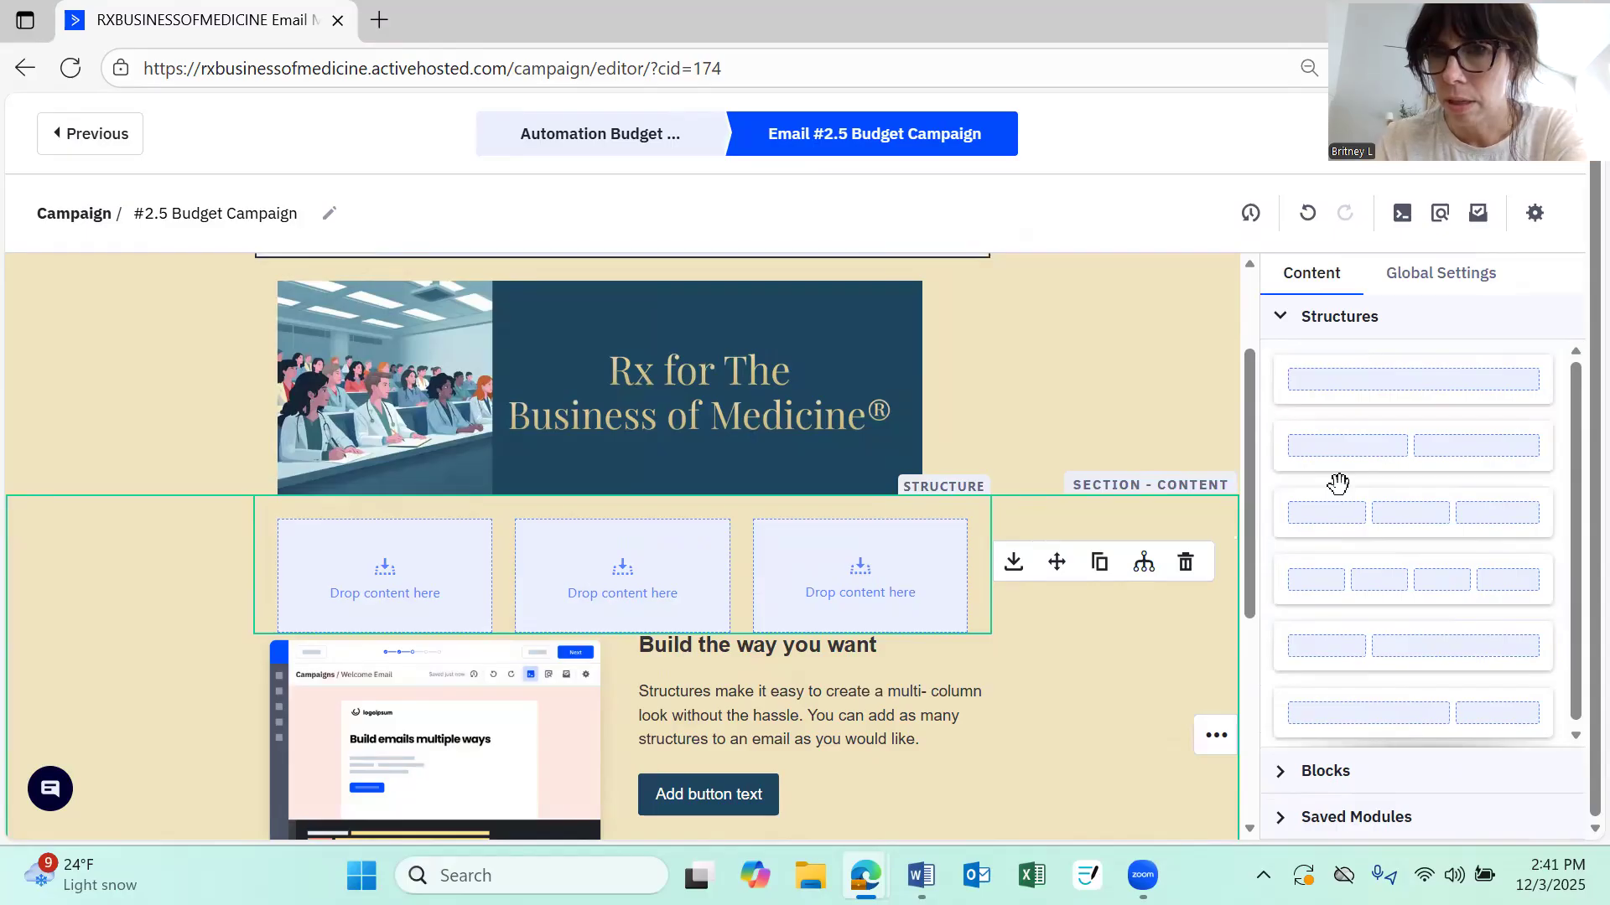
{"action": "left_click_drag", "start_coordinate": [1351, 385], "coordinate": [571, 509]}
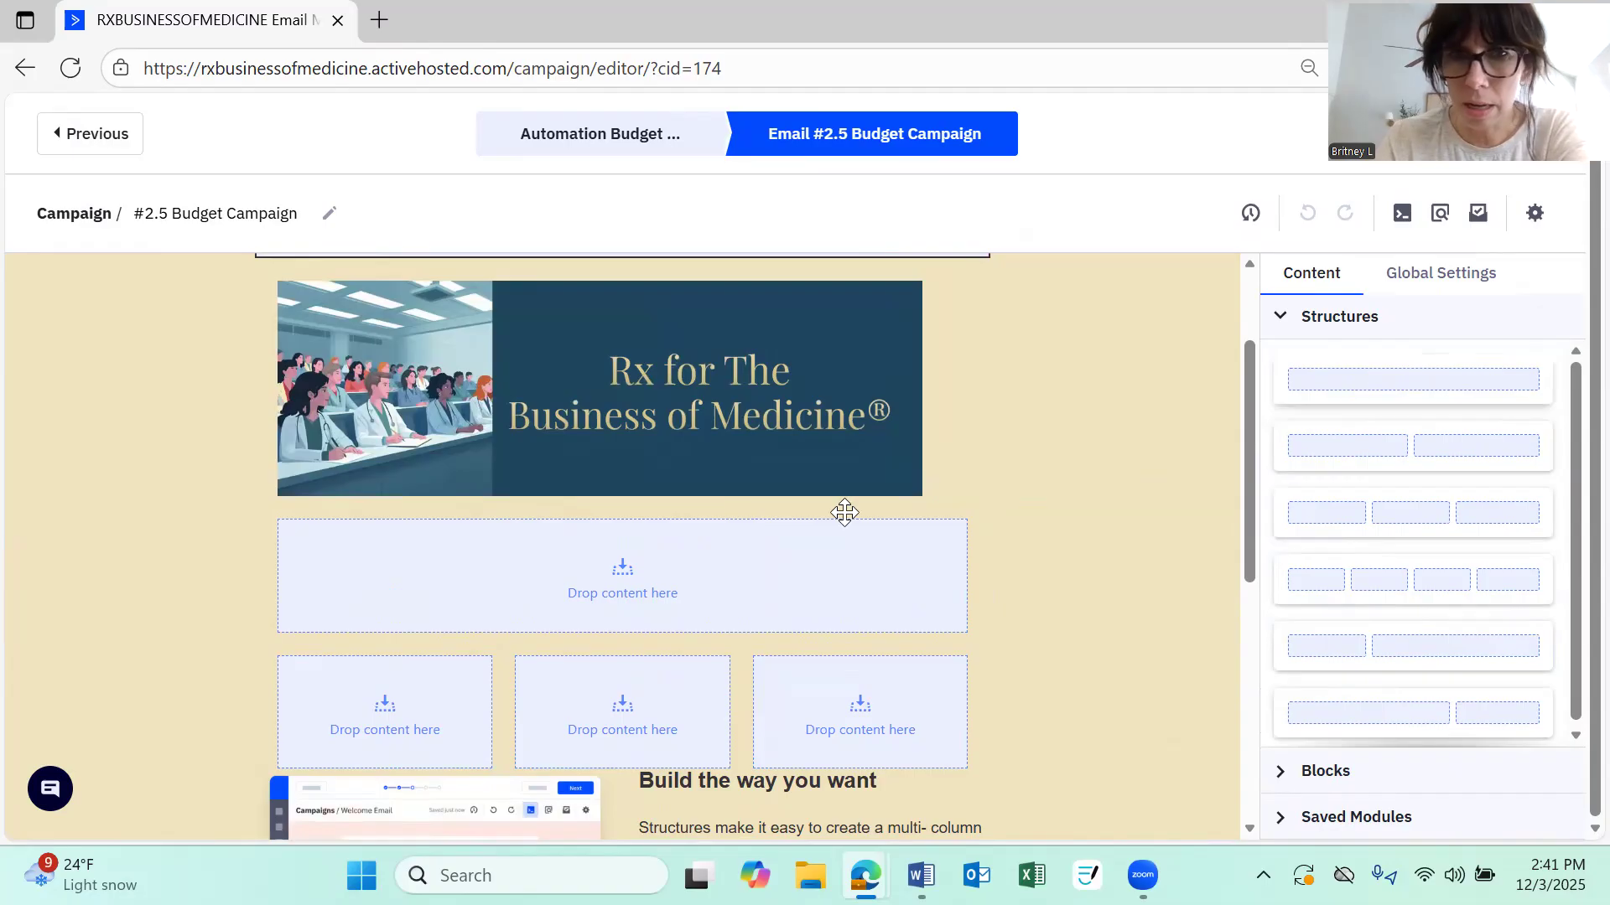
{"action": "left_click_drag", "start_coordinate": [1415, 392], "coordinate": [1384, 378]}
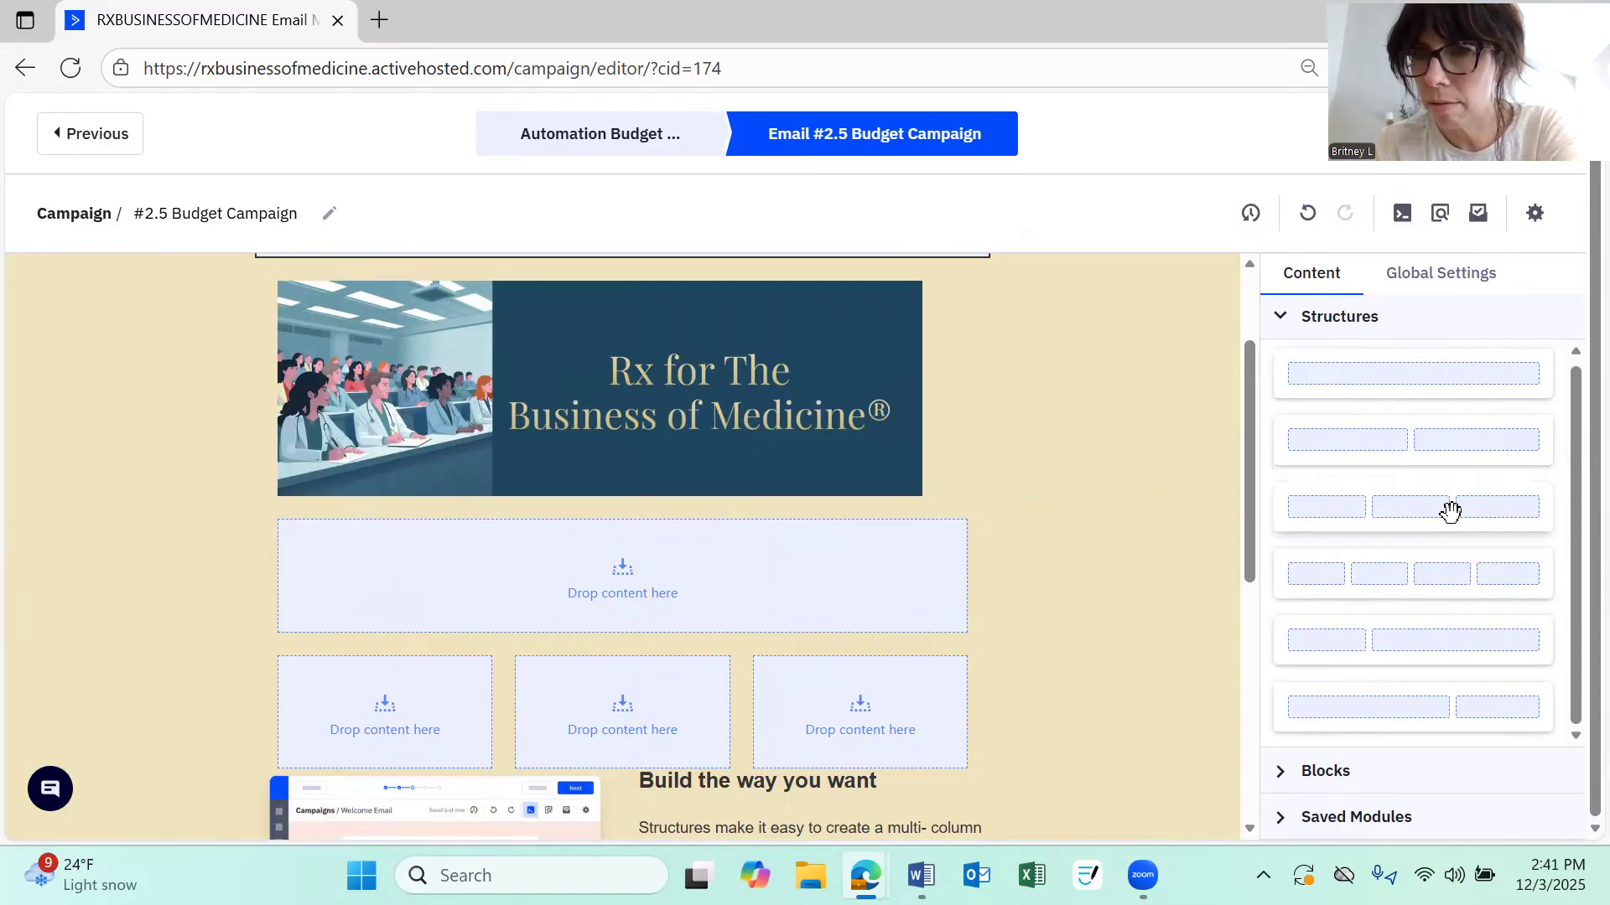
Drop a Text block into the new one-column structure under the banner image
{"action": "left_click", "coordinate": [1281, 328]}
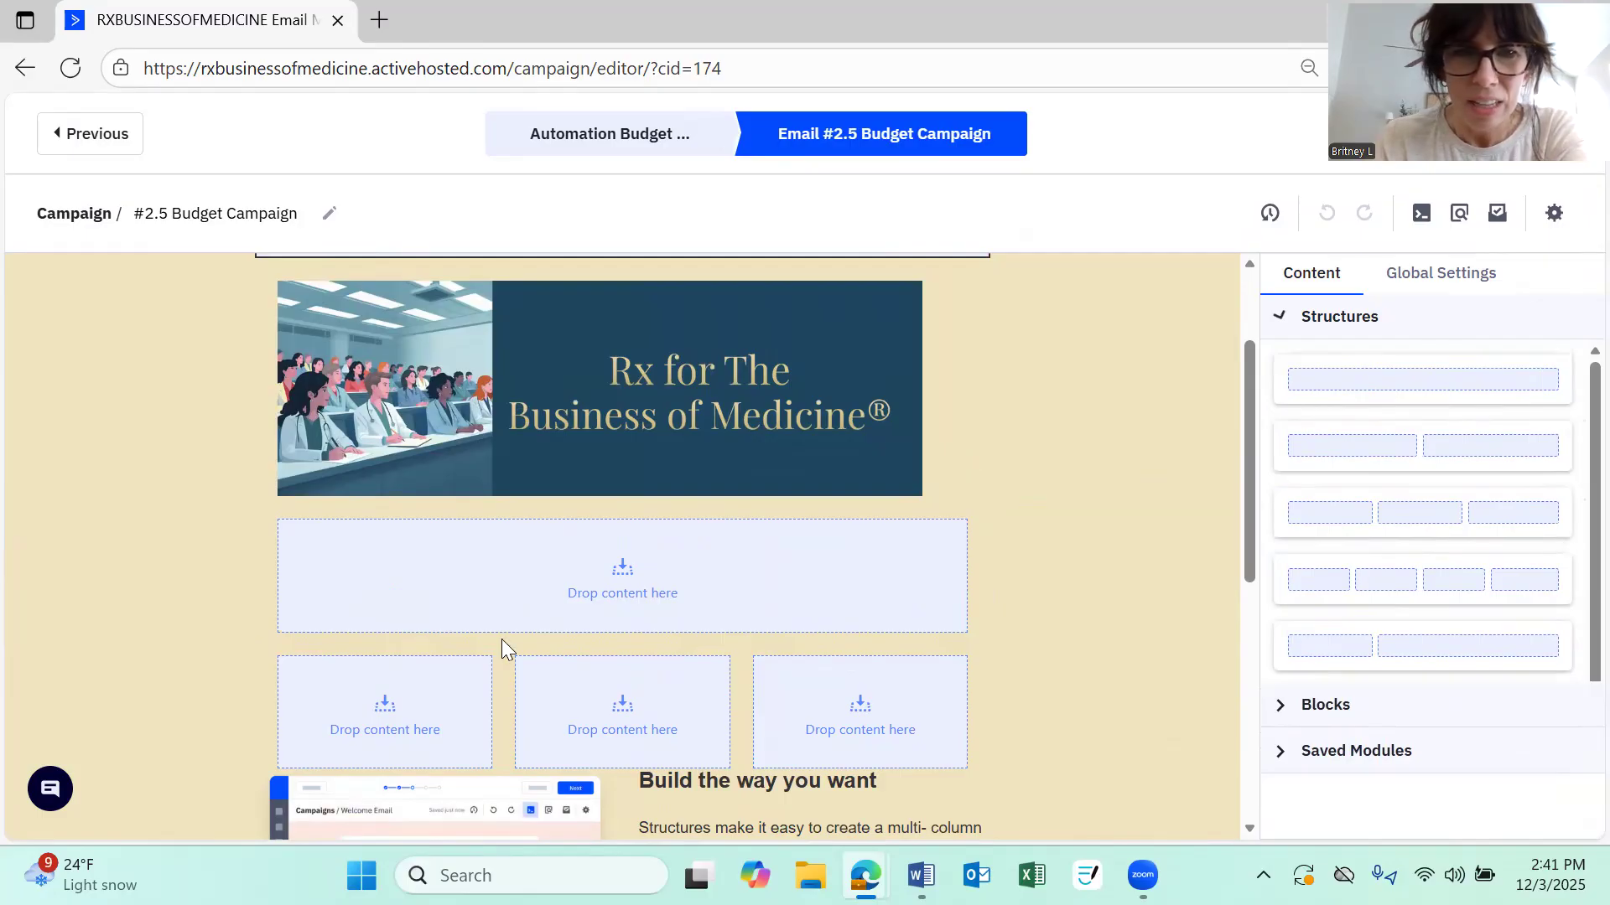
{"action": "left_click", "coordinate": [1322, 369]}
{"action": "left_click_drag", "start_coordinate": [849, 585], "coordinate": [330, 527]}
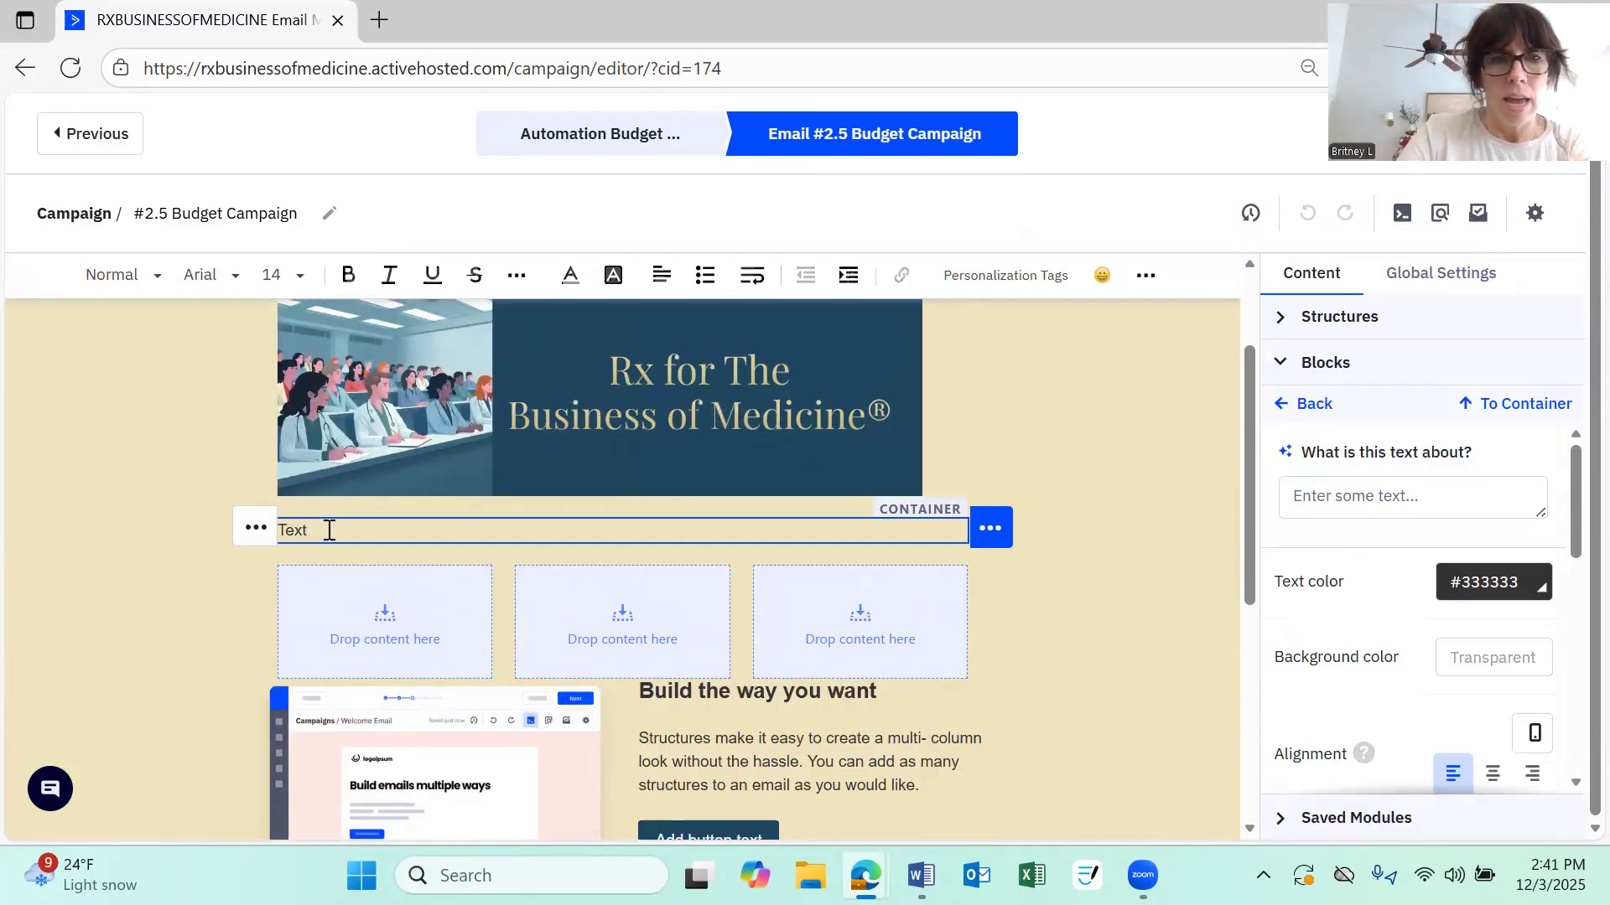
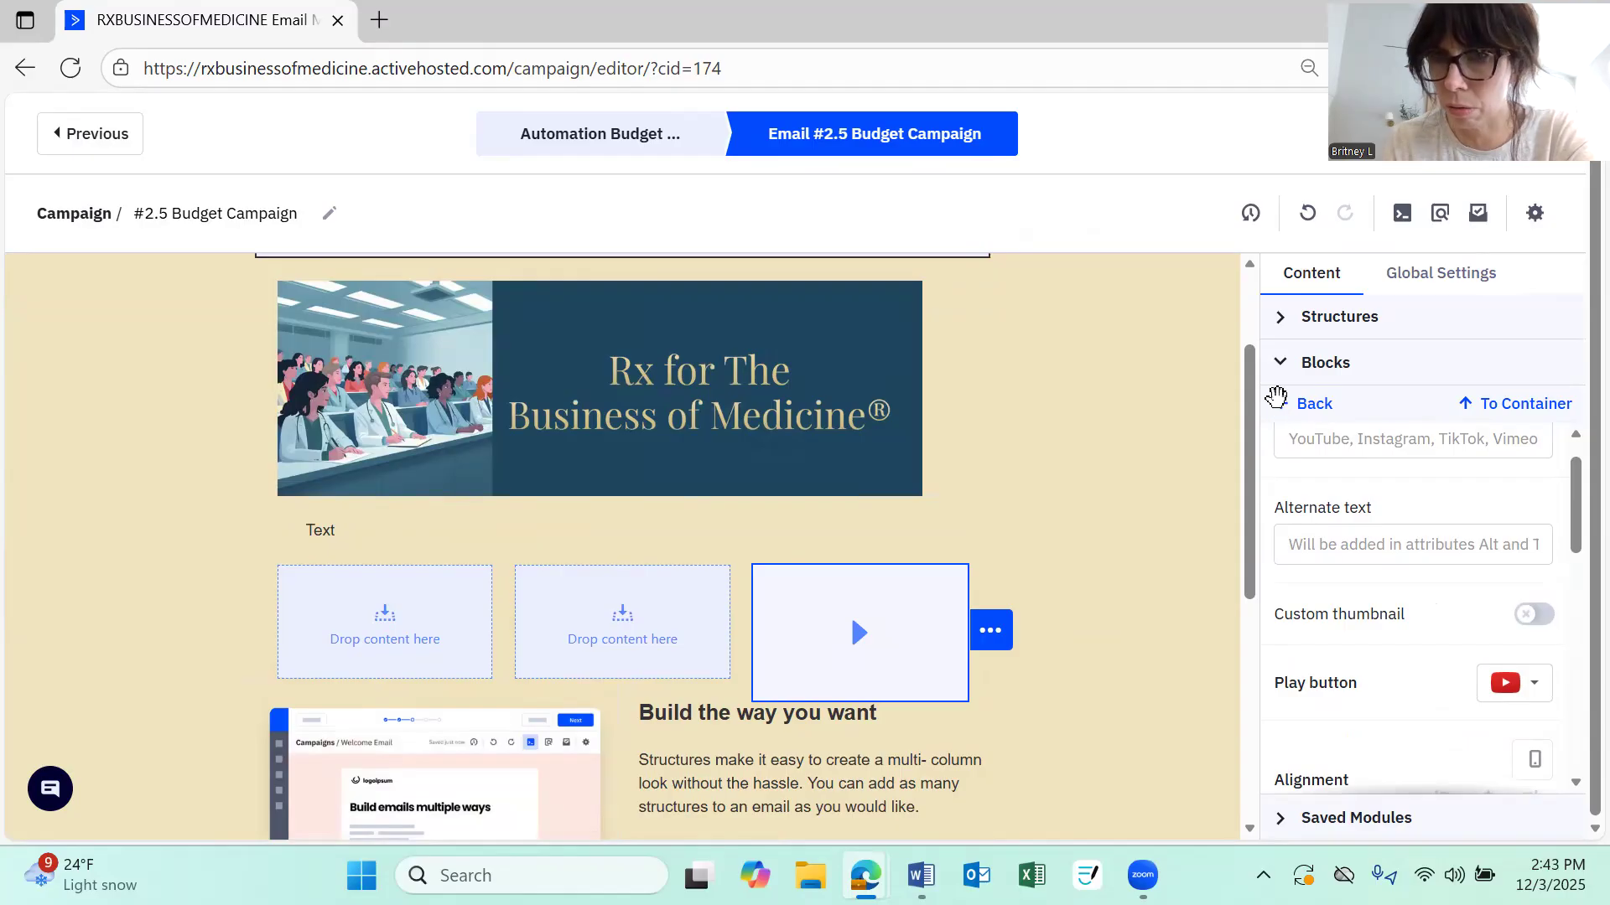
Add a divider block beneath the Text block in the one-column structure under the banner
{"action": "scroll", "coordinate": [1369, 592], "scroll_direction": "down", "scroll_amount": 1}
{"action": "left_click_drag", "start_coordinate": [1370, 594], "coordinate": [582, 539]}
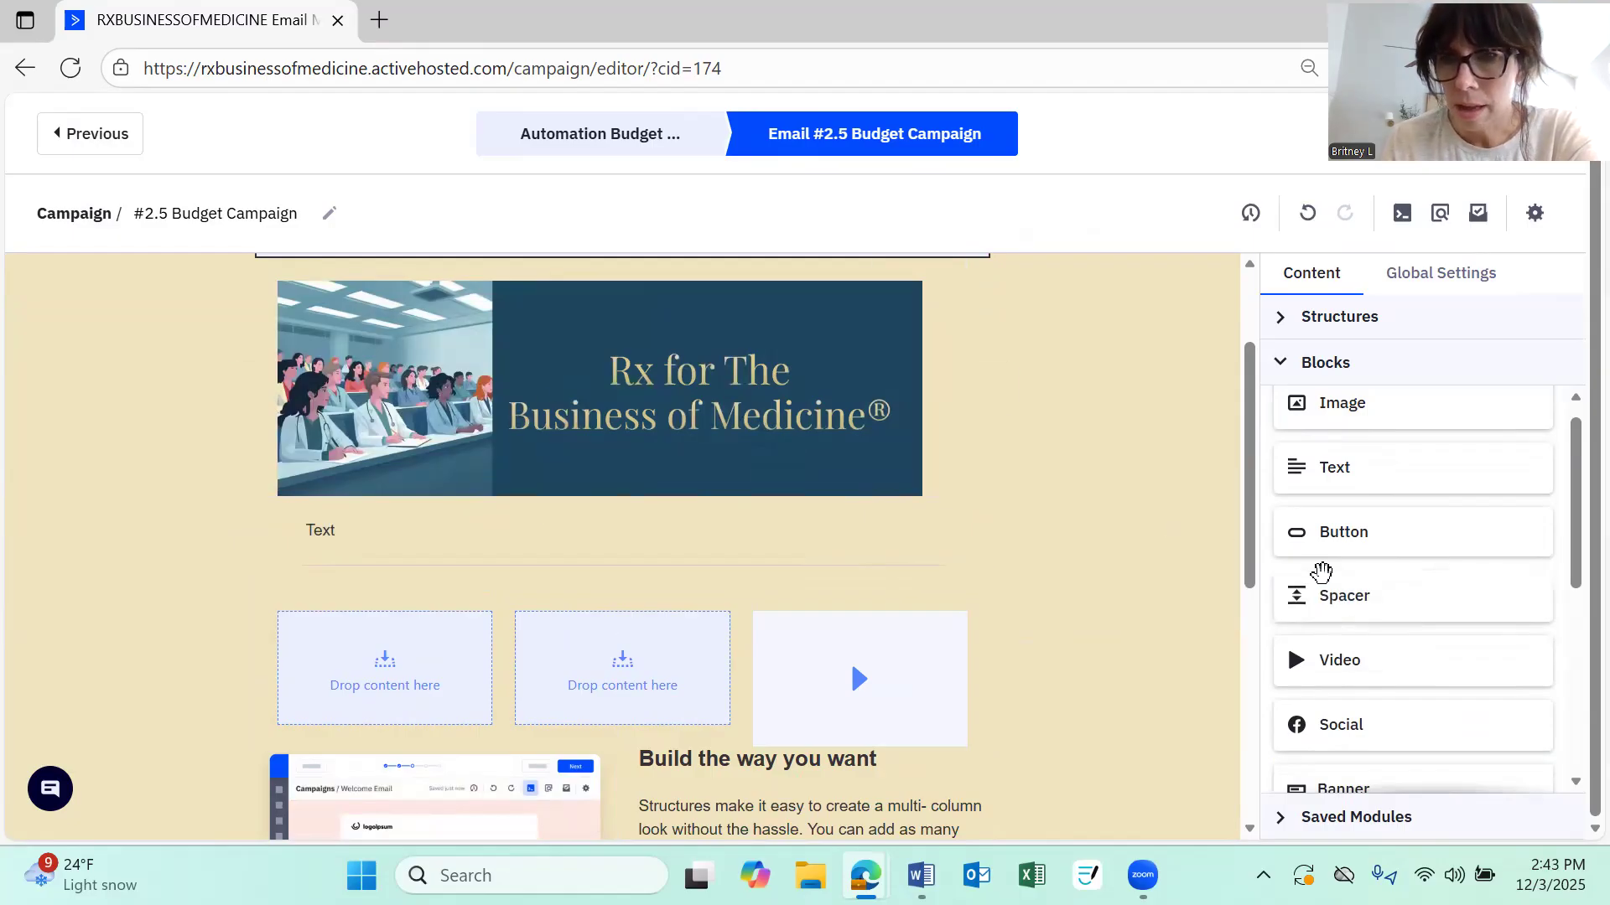
Drop a Social block with Facebook, Instagram and YouTube icons below the Text block
{"action": "scroll", "coordinate": [1321, 573], "scroll_direction": "down", "scroll_amount": 2}
{"action": "left_click_drag", "start_coordinate": [1337, 549], "coordinate": [740, 560]}
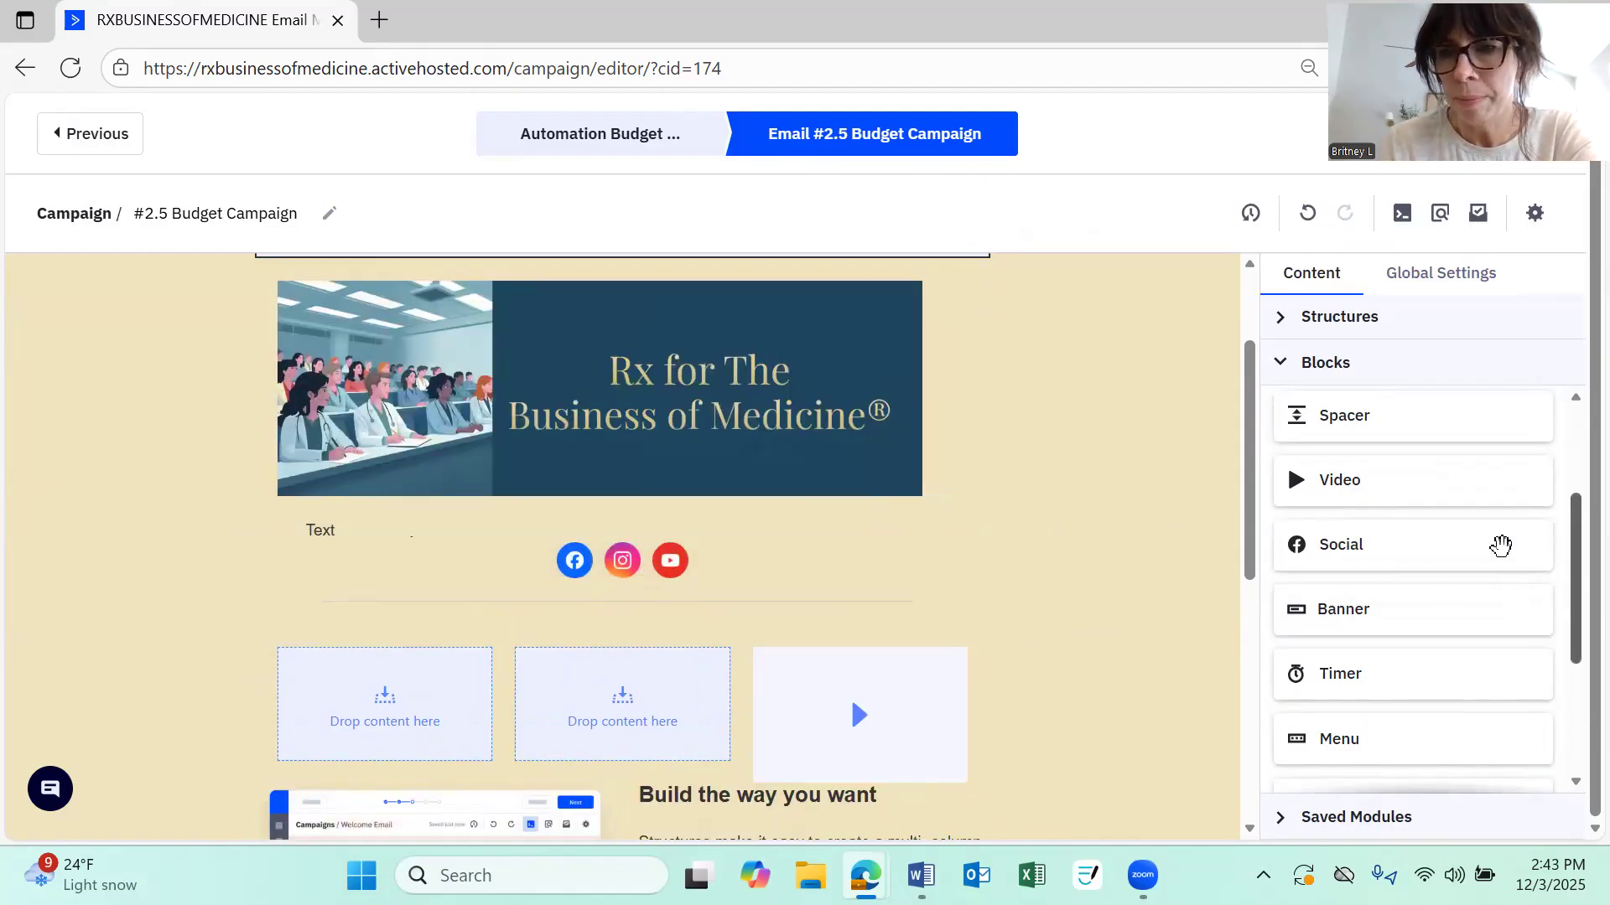
Try the dark blue brand colour as the content background of the section below the banner
{"action": "scroll", "coordinate": [1396, 570], "scroll_direction": "down", "scroll_amount": 3}
{"action": "scroll", "coordinate": [1395, 567], "scroll_direction": "up", "scroll_amount": 5}
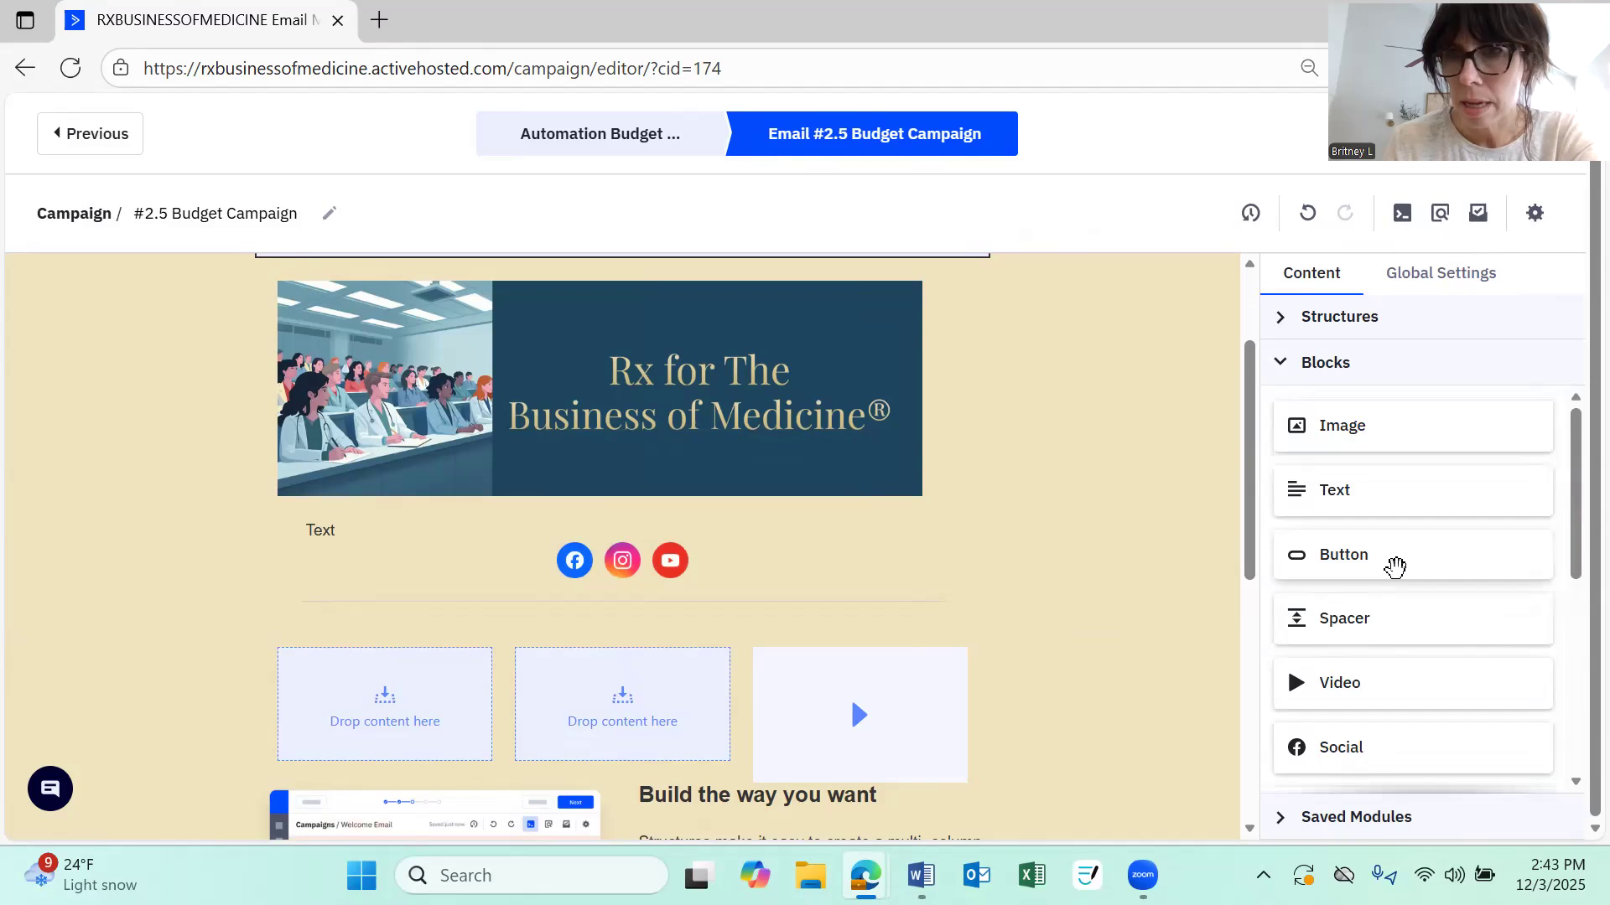
{"action": "left_click", "coordinate": [1275, 363]}
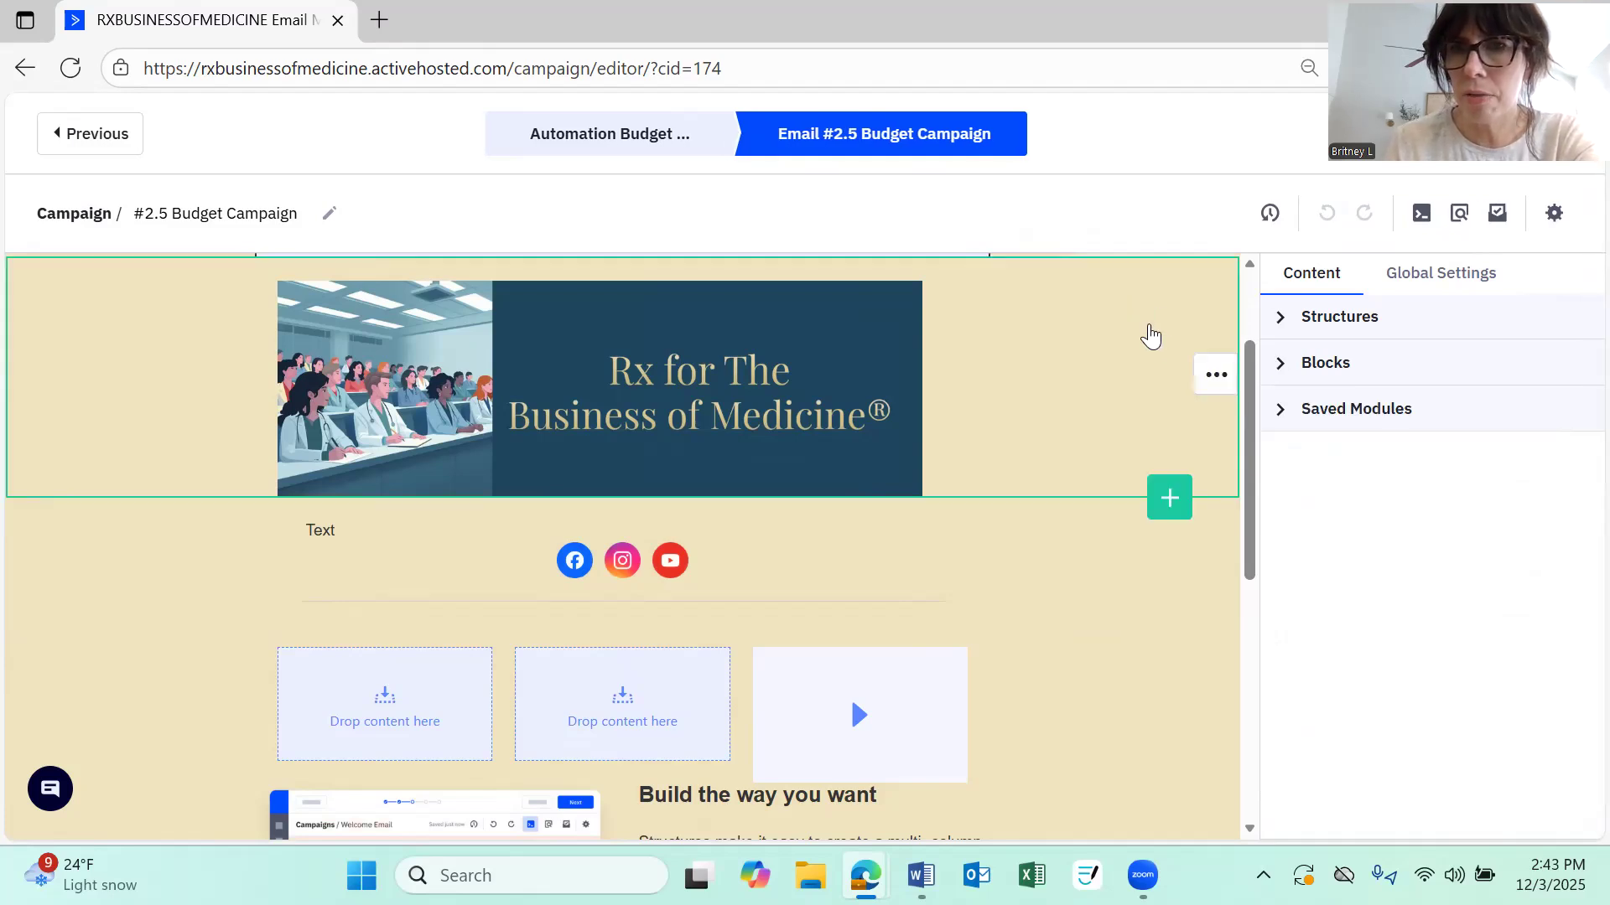
{"action": "left_click", "coordinate": [1189, 691]}
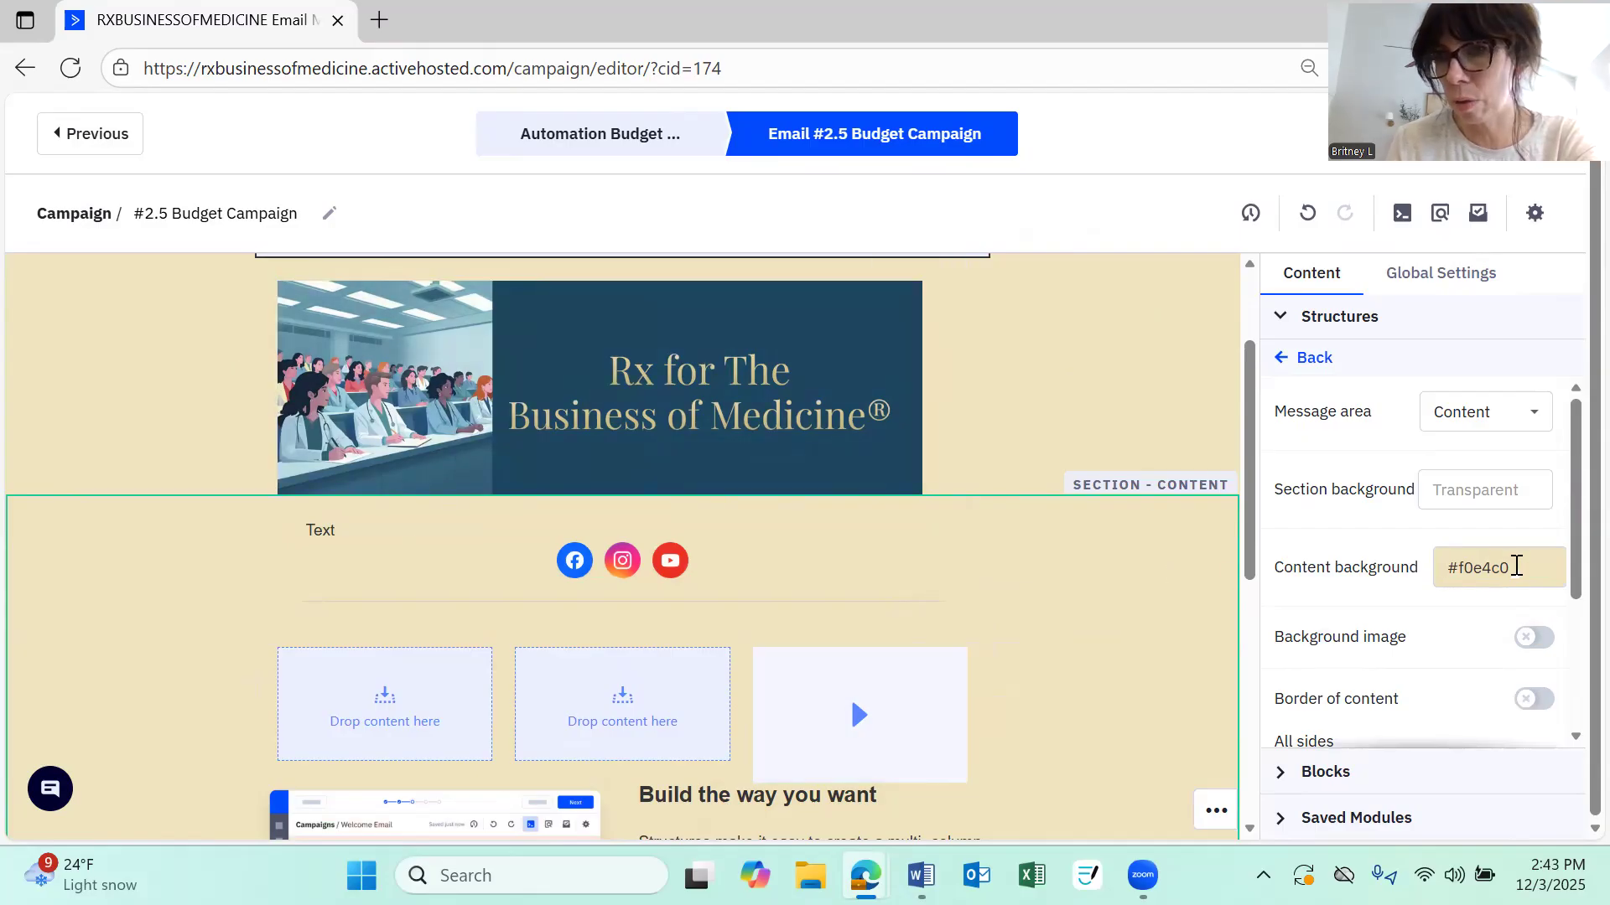
{"action": "left_click", "coordinate": [1519, 575]}
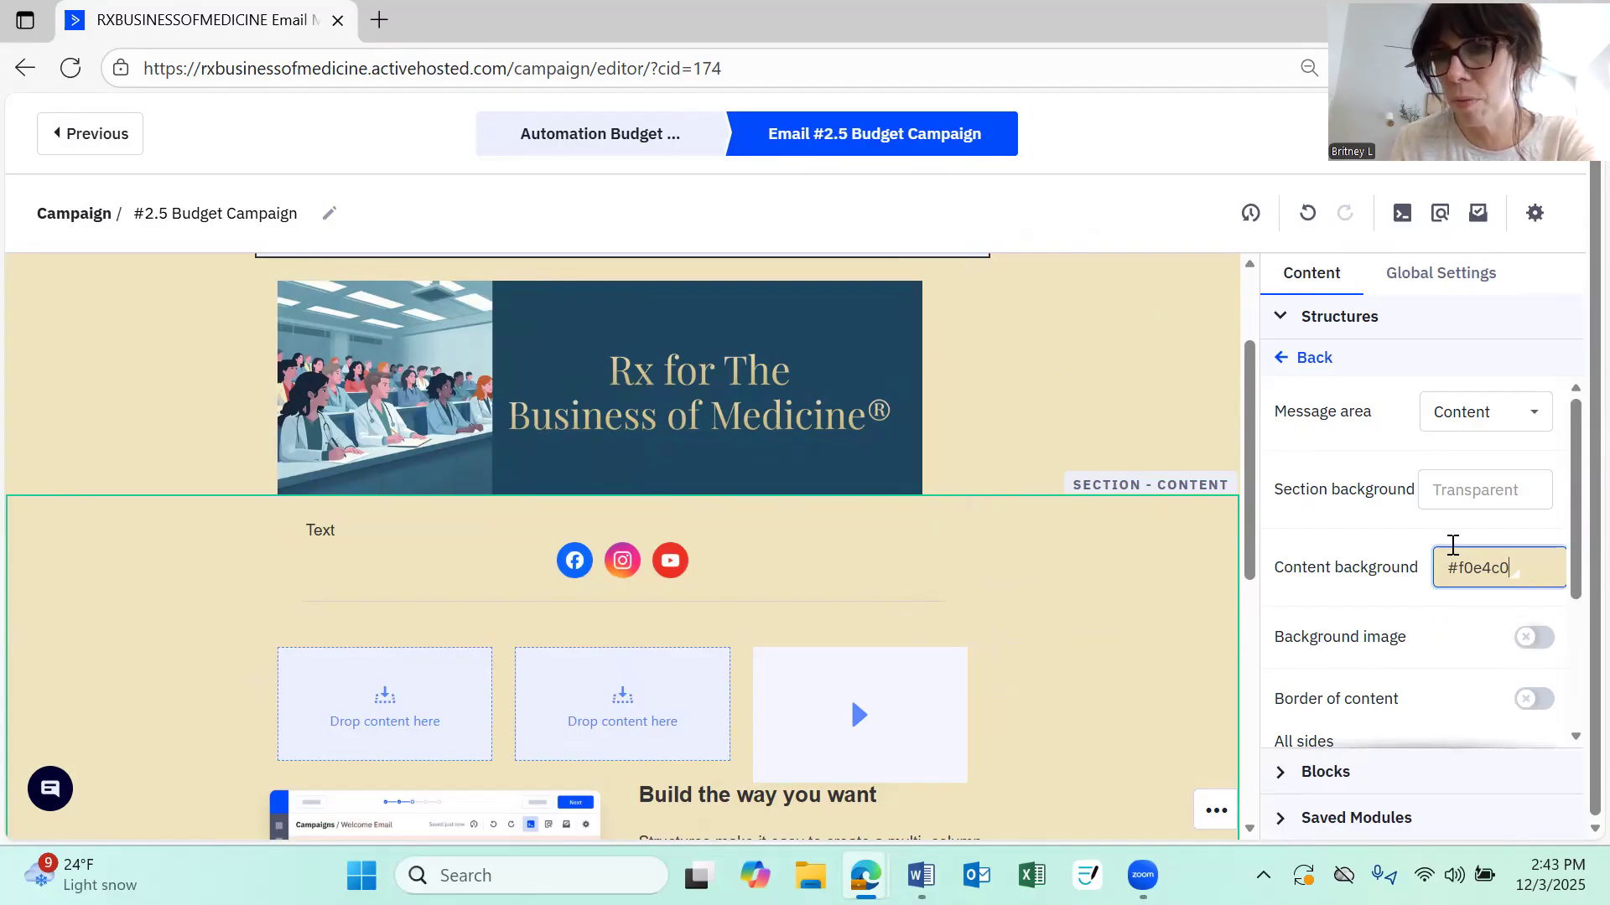
{"action": "left_click", "coordinate": [1460, 487]}
{"action": "left_click", "coordinate": [1480, 572]}
{"action": "left_click", "coordinate": [1480, 573]}
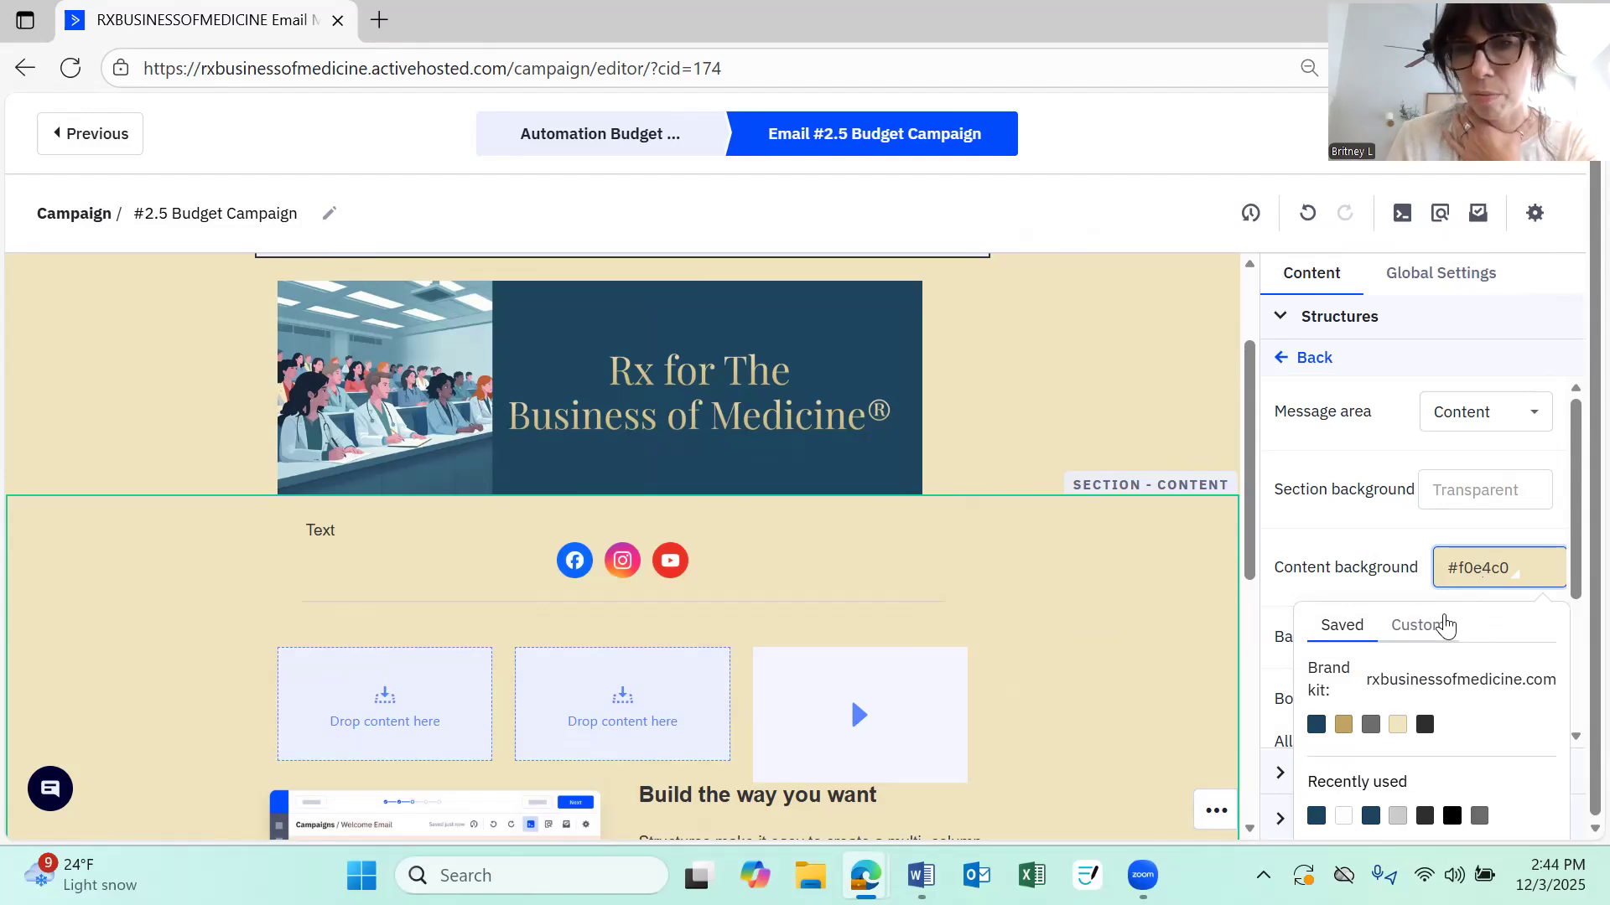
{"action": "left_click", "coordinate": [1316, 726]}
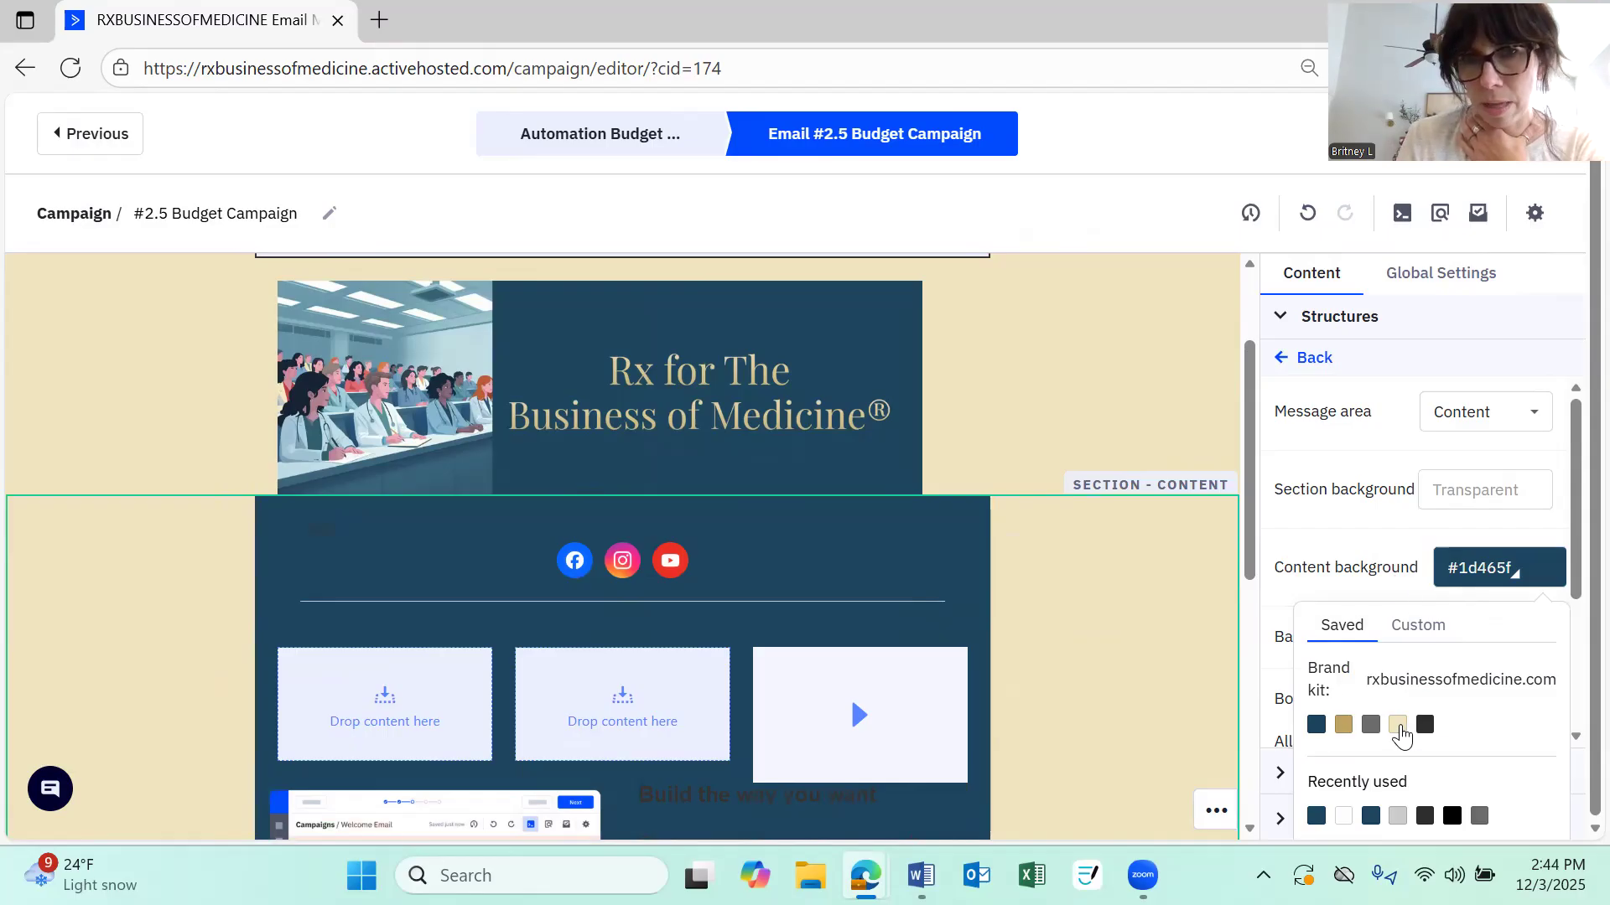
{"action": "left_click", "coordinate": [1397, 725]}
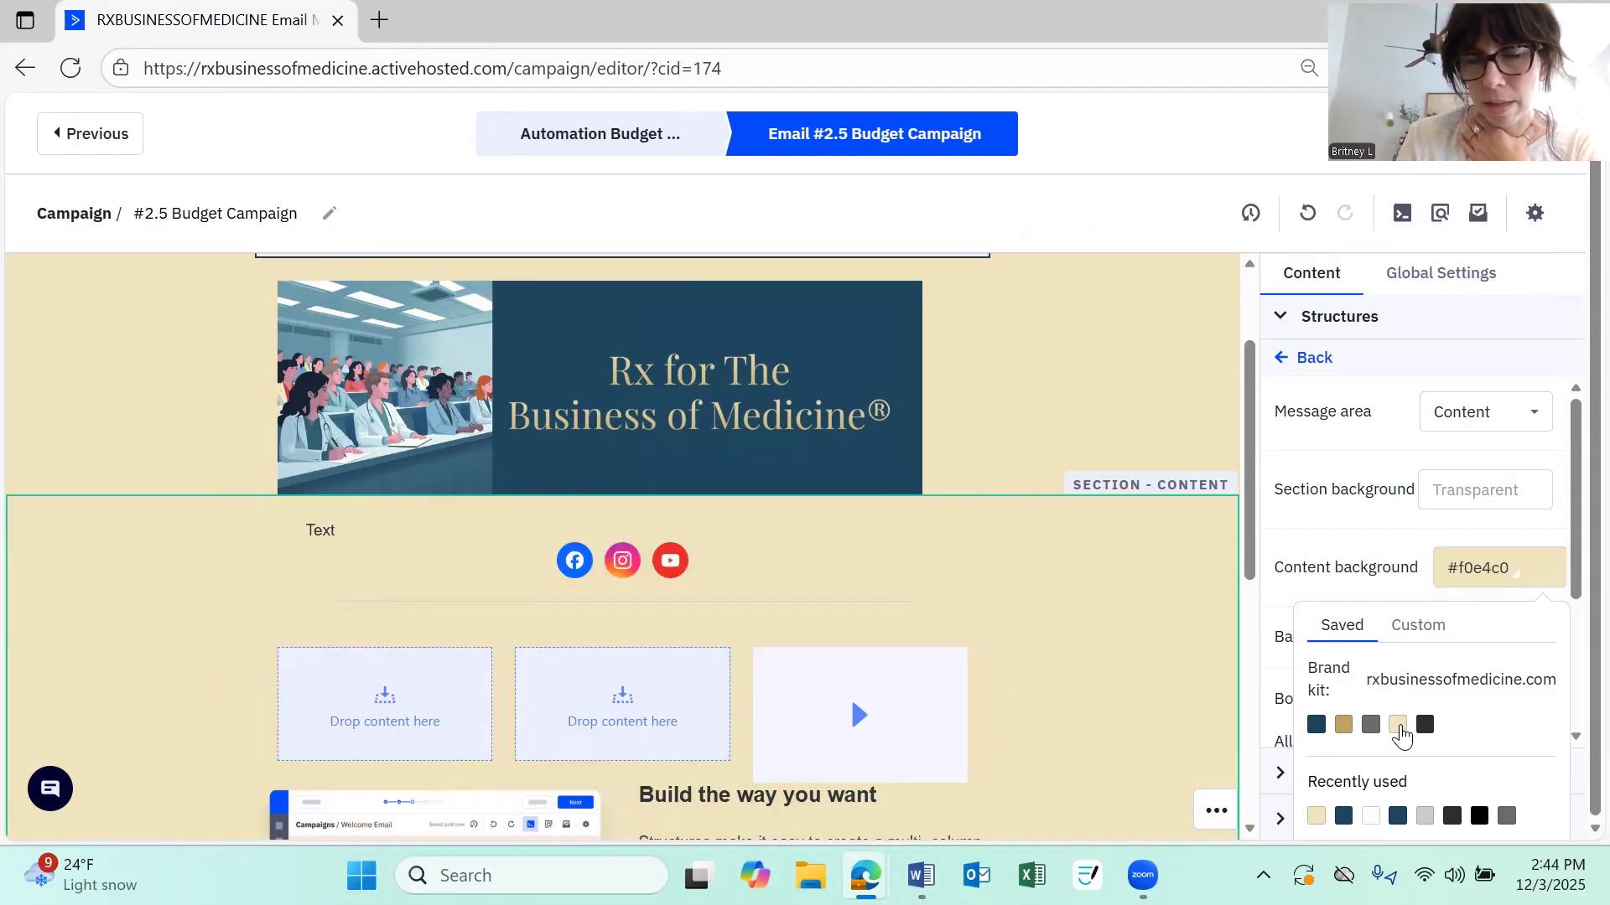
Set that section's background to the dark blue brand colour #1d465f
{"action": "left_click", "coordinate": [1464, 488]}
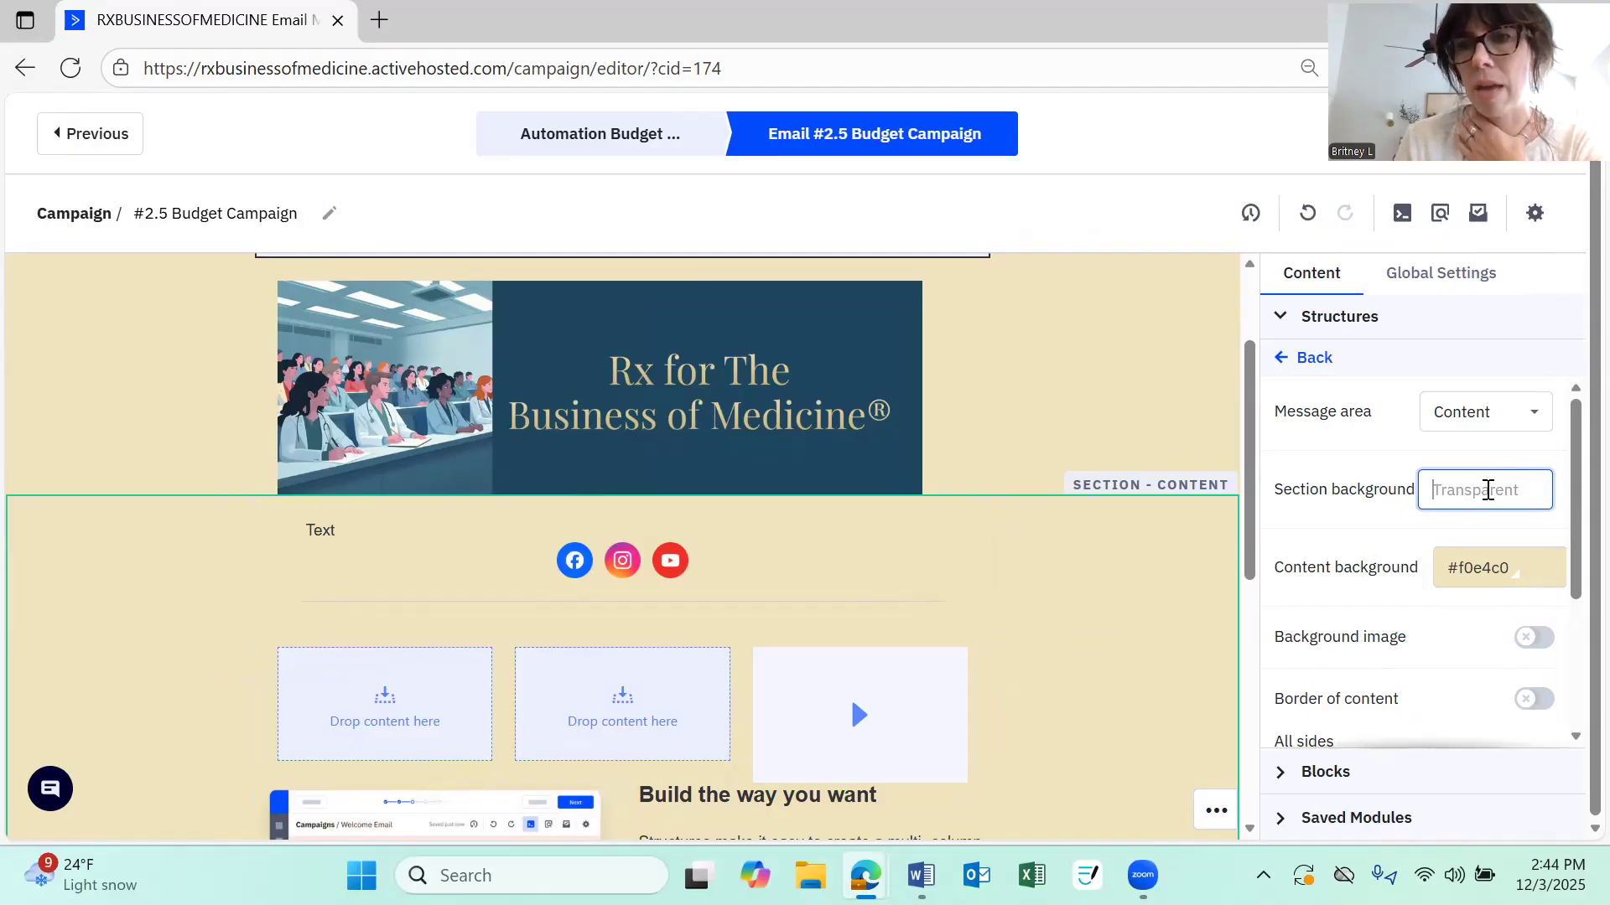
{"action": "left_click", "coordinate": [1488, 491]}
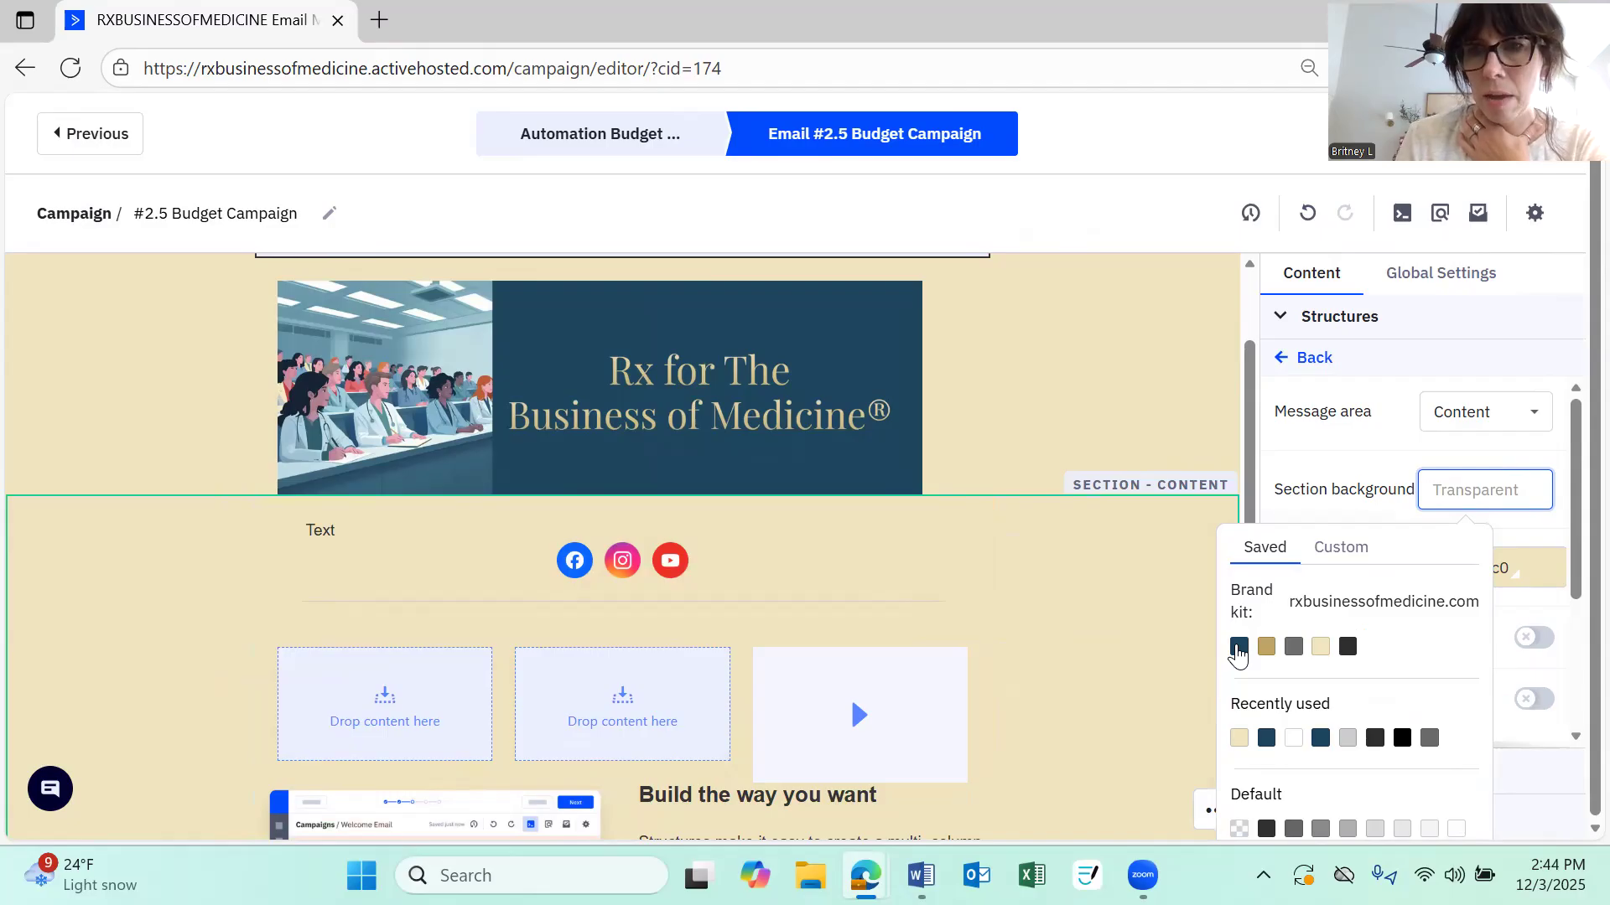
{"action": "left_click", "coordinate": [1238, 647]}
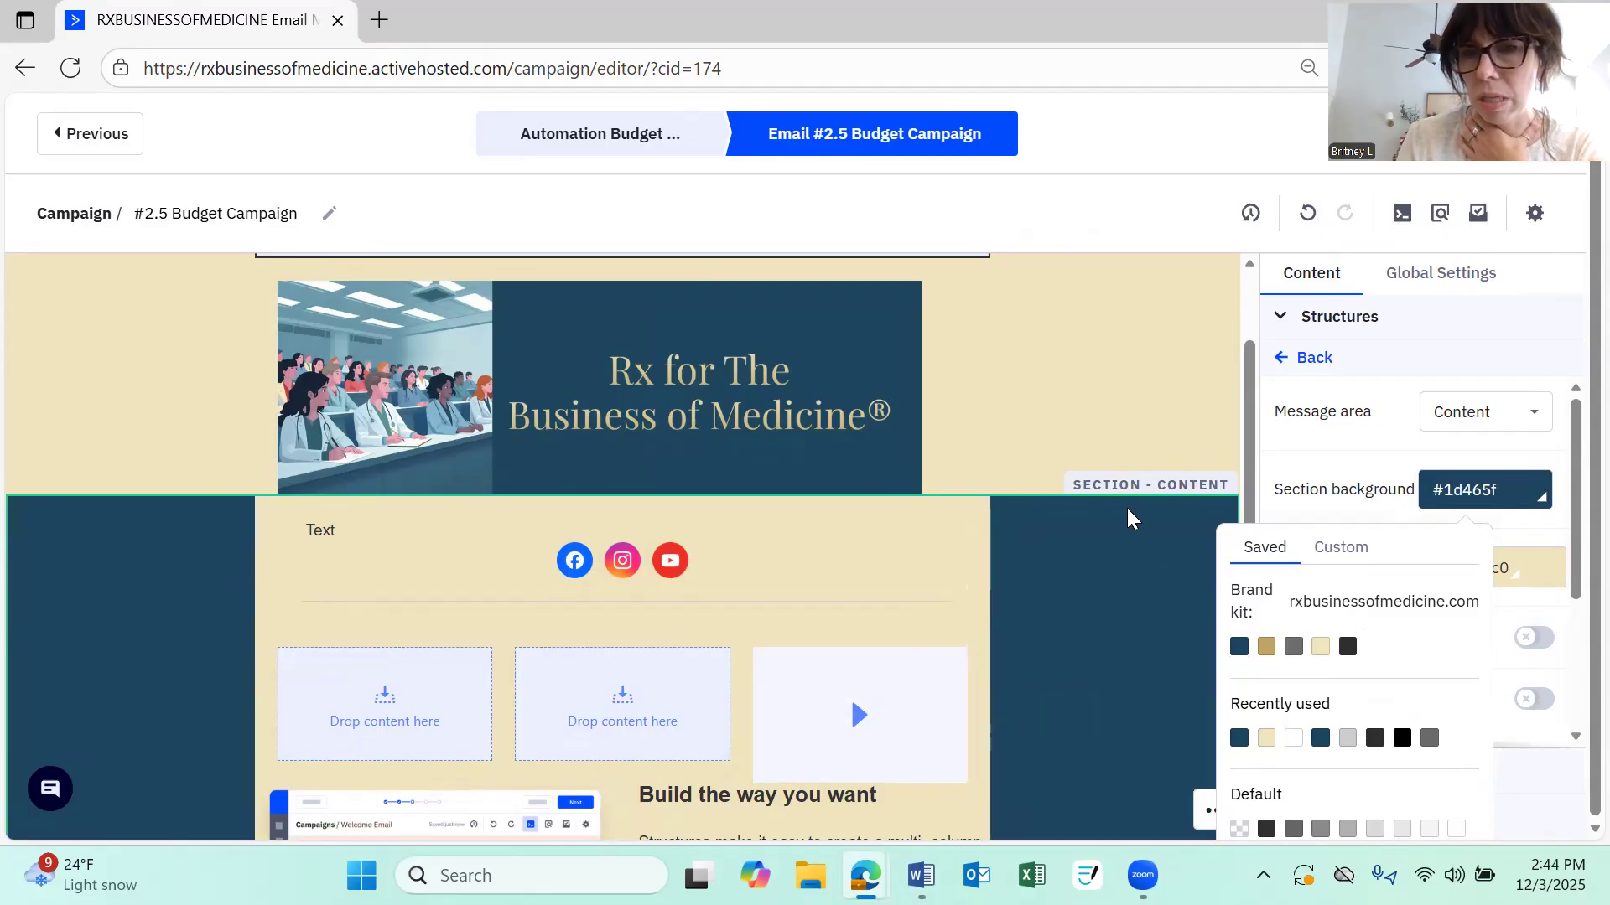
{"action": "left_click", "coordinate": [1339, 499]}
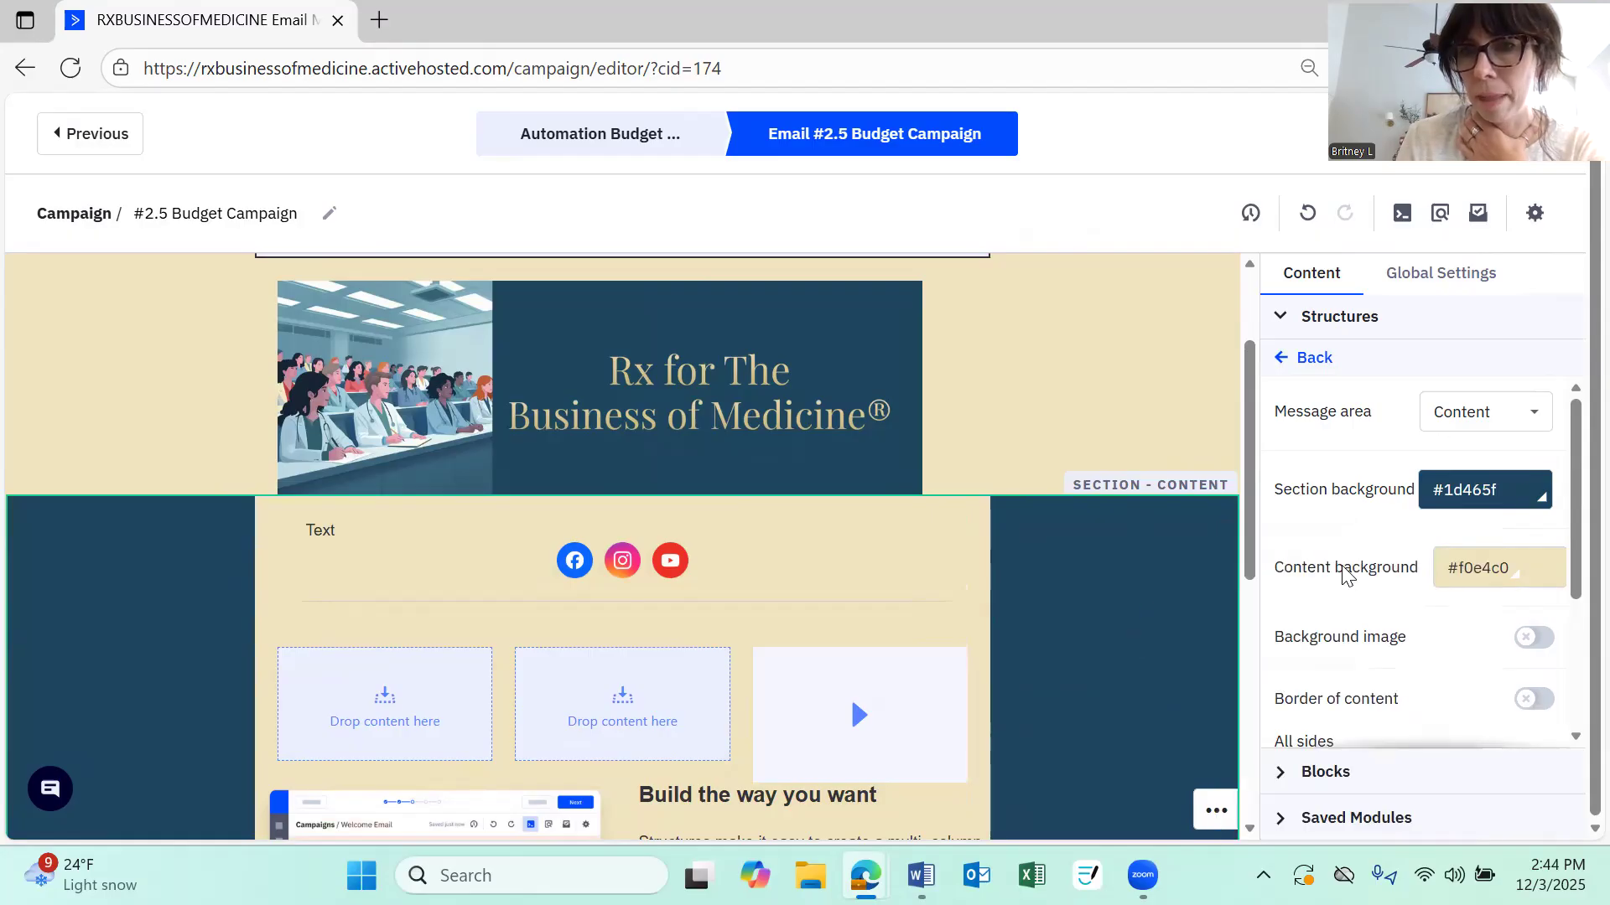
Try the dark blue brand colour for the section's content background once more
{"action": "left_click", "coordinate": [1482, 577]}
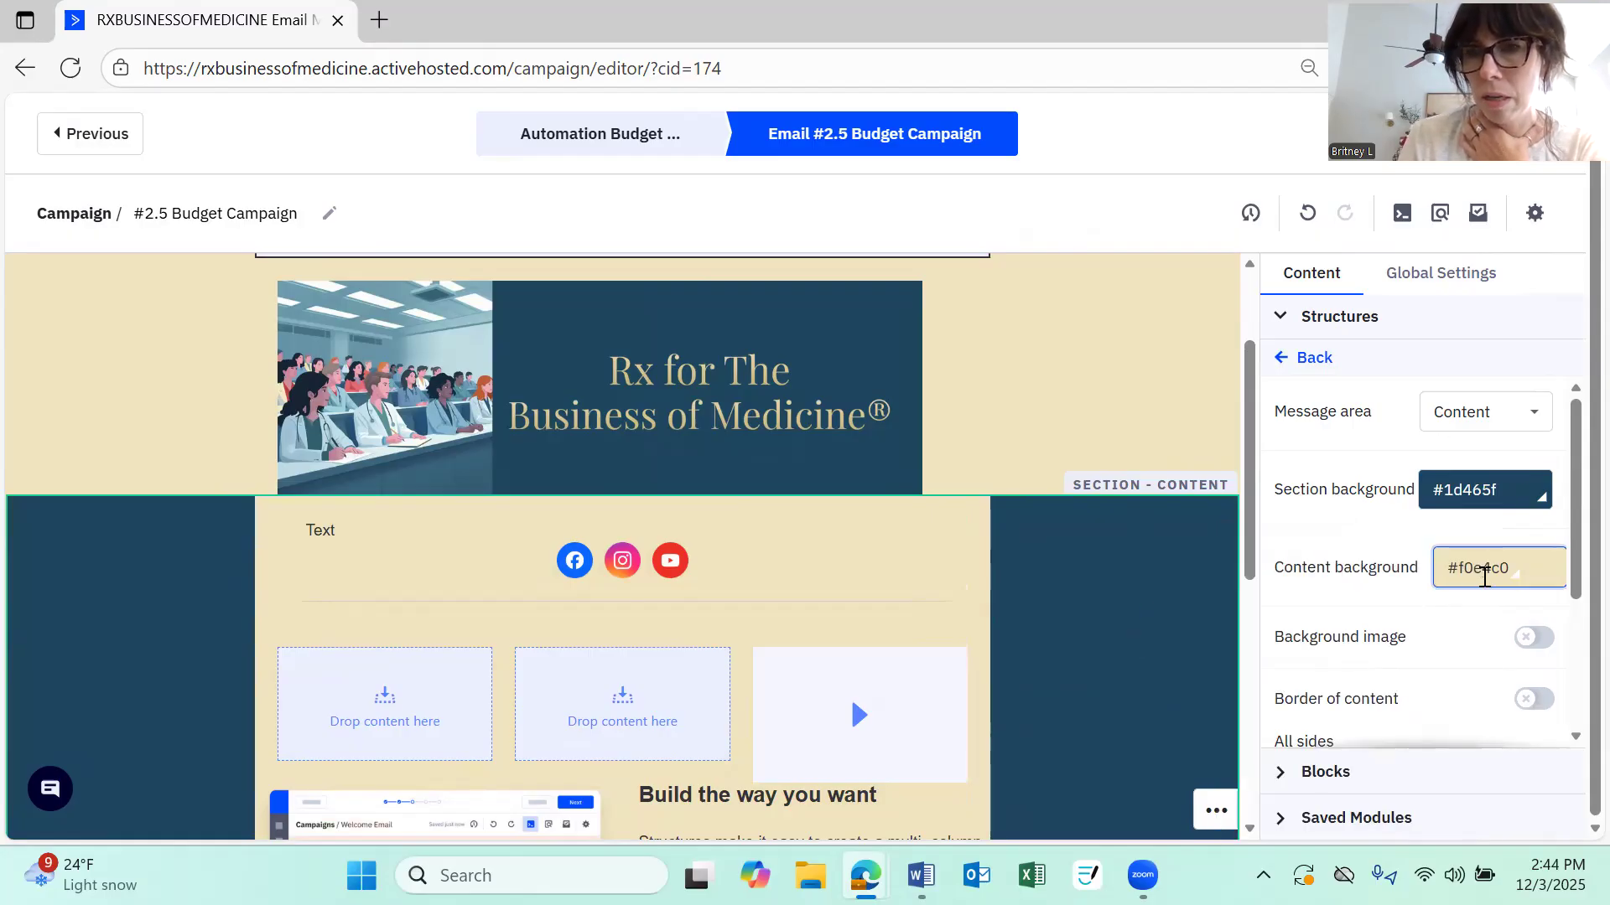
{"action": "left_click", "coordinate": [1514, 570]}
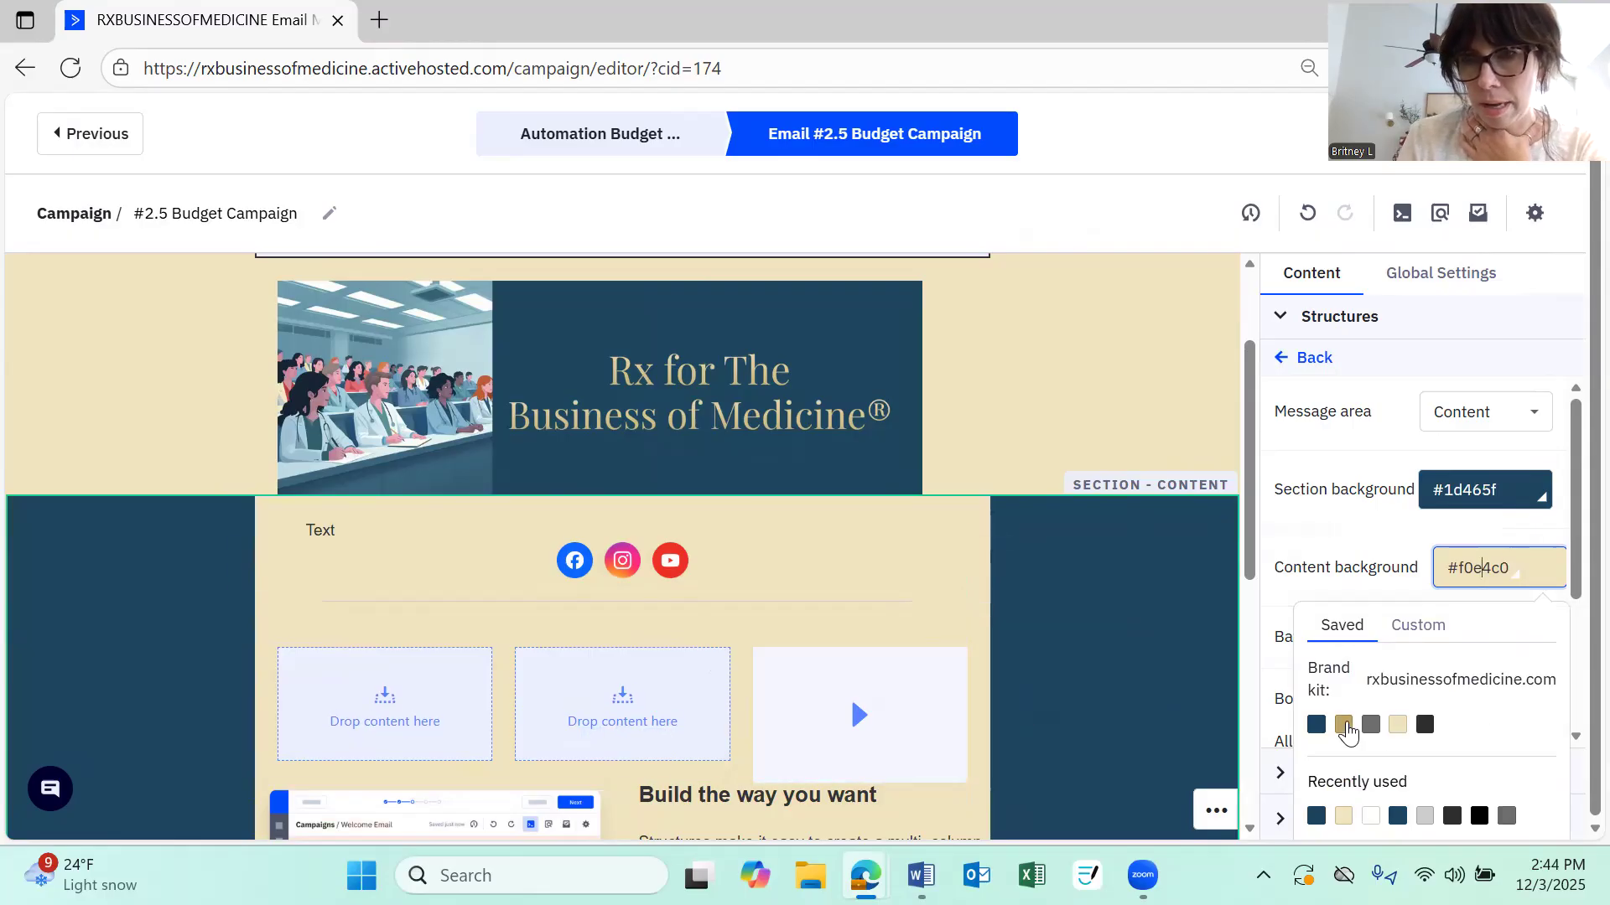
{"action": "left_click", "coordinate": [1316, 726]}
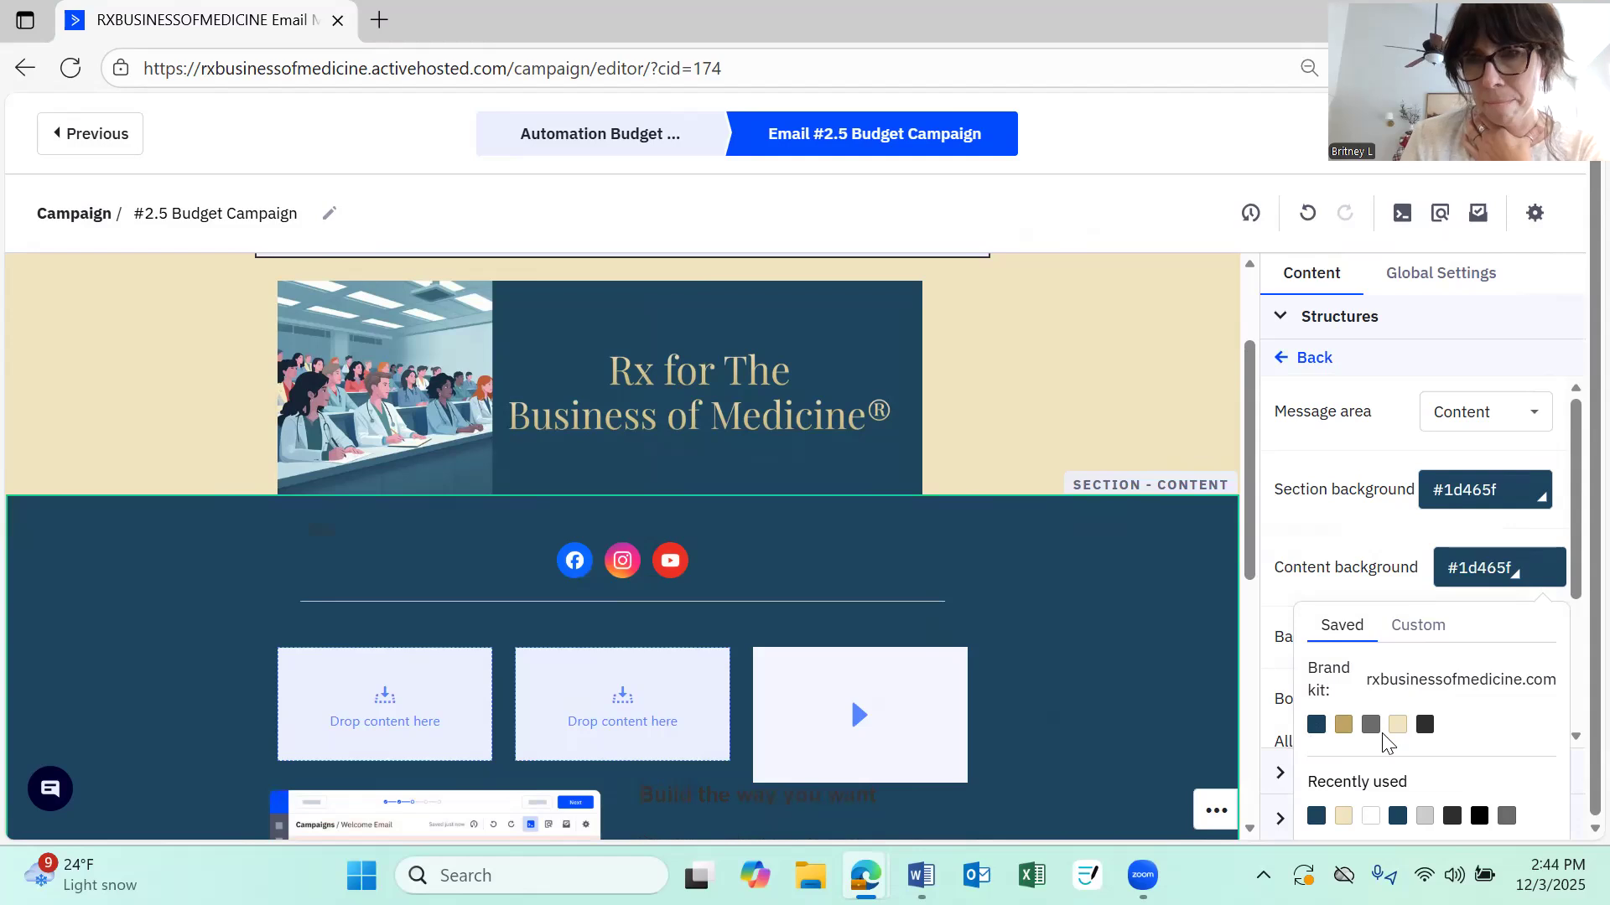
{"action": "left_click", "coordinate": [1396, 728]}
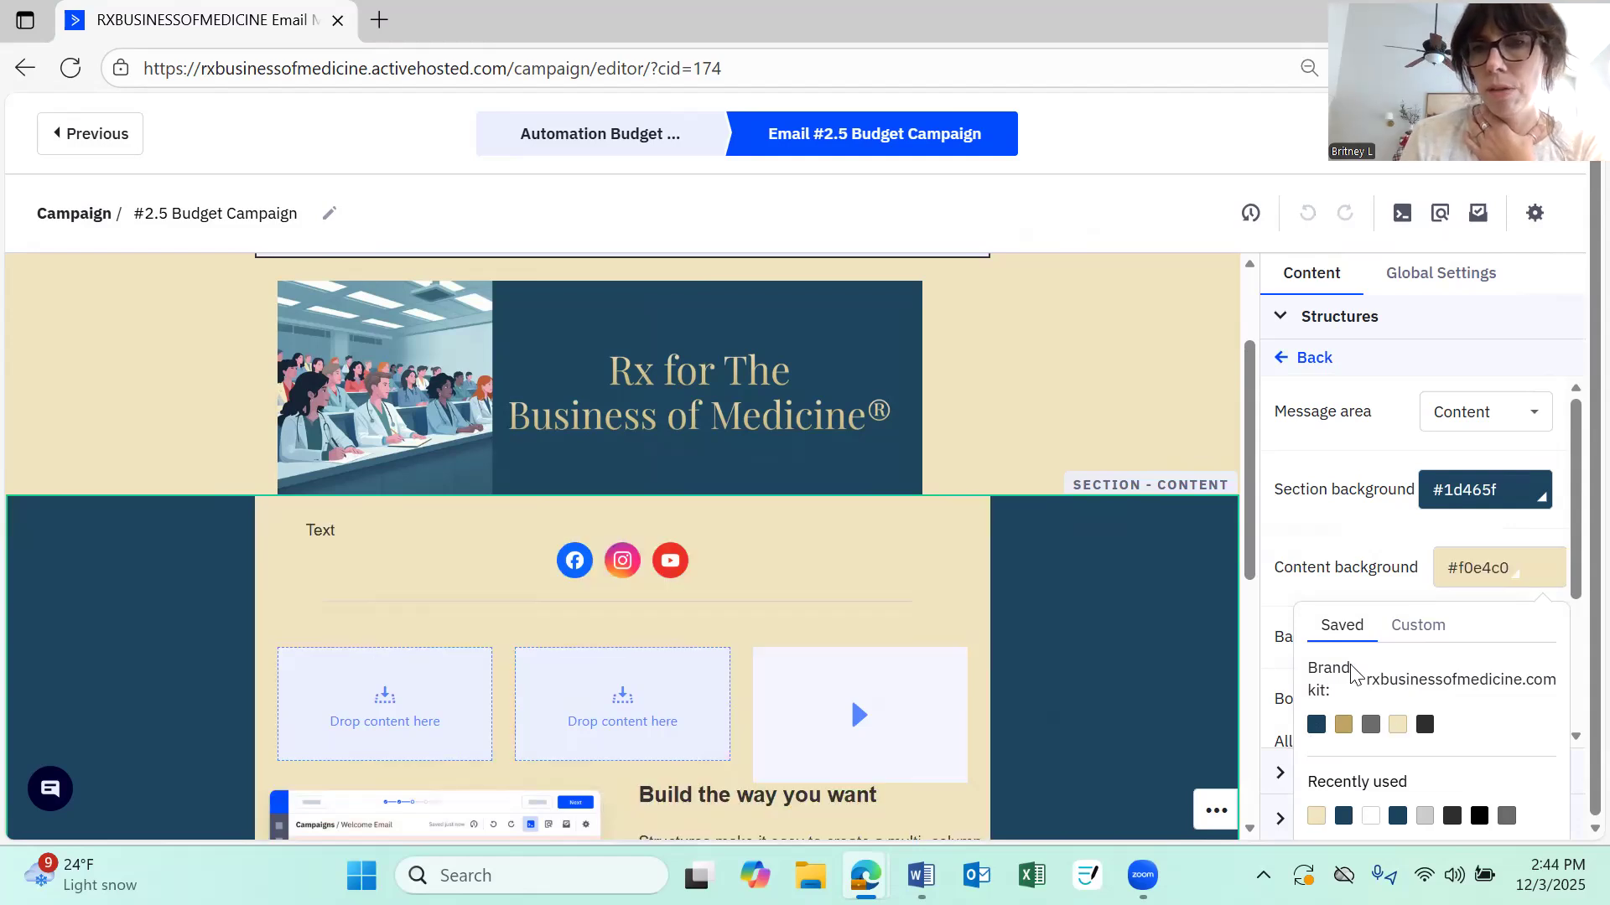
Review the section settings and the rest of the email down to the footer
{"action": "scroll", "coordinate": [1350, 495], "scroll_direction": "down", "scroll_amount": 1}
{"action": "left_click", "coordinate": [1350, 495]}
{"action": "scroll", "coordinate": [1350, 495], "scroll_direction": "down", "scroll_amount": 1}
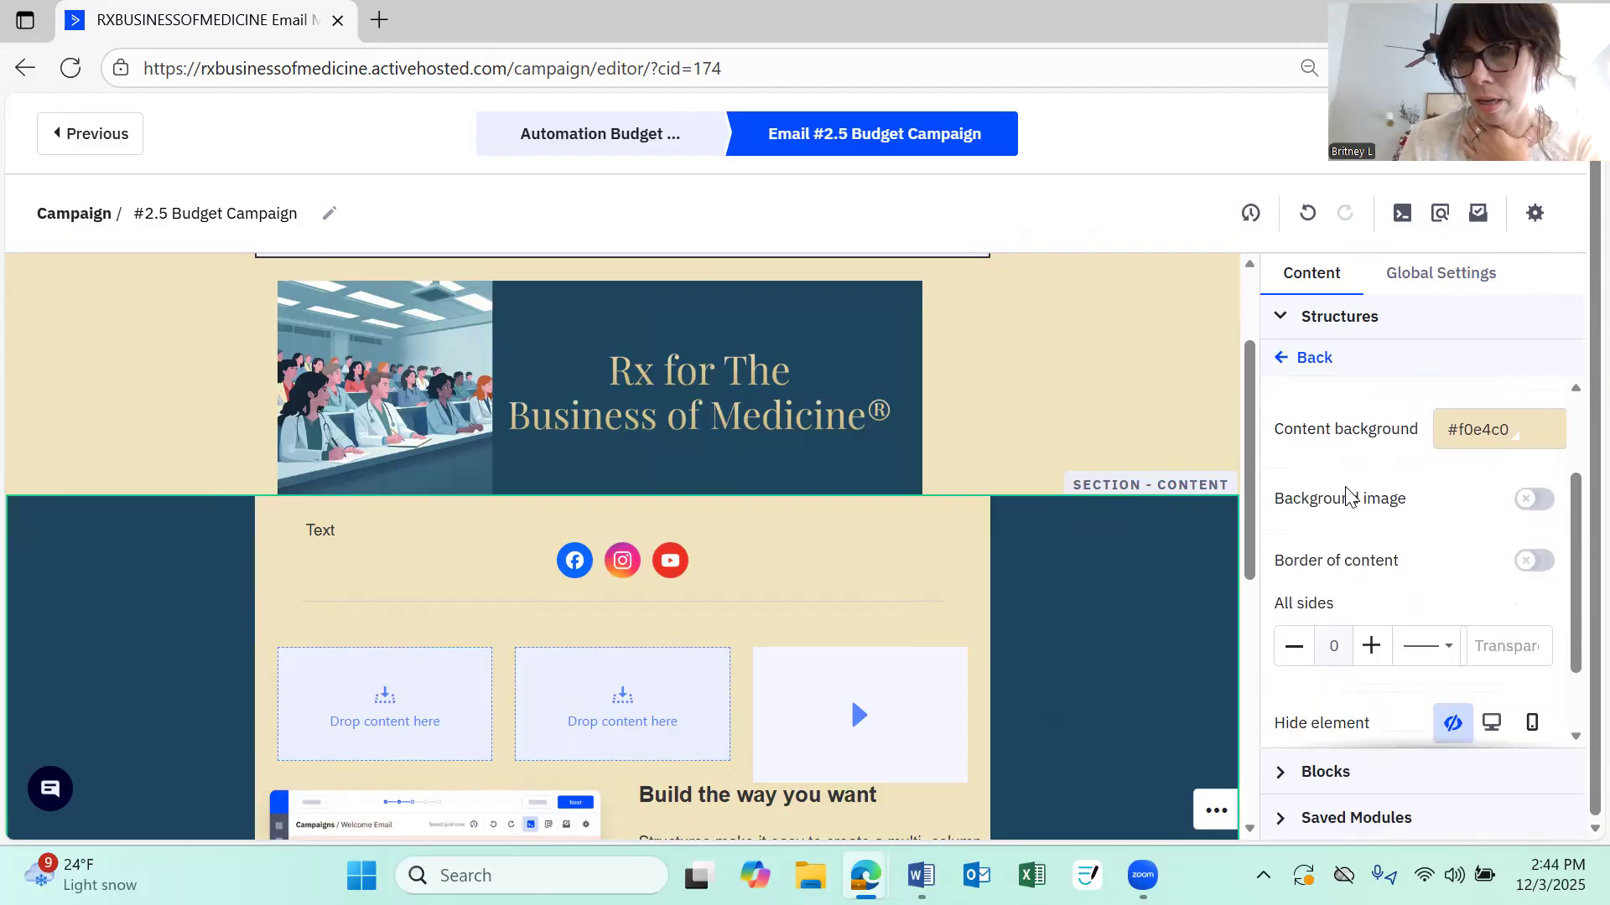
{"action": "scroll", "coordinate": [1342, 484], "scroll_direction": "down", "scroll_amount": 1}
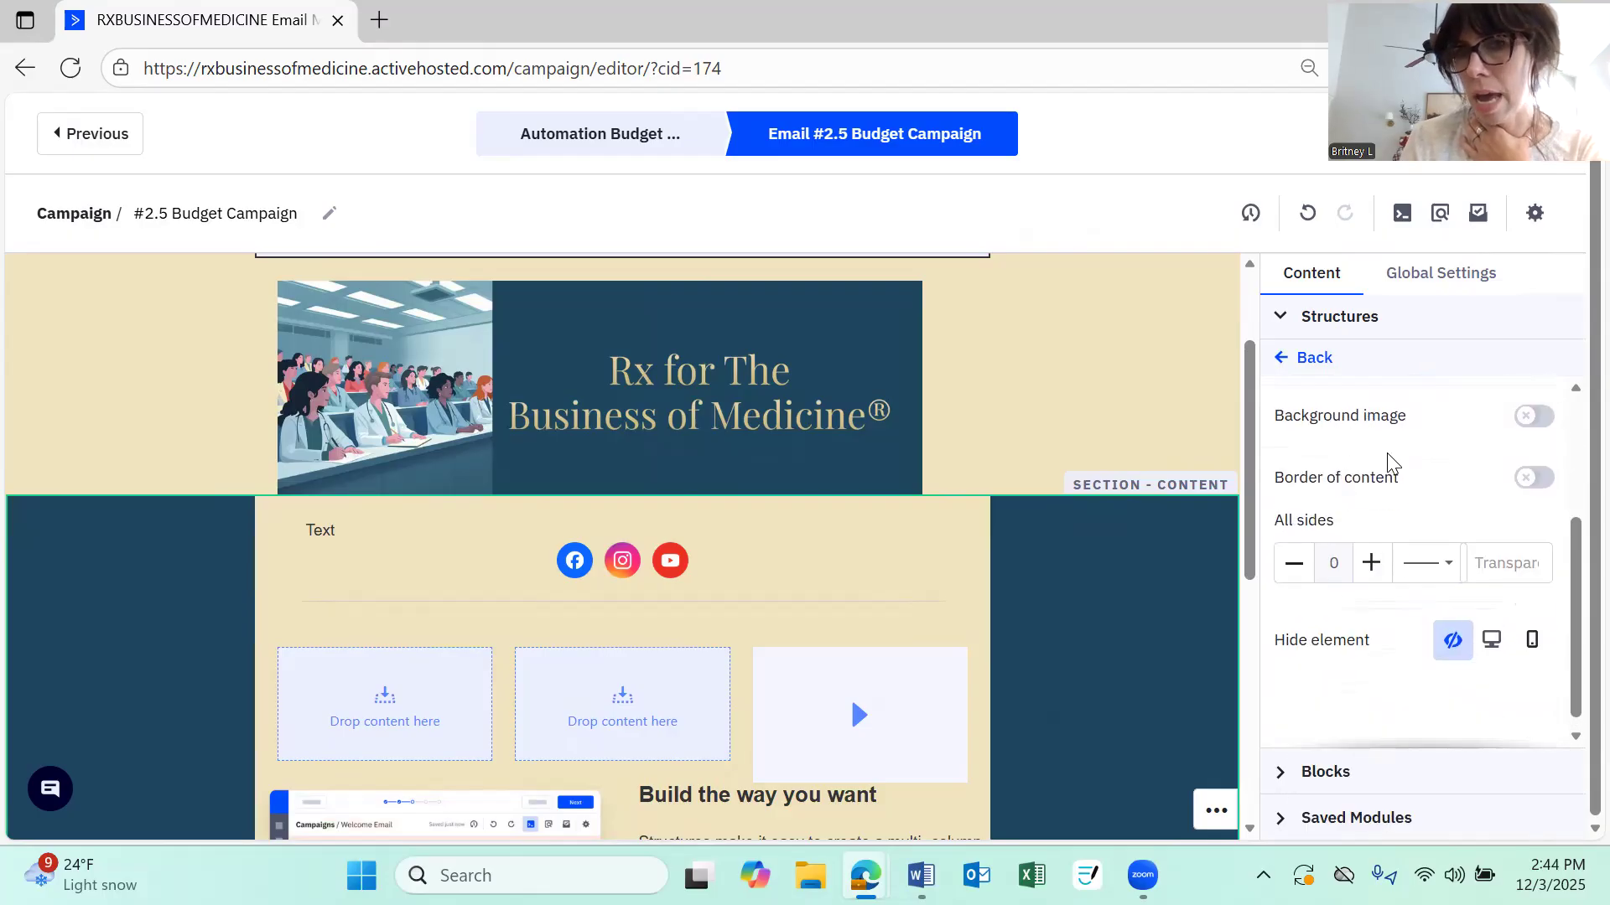
{"action": "mouse_move", "coordinate": [873, 310]}
{"action": "scroll", "coordinate": [1169, 374], "scroll_direction": "up", "scroll_amount": 1}
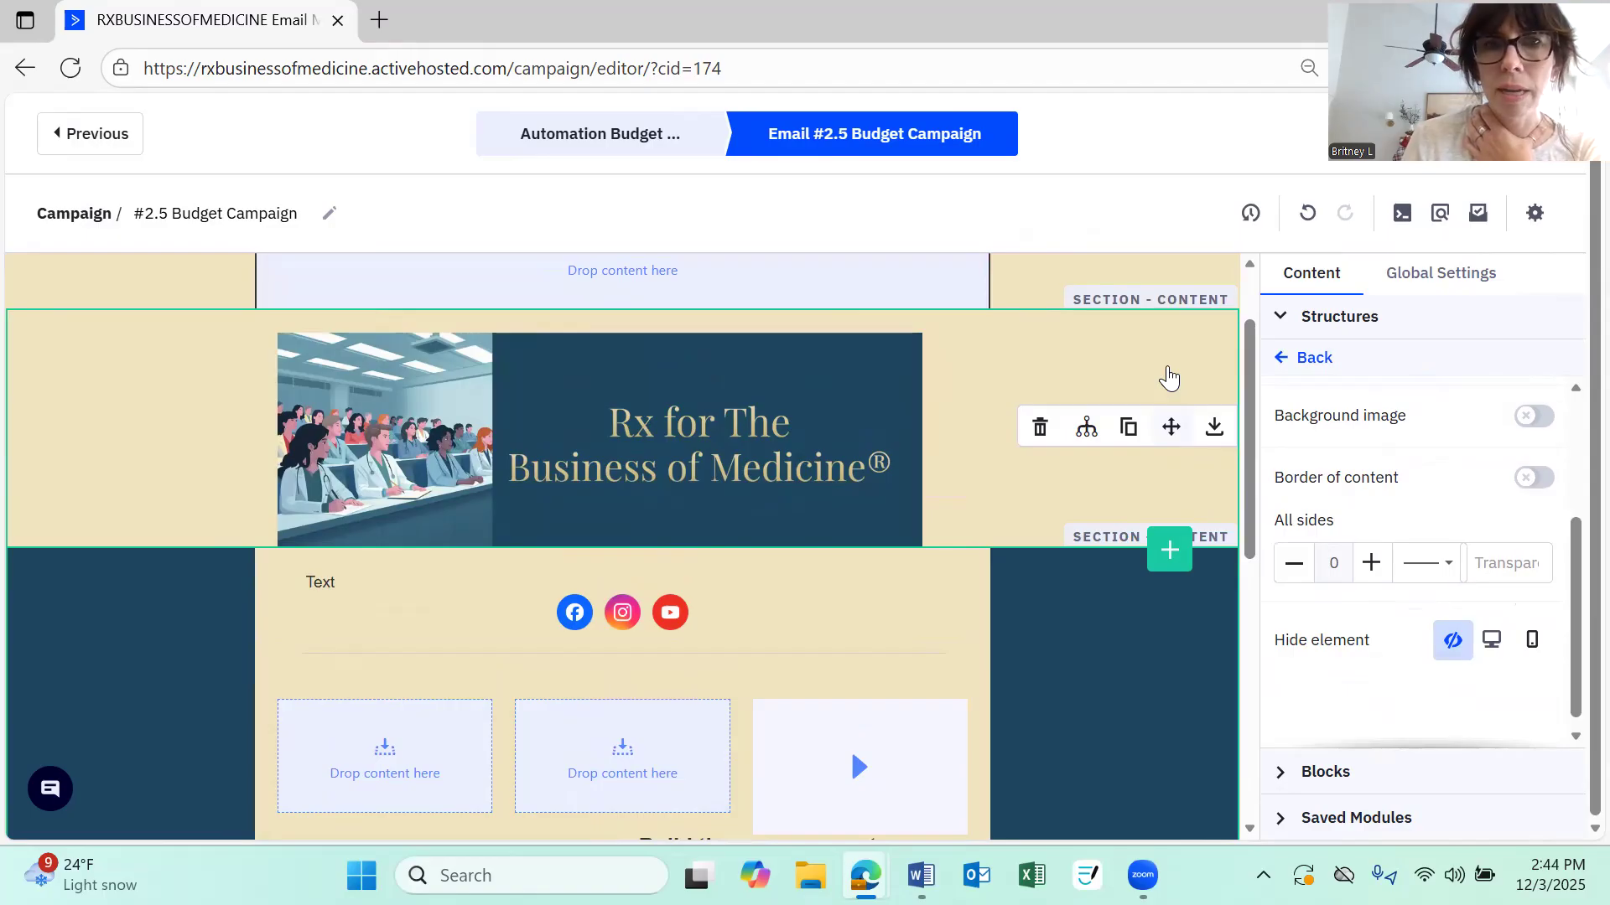
{"action": "scroll", "coordinate": [1169, 369], "scroll_direction": "down", "scroll_amount": 6}
{"action": "scroll", "coordinate": [584, 832], "scroll_direction": "down", "scroll_amount": 1}
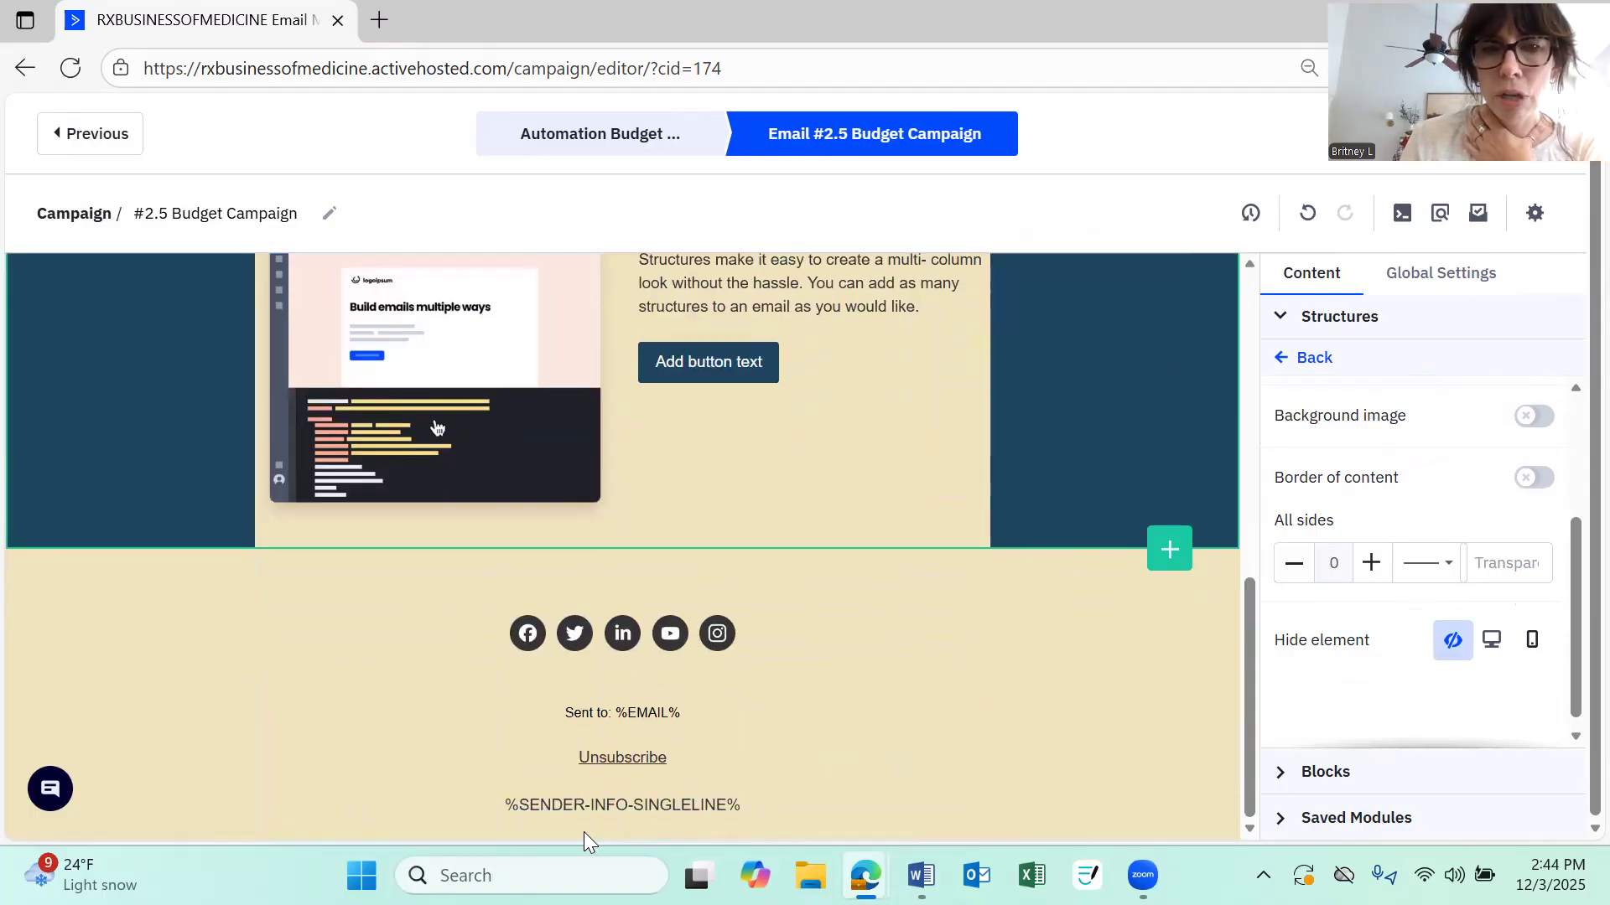
{"action": "left_click", "coordinate": [671, 784]}
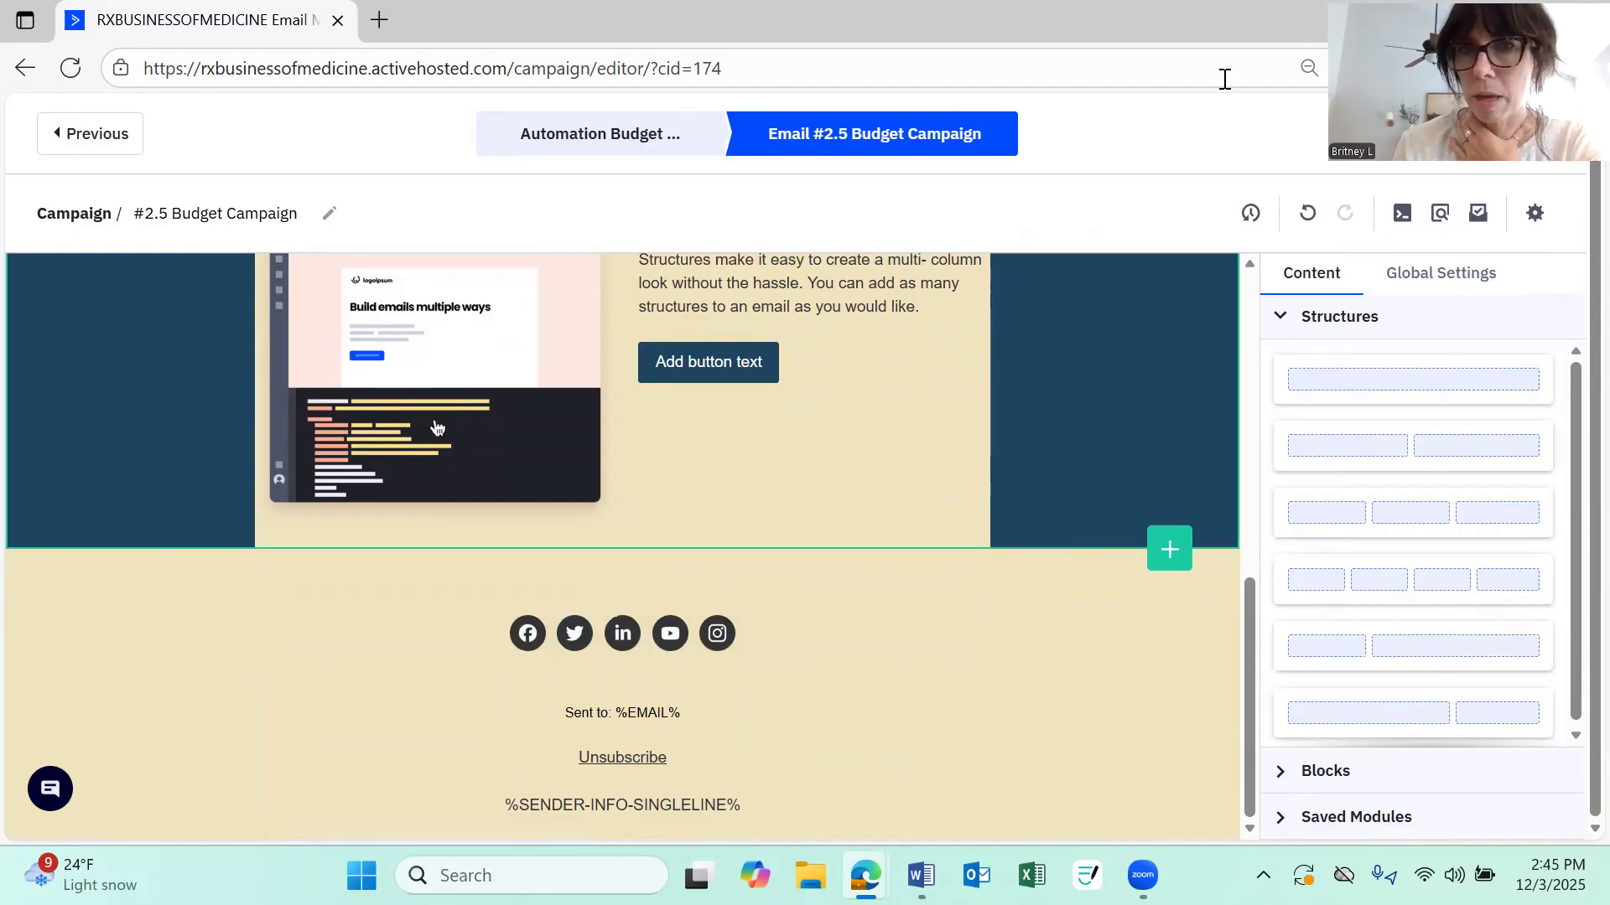
Save the email design and continue to the automation's send-email settings
{"action": "left_click_drag", "start_coordinate": [1473, 61], "coordinate": [489, 117]}
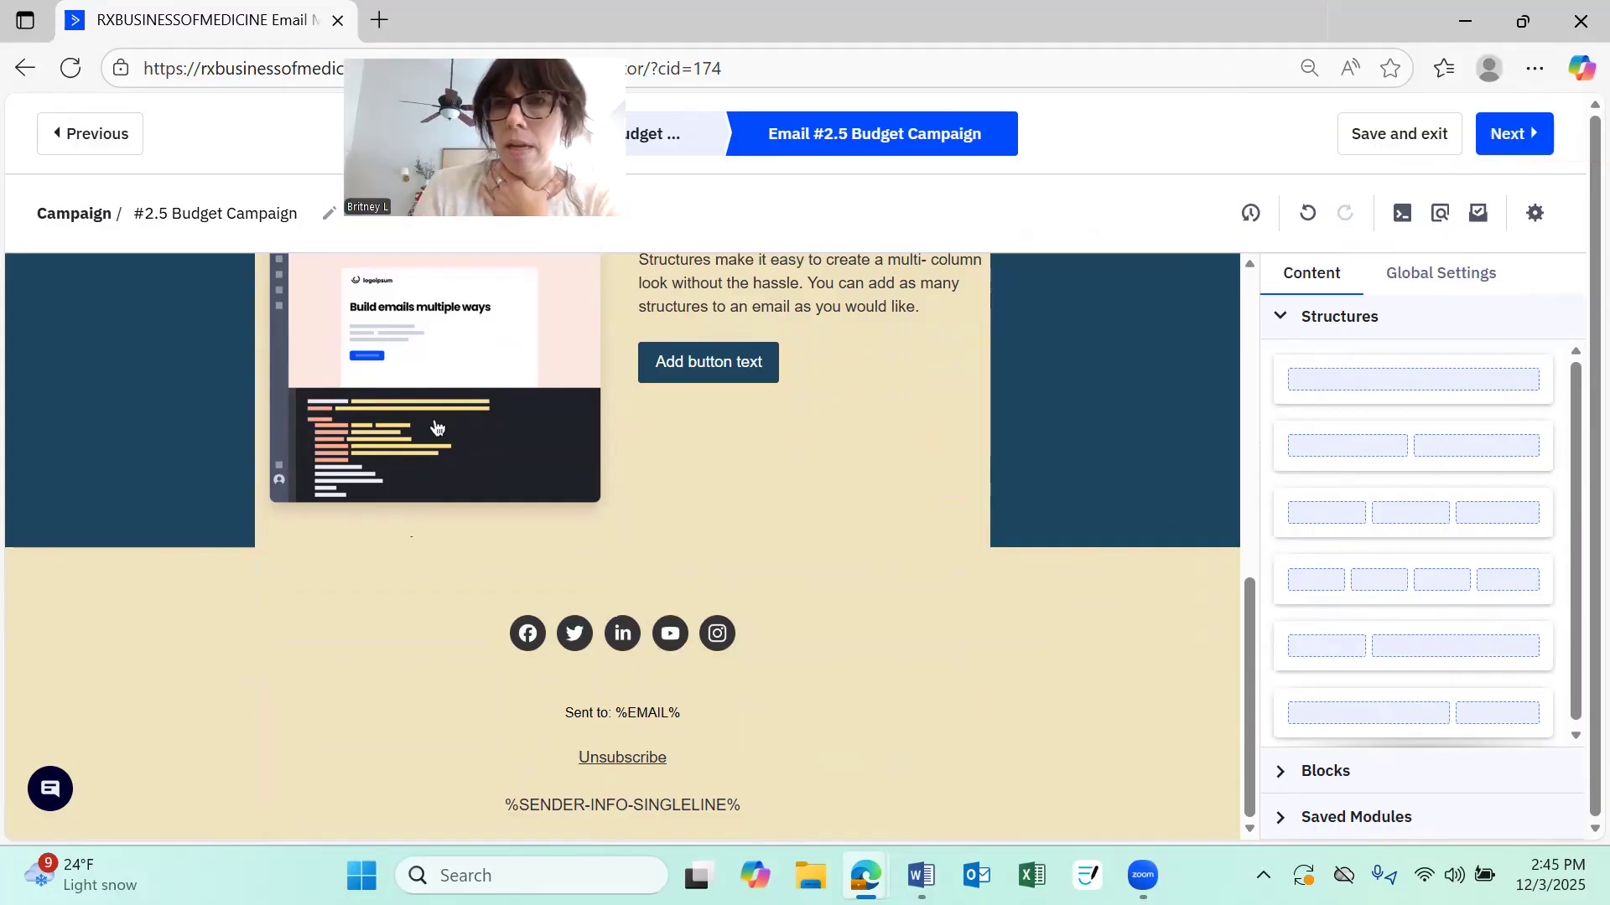
{"action": "left_click", "coordinate": [1387, 138]}
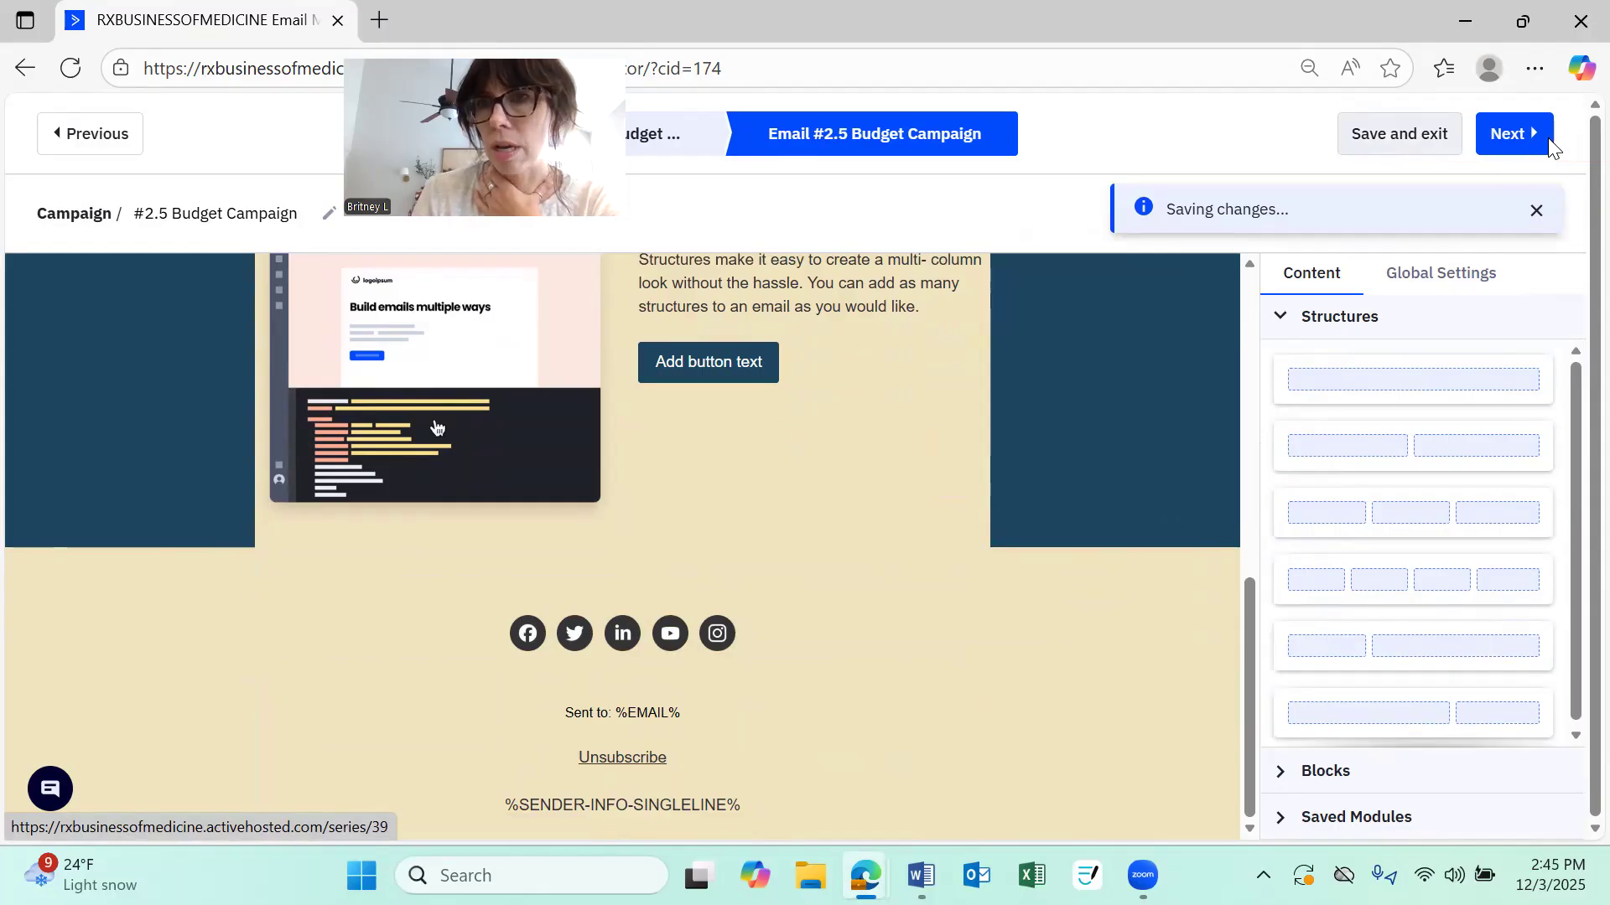
{"action": "left_click", "coordinate": [1522, 141]}
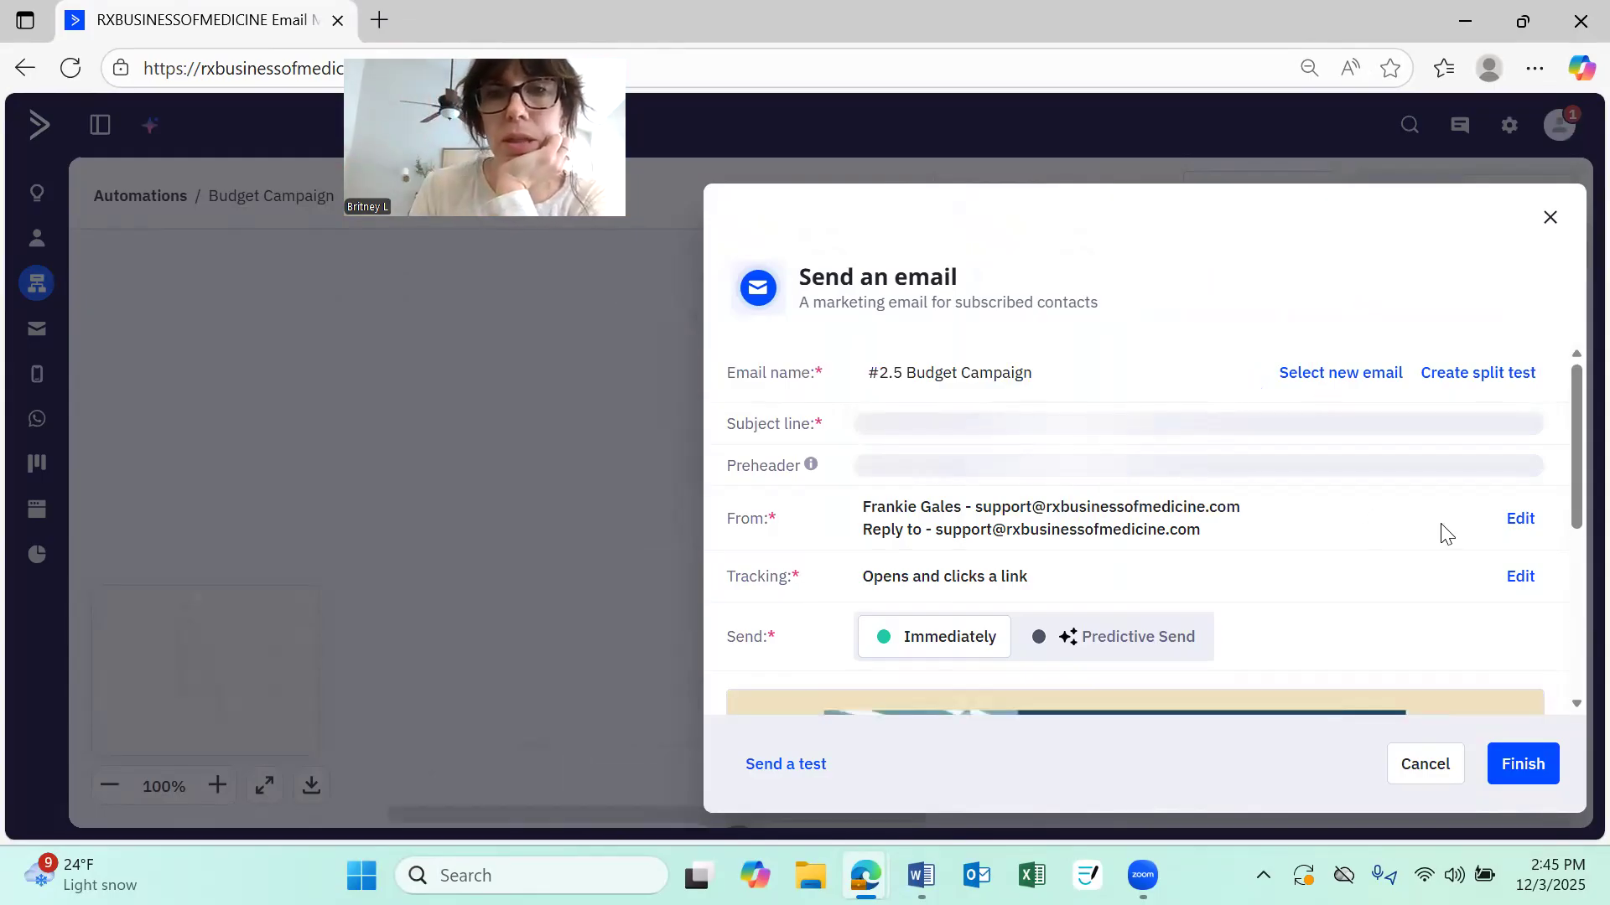
Review the #2.5 Budget Campaign send settings and design preview, and close the dialog
{"action": "scroll", "coordinate": [1132, 474], "scroll_direction": "down", "scroll_amount": 1}
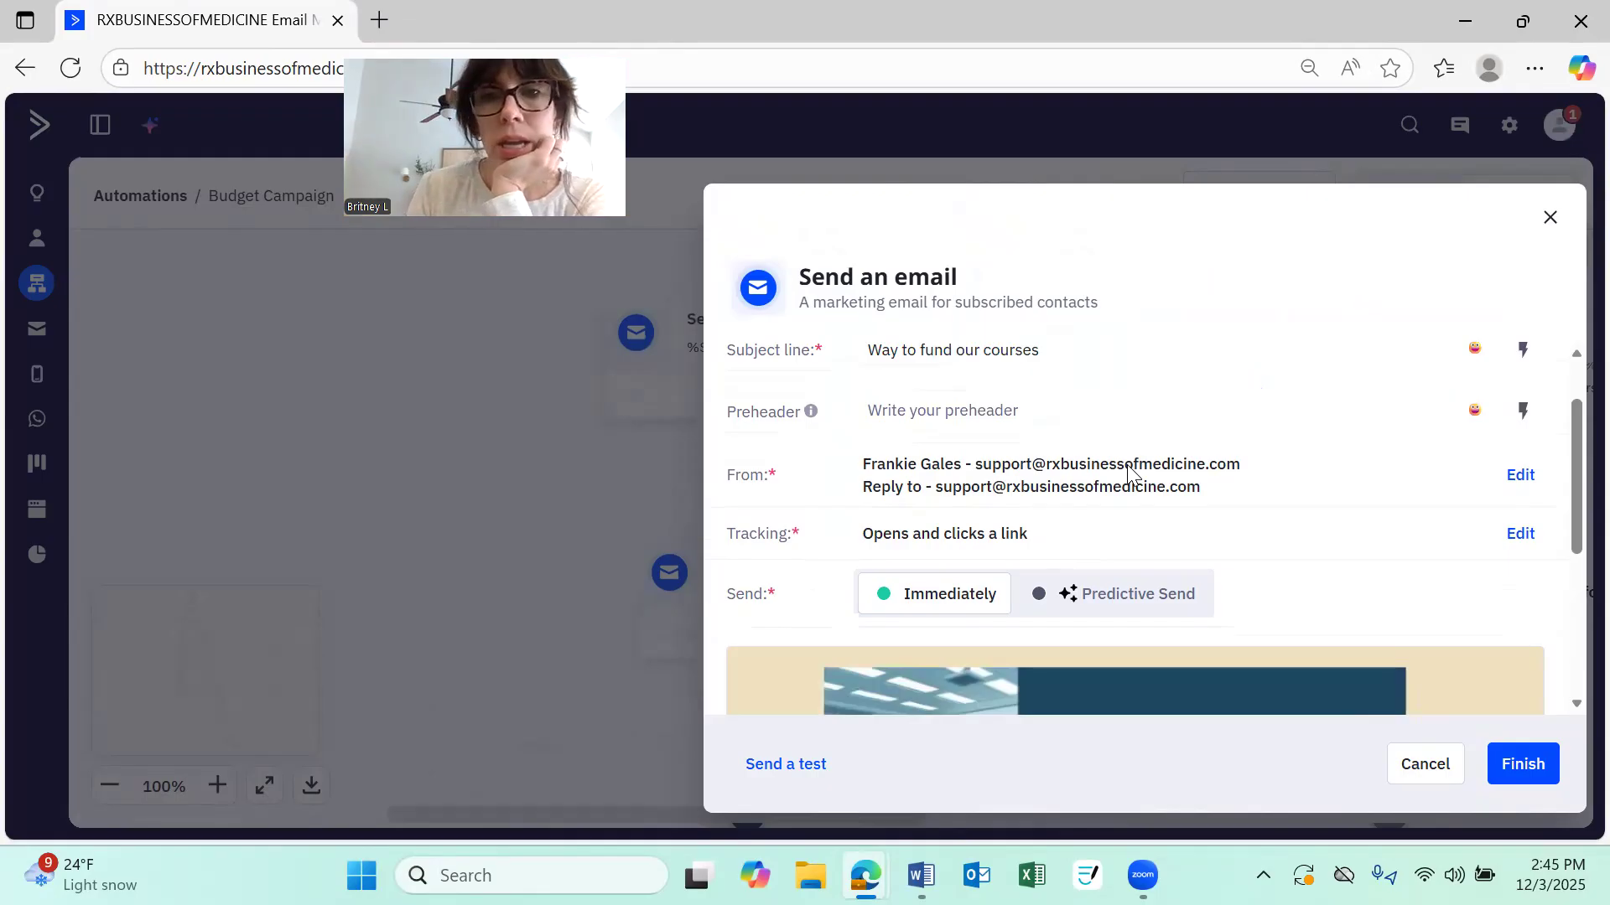
{"action": "scroll", "coordinate": [1129, 471], "scroll_direction": "down", "scroll_amount": 4}
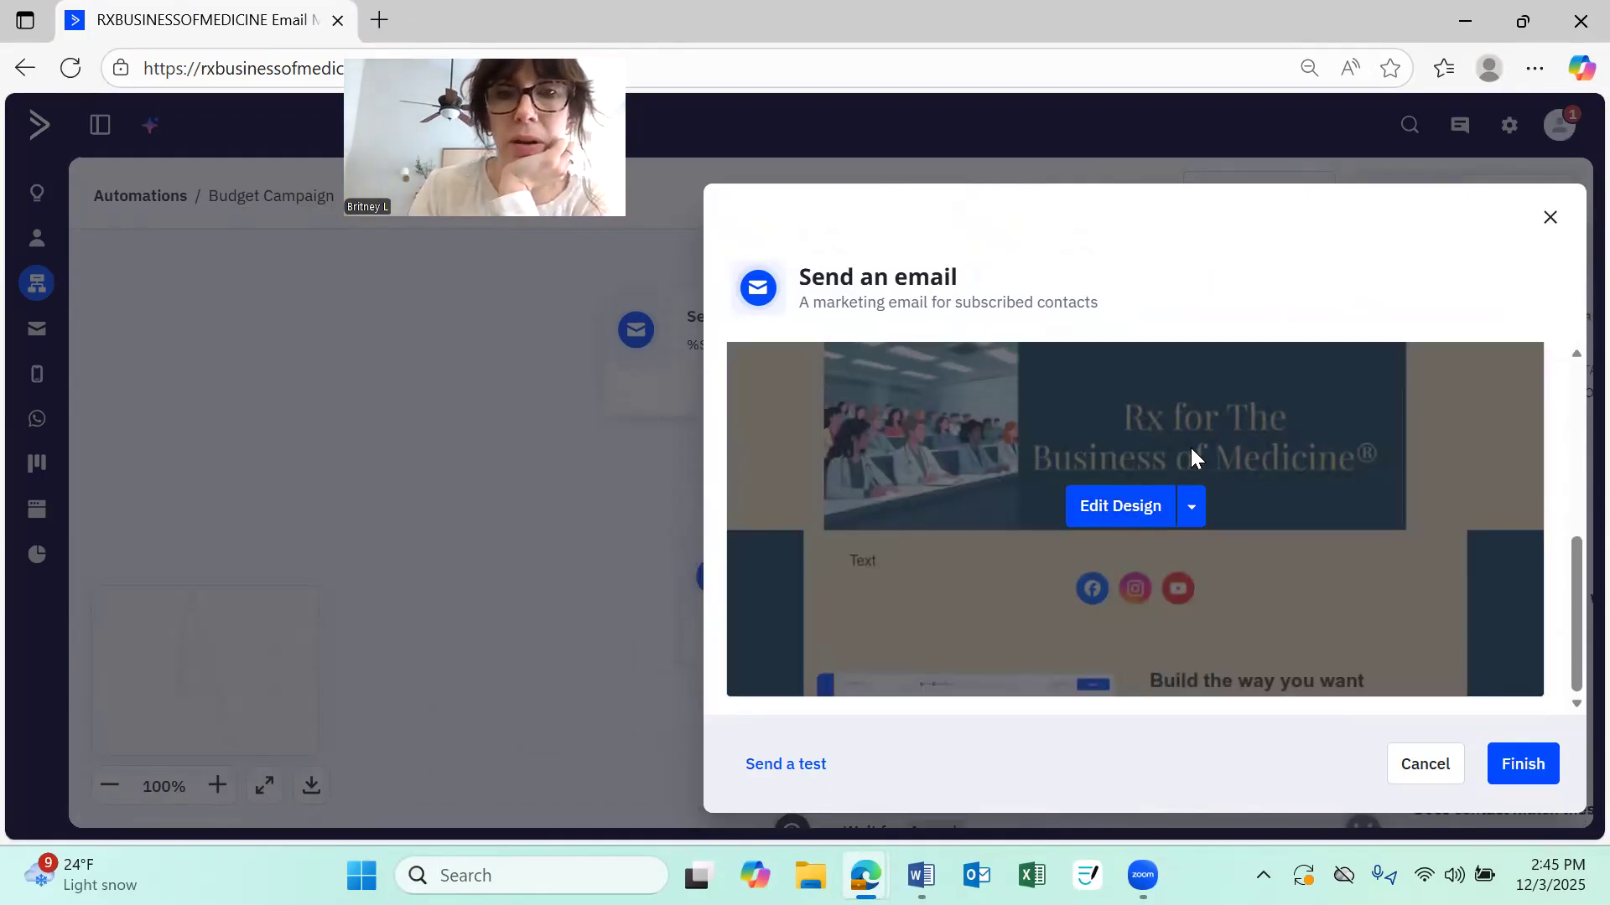
{"action": "scroll", "coordinate": [1190, 447], "scroll_direction": "up", "scroll_amount": 5}
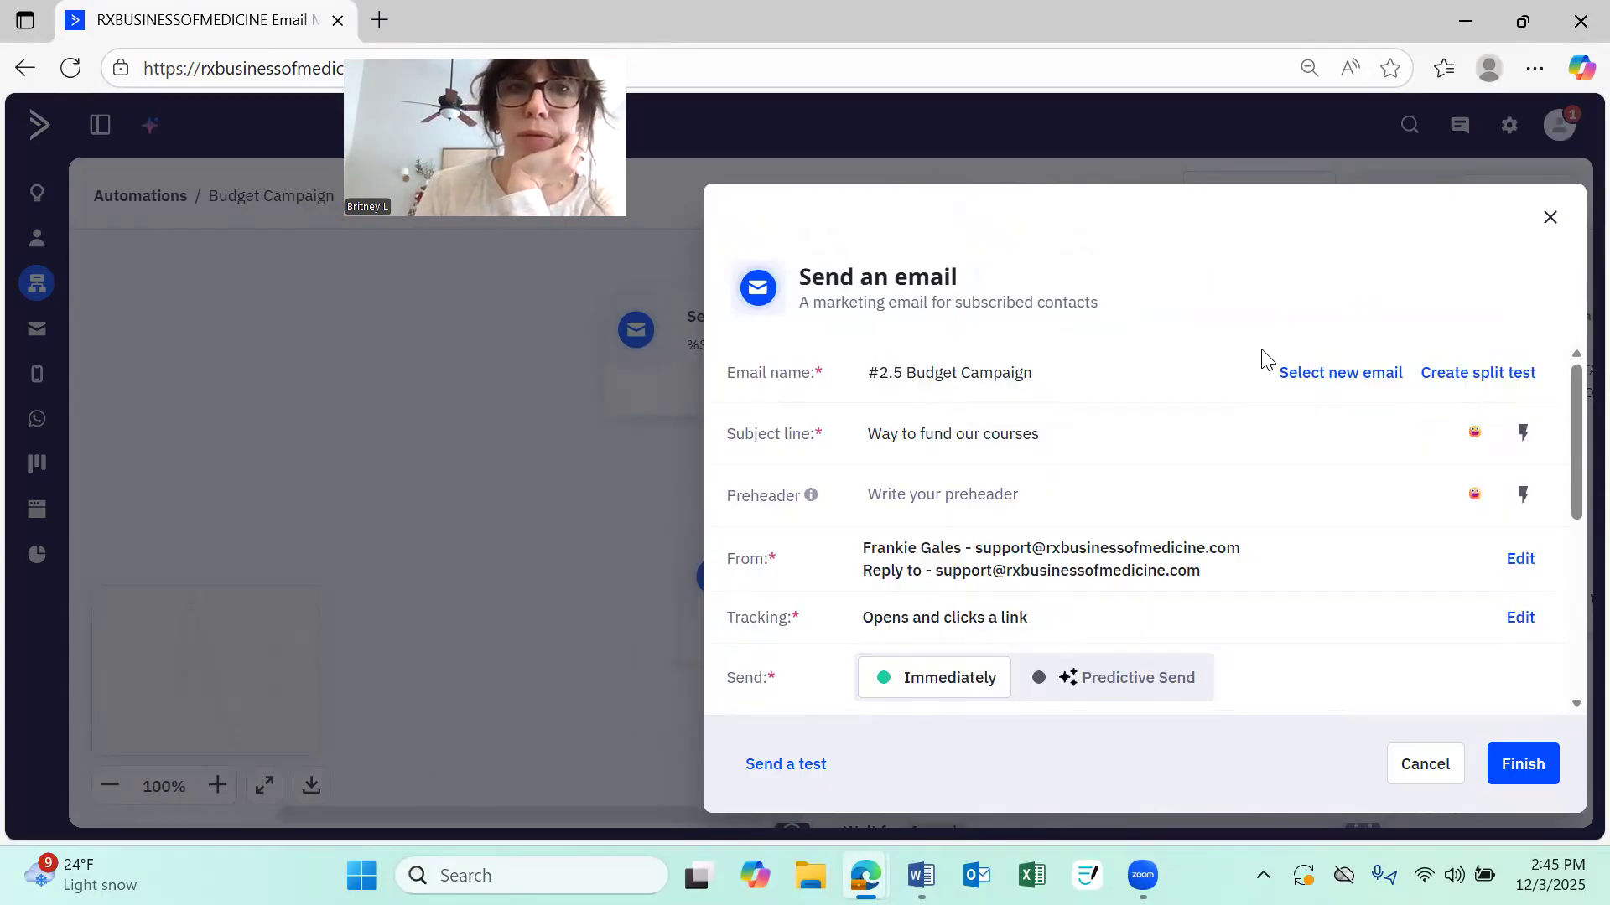
{"action": "left_click", "coordinate": [1428, 768]}
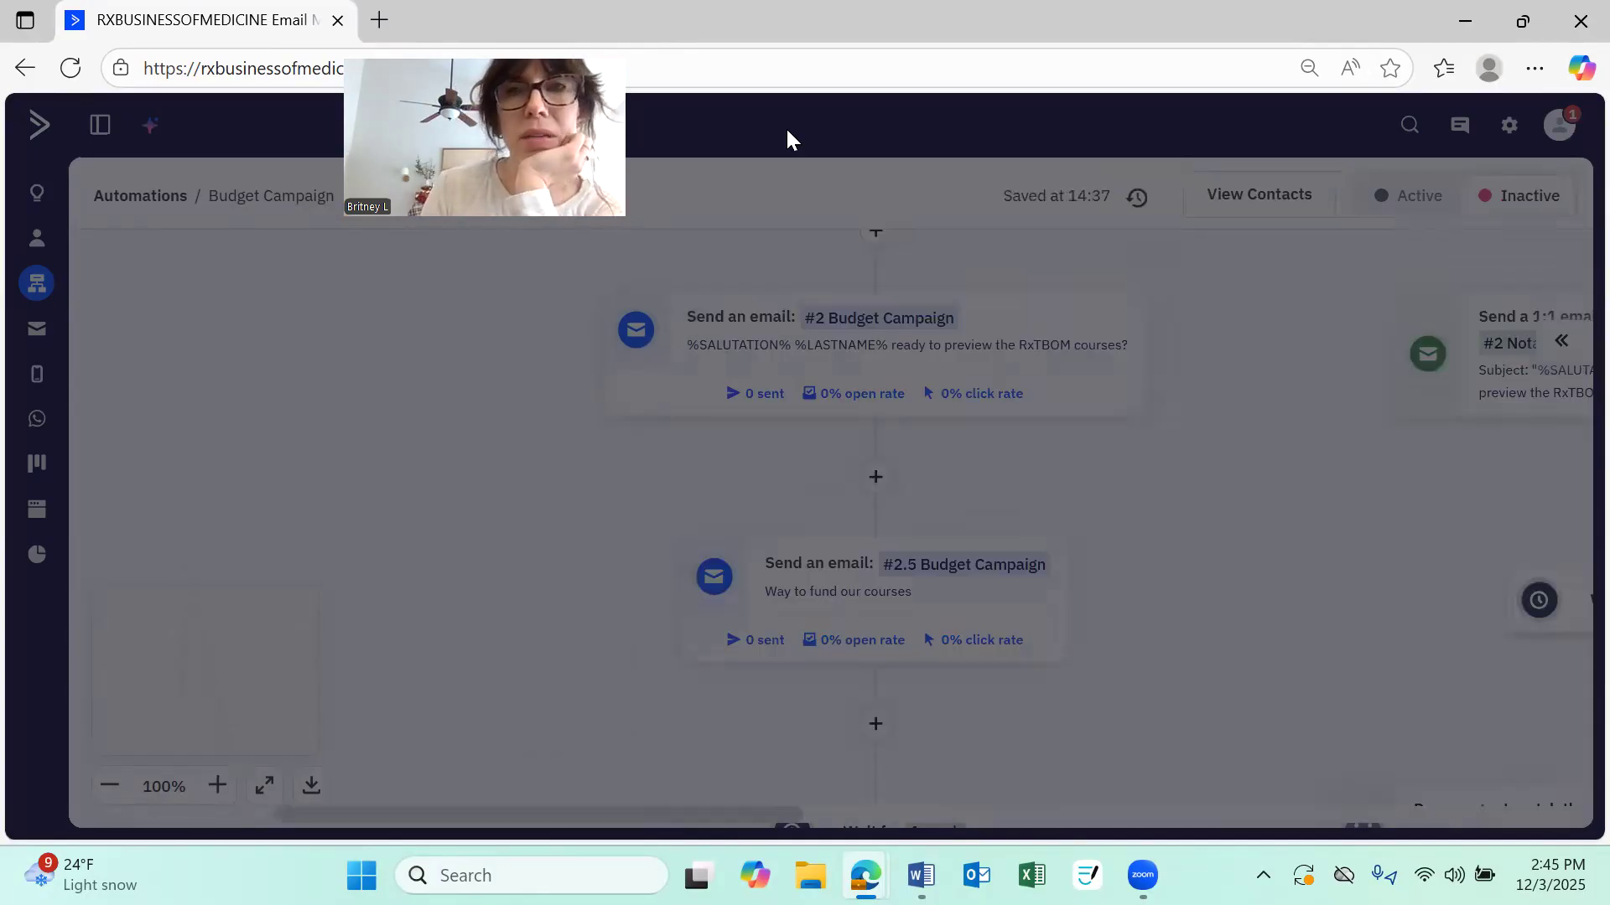